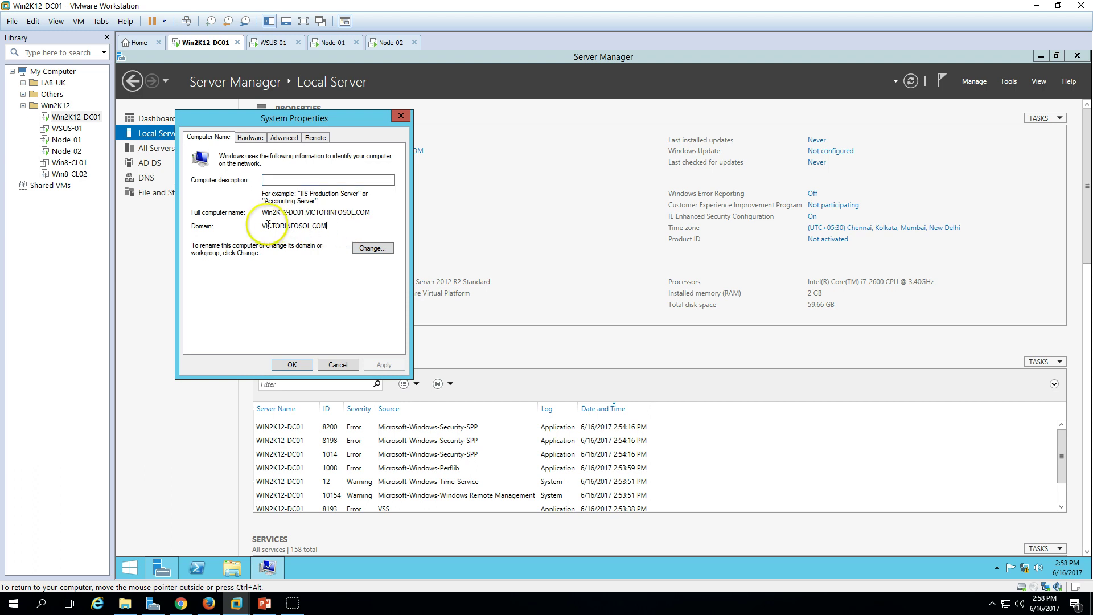
- Check the domain name in the Win2K12-DC01 System Properties and look through Server Manager's list of administration tools
double_click(267, 226)
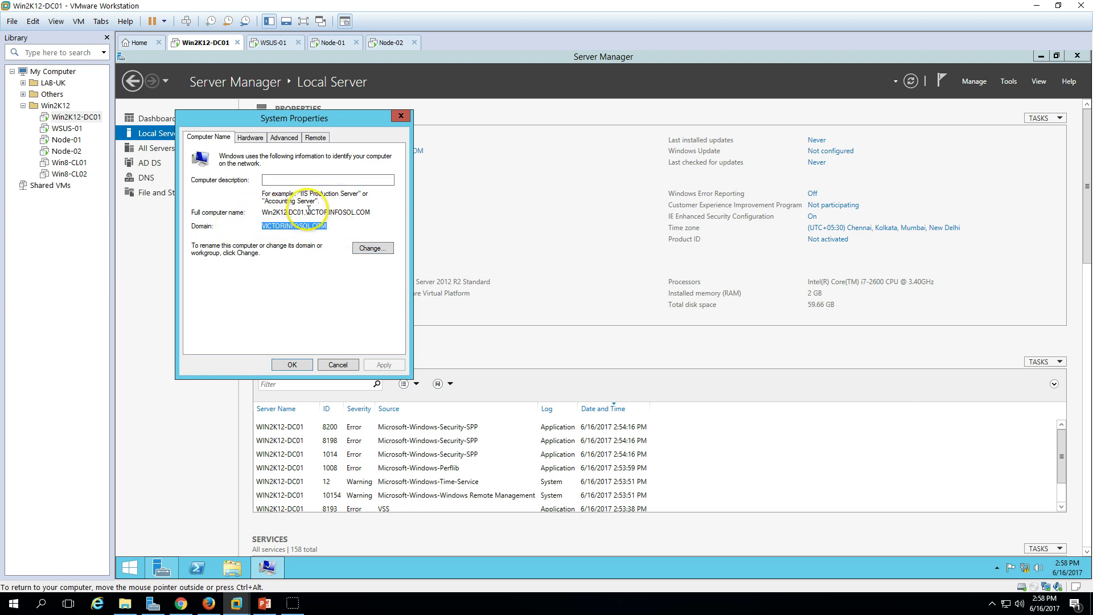
click(336, 363)
click(180, 122)
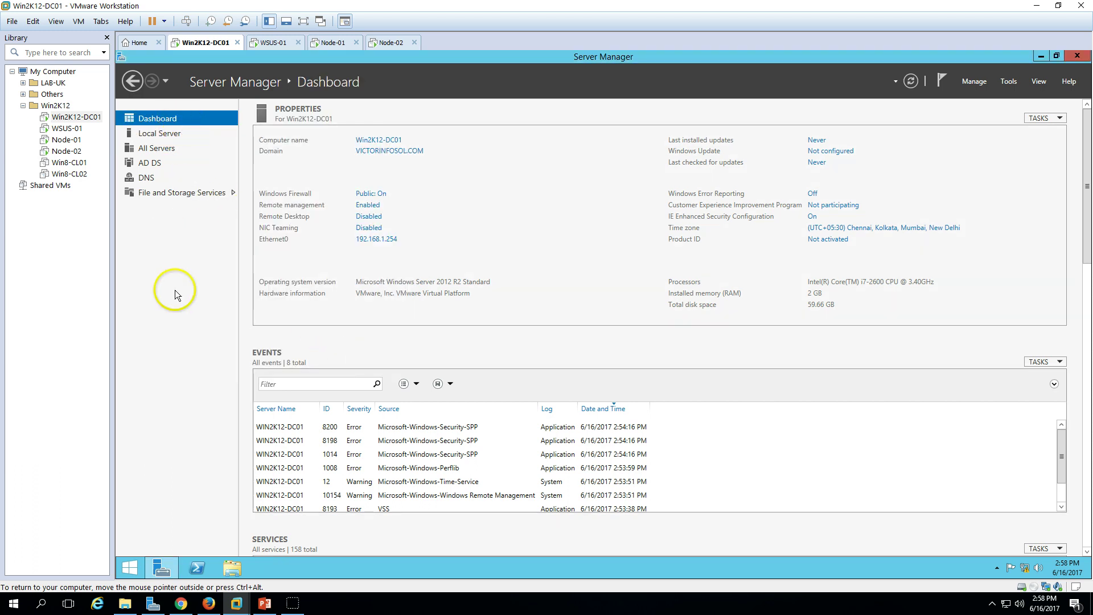
click(1007, 81)
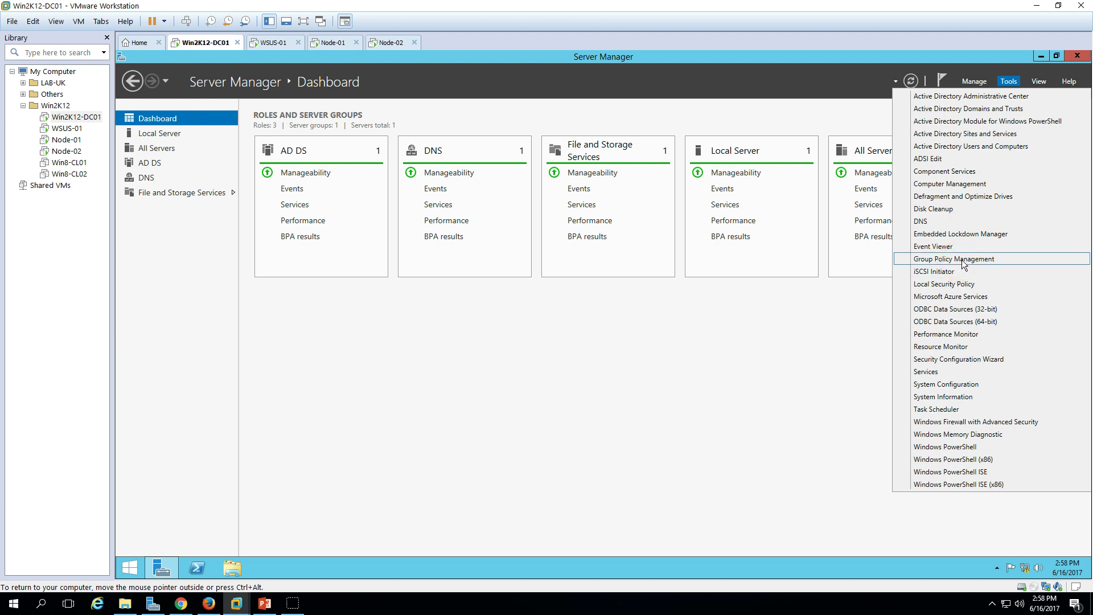
click(793, 342)
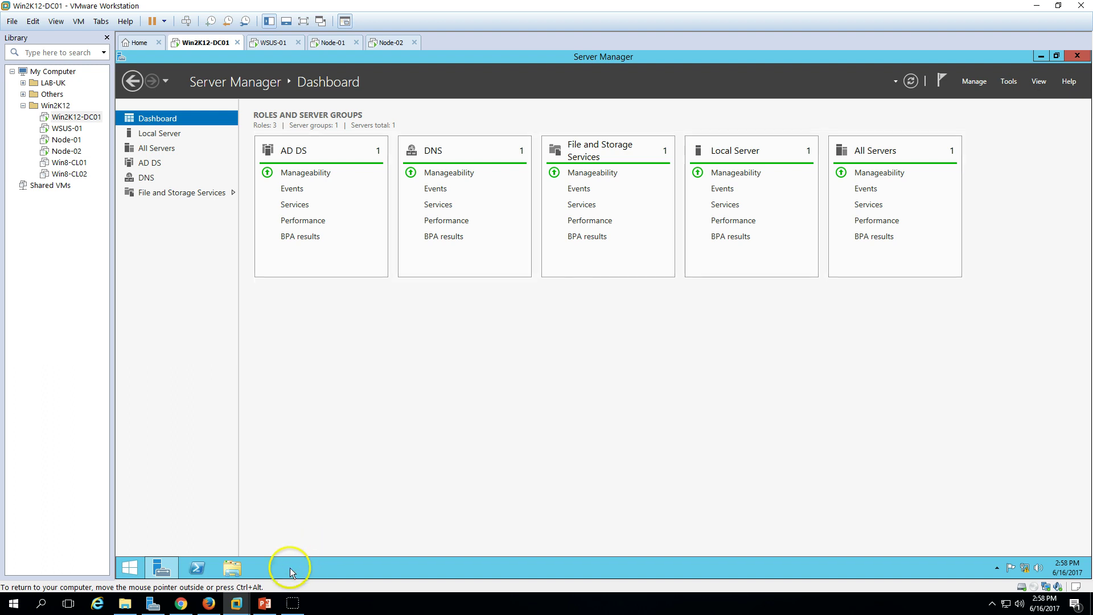
- Review the demo environment slide in PowerPoint, and check WSUS-01's domain and IP address under Local Server in VMware Workstation
click(265, 603)
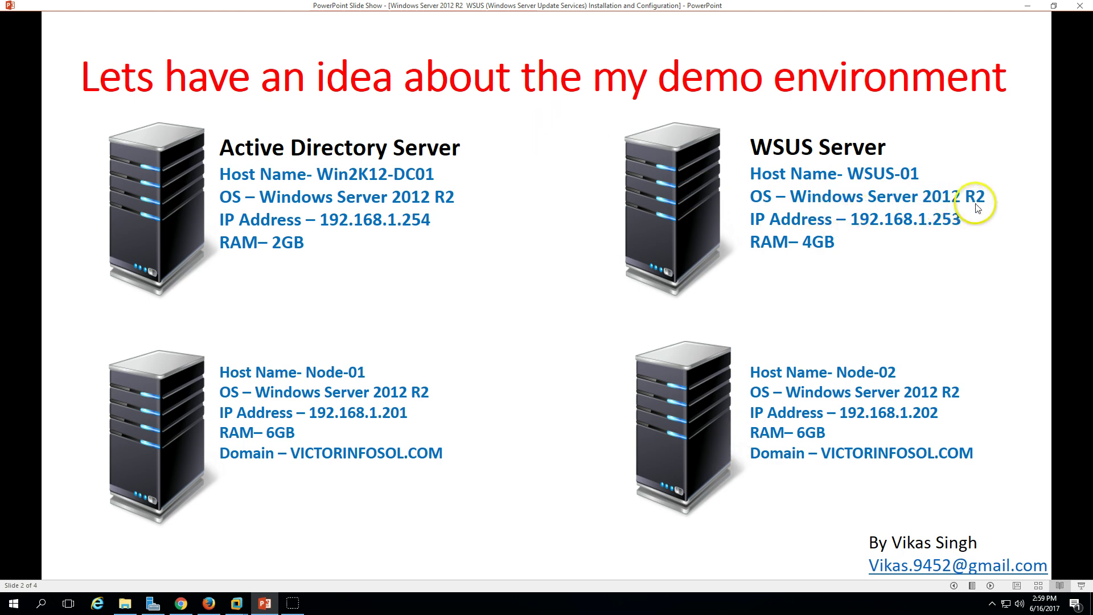
click(236, 603)
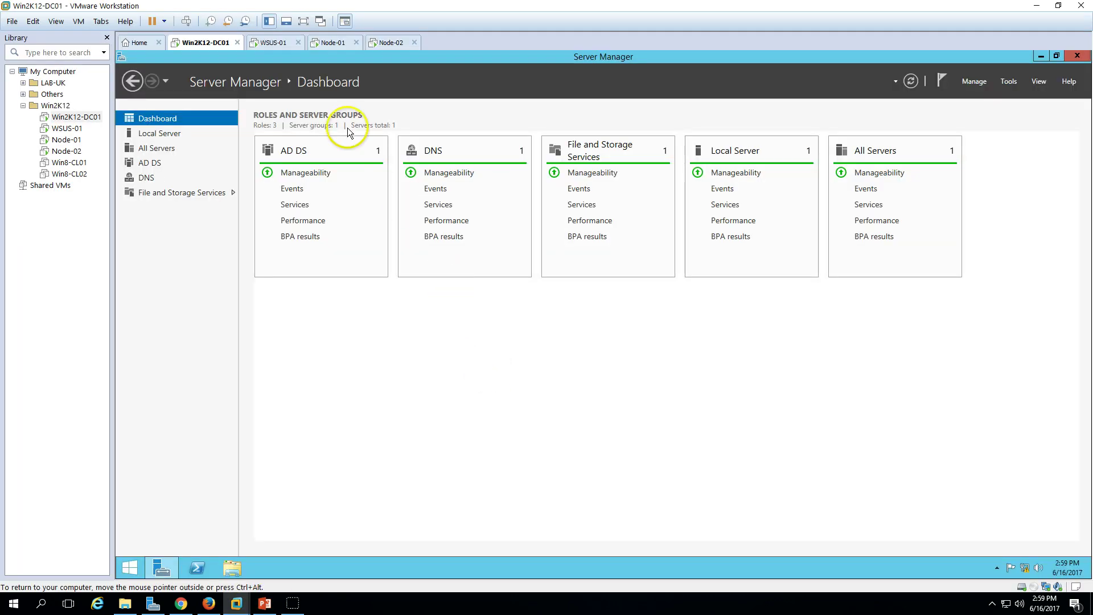
click(273, 42)
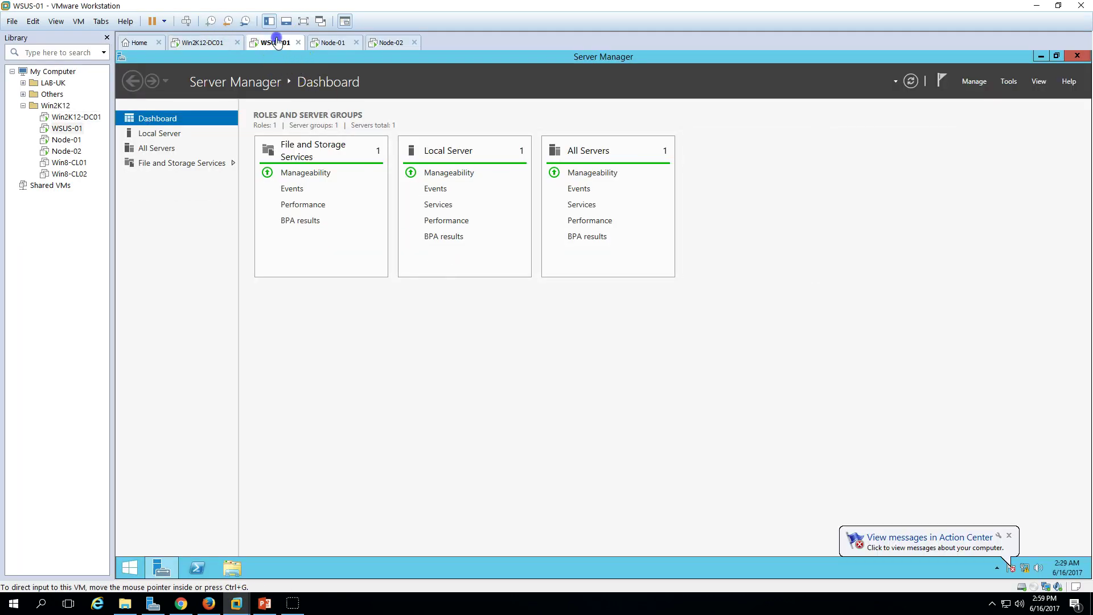
click(173, 134)
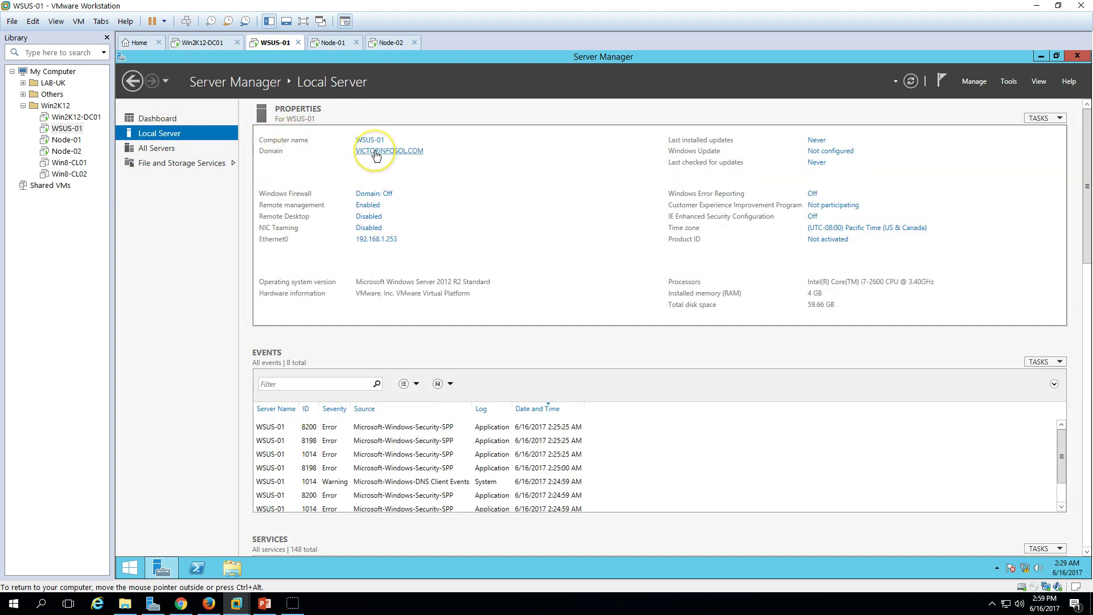
click(378, 244)
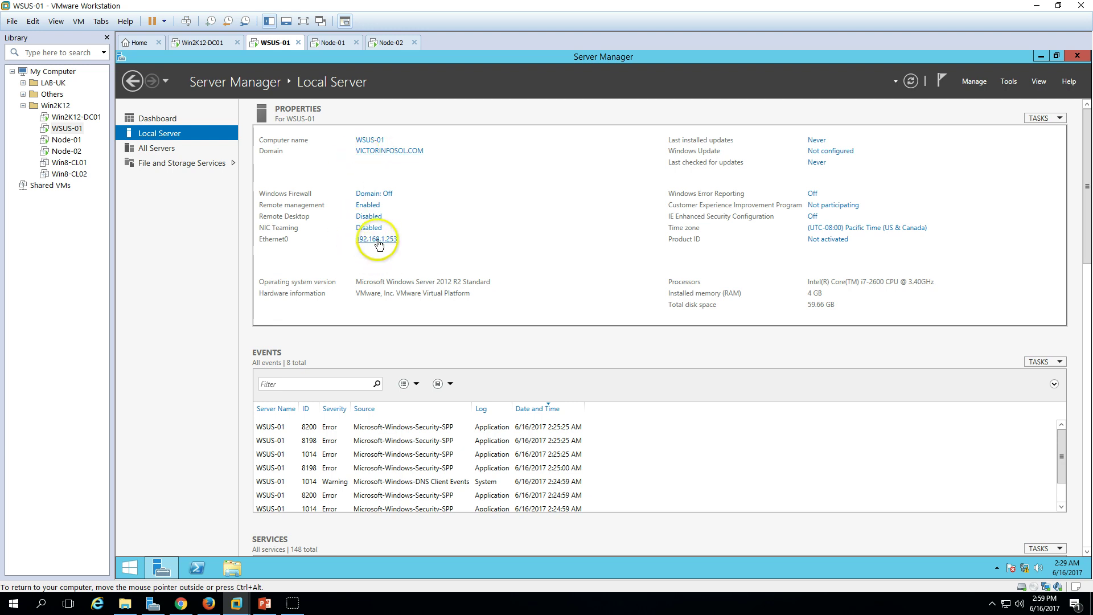
click(194, 120)
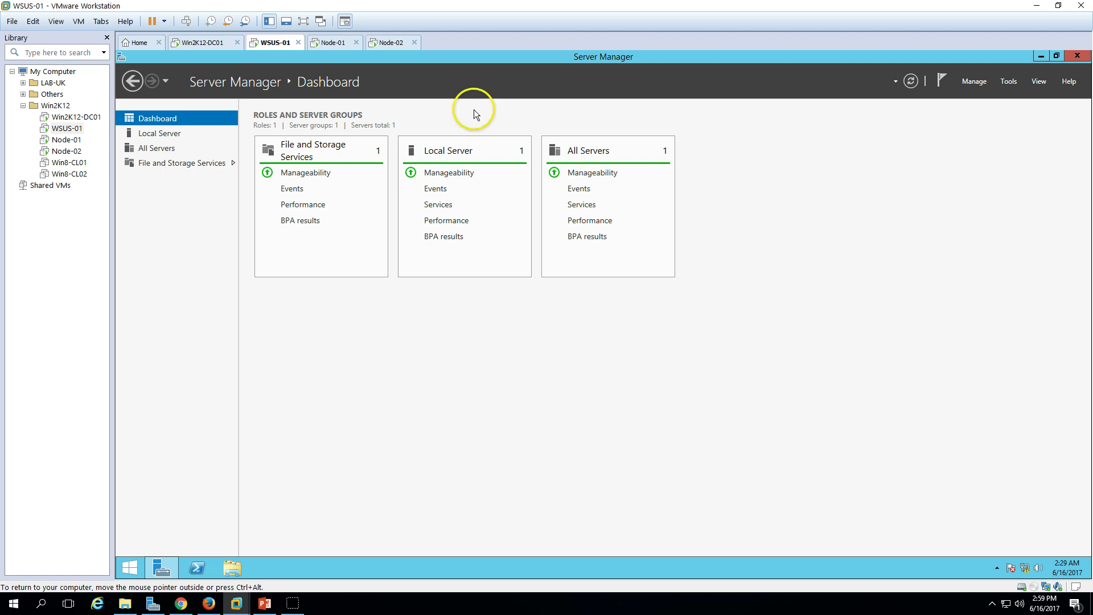
click(188, 135)
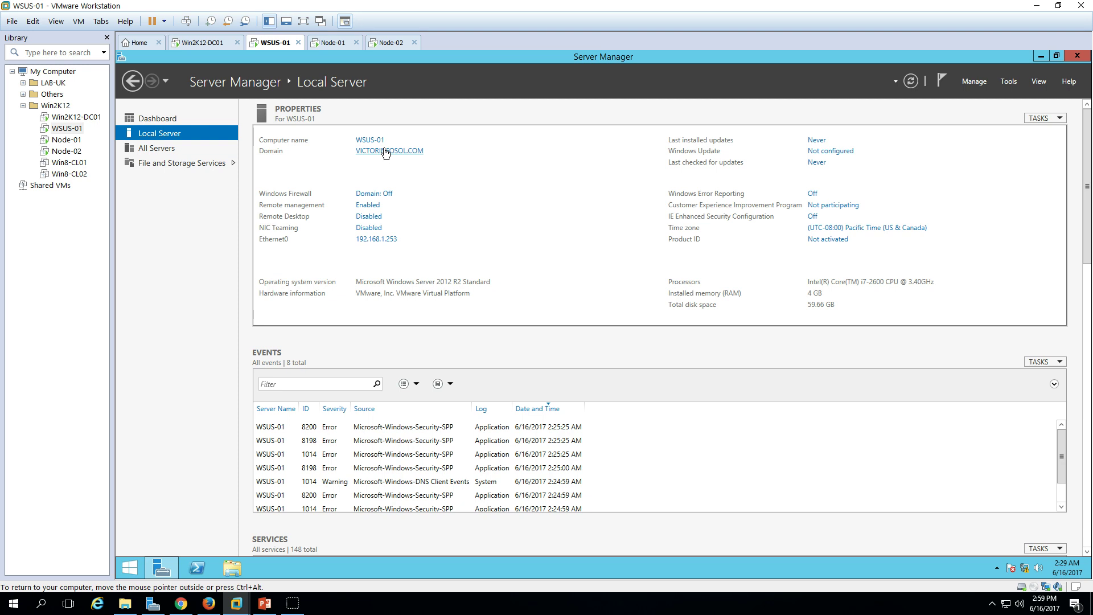
click(169, 121)
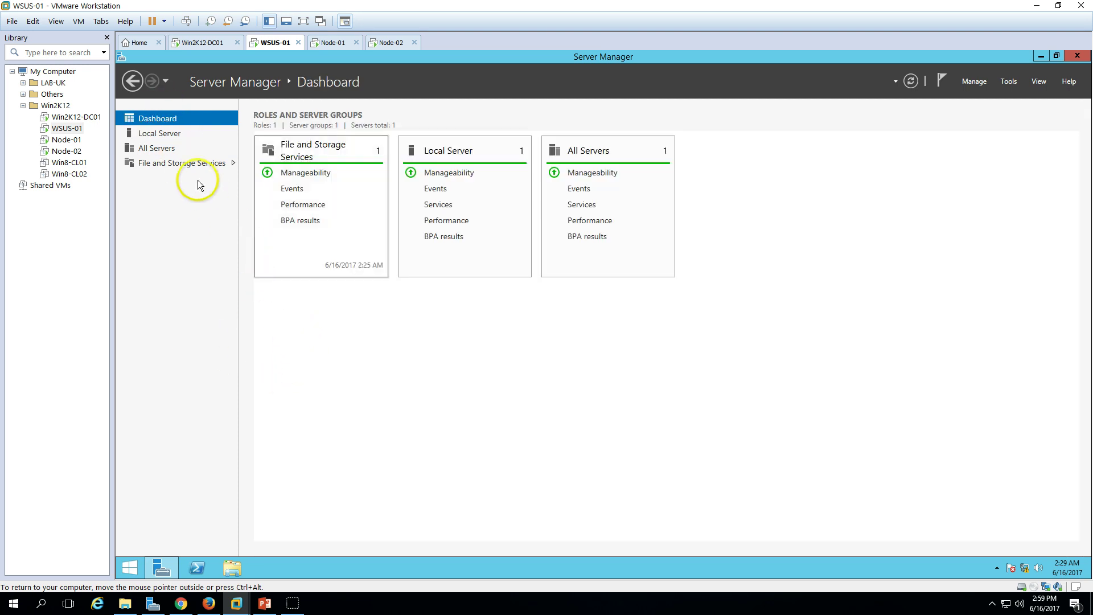
- Examine the drives and free disk space of WSUS-01 in This PC
click(232, 567)
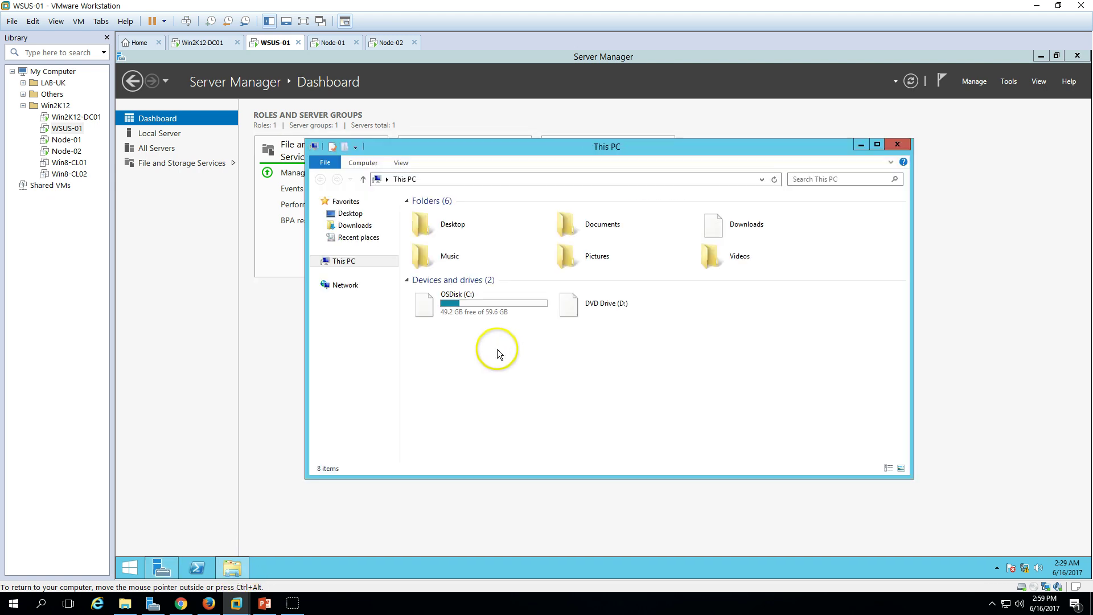
click(471, 311)
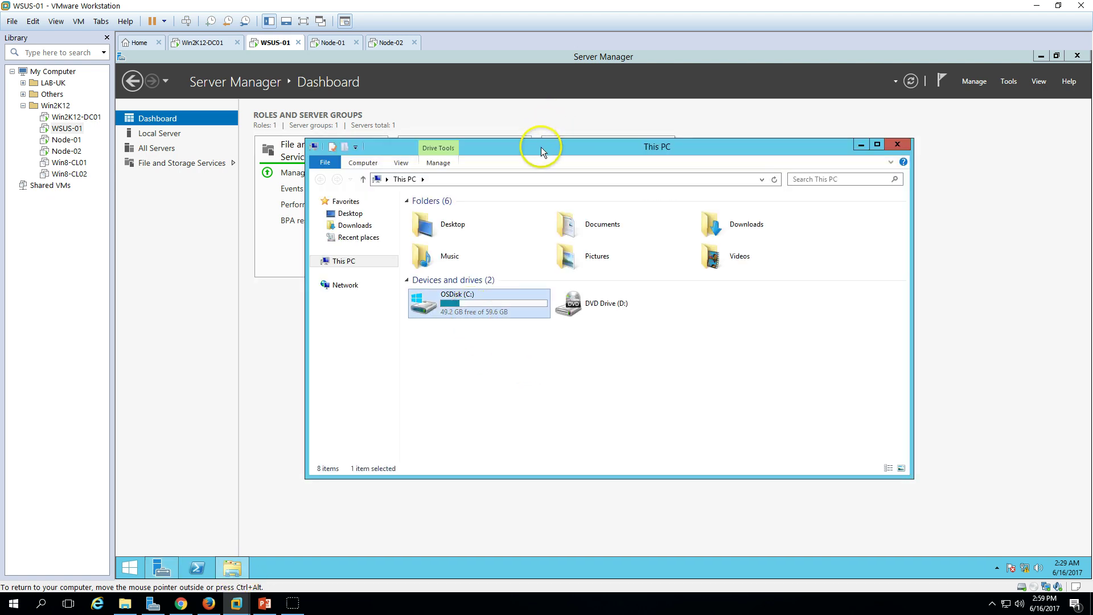
drag(541, 147, 488, 108)
click(511, 354)
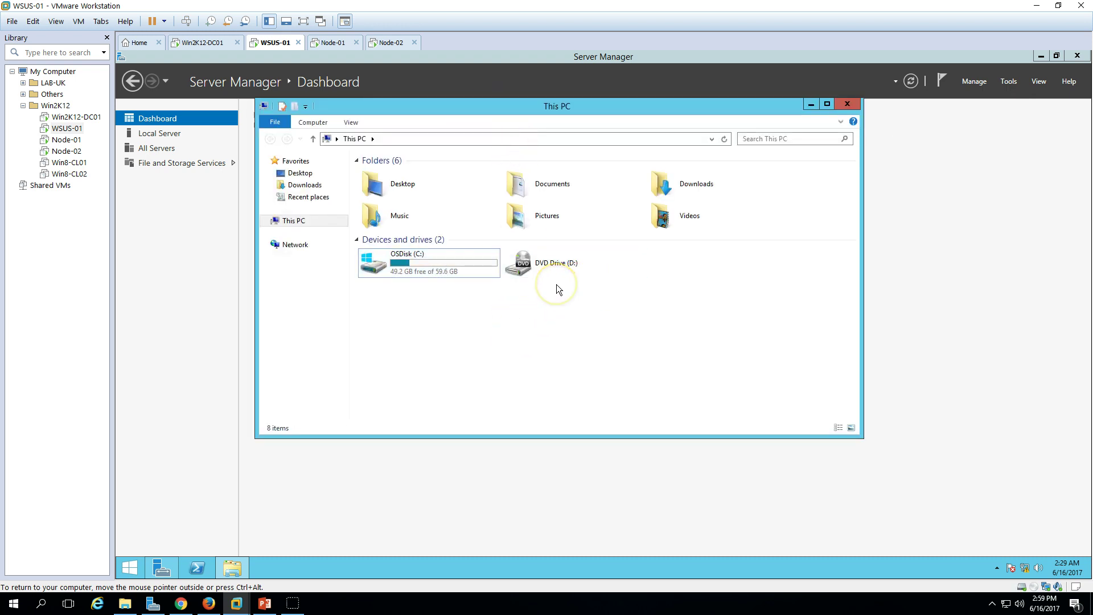
double_click(447, 259)
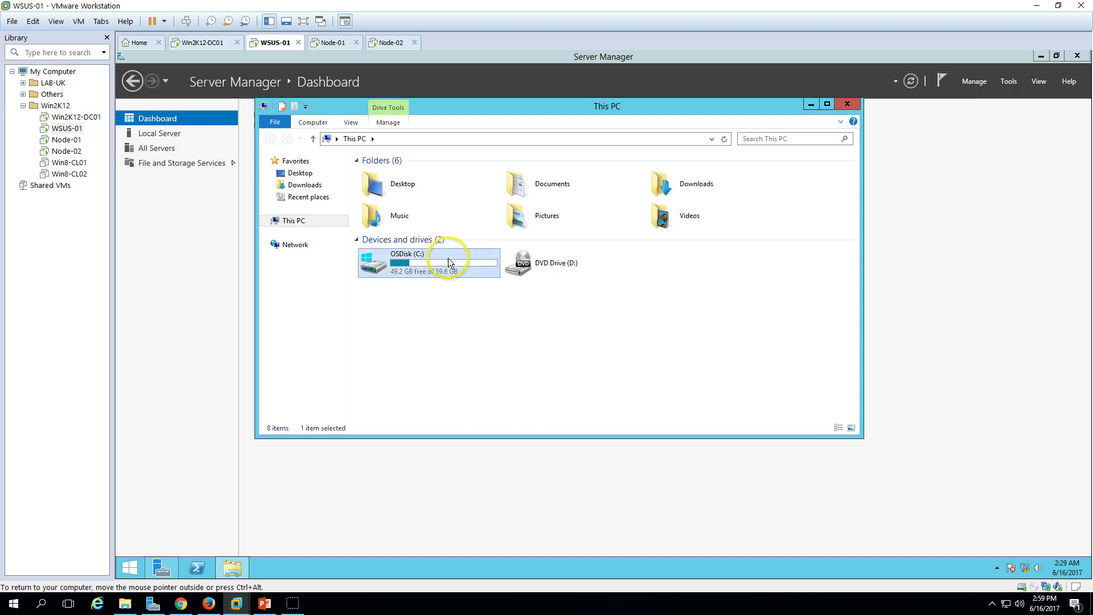
click(292, 221)
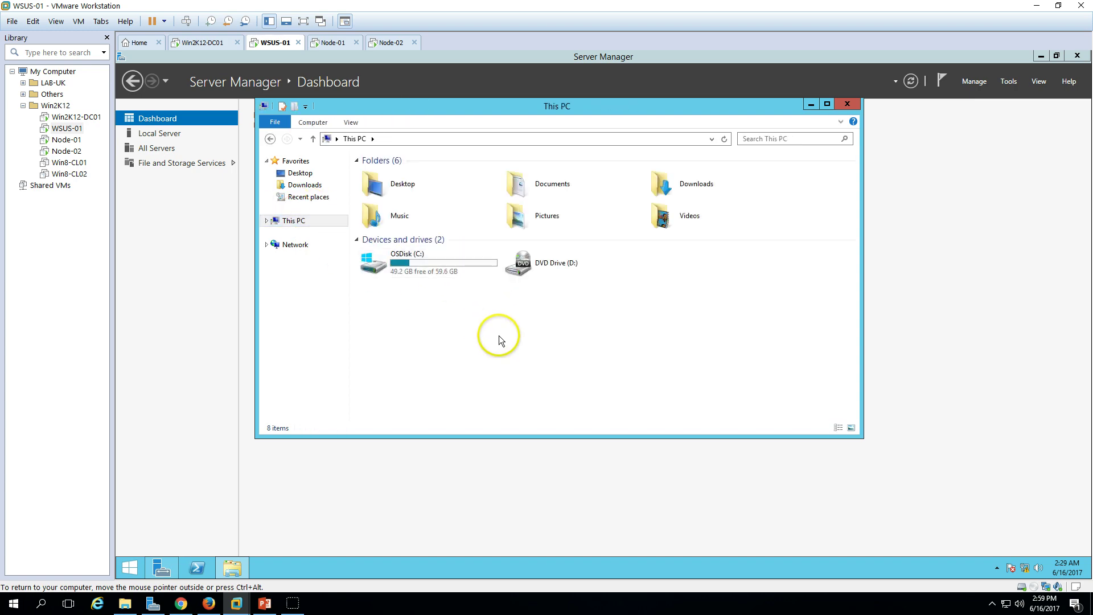
- Consult the demo environment slide in PowerPoint again, and check Node-01's local server properties in VMware Workstation
click(264, 603)
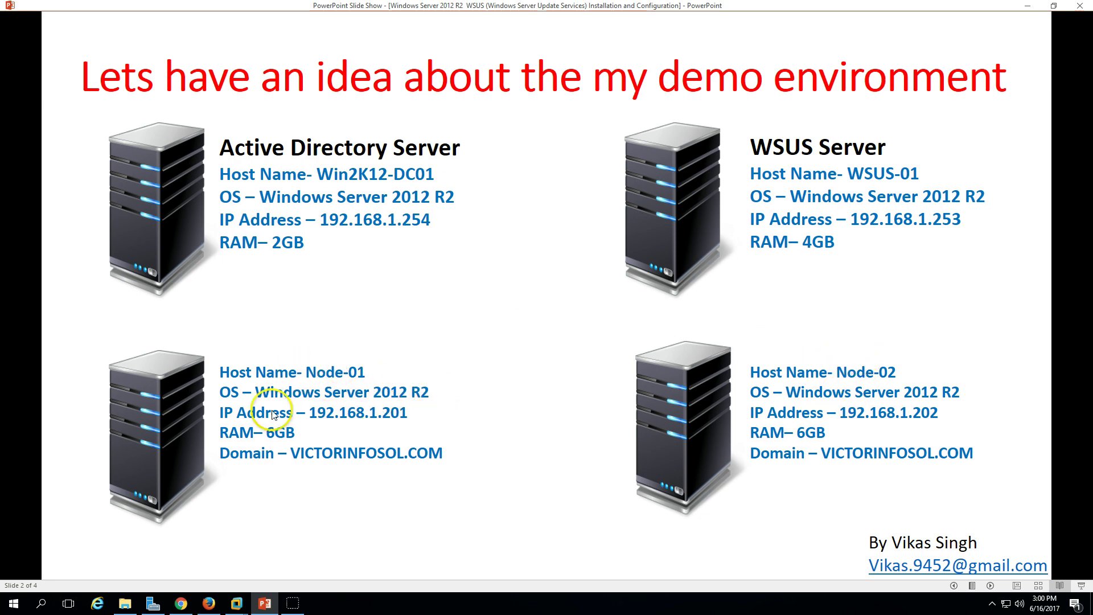
click(237, 603)
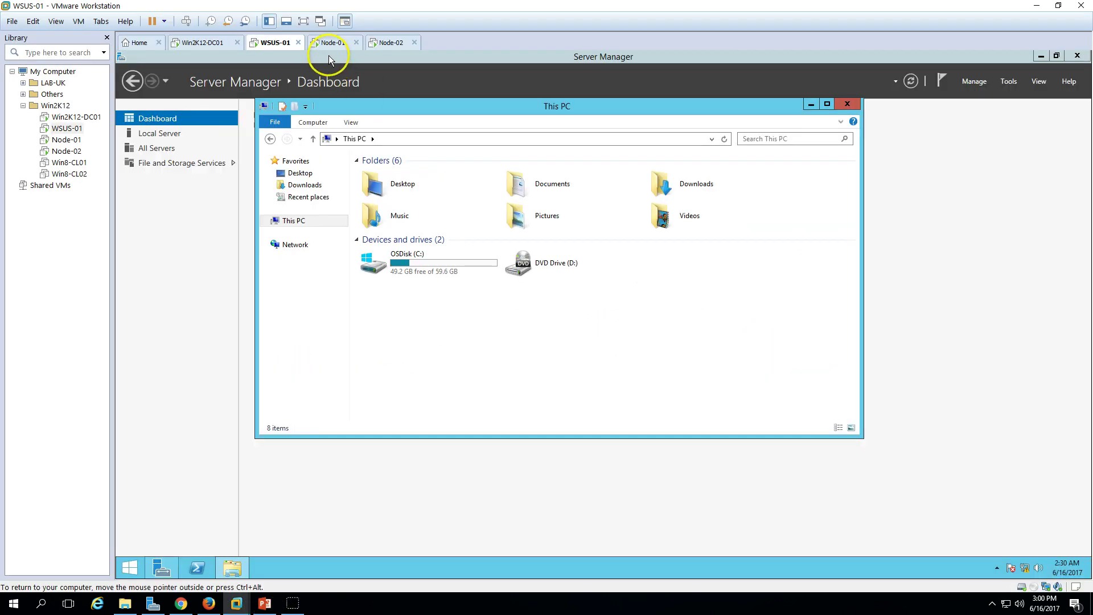
click(336, 45)
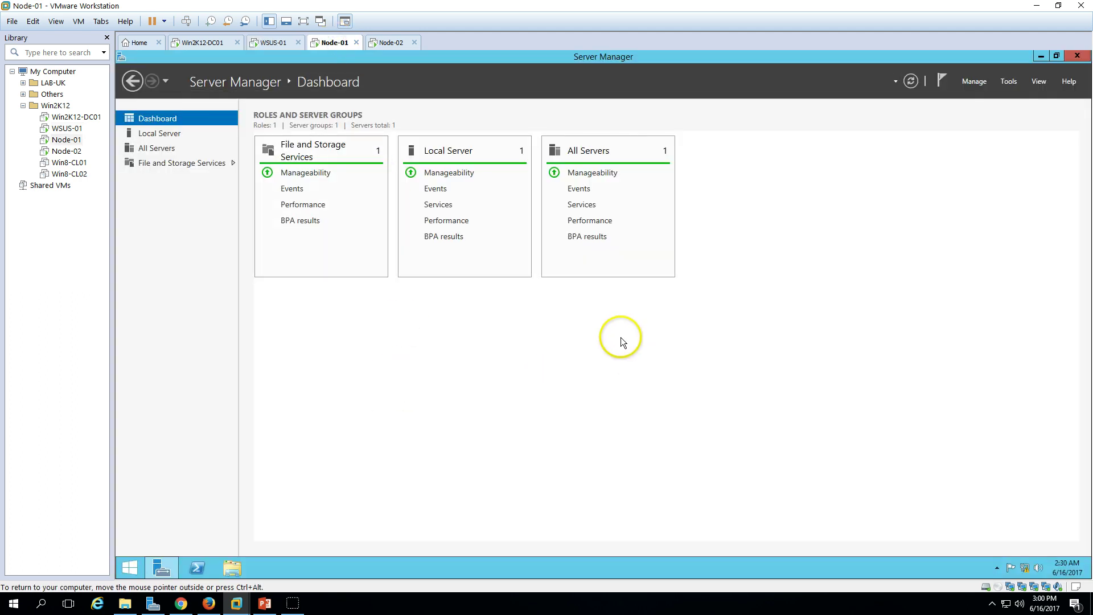
click(272, 40)
click(331, 42)
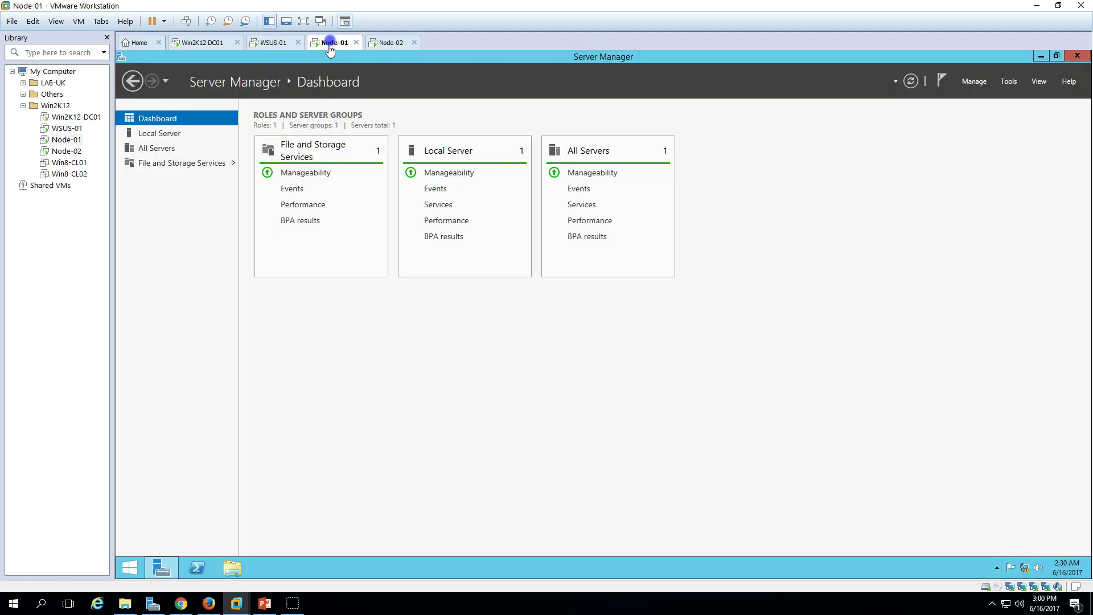
click(189, 134)
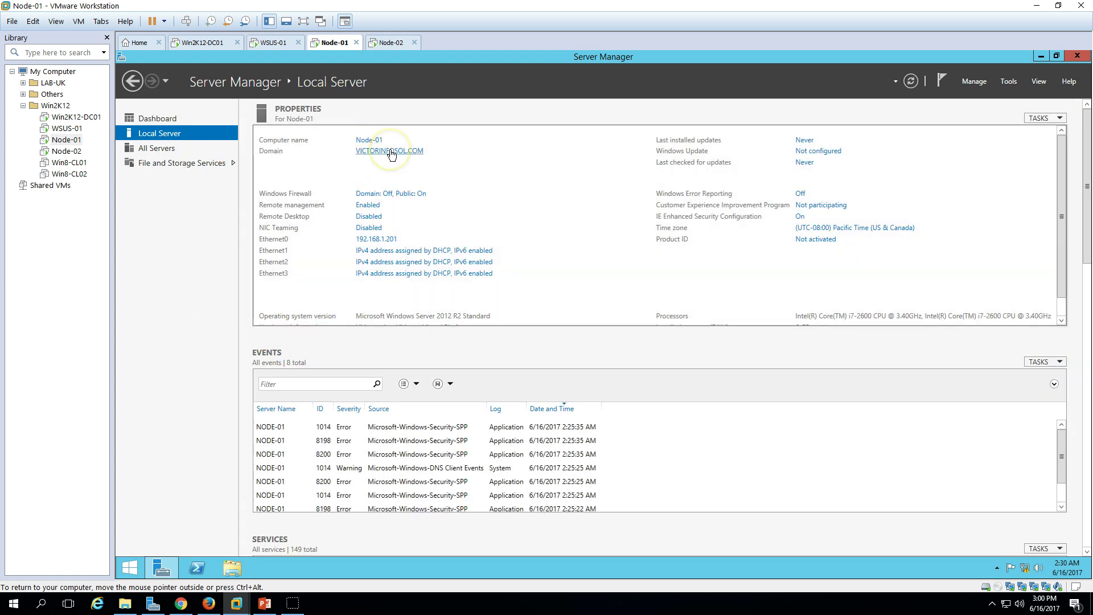
- Check the computer name, domain and IP address in Node-02's local server properties and return to its dashboard
click(391, 42)
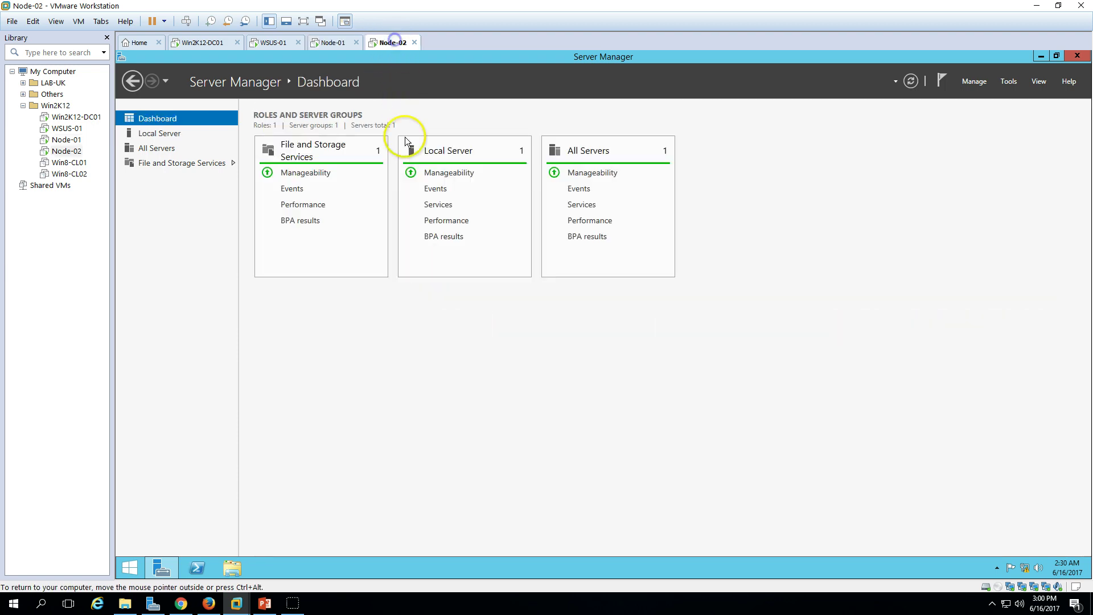
click(177, 135)
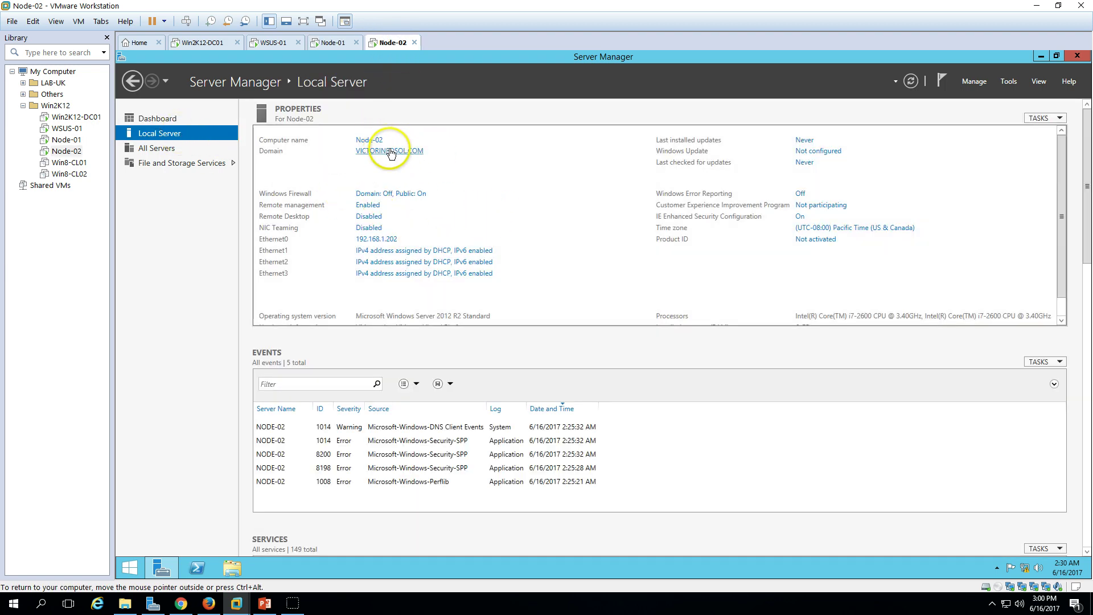
click(169, 121)
- Return to the WSUS-01 virtual machine, recheck its drives in This PC and close File Explorer
click(322, 44)
click(279, 43)
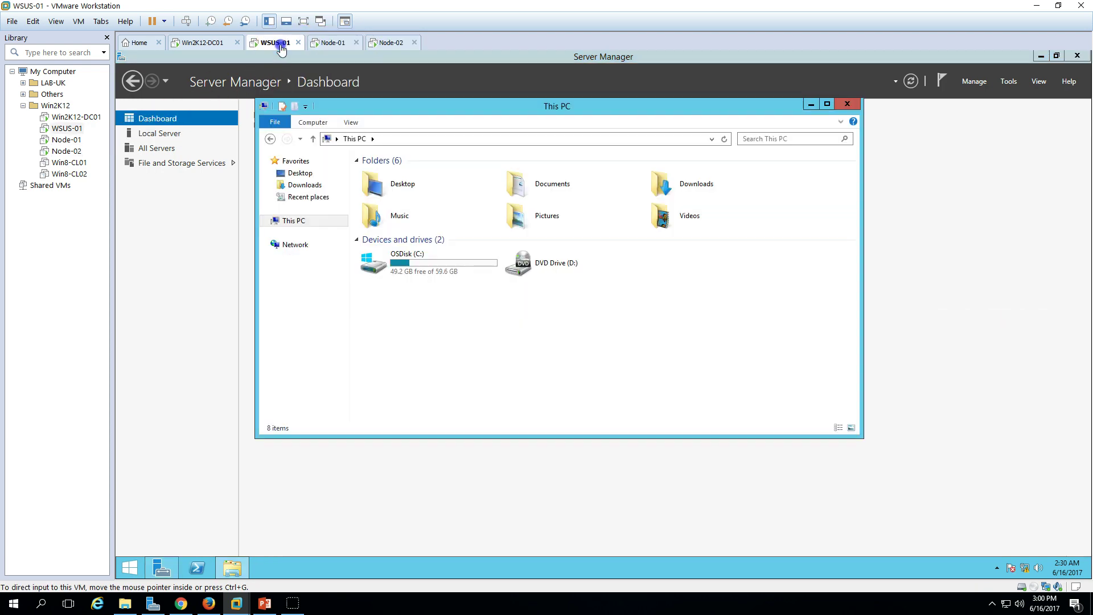
click(847, 104)
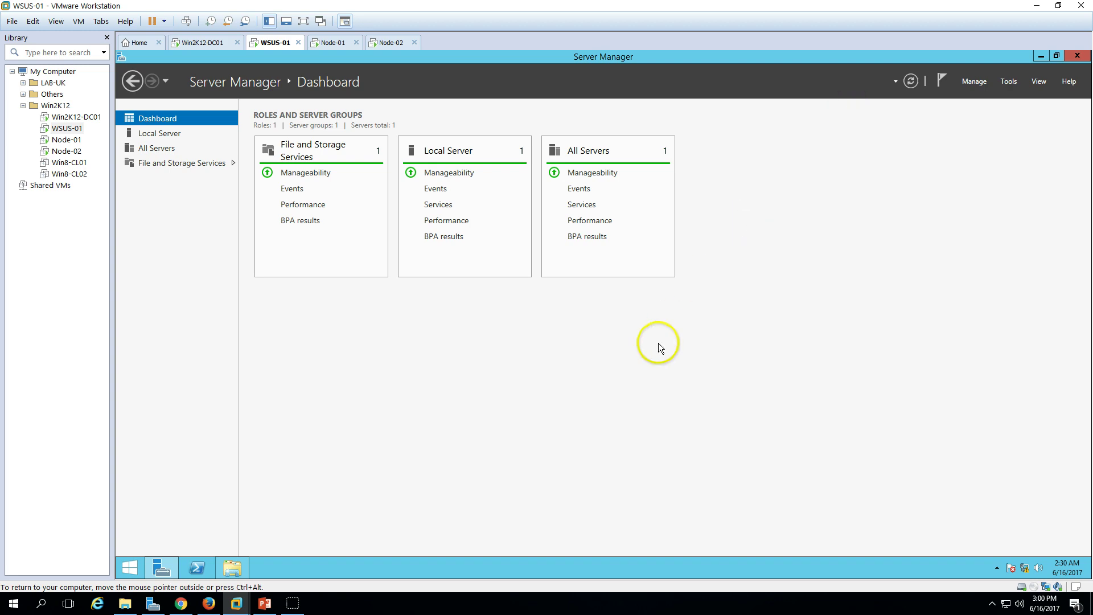
click(241, 568)
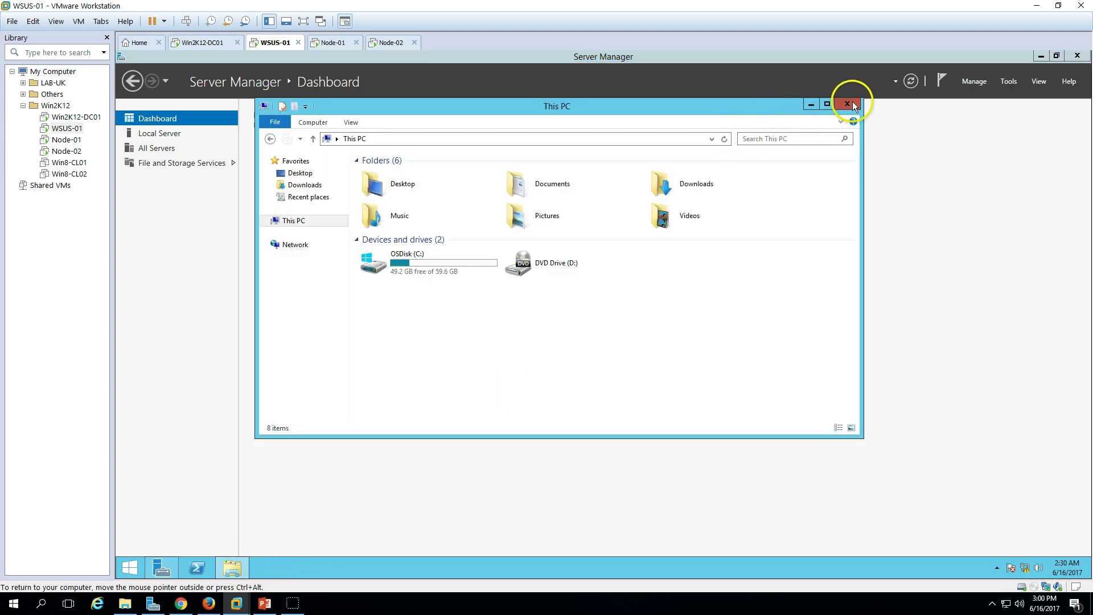
click(852, 104)
- Switch to PowerPoint, review the slide listing the WSUS installation and configuration steps, and return to VMware Workstation
click(264, 602)
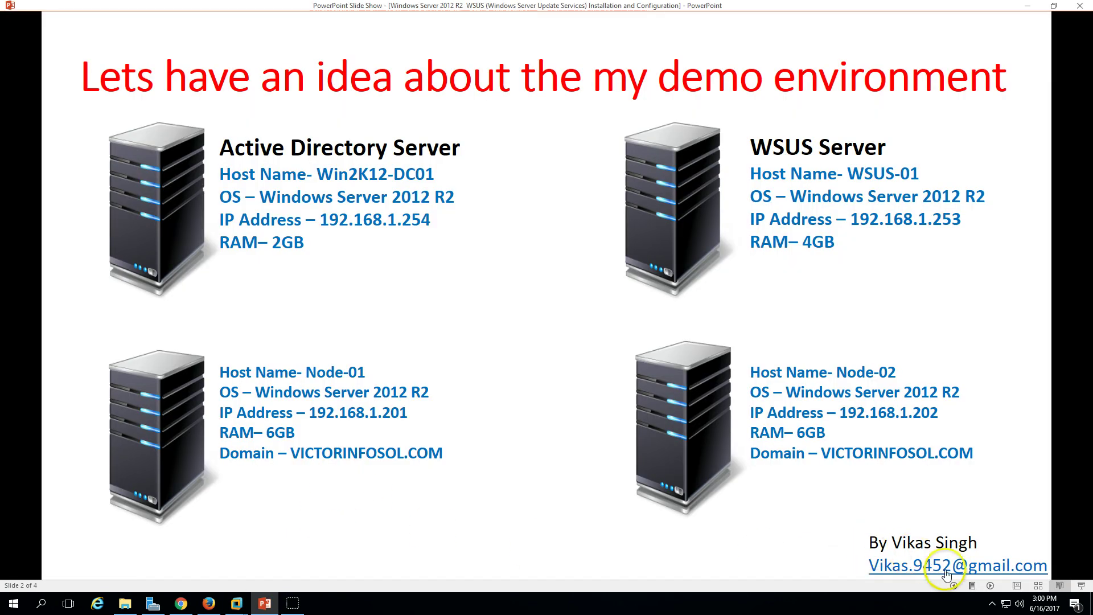
click(991, 586)
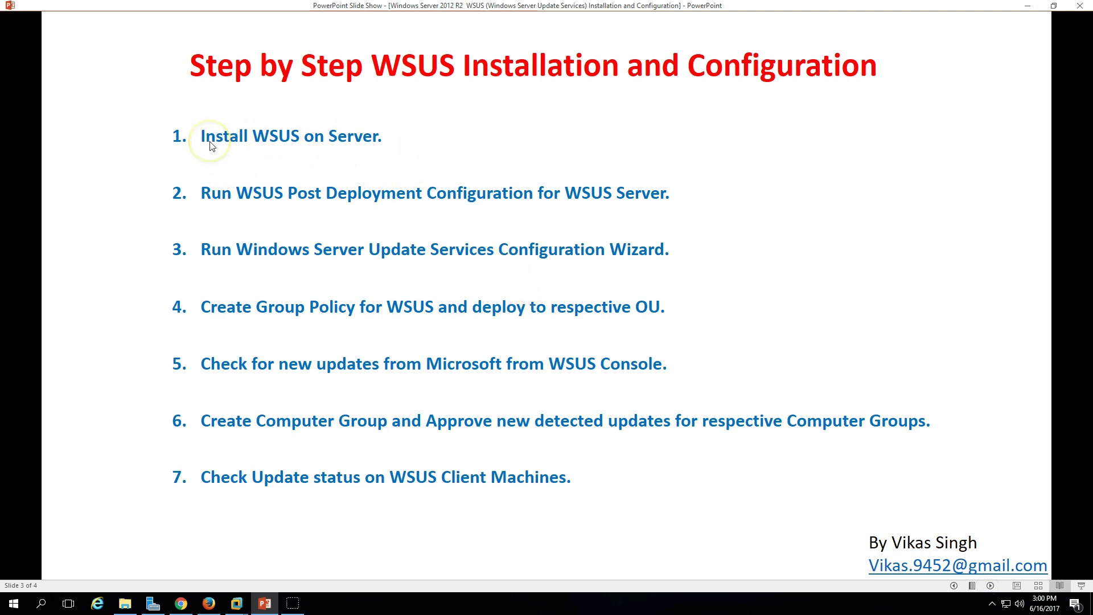
click(271, 603)
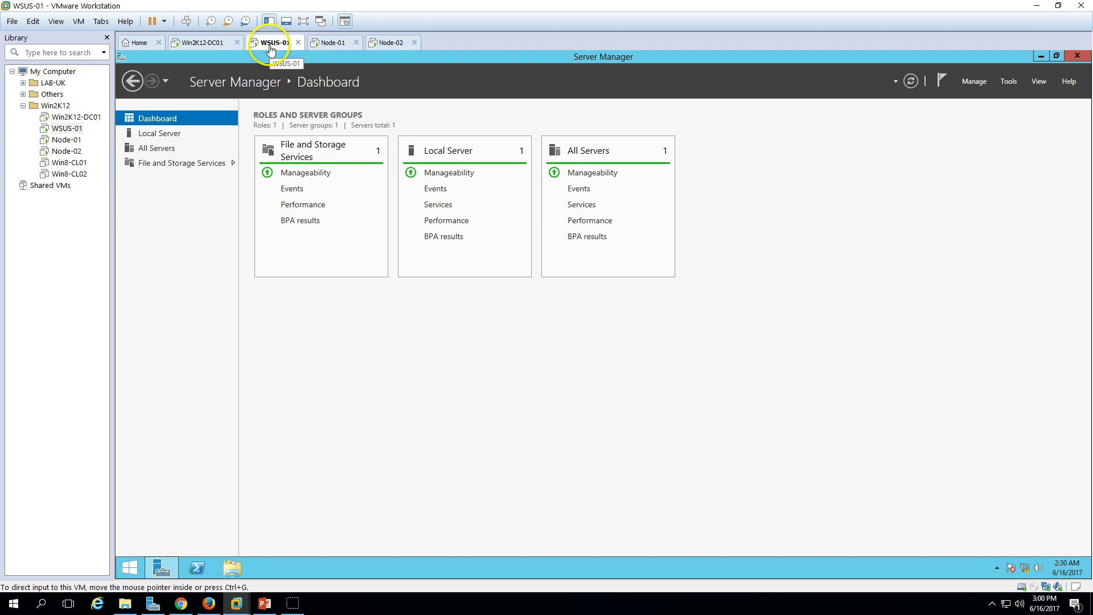
- Start adding roles and features from WSUS-01's Local Server page, choosing role-based or feature-based installation with WSUS-01 as the destination server
click(175, 135)
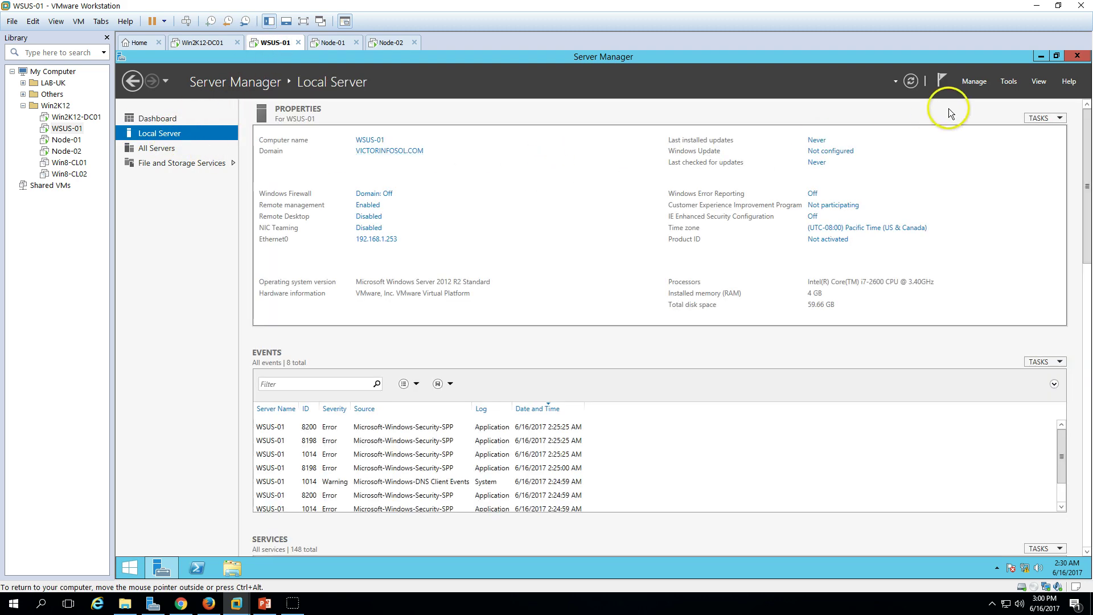
click(977, 83)
click(984, 96)
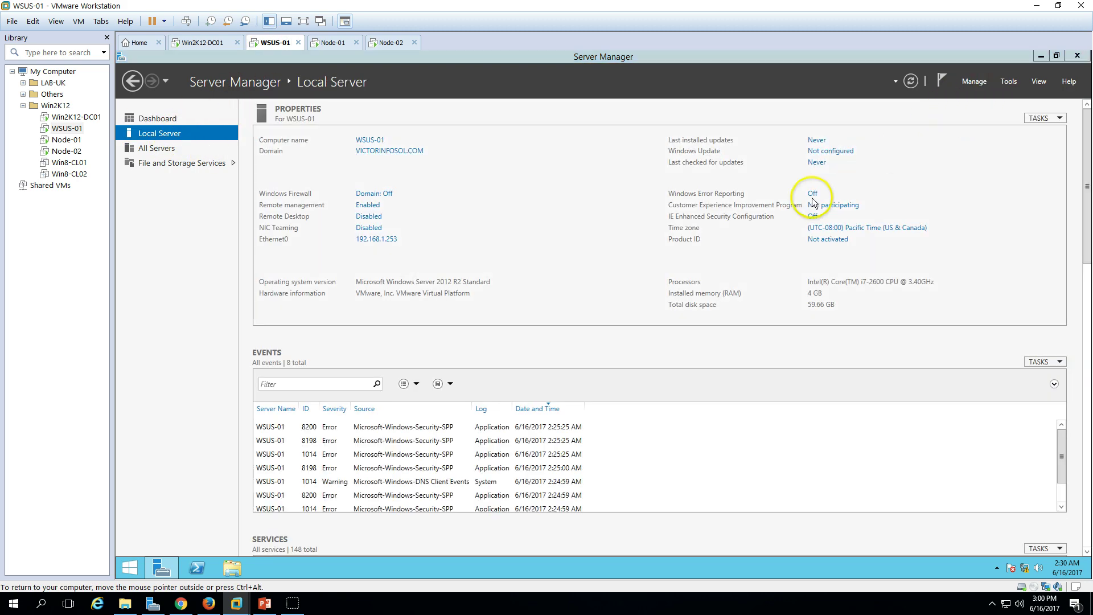
click(483, 416)
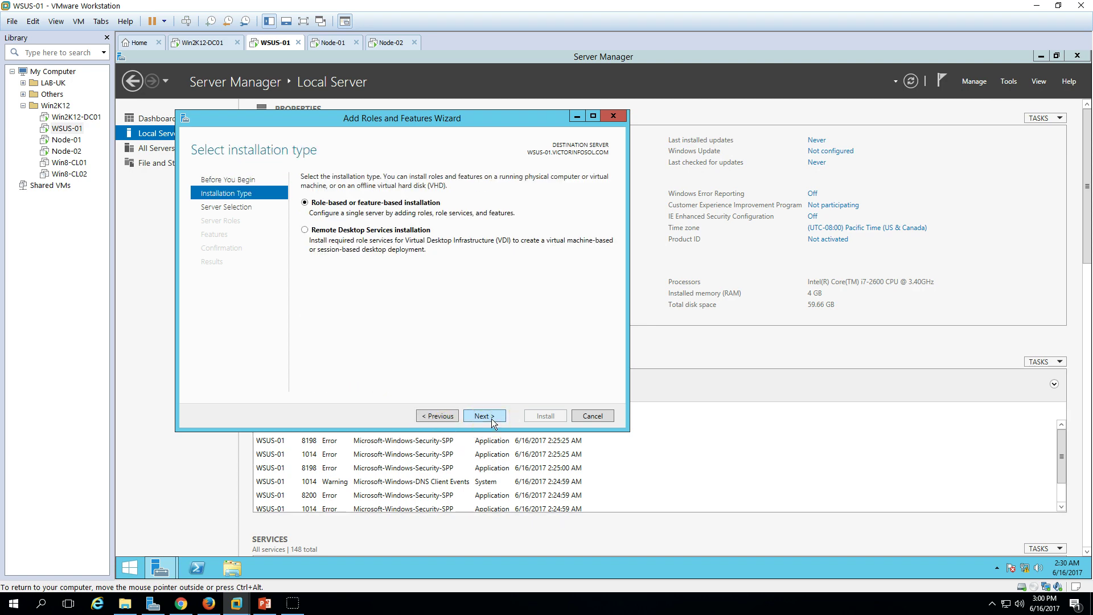
click(490, 418)
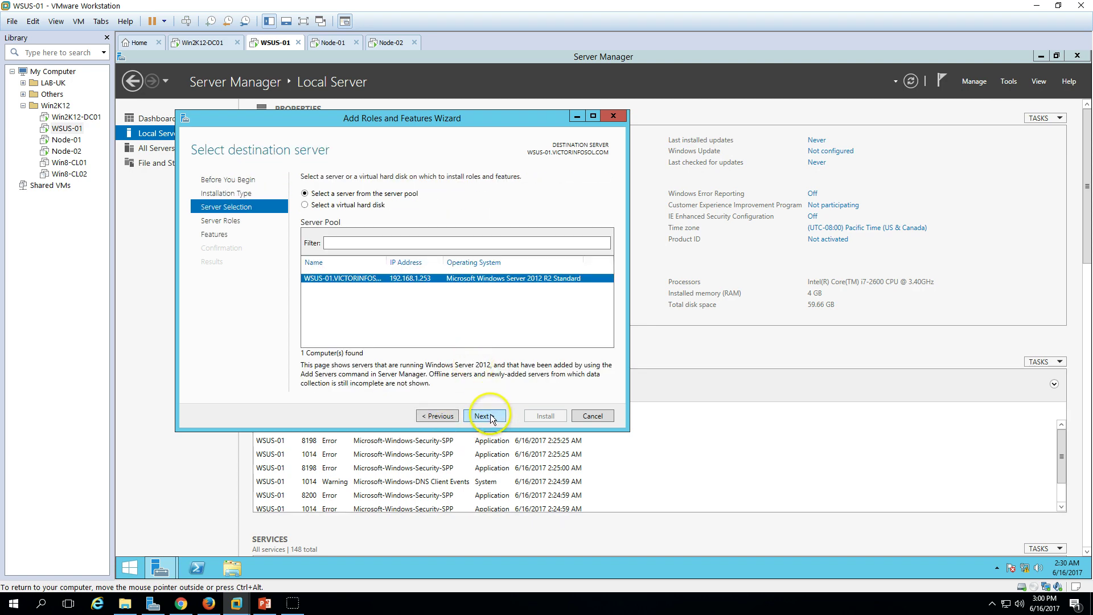
click(490, 414)
click(439, 415)
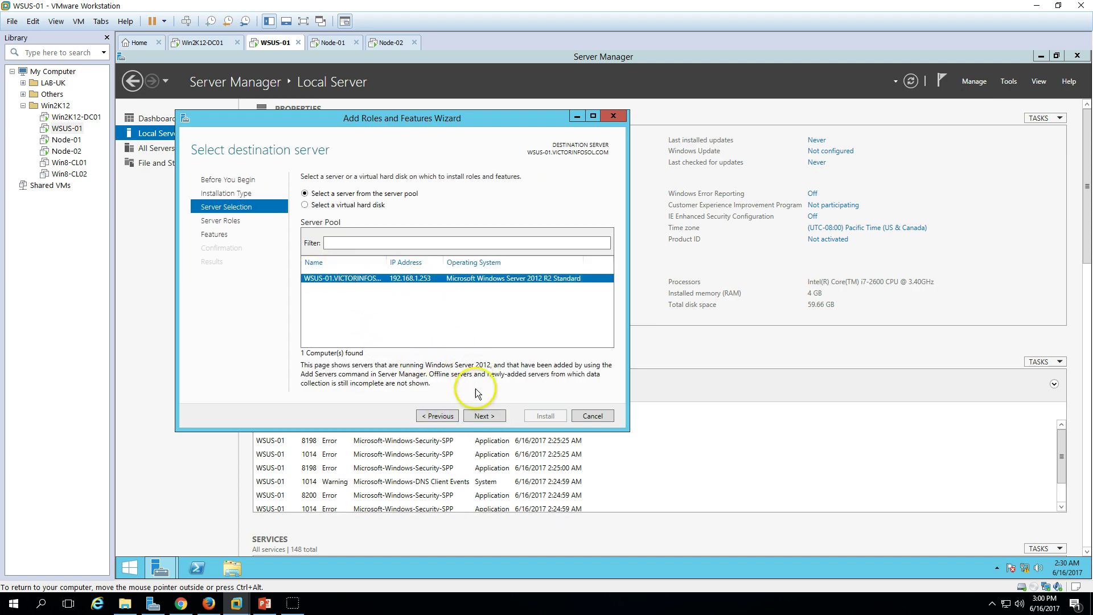
click(483, 416)
- Select the Windows Server Update Services role, add its required features including management tools, and continue to the feature selection
scroll(459, 297, down, 2)
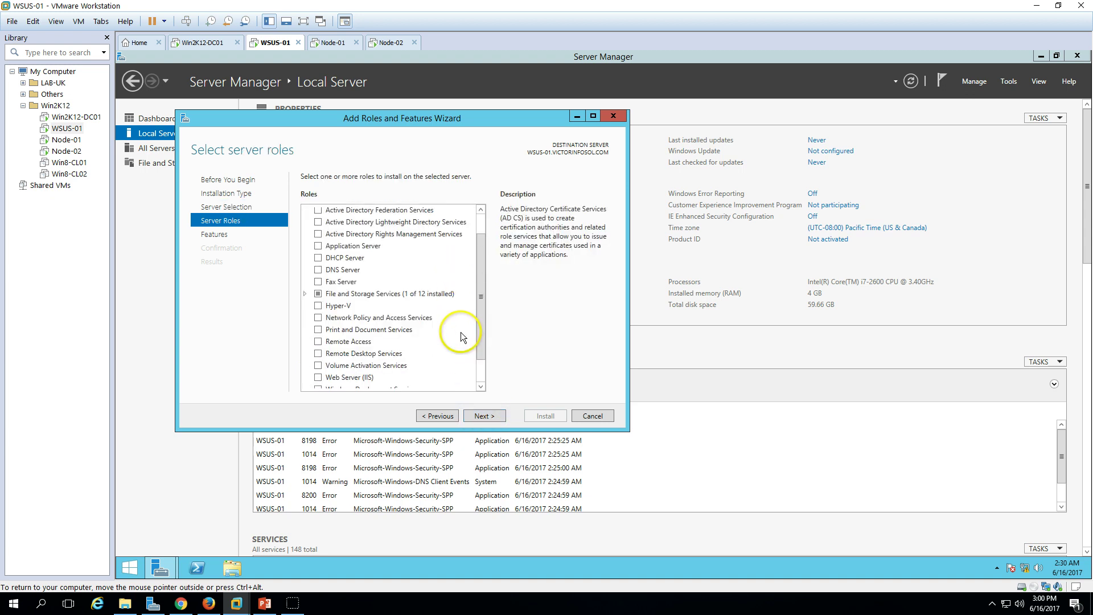
scroll(461, 336, down, 1)
scroll(376, 378, down, 1)
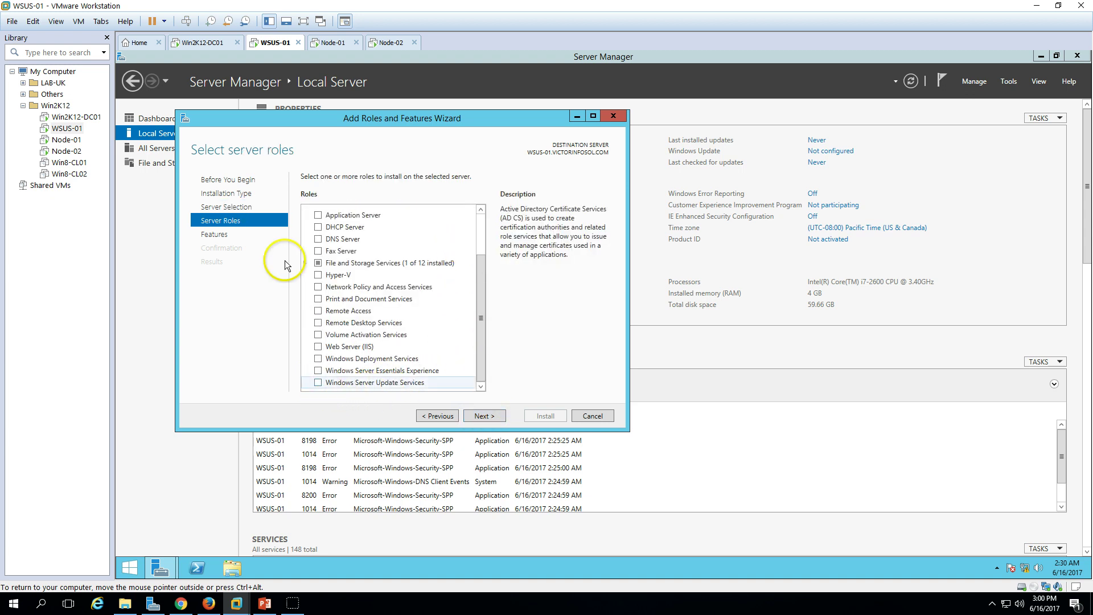
click(318, 384)
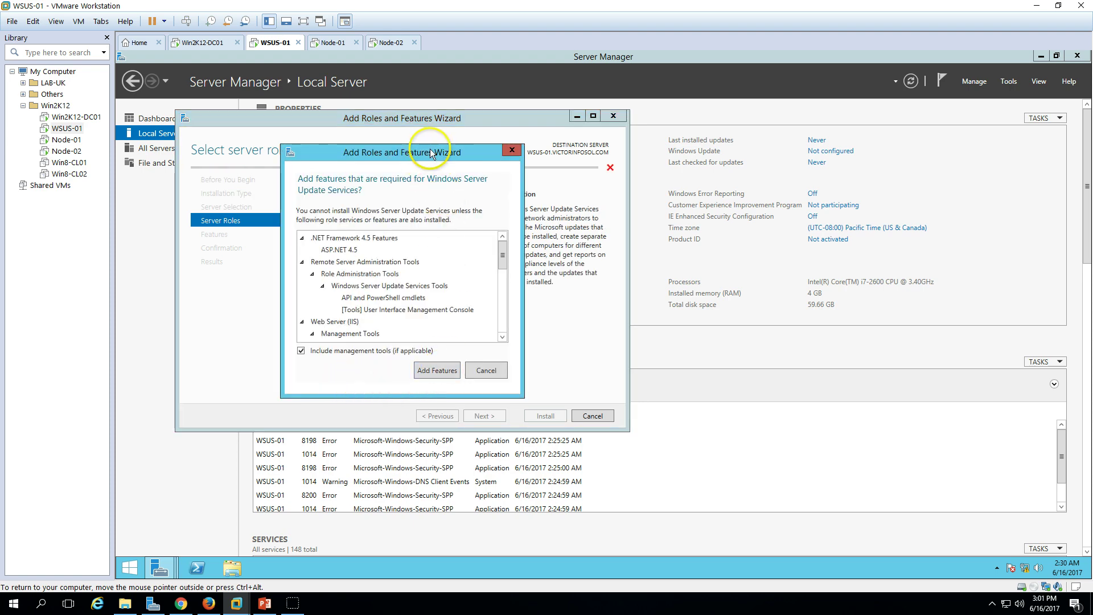
drag(428, 152, 632, 153)
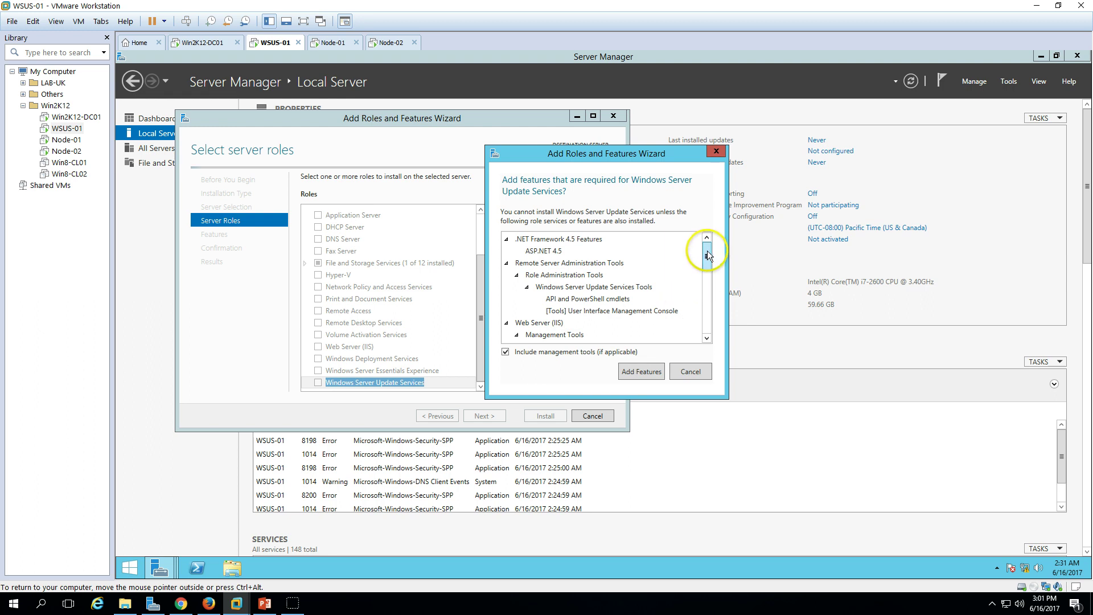
mouse_move(708, 256)
mouse_down()
mouse_move(710, 327)
mouse_move(708, 251)
mouse_up()
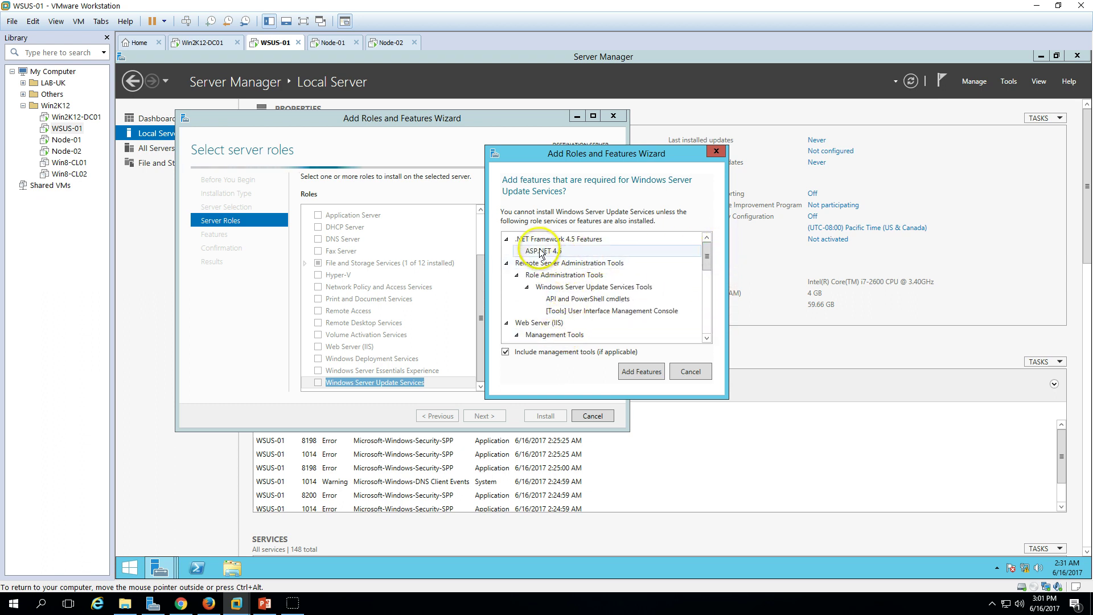
click(642, 373)
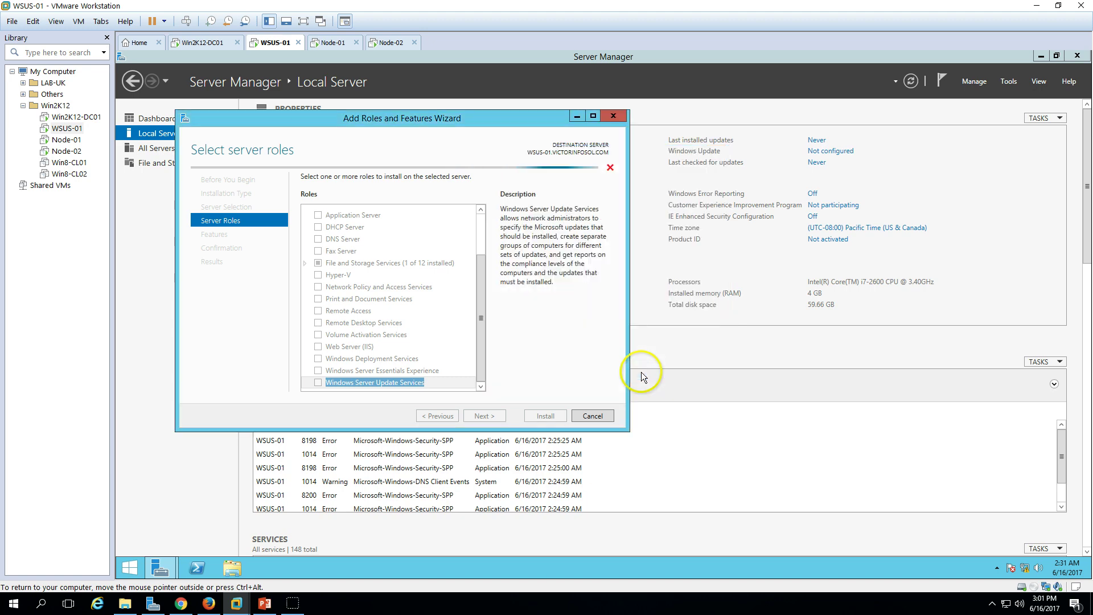
click(482, 416)
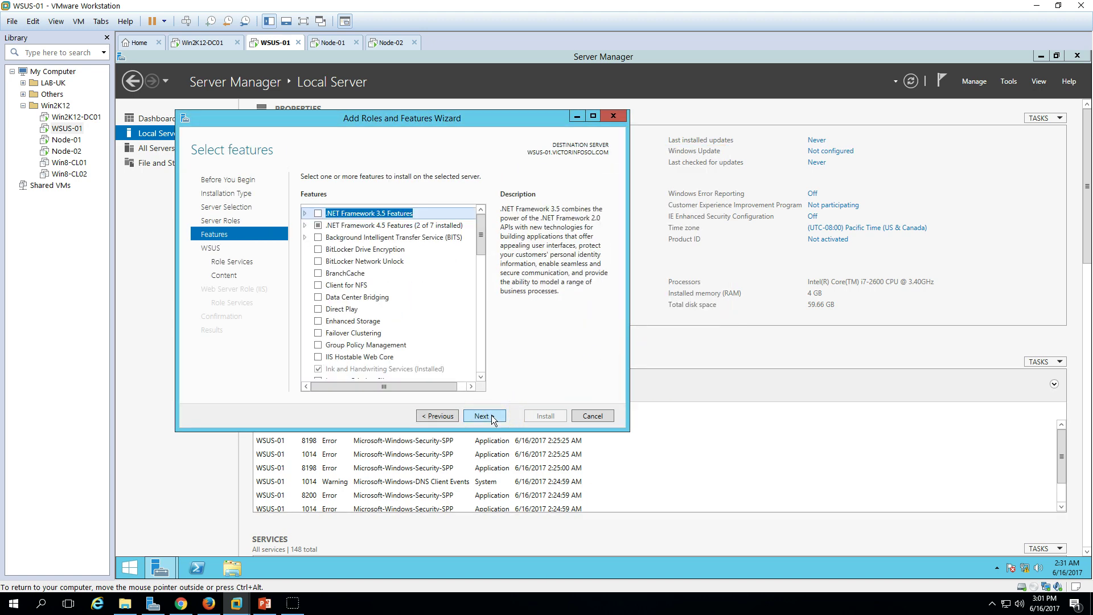
- Review and accept the preselected features, and keep WID Database and WSUS Services as the WSUS role services
drag(482, 239, 481, 302)
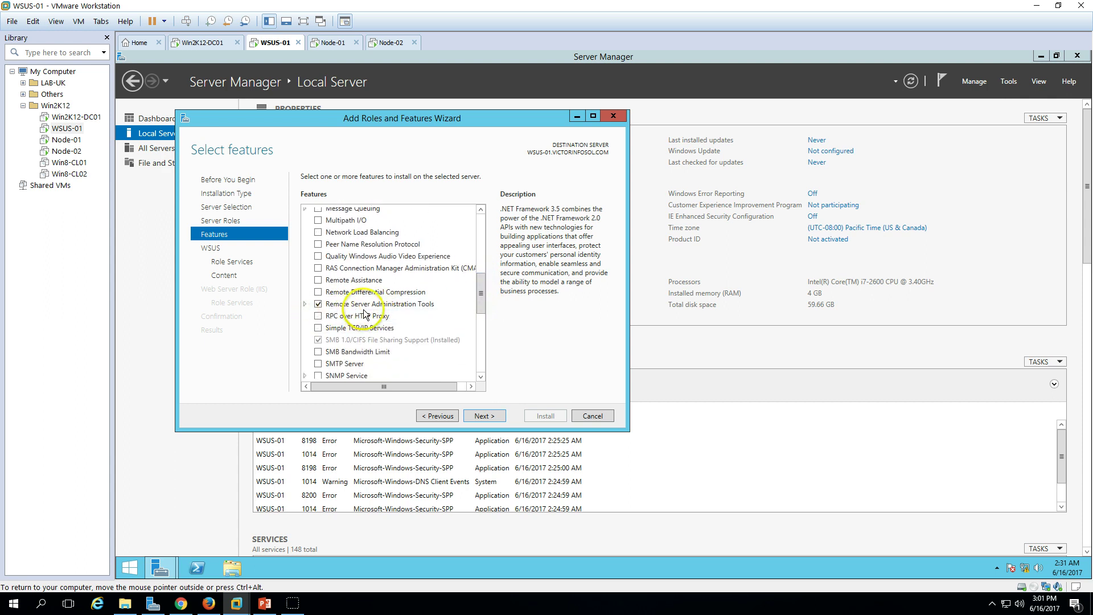
drag(483, 296, 481, 328)
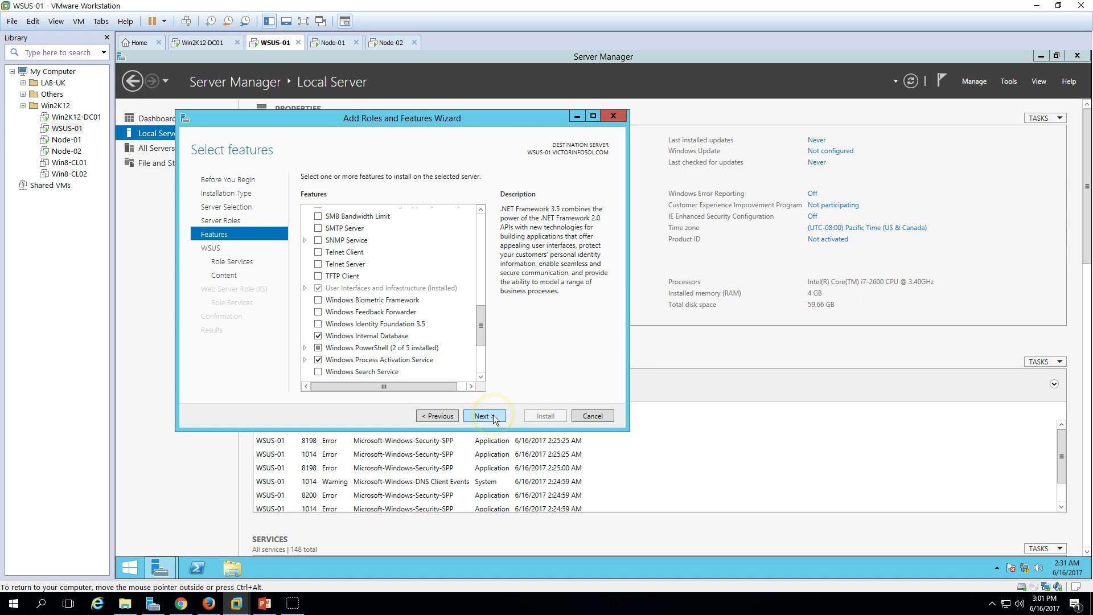
click(493, 414)
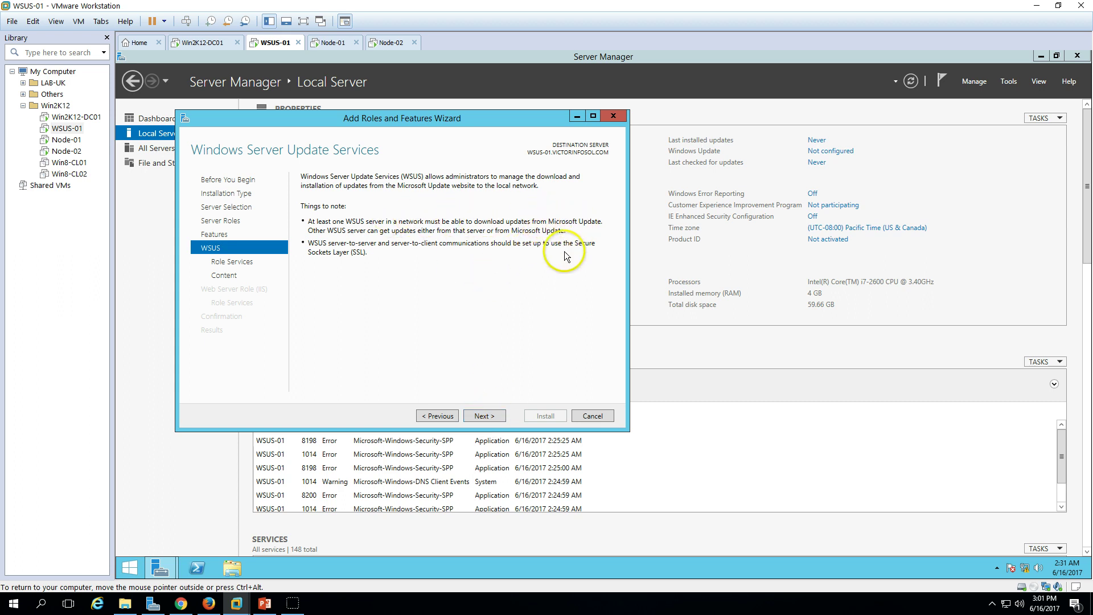
click(497, 420)
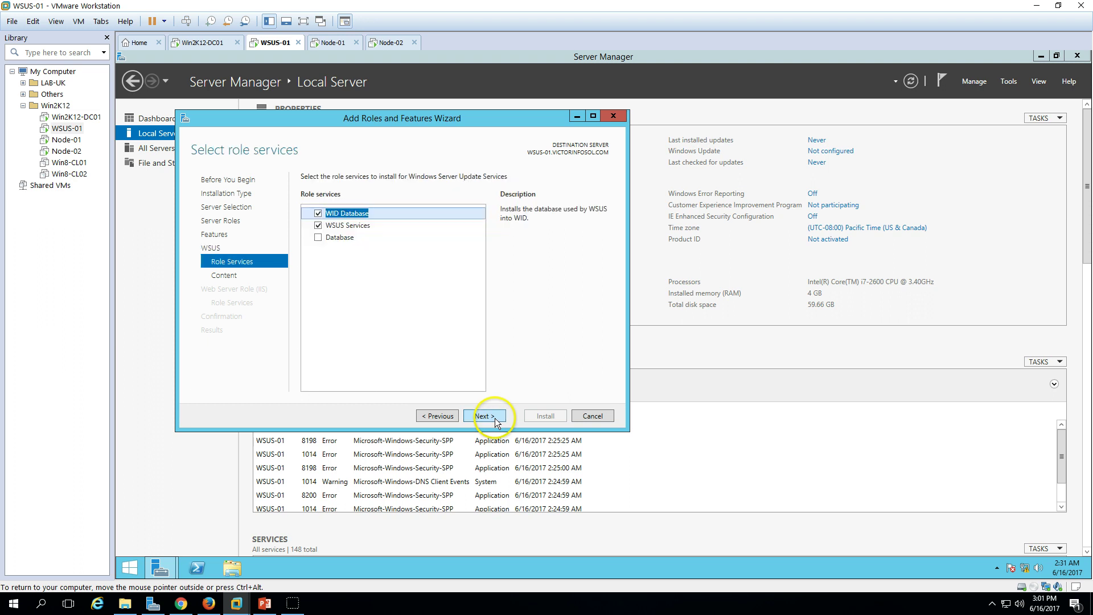
click(355, 226)
click(363, 216)
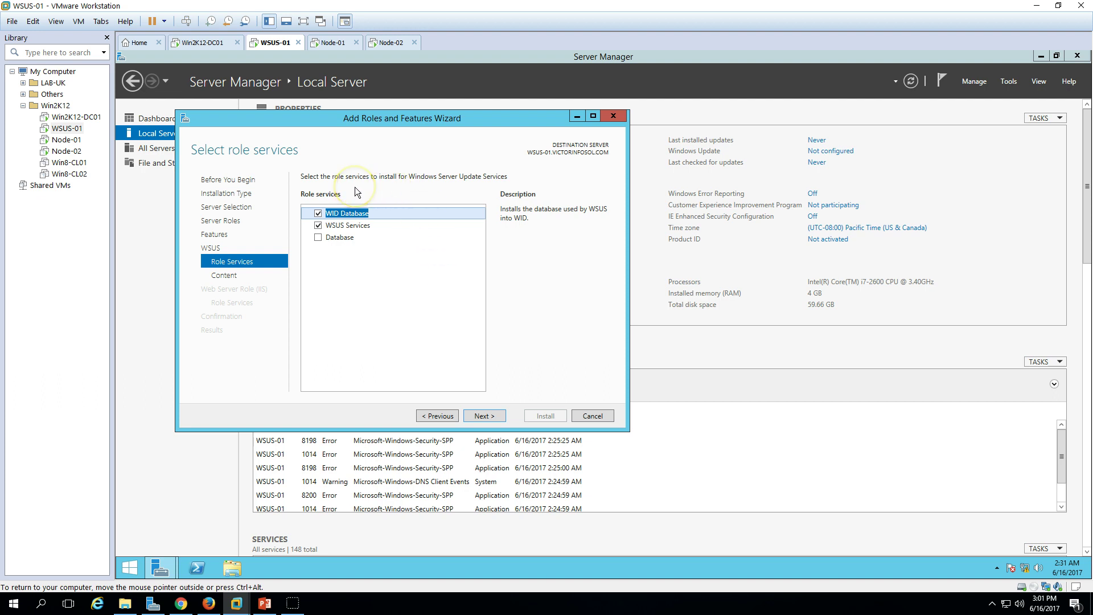
click(484, 416)
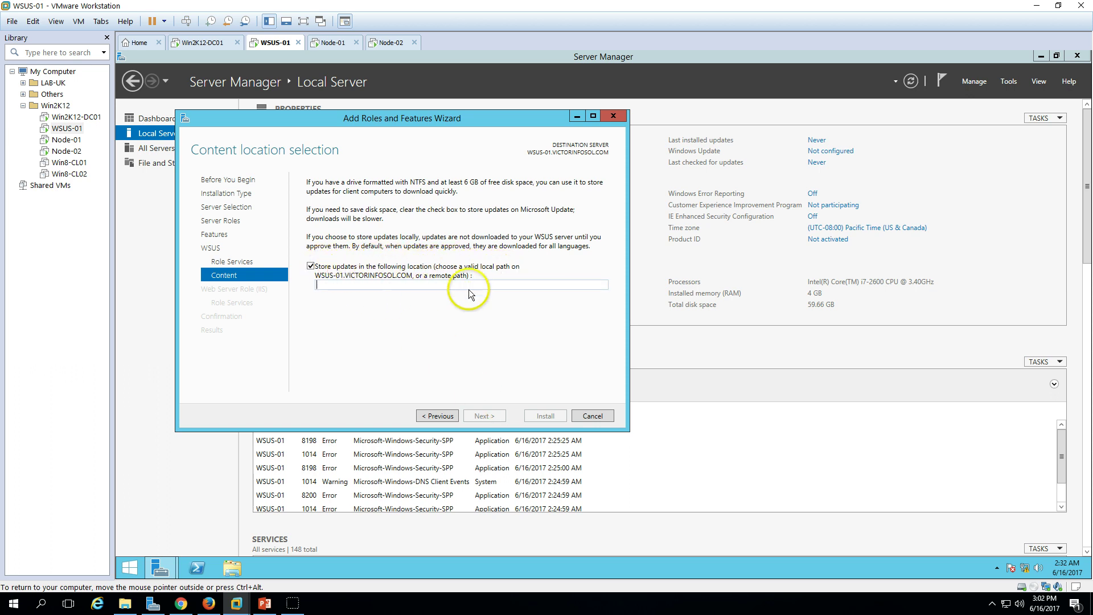
- Open the WSUS folder on the OSDisk (C:) drive in File Explorer and copy its path
click(235, 565)
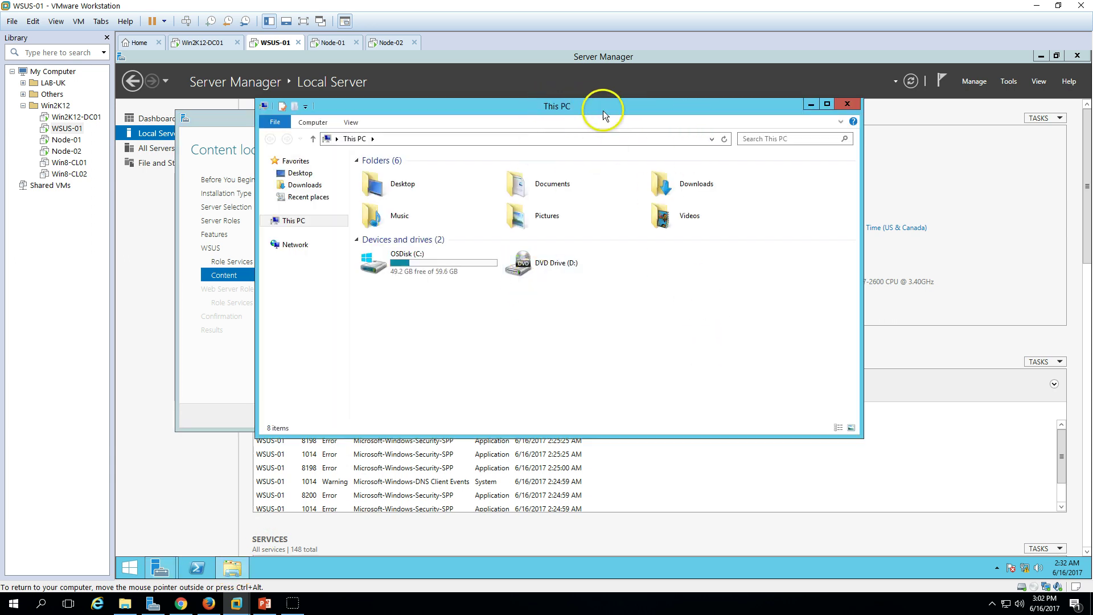
drag(603, 110, 723, 143)
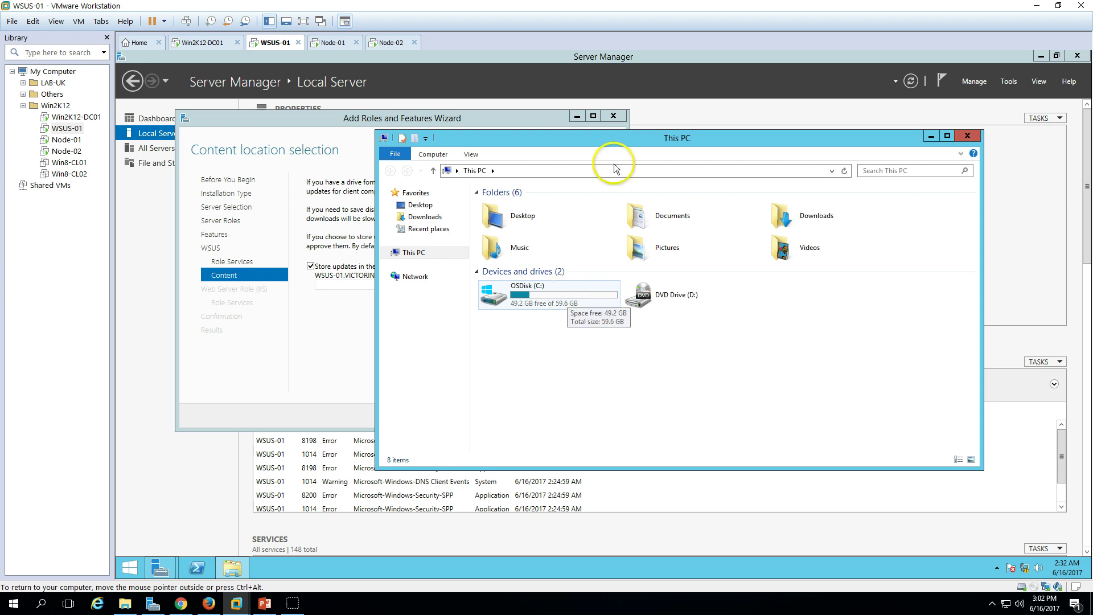
drag(603, 136, 634, 136)
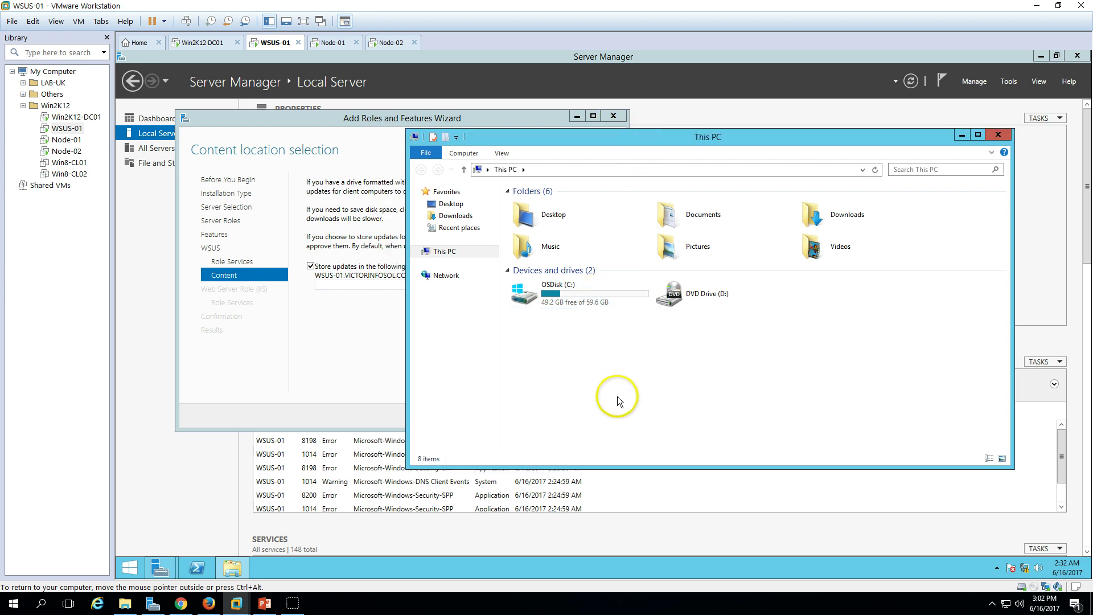
double_click(593, 297)
click(533, 266)
double_click(533, 265)
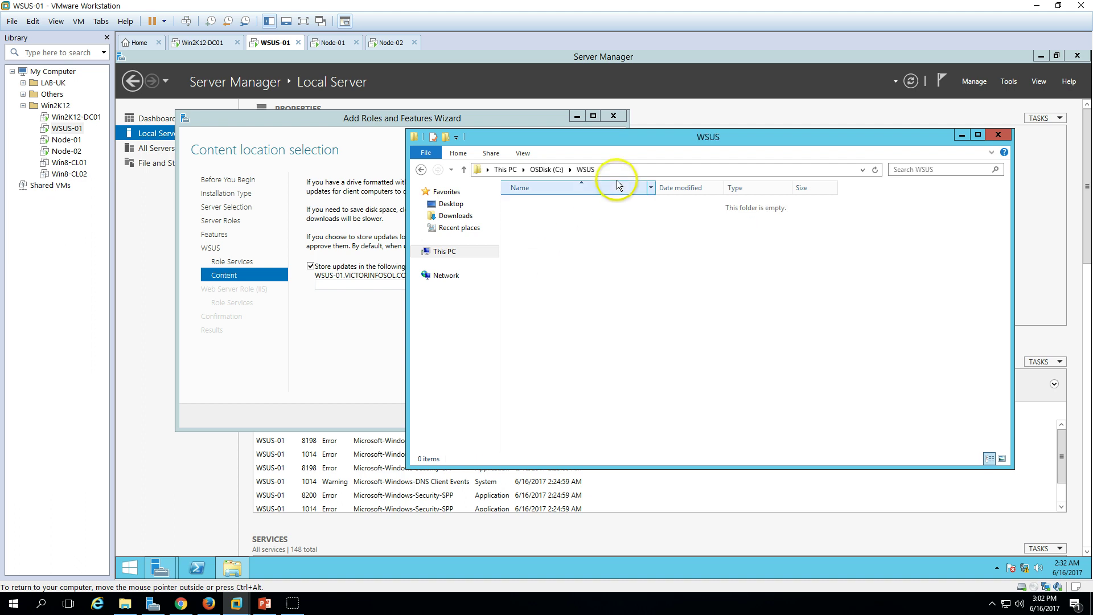
click(618, 169)
right_click(501, 169)
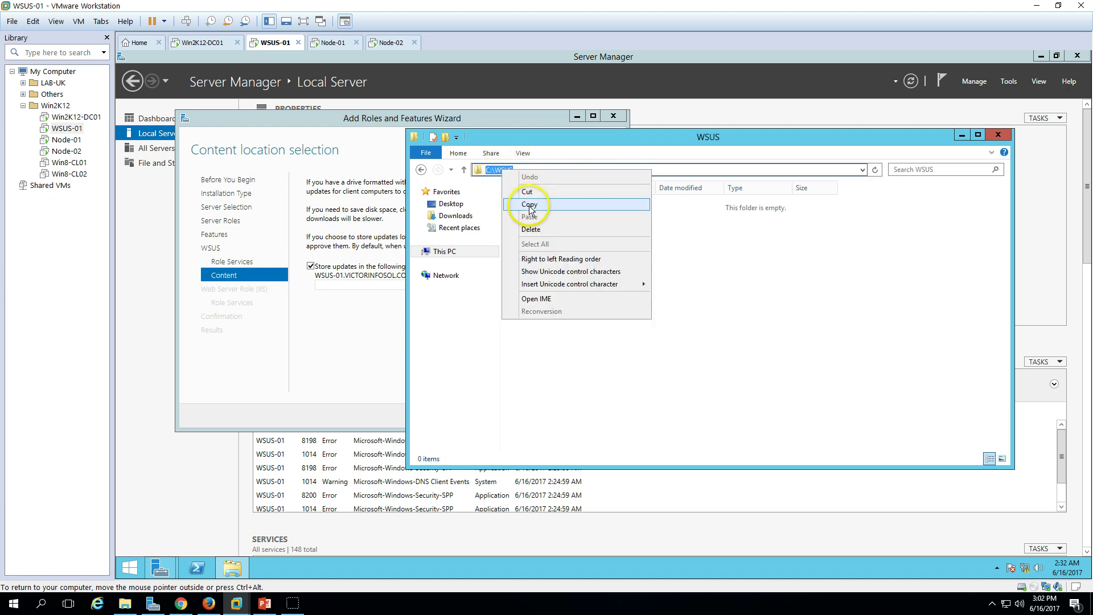
click(535, 212)
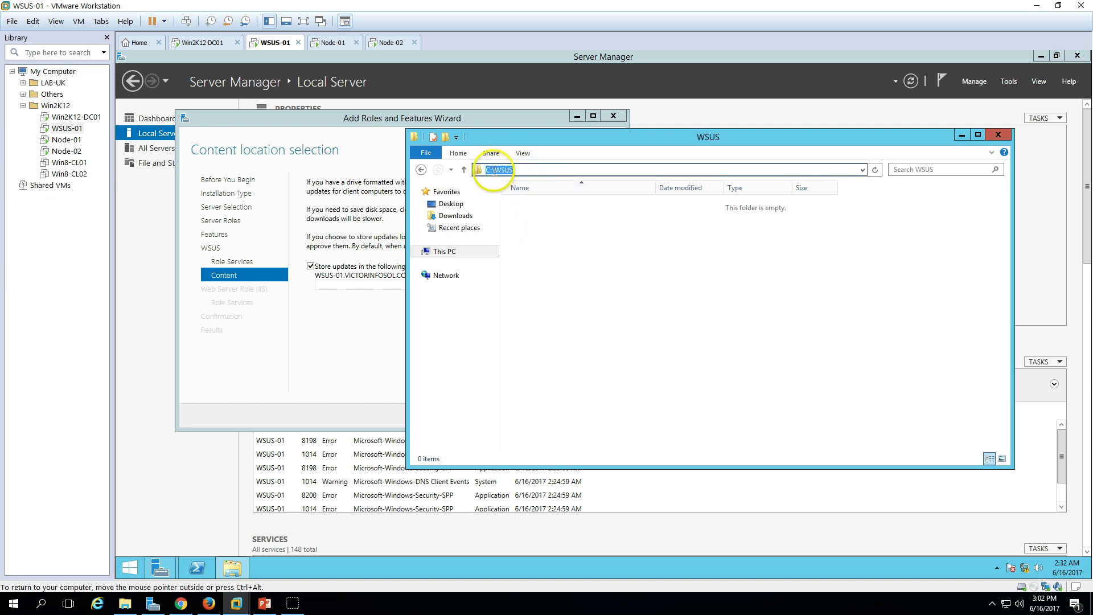
- Set the WSUS update storage location to C:\WSUS and continue to the Web Server Role (IIS) page
click(351, 172)
click(375, 284)
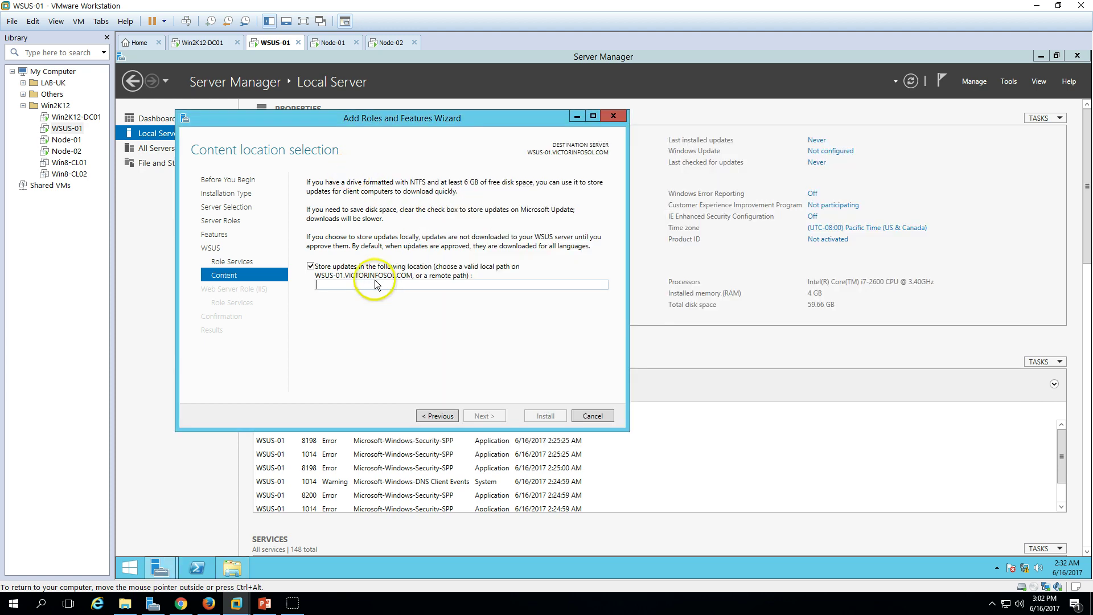
key(ctrl+v)
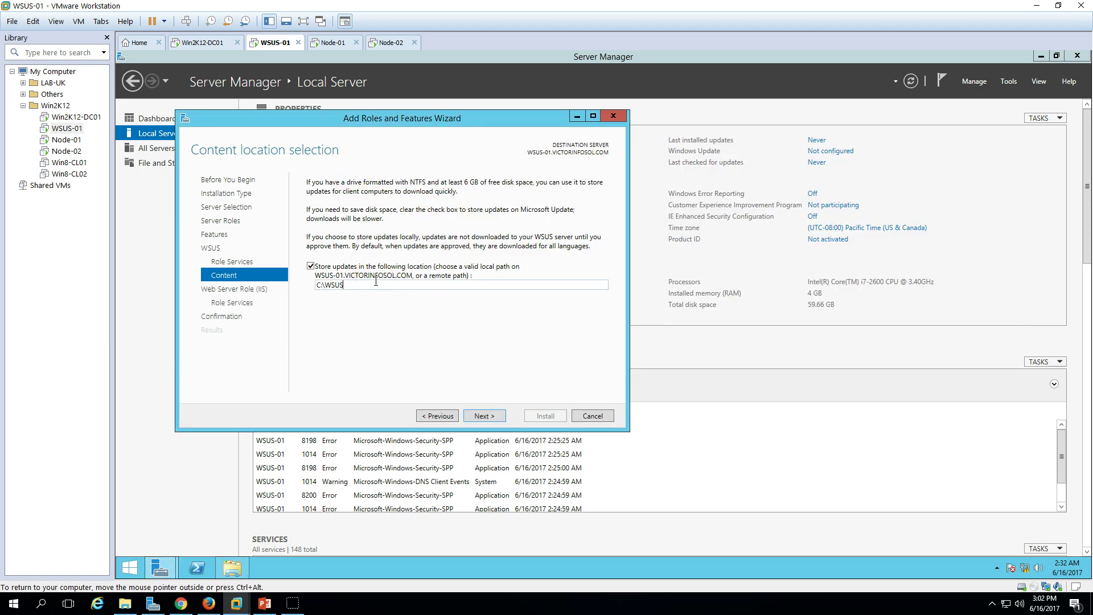
click(488, 417)
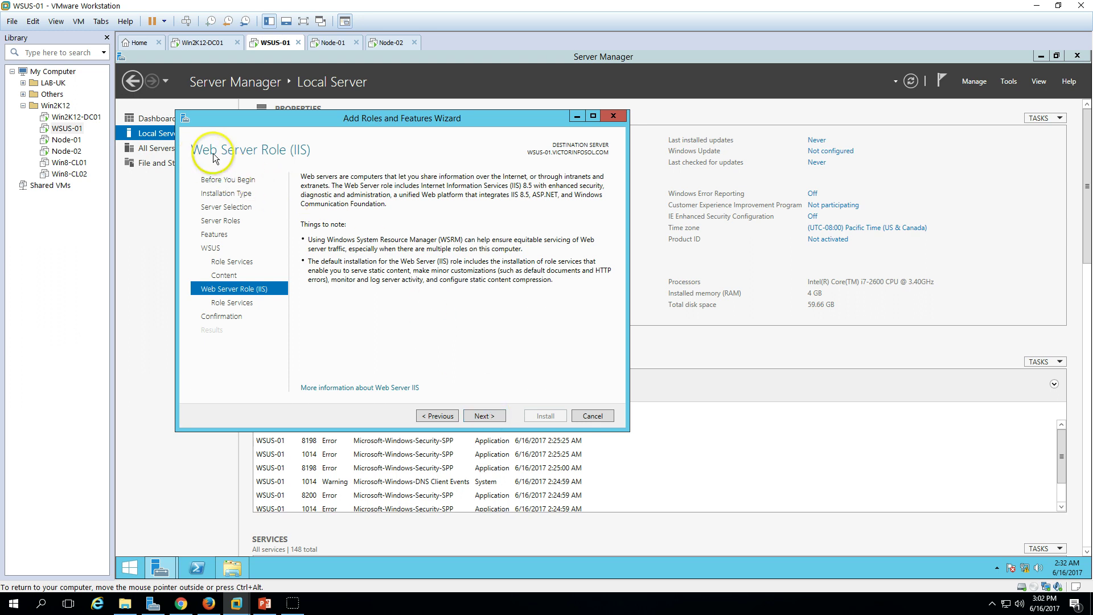
- Accept the default Web Server (IIS) role services, start the installation, and look over the installation progress
click(488, 415)
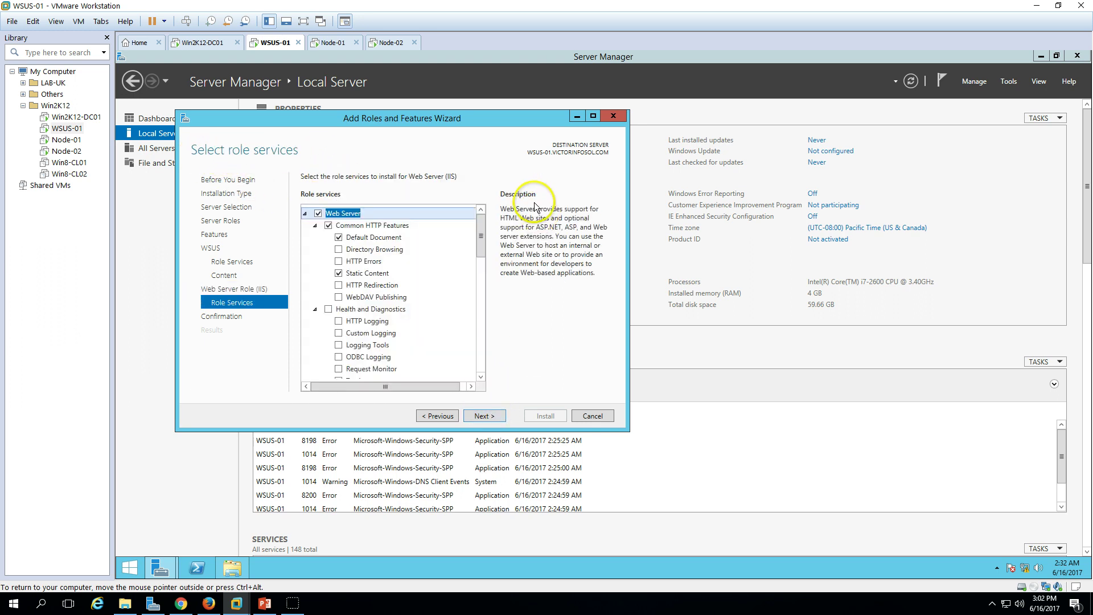
click(480, 341)
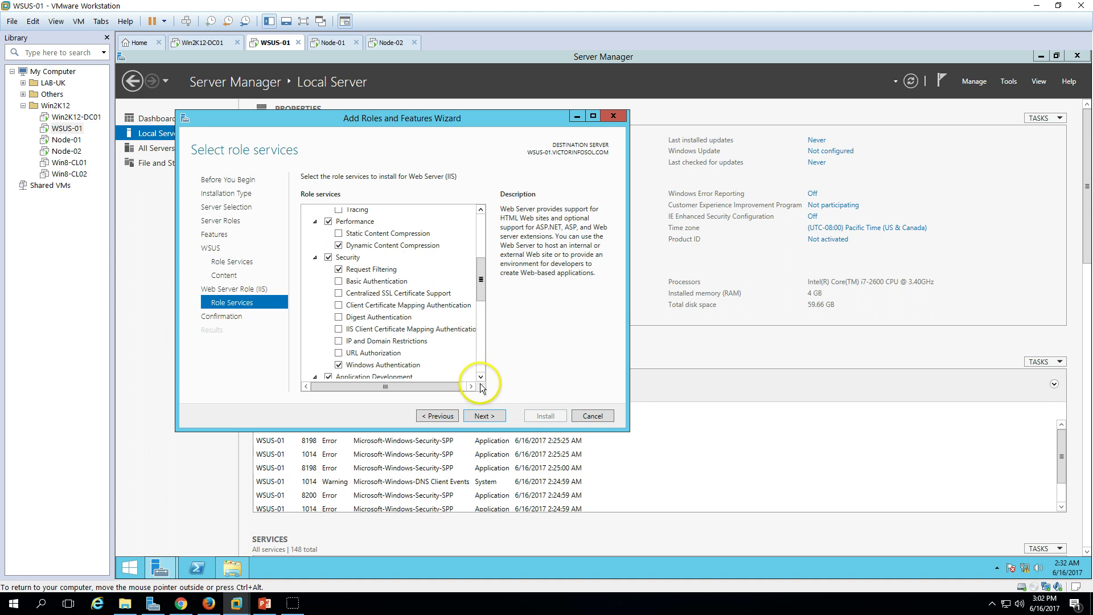
click(489, 415)
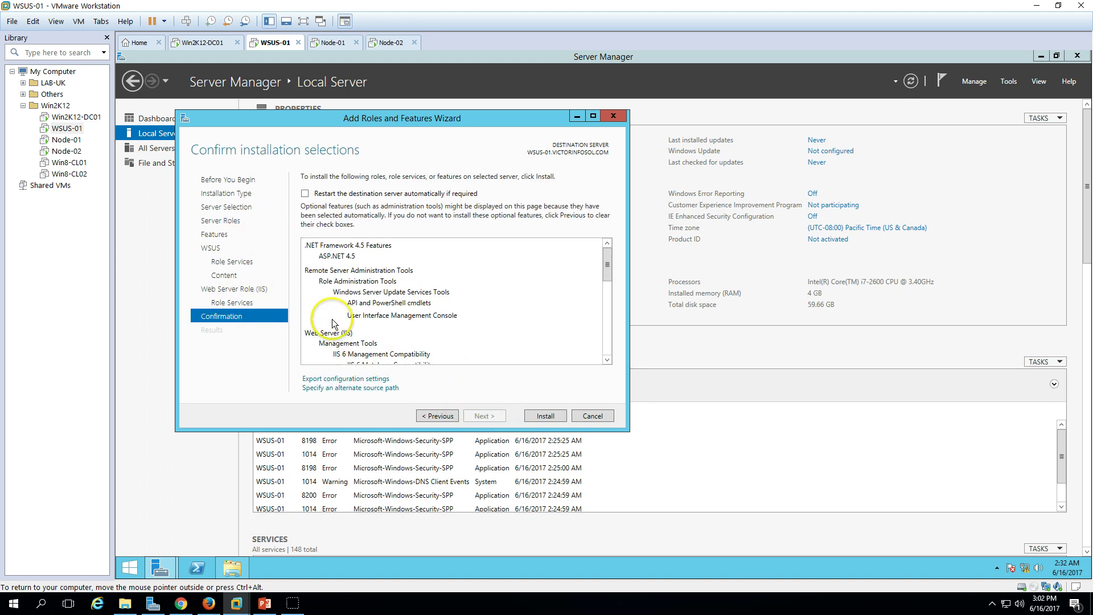
click(547, 415)
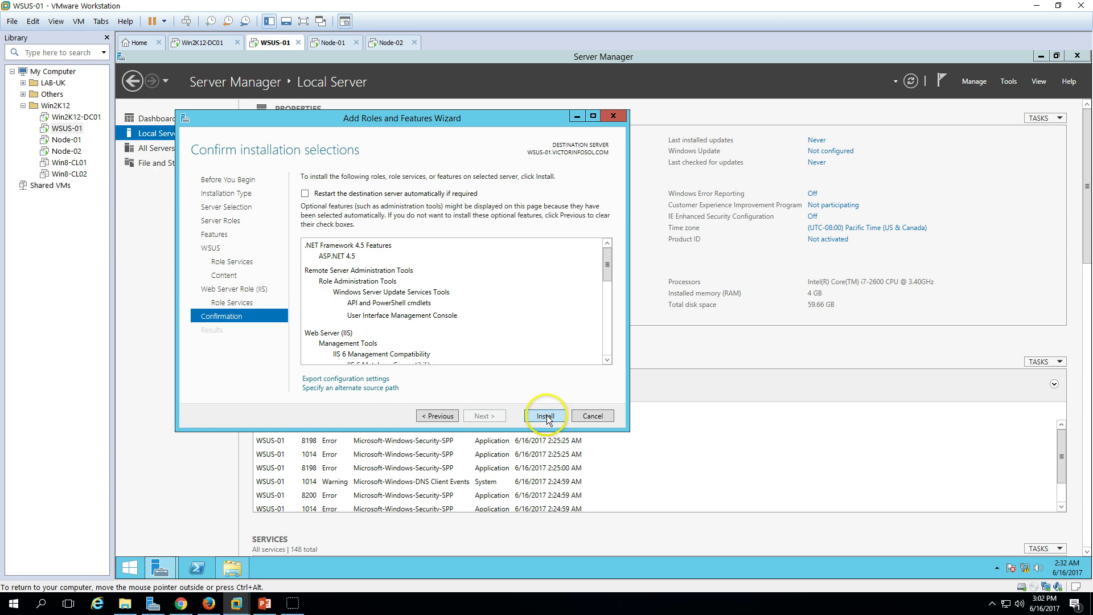
drag(417, 120, 484, 110)
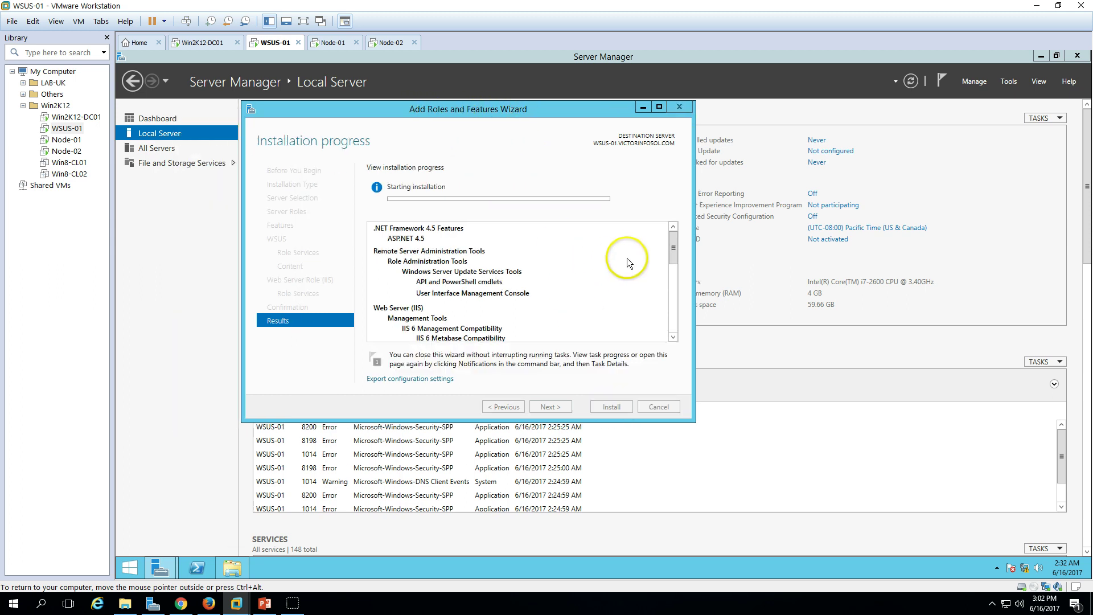
scroll(678, 287, down, 1)
drag(677, 287, 659, 194)
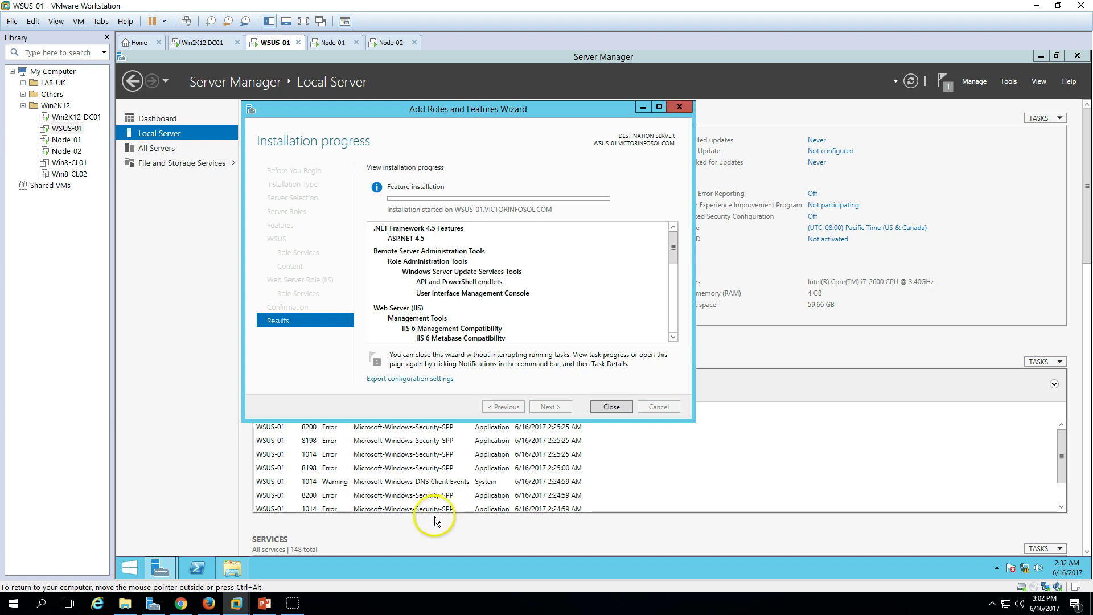
- Switch to PowerPoint and review the slide listing the WSUS installation and configuration steps
click(265, 605)
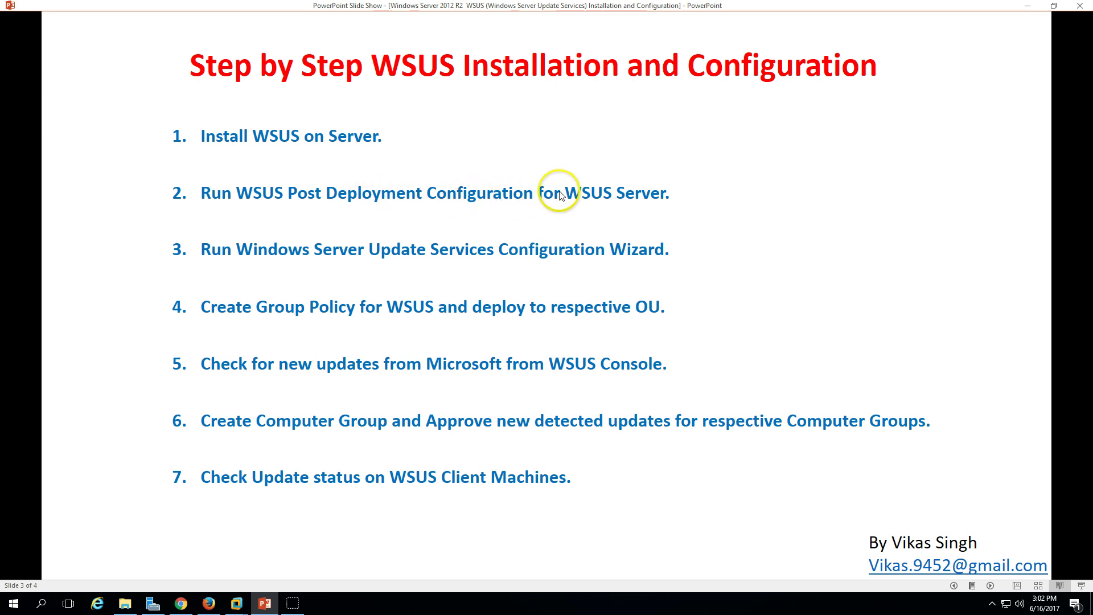
click(267, 602)
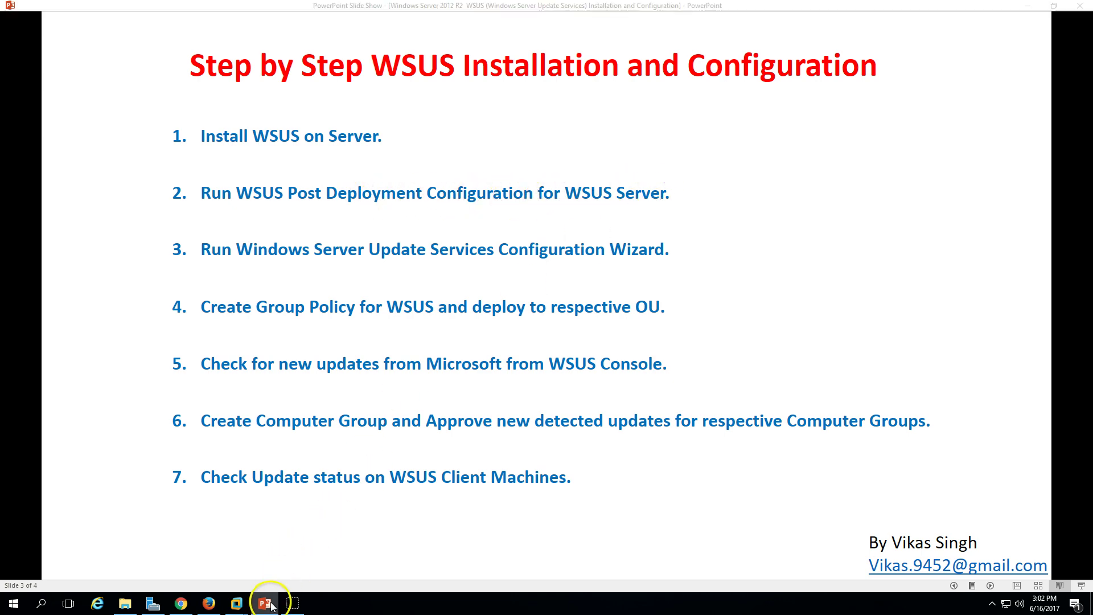
- Follow the WSUS role installation to its end, launch the post-installation tasks, and close the Add Roles and Features Wizard
drag(475, 111, 489, 111)
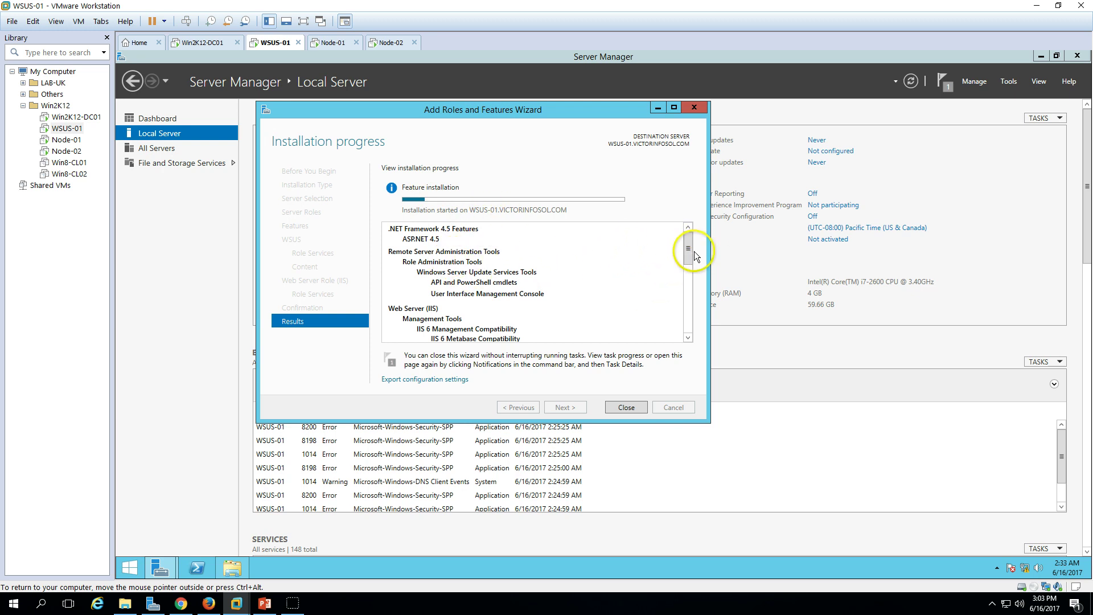
drag(695, 251, 689, 217)
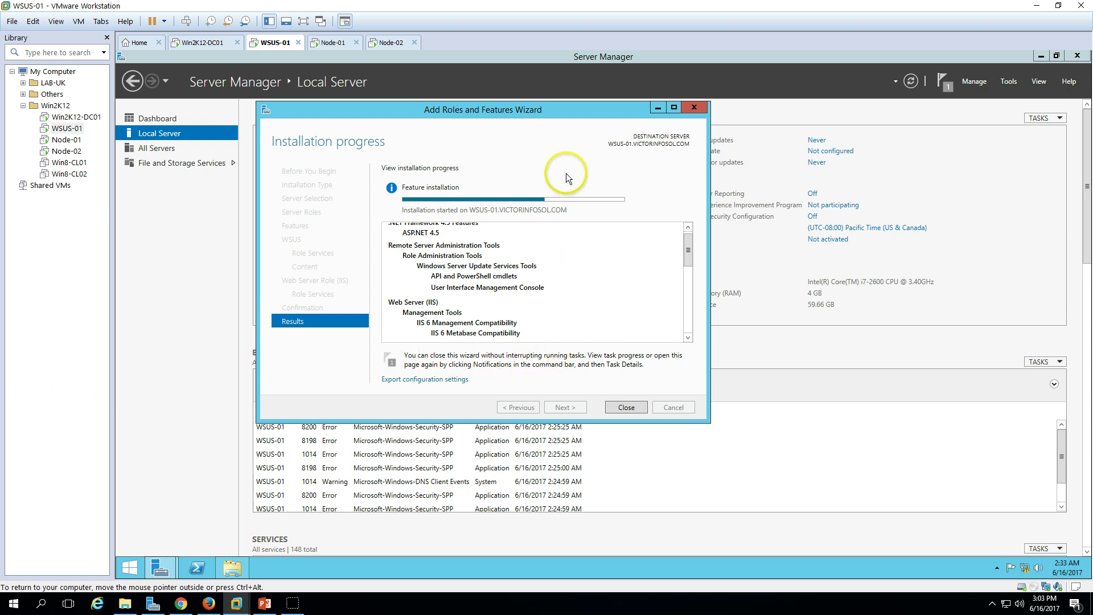
drag(531, 110, 568, 114)
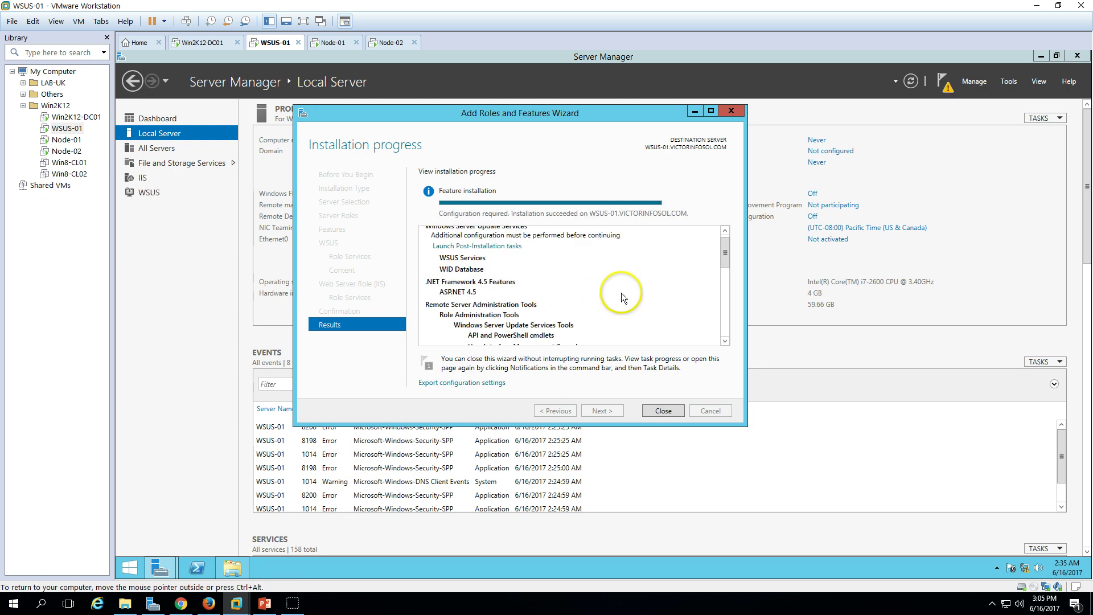
scroll(620, 293, up, 1)
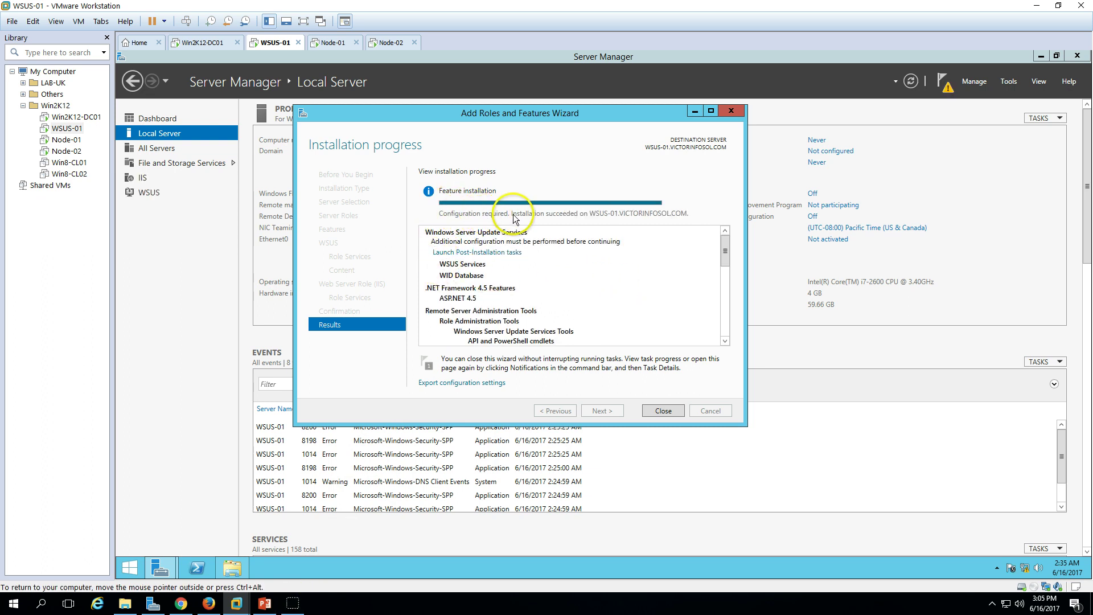
click(483, 253)
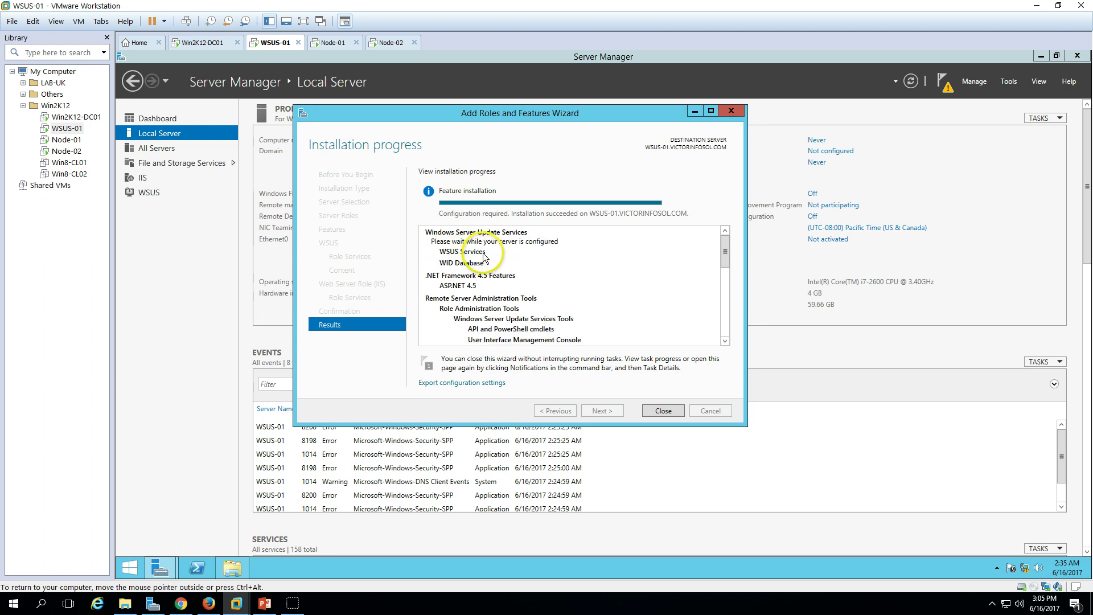
click(663, 411)
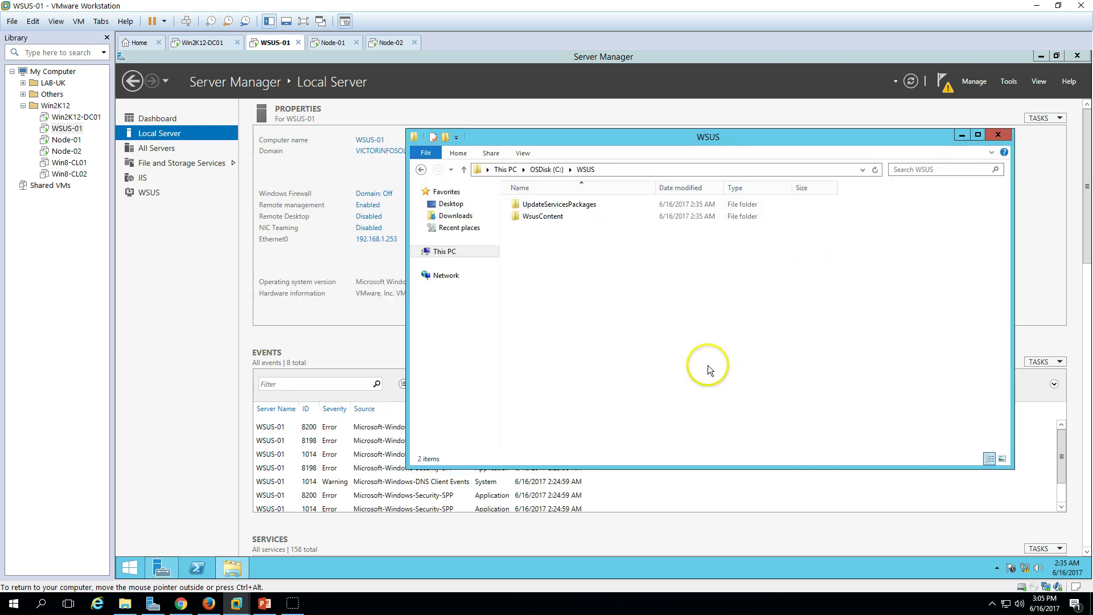
- Inspect the UpdateServicesPackages and WsusContent folders inside C:\WSUS, and close File Explorer
click(561, 205)
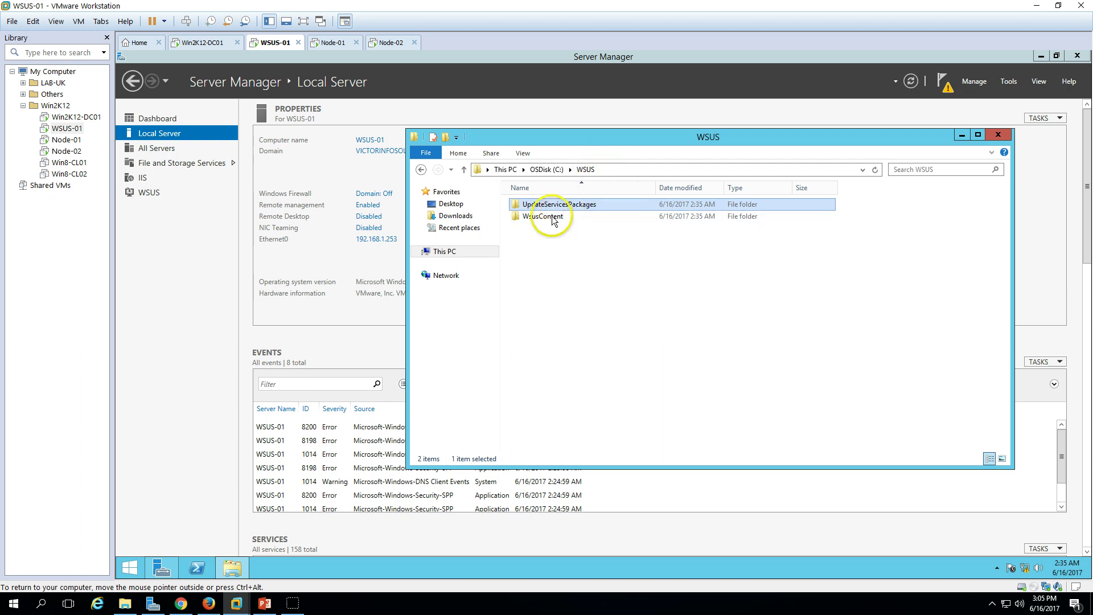
click(421, 170)
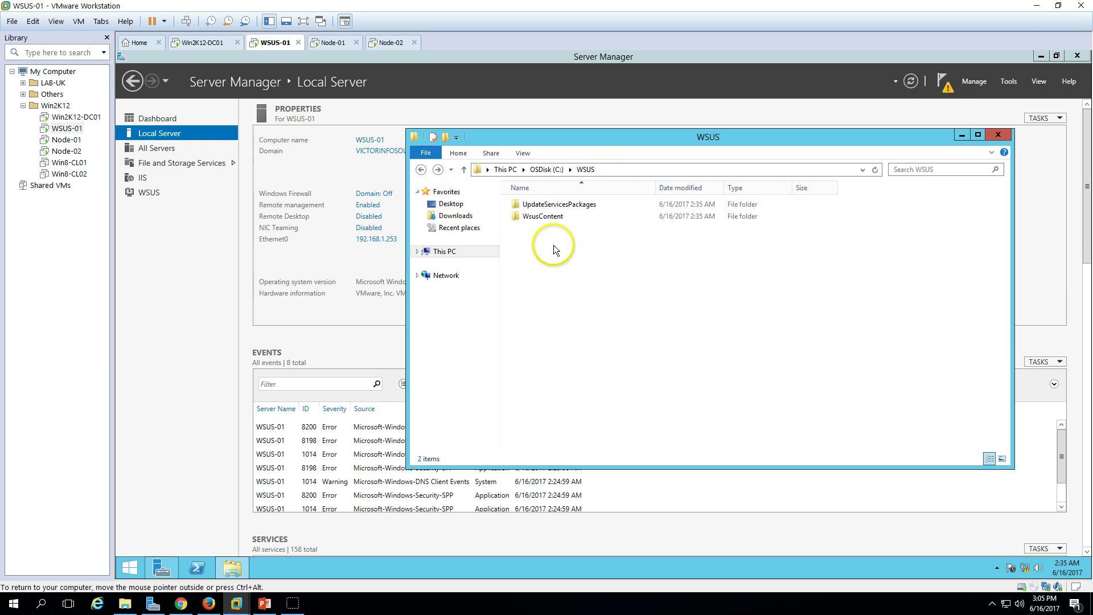
click(548, 219)
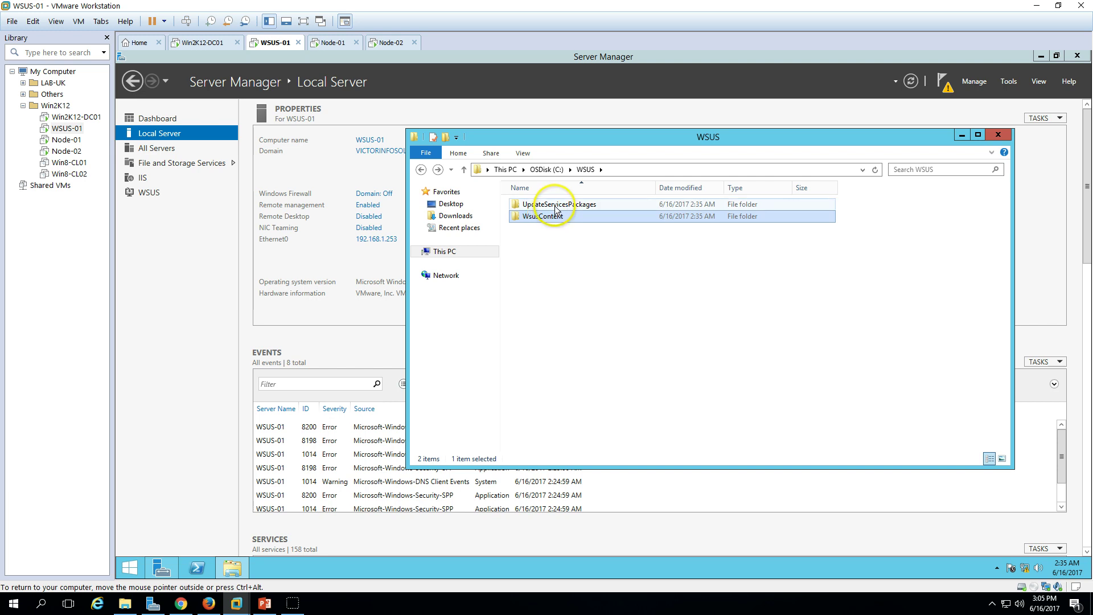
click(555, 208)
double_click(544, 217)
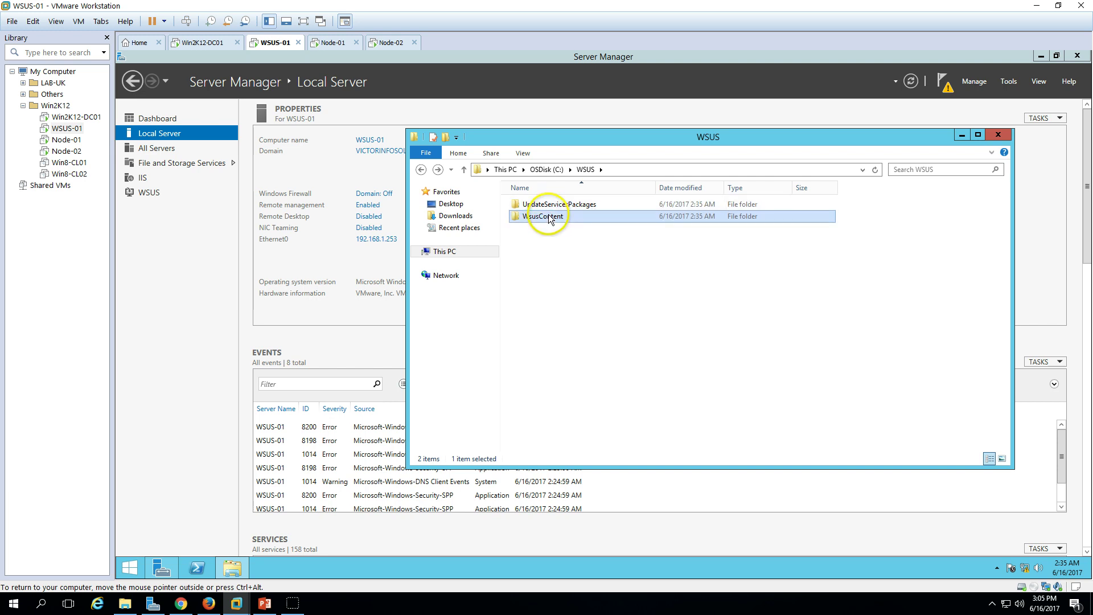
click(425, 169)
click(571, 206)
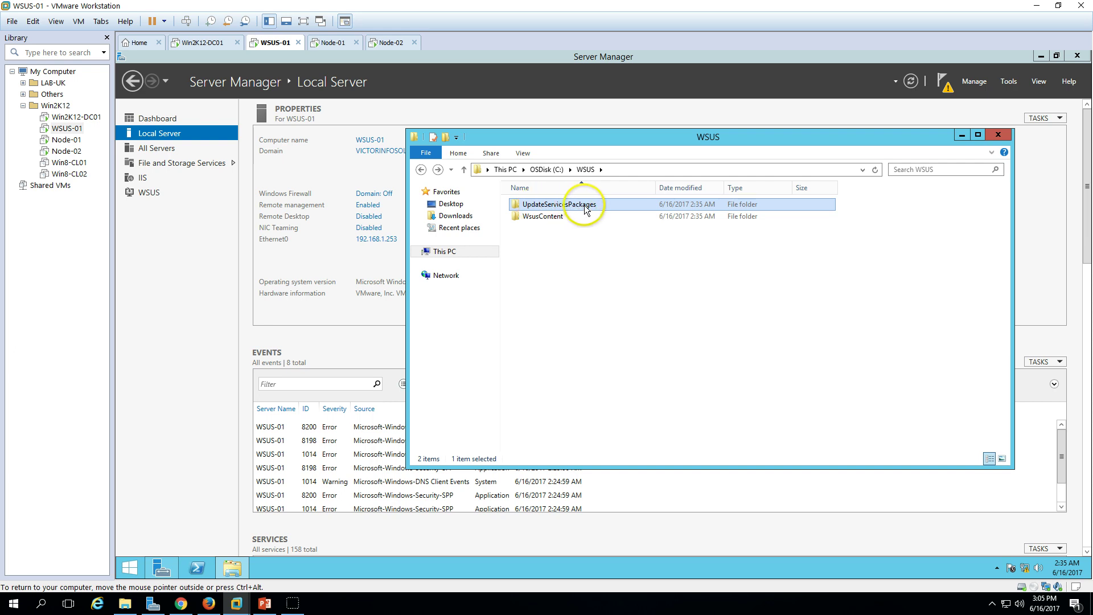
double_click(578, 209)
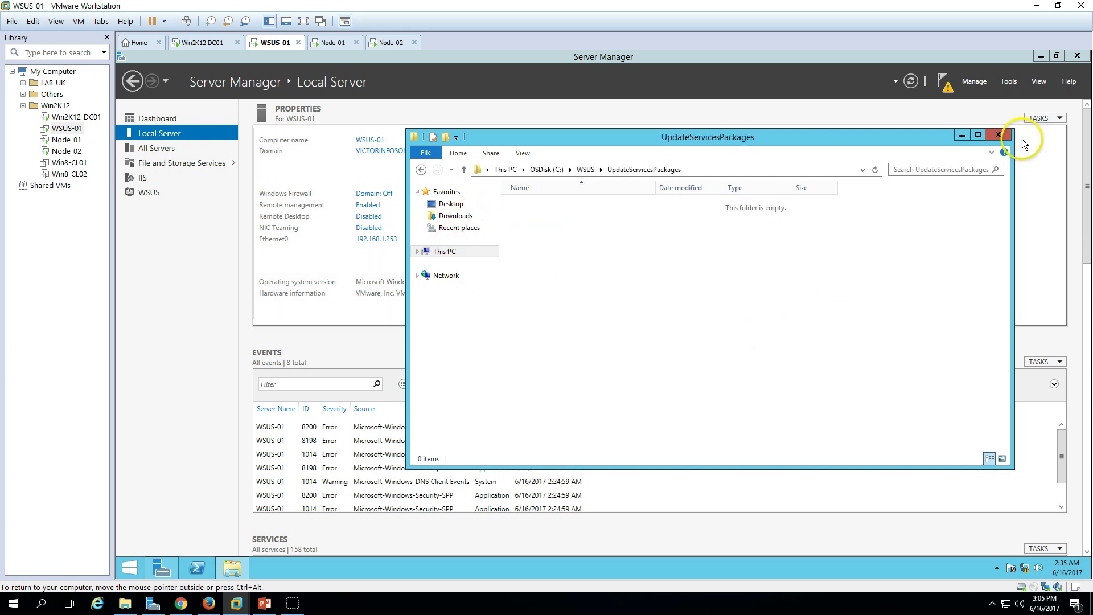
click(997, 134)
- Open the server notifications' task details full screen, select Post-deployment Configuration, and widen the Task Name column
click(943, 84)
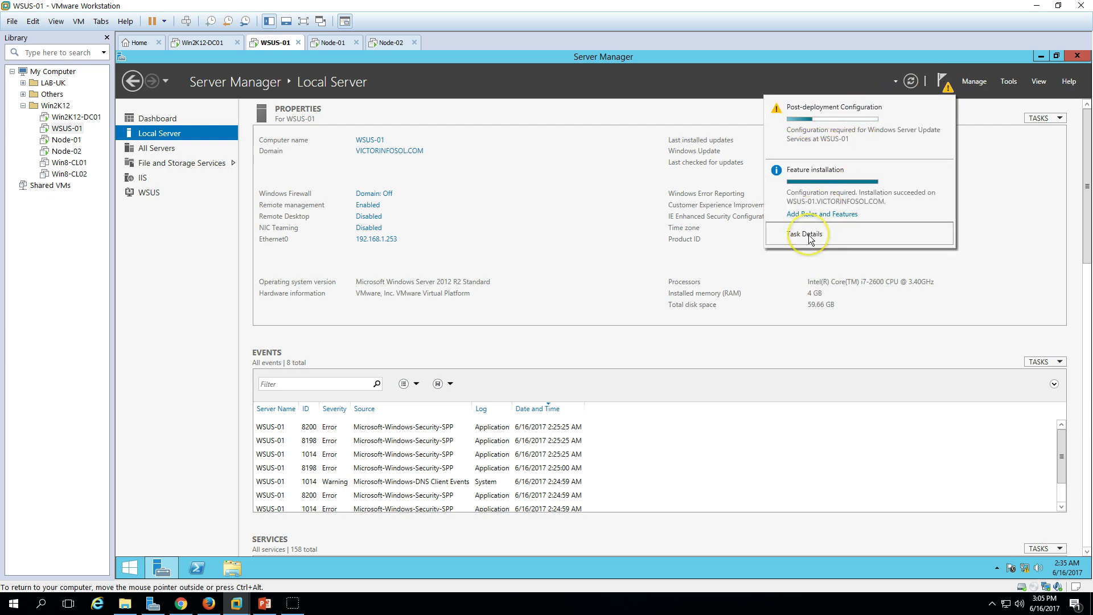
click(168, 118)
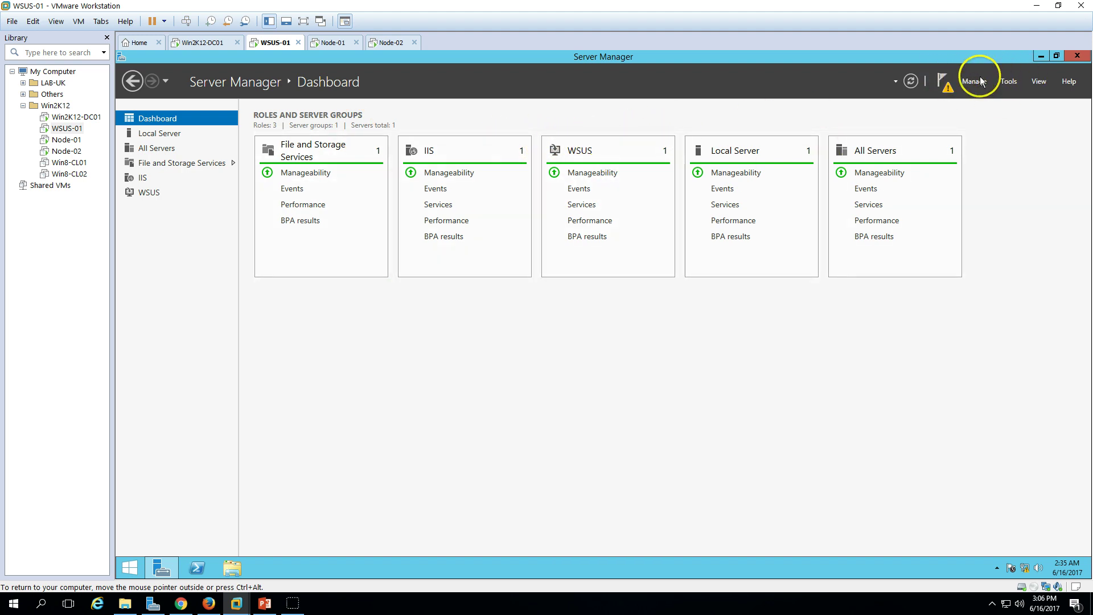
click(943, 81)
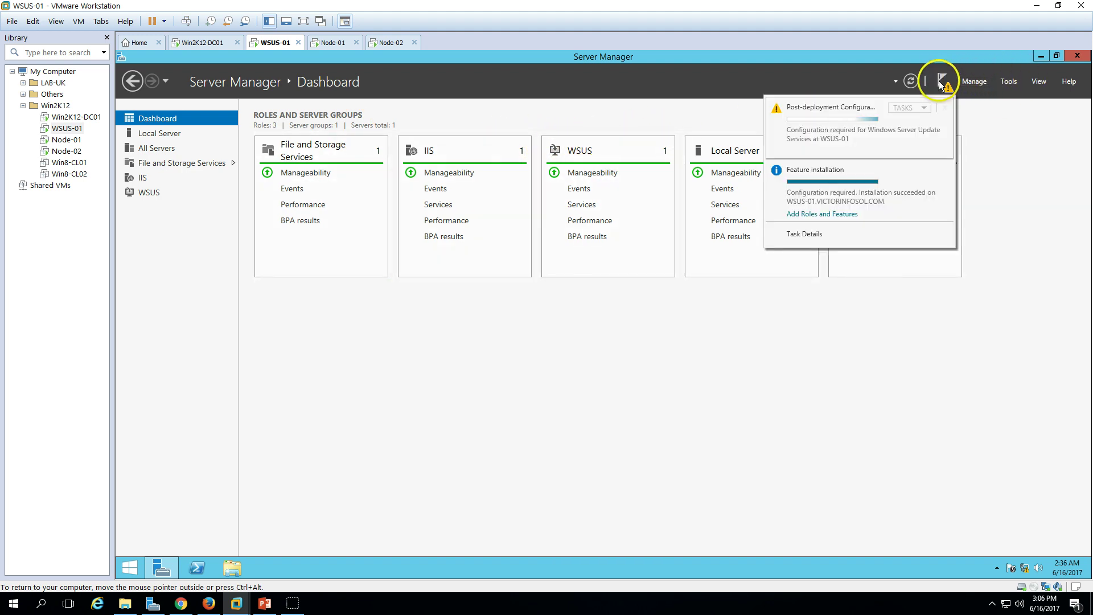
click(818, 233)
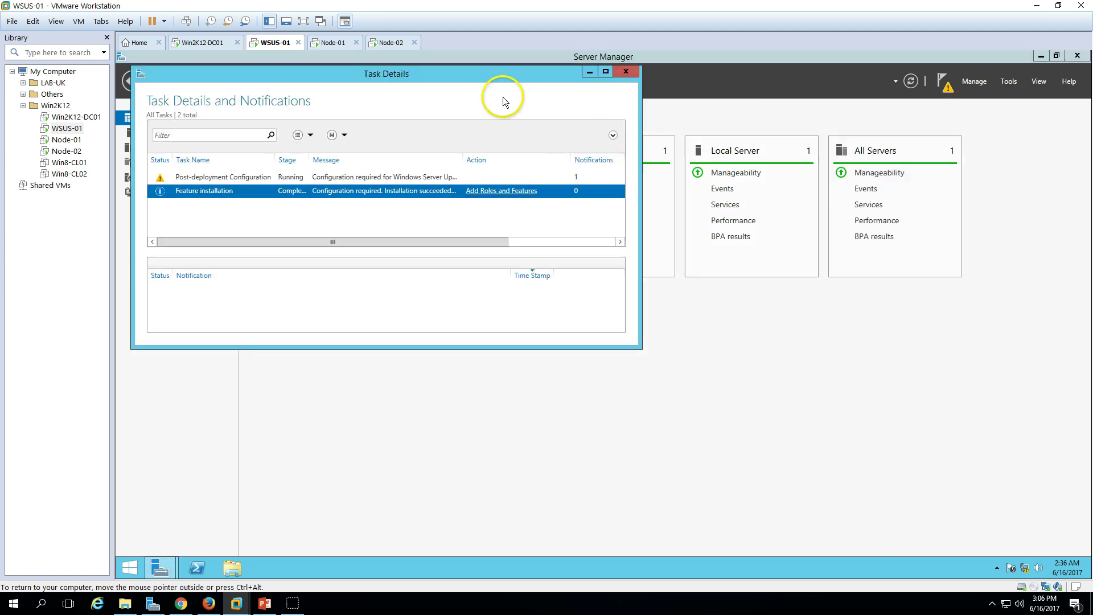
double_click(494, 80)
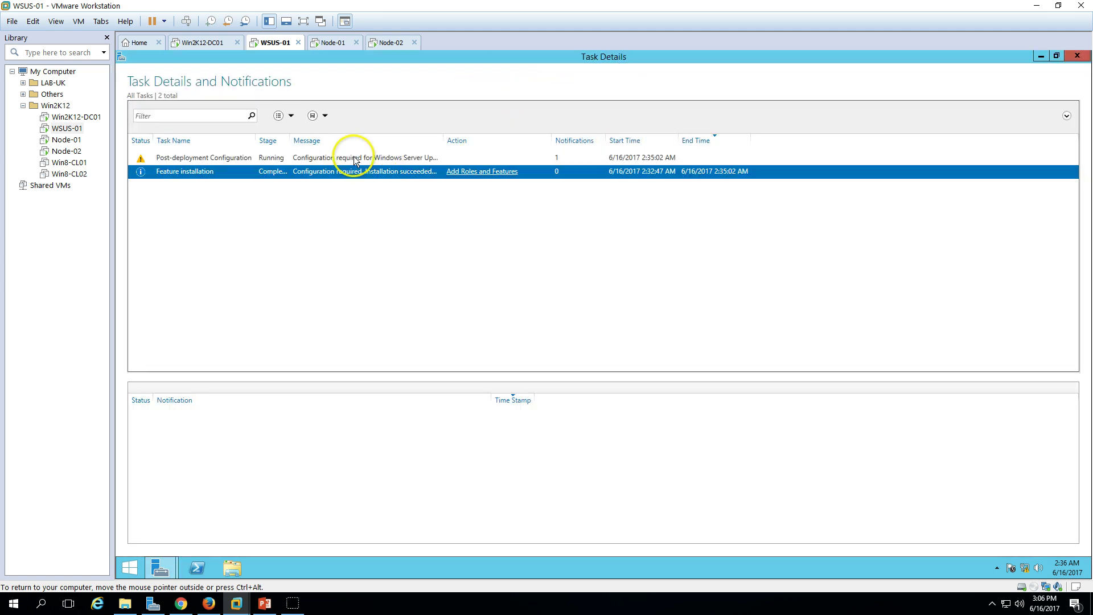
click(238, 158)
drag(256, 140, 324, 142)
- Check the WSUS steps slide in PowerPoint, and return to WSUS-01 to monitor the stages of the Post-deployment Configuration and Feature installation tasks
click(264, 604)
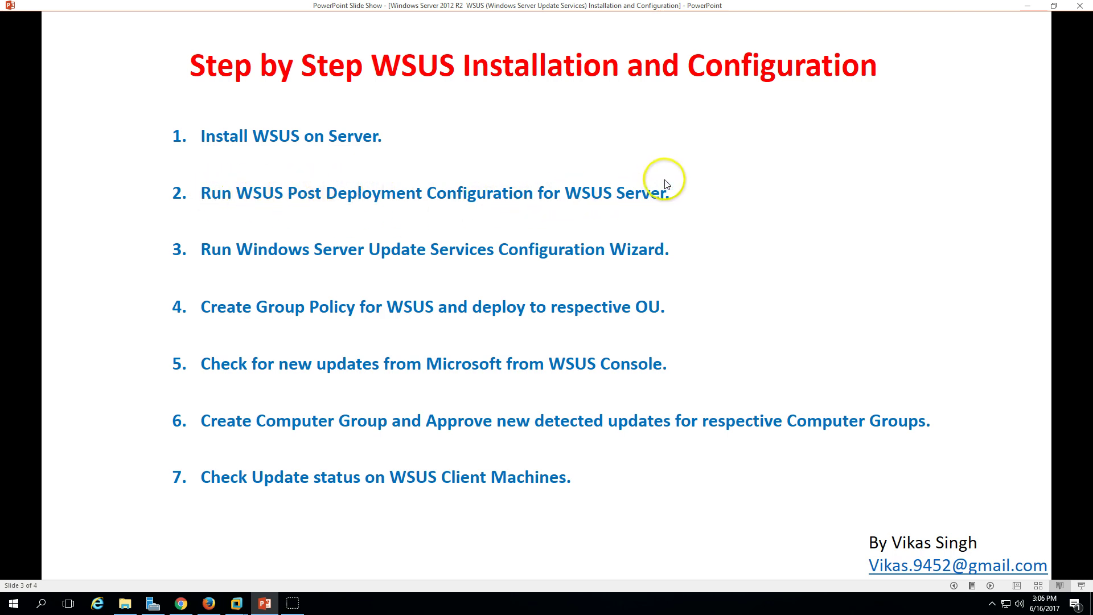
click(265, 604)
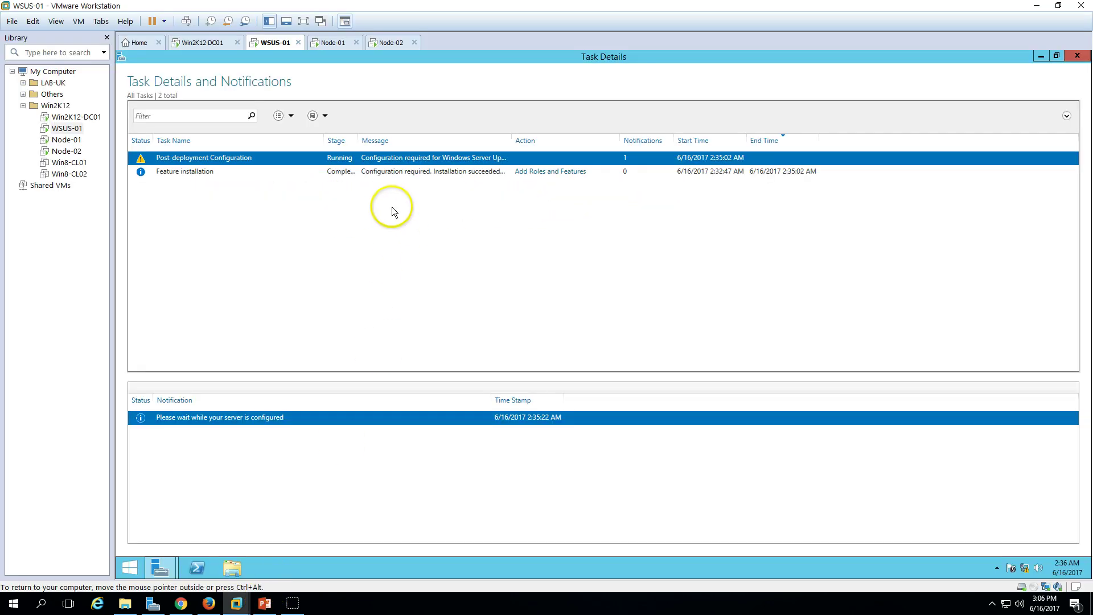
click(364, 170)
click(363, 161)
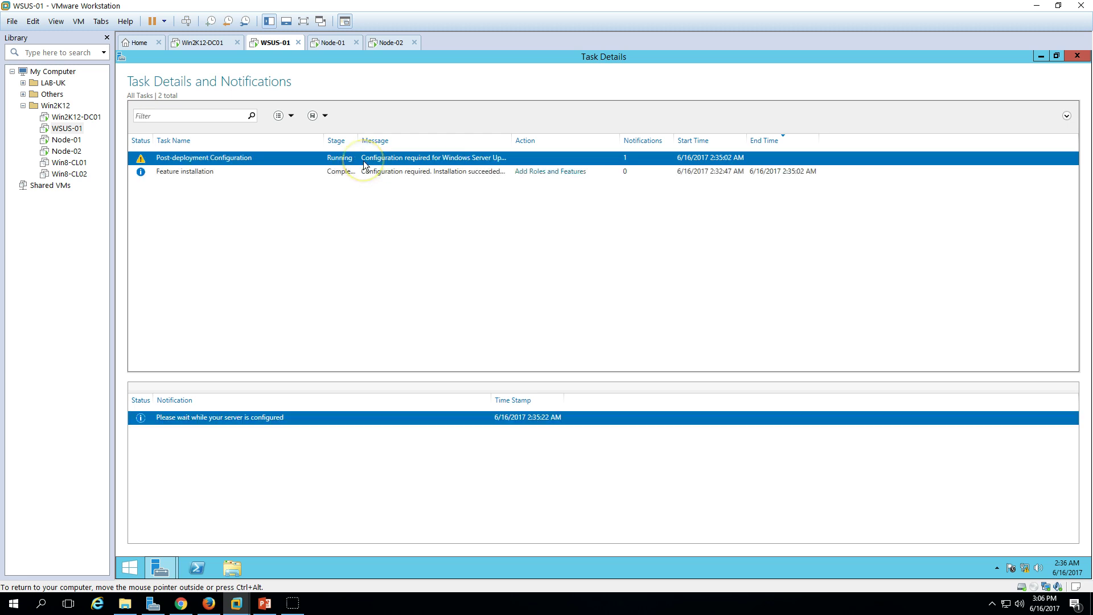
click(363, 170)
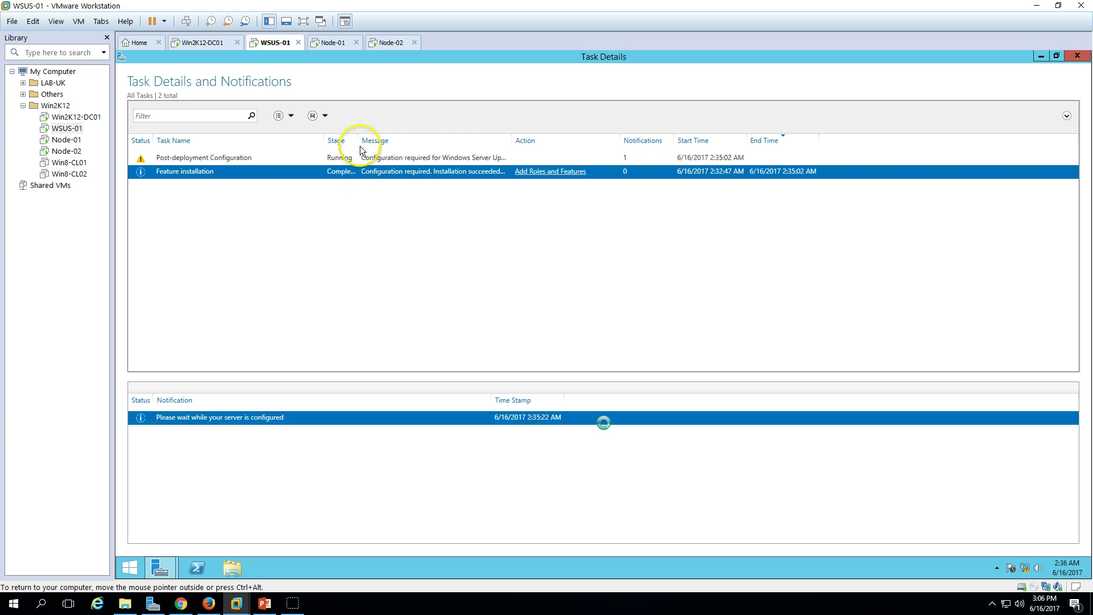
drag(359, 140, 419, 143)
click(365, 160)
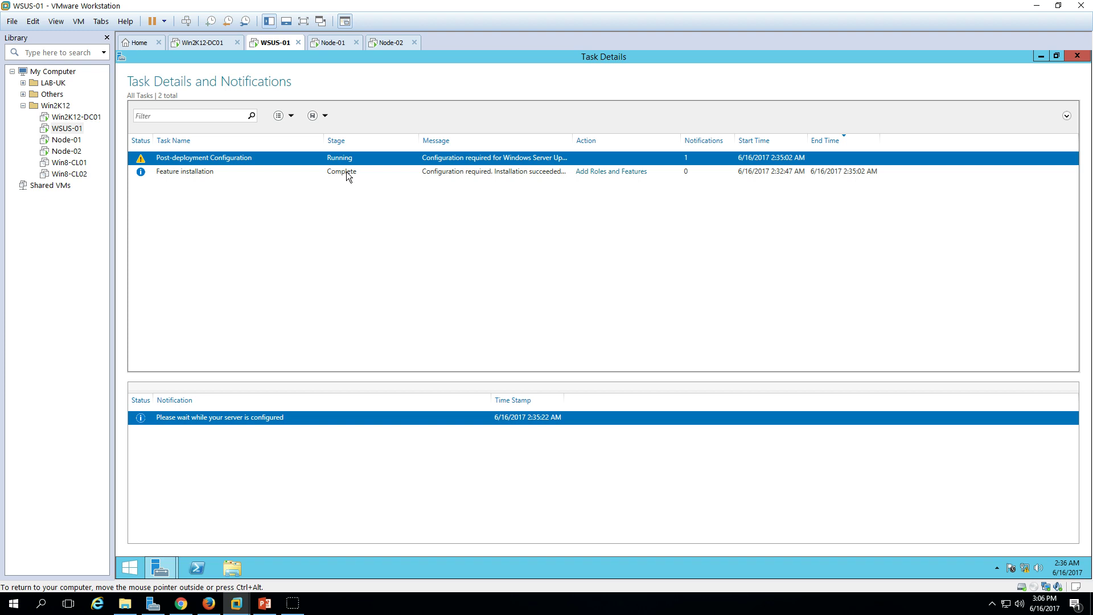
click(346, 172)
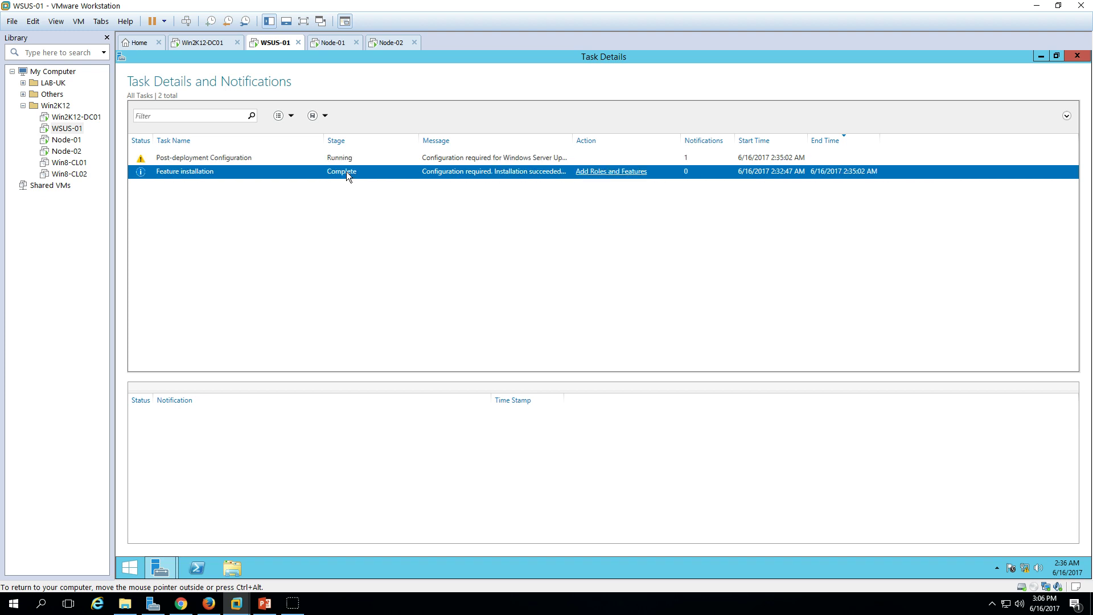
click(373, 161)
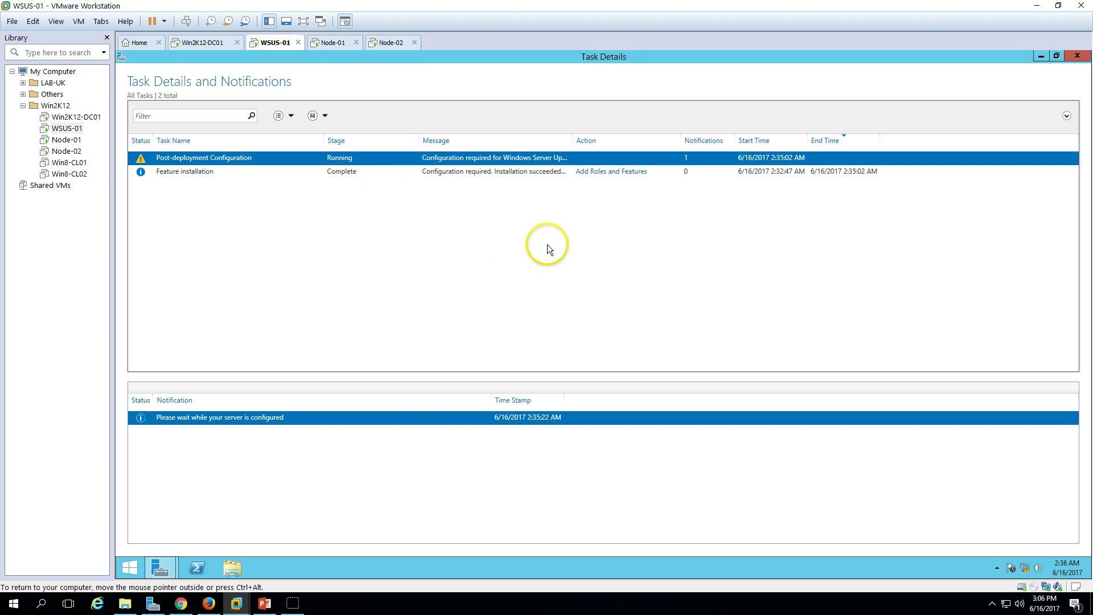
click(353, 171)
click(235, 159)
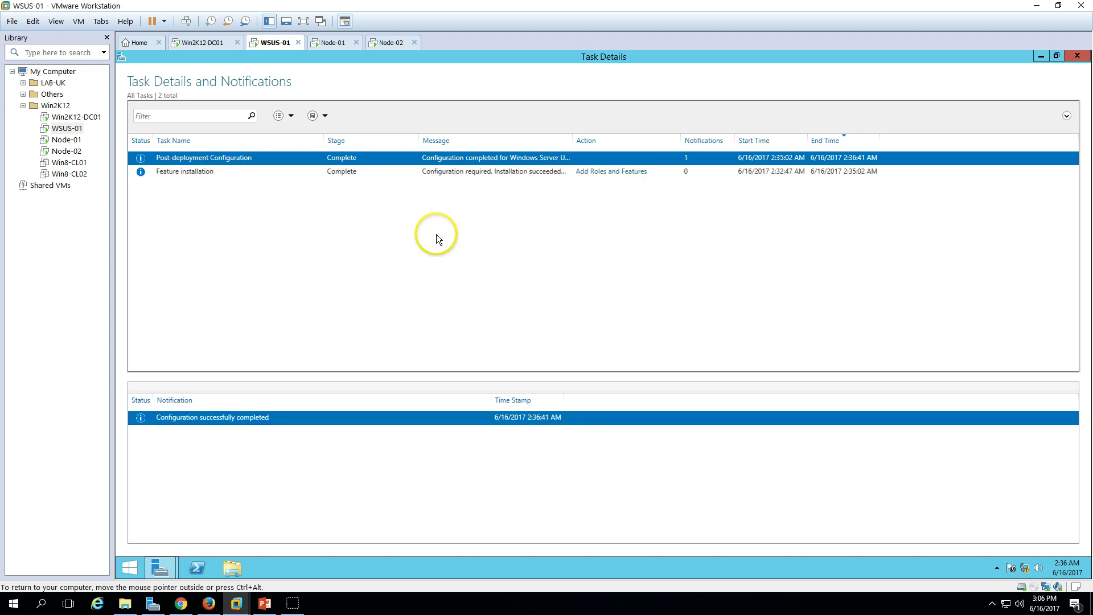
- Close the task details and check the Server Manager notifications and the hidden notification area icons
click(1076, 57)
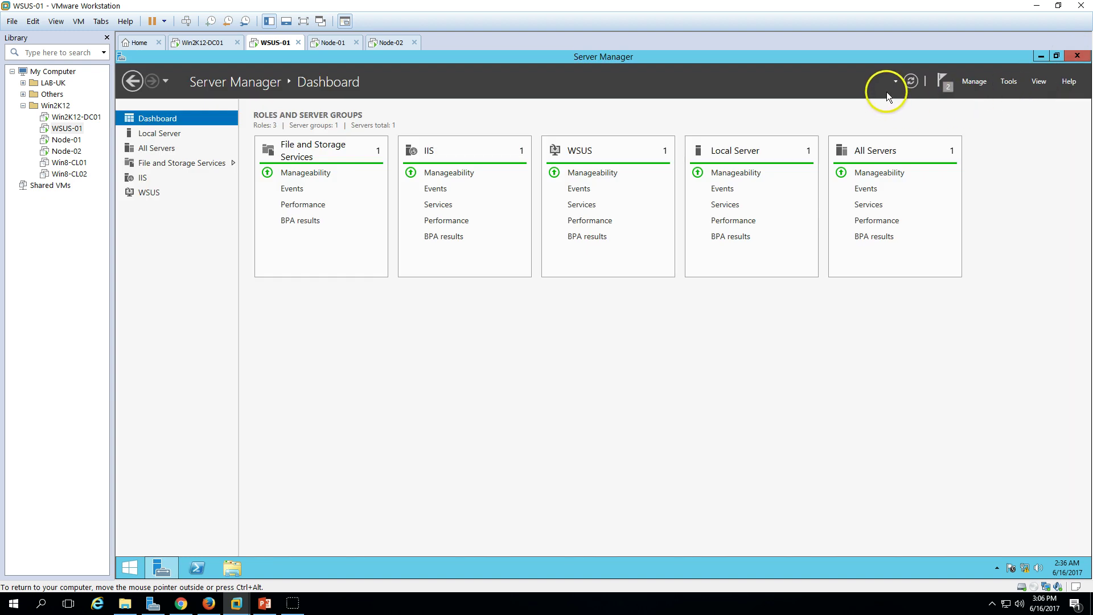
click(941, 78)
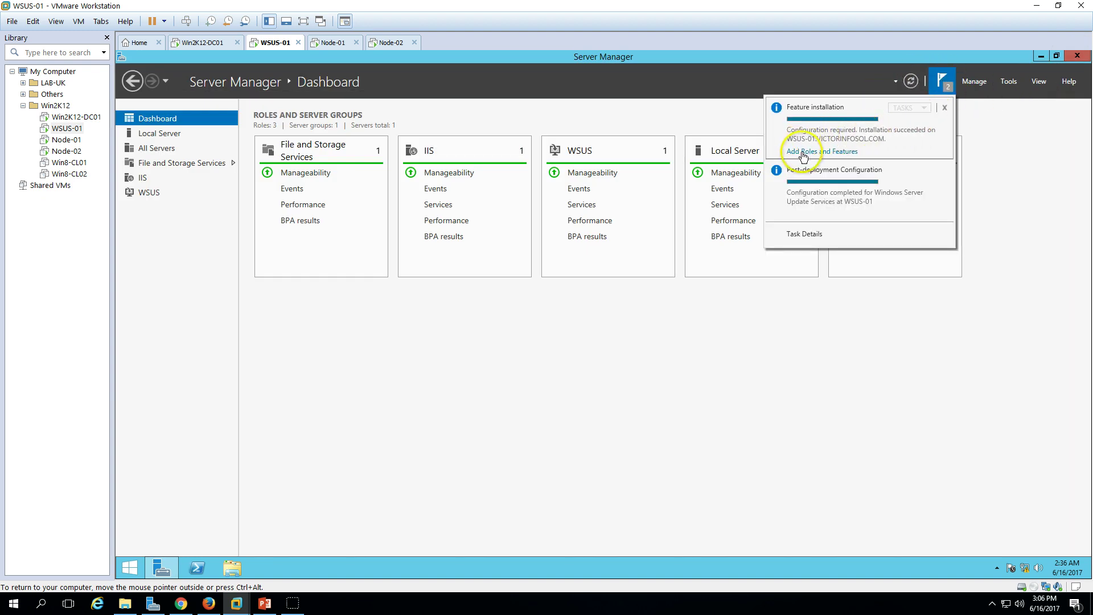
click(808, 386)
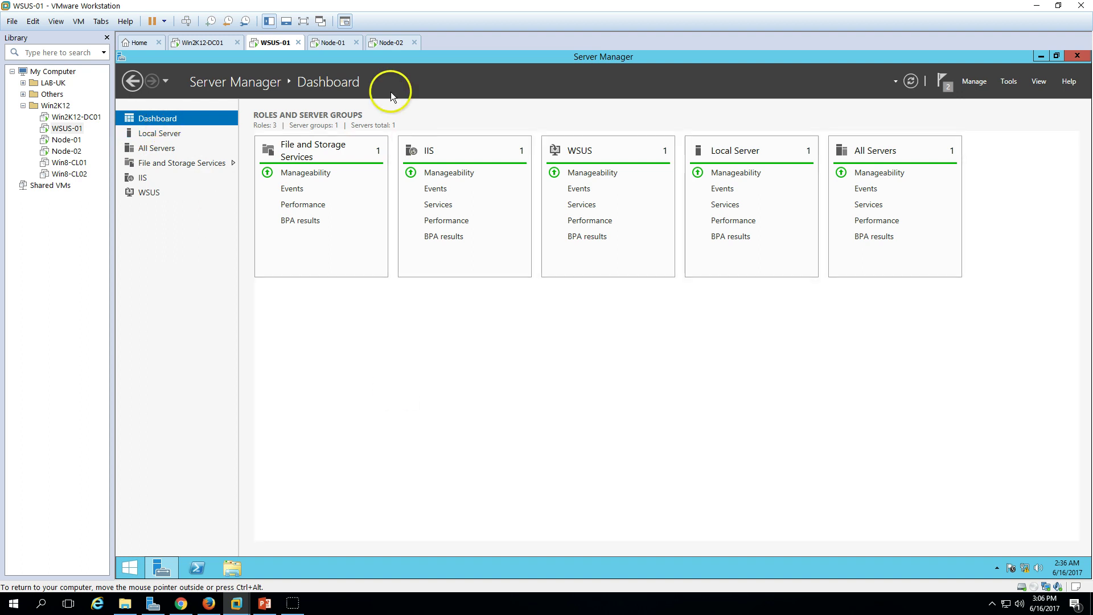
click(998, 569)
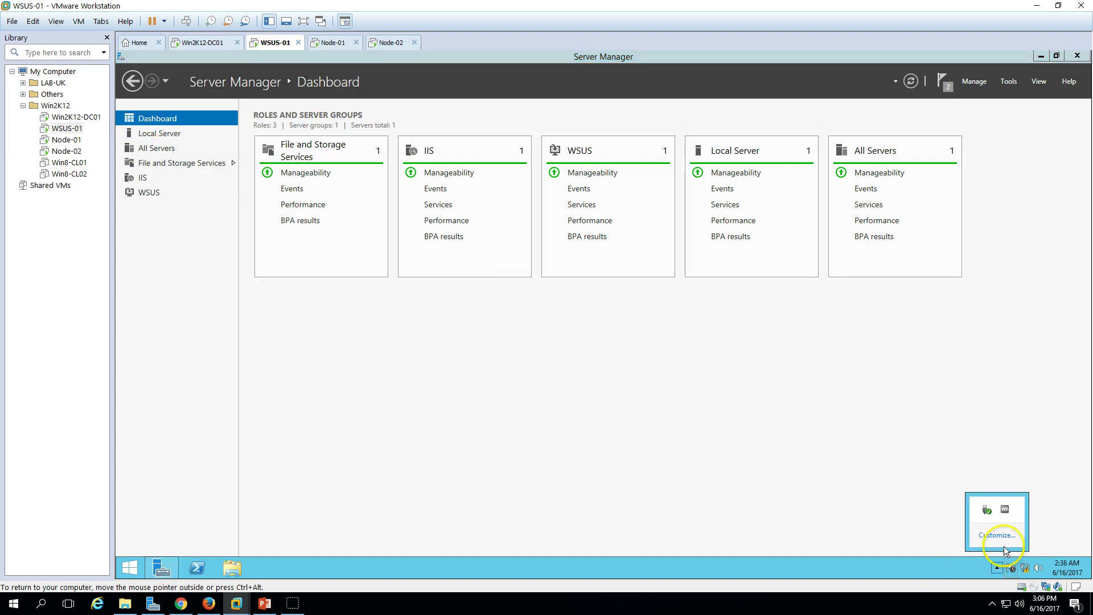
click(877, 501)
- Minimize Server Manager and open Internet Explorer on WSUS-01, moving its window away from the desktop icons
click(164, 568)
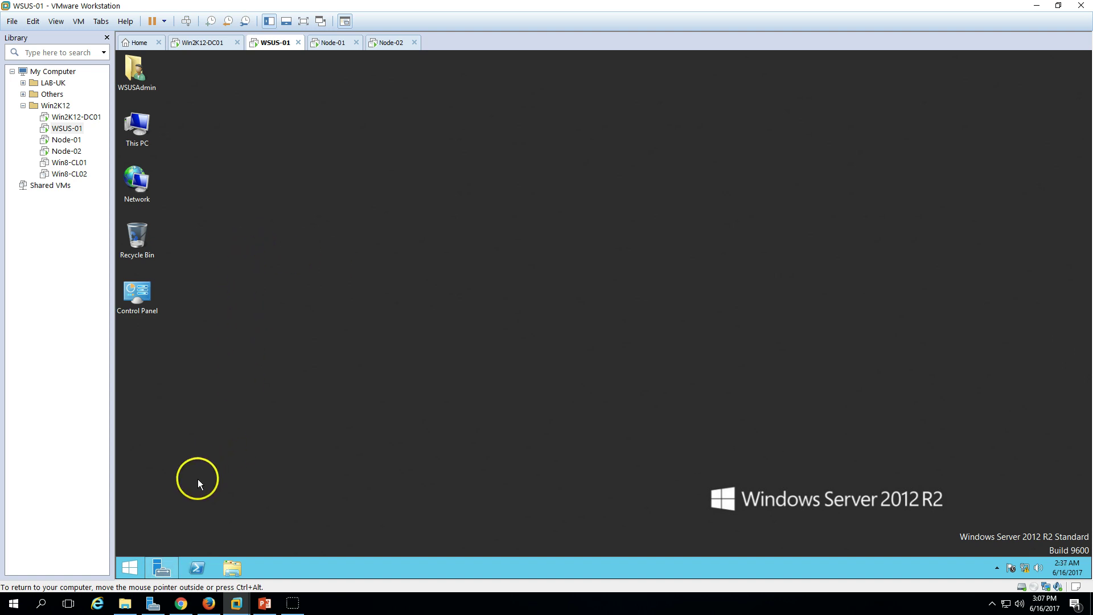
click(131, 569)
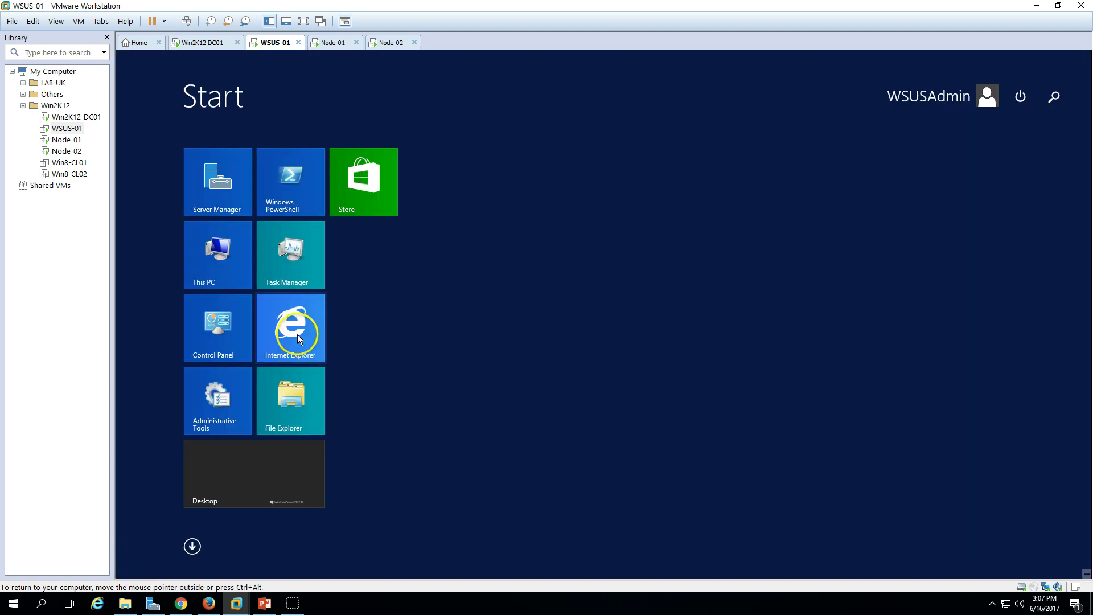
click(297, 345)
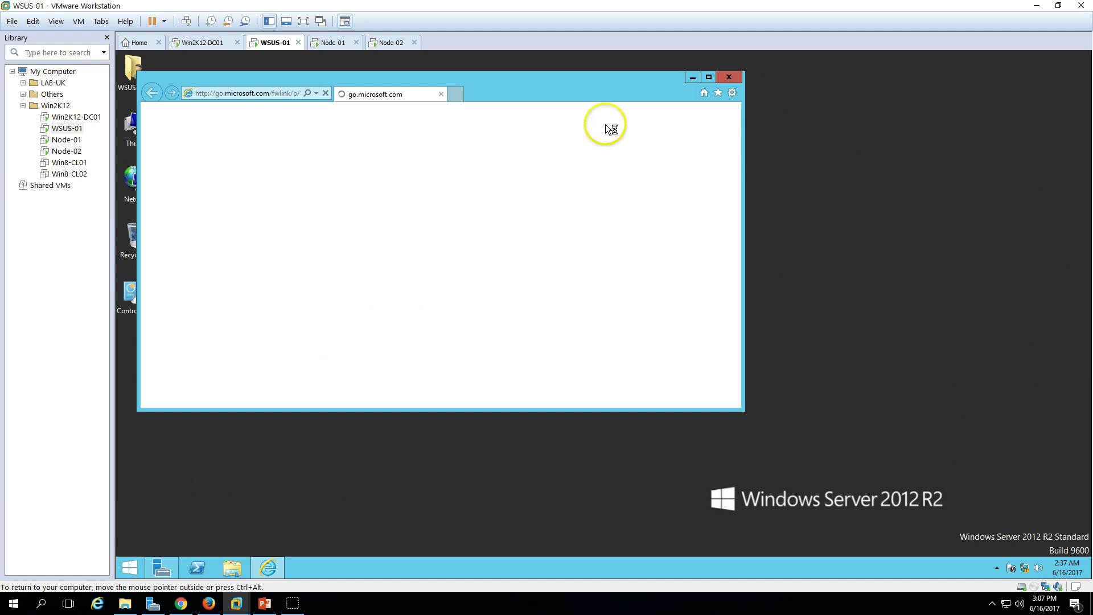
drag(528, 100, 582, 100)
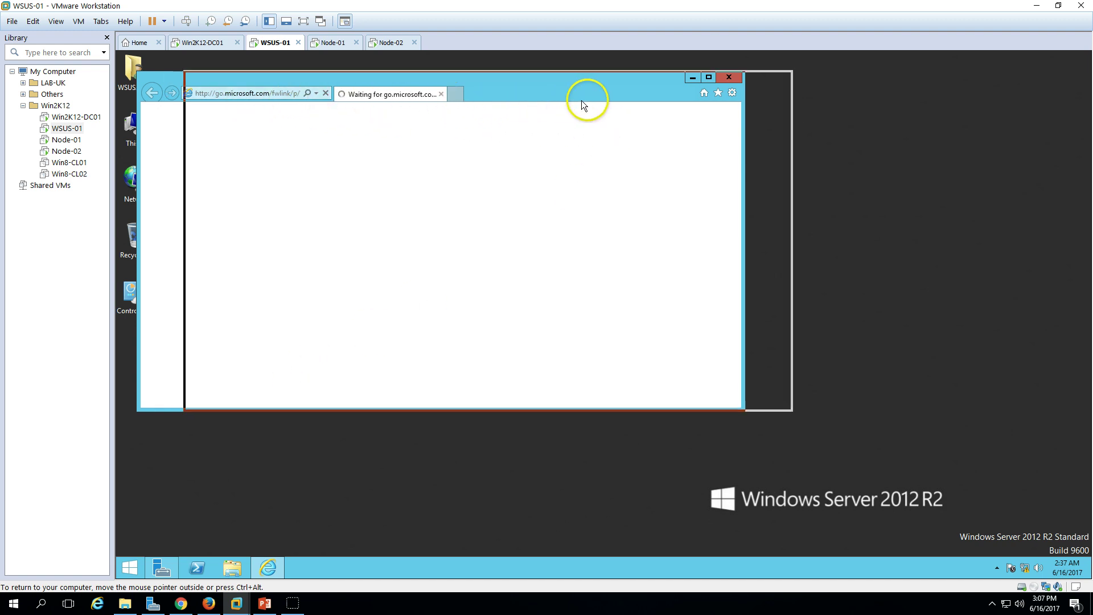
- Add a second network adapter using NAT to the WSUS-01 virtual machine and apply the hardware settings
right_click(276, 42)
click(317, 195)
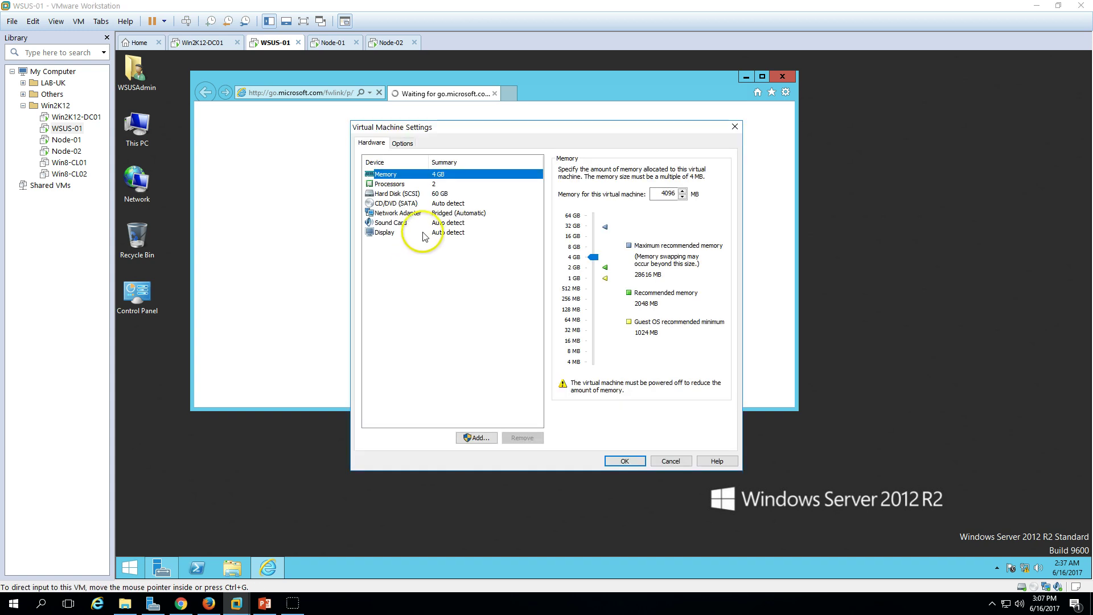
click(437, 213)
click(477, 437)
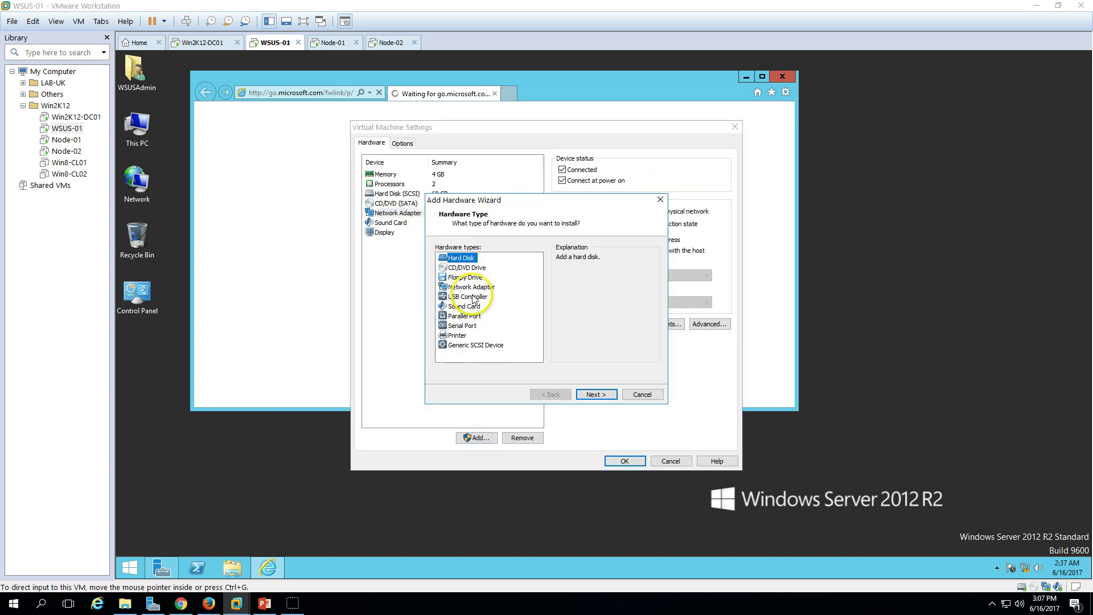
click(472, 287)
click(603, 394)
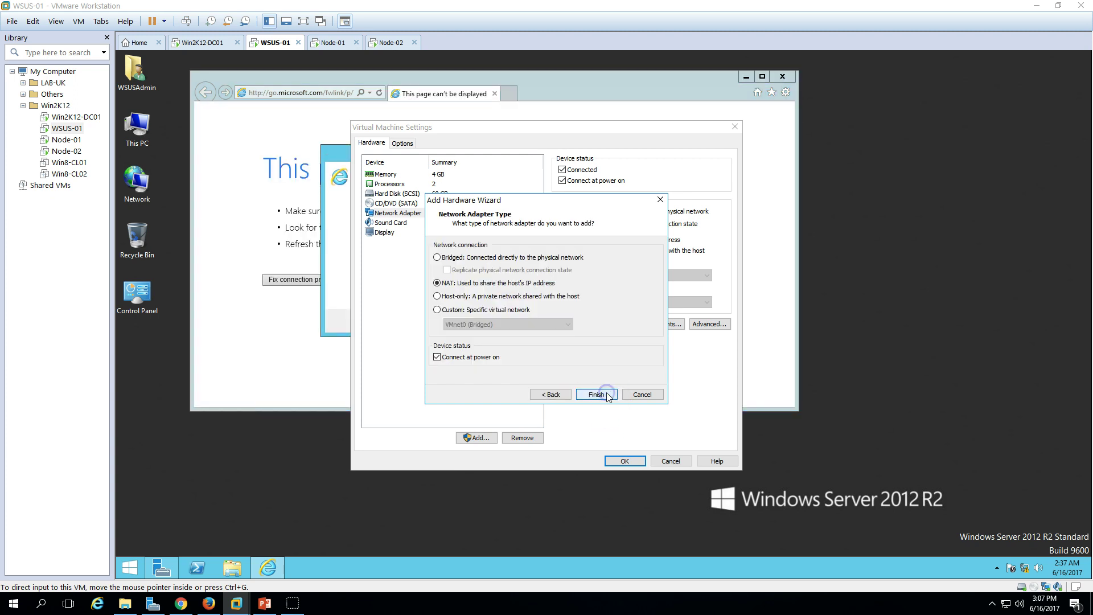
click(603, 394)
click(628, 461)
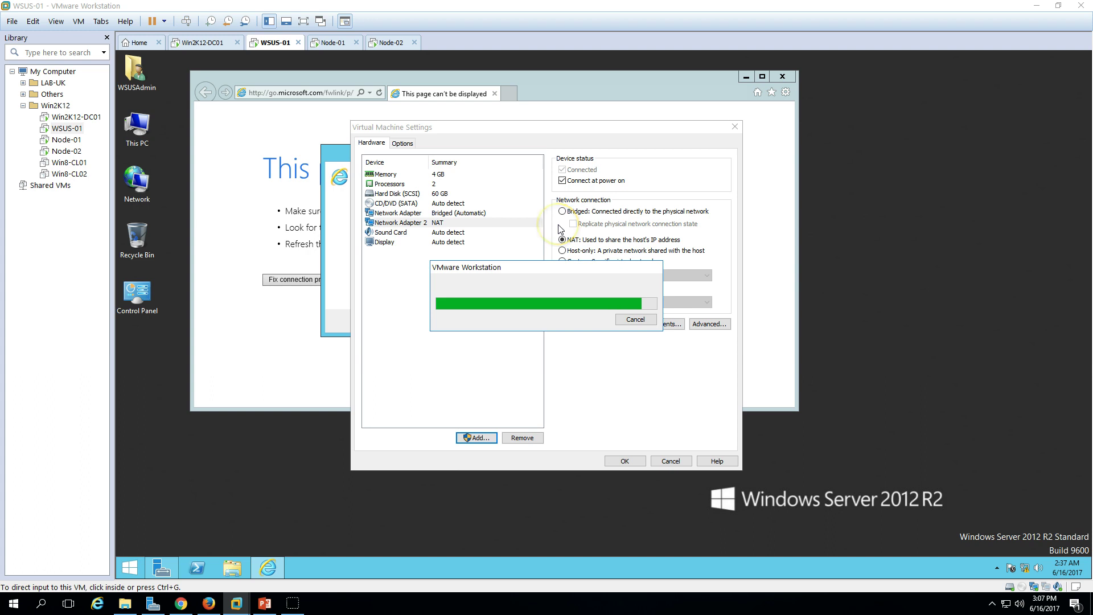
- Set up Internet Explorer 11 with the recommended security and compatibility settings, and maximize the browser window
click(447, 202)
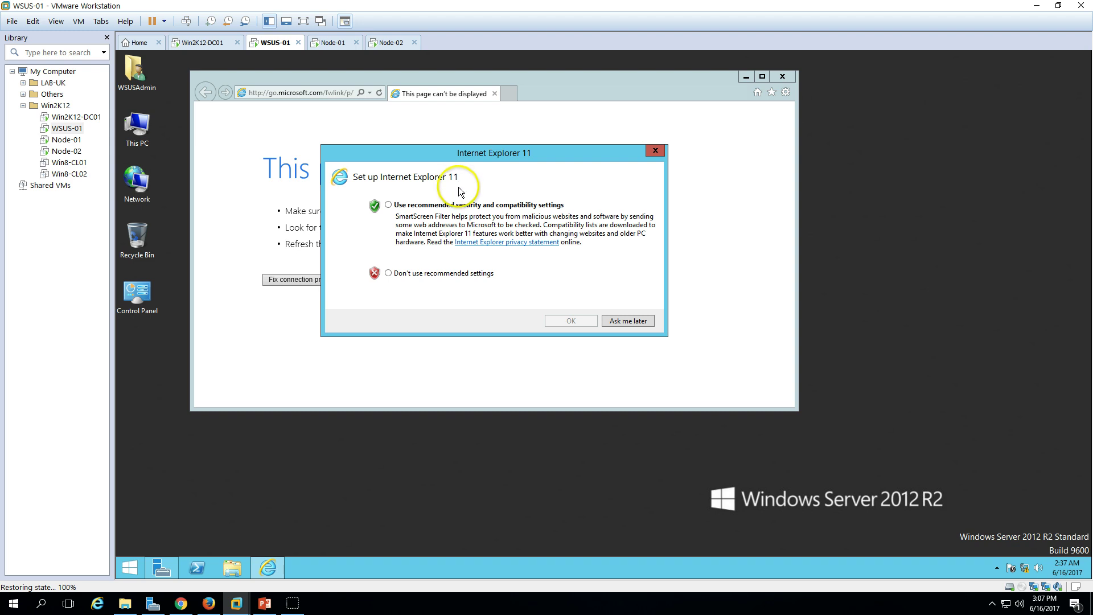
click(472, 205)
click(577, 320)
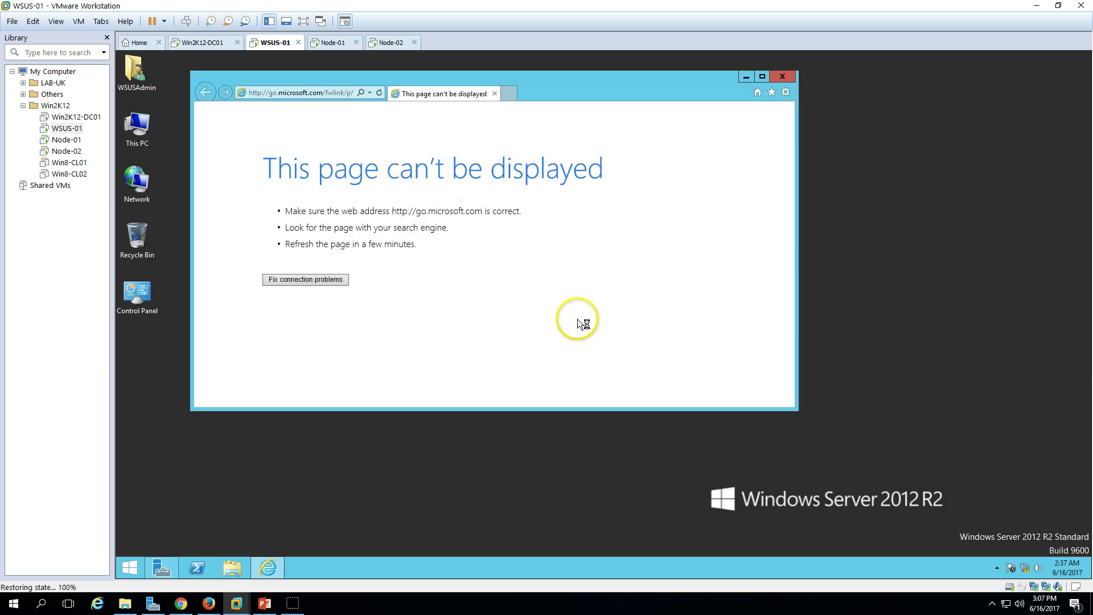
double_click(603, 86)
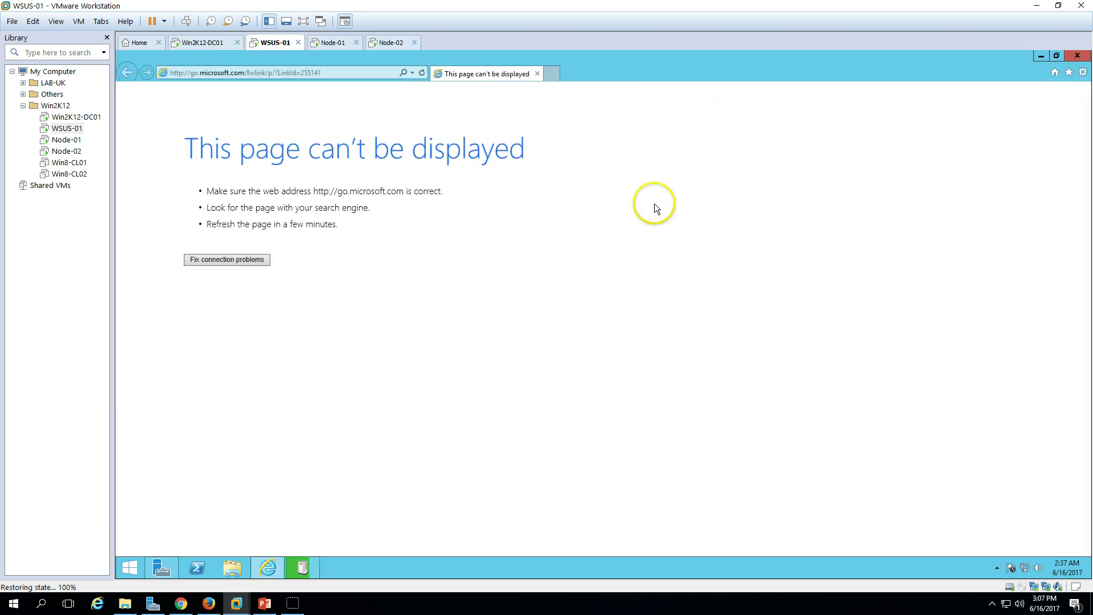
- Reload the go.microsoft.com page, check the hidden notification area icons, and minimize and restore Internet Explorer while it loads
click(422, 72)
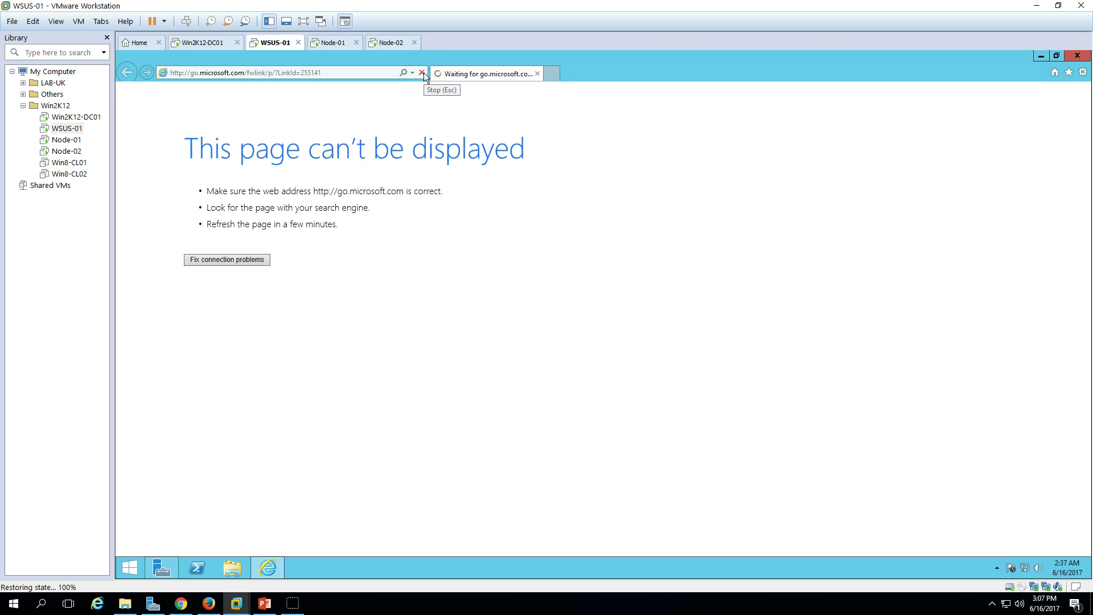
click(514, 346)
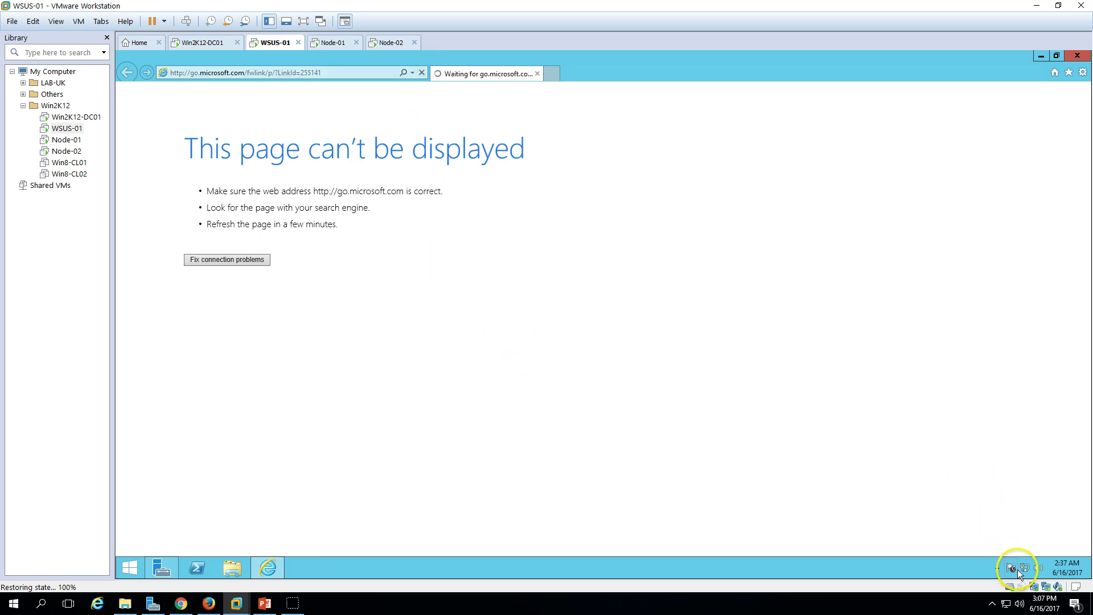
click(998, 567)
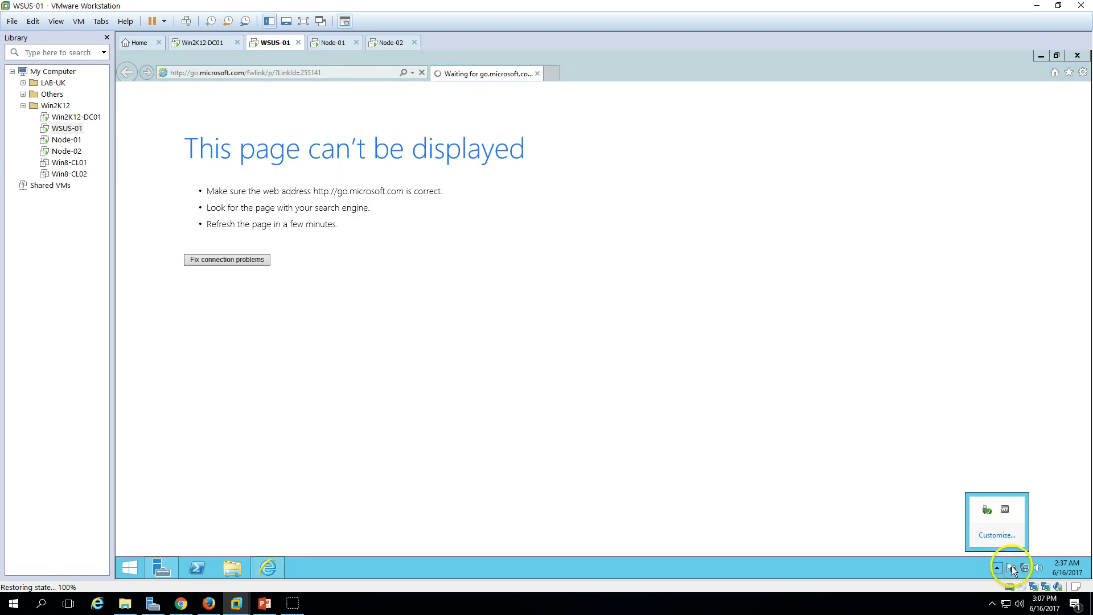
click(654, 60)
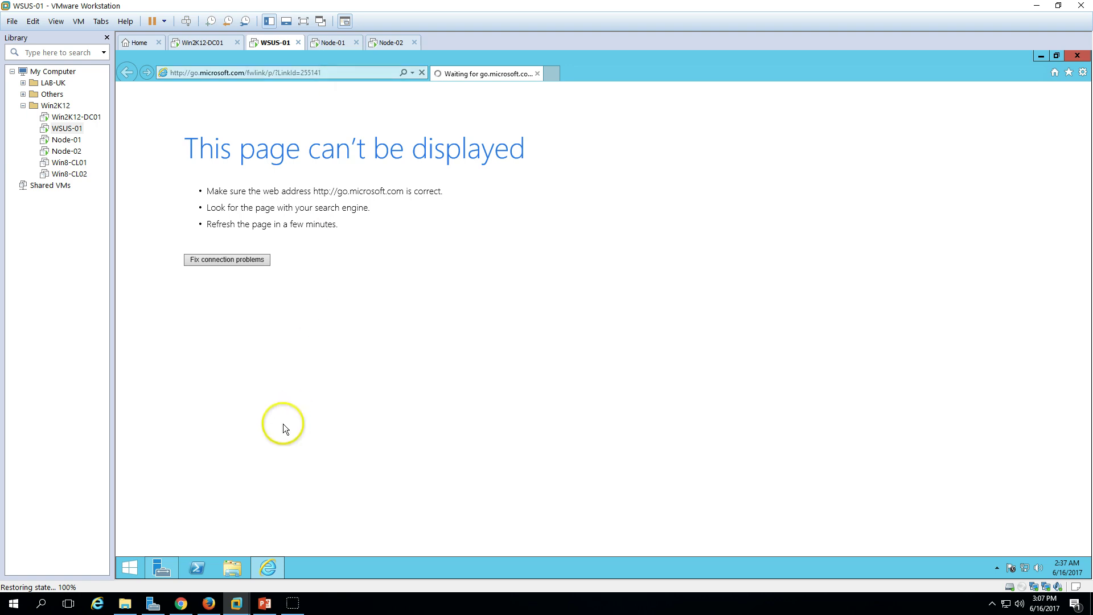
click(266, 565)
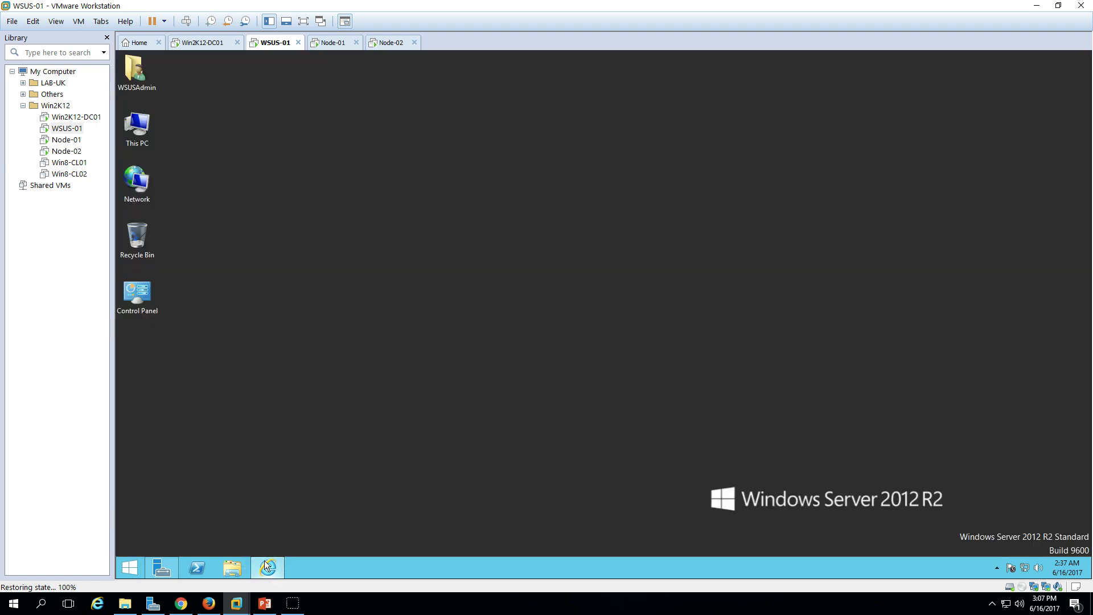
click(266, 566)
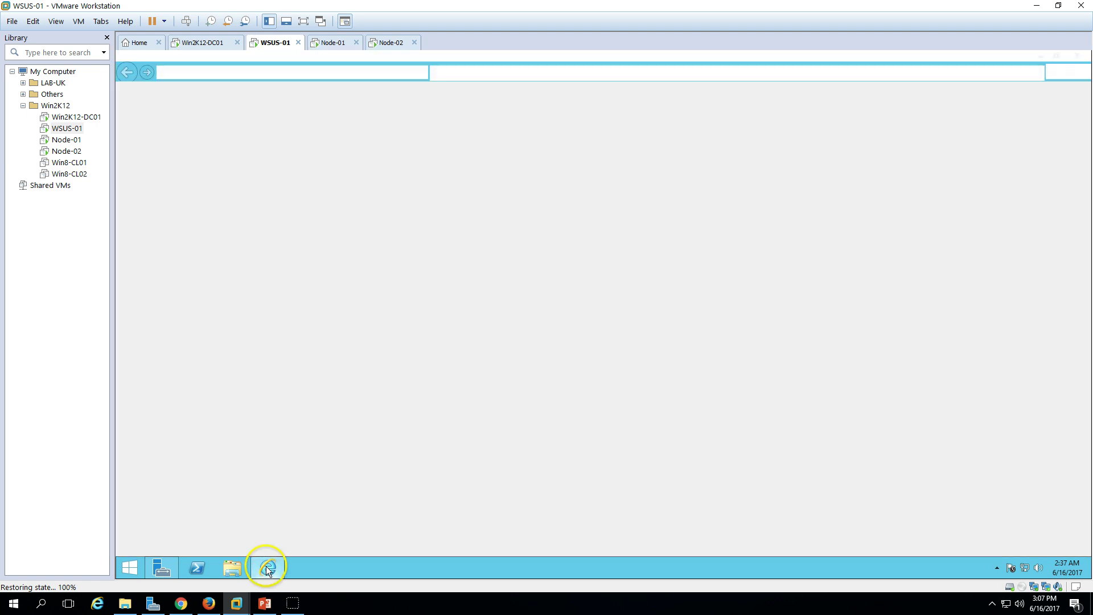
click(266, 568)
click(267, 568)
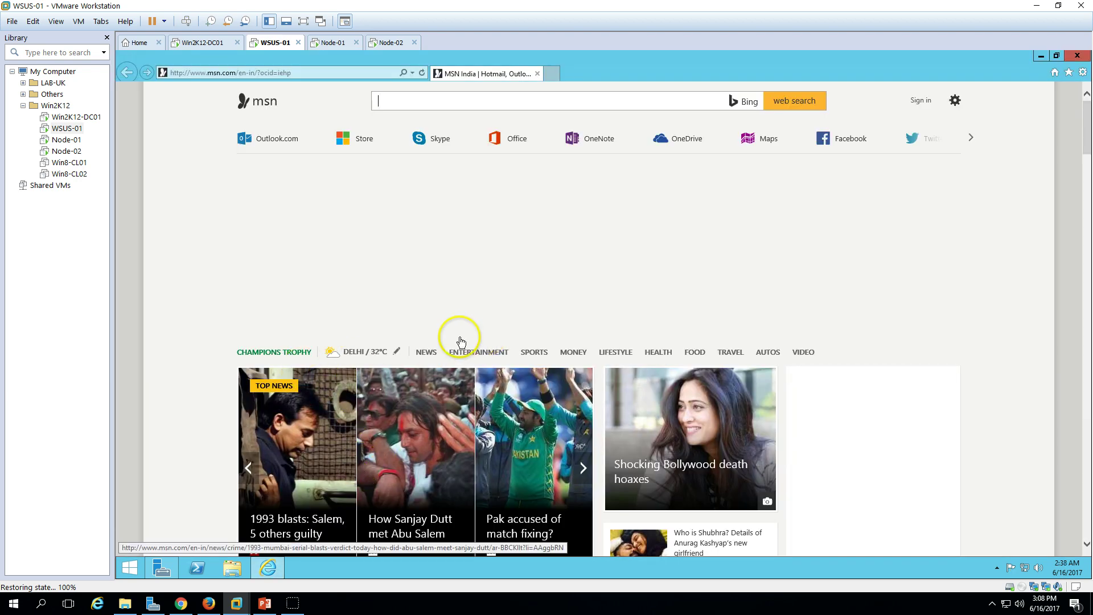
- Look through the MSN home page to verify Internet access, and close Internet Explorer
scroll(428, 339, down, 10)
scroll(661, 381, down, 3)
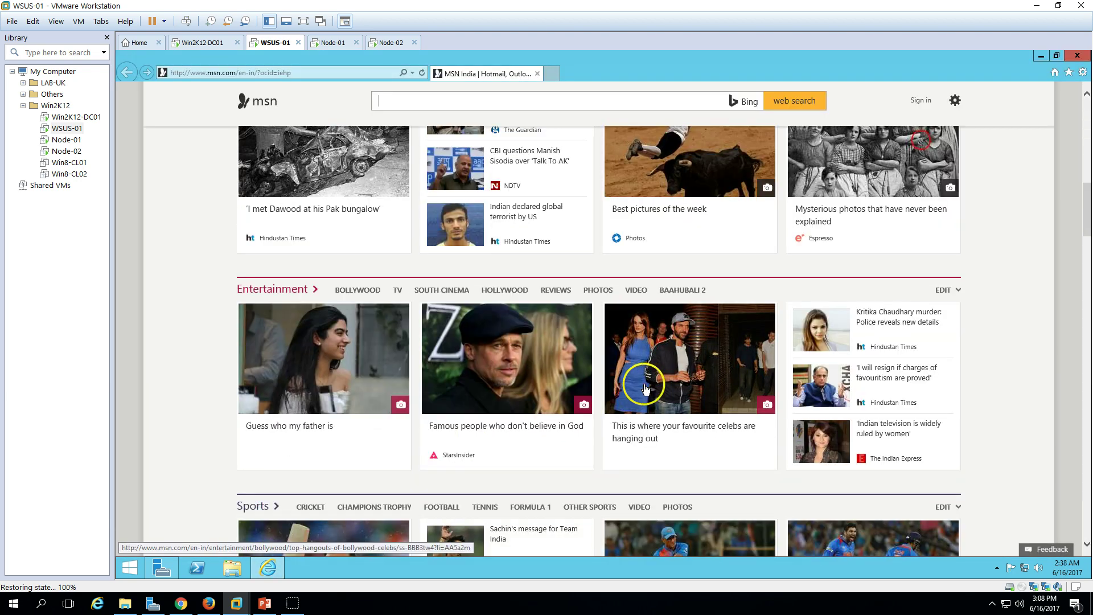
scroll(598, 381, up, 13)
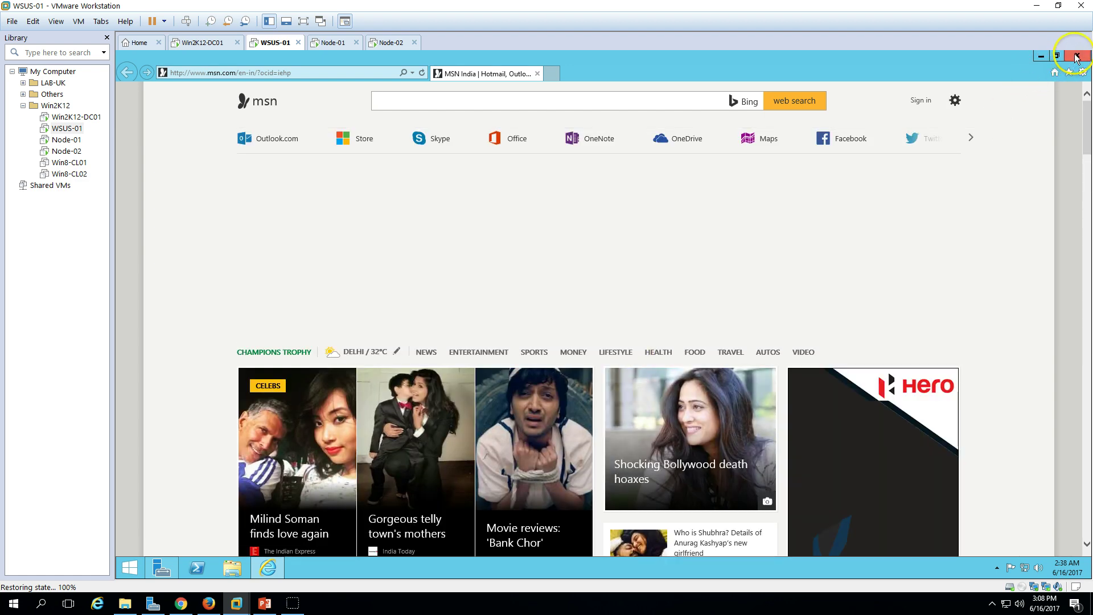
click(1072, 58)
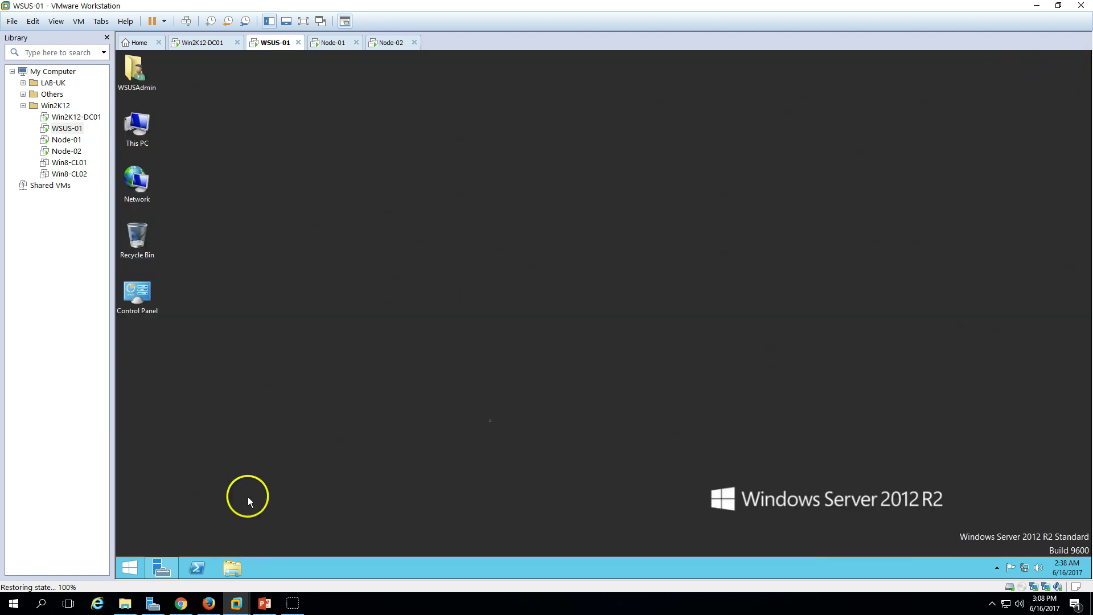
- Restore Server Manager, check the WSUS steps slide in PowerPoint, and return to the WSUS-01 virtual machine
click(171, 566)
click(265, 603)
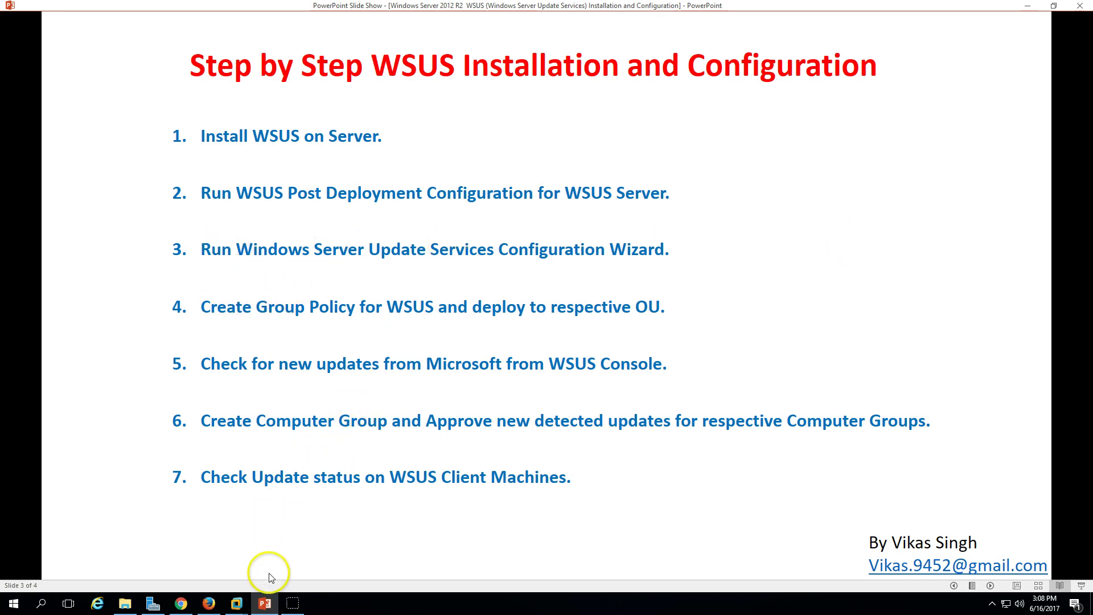
click(265, 605)
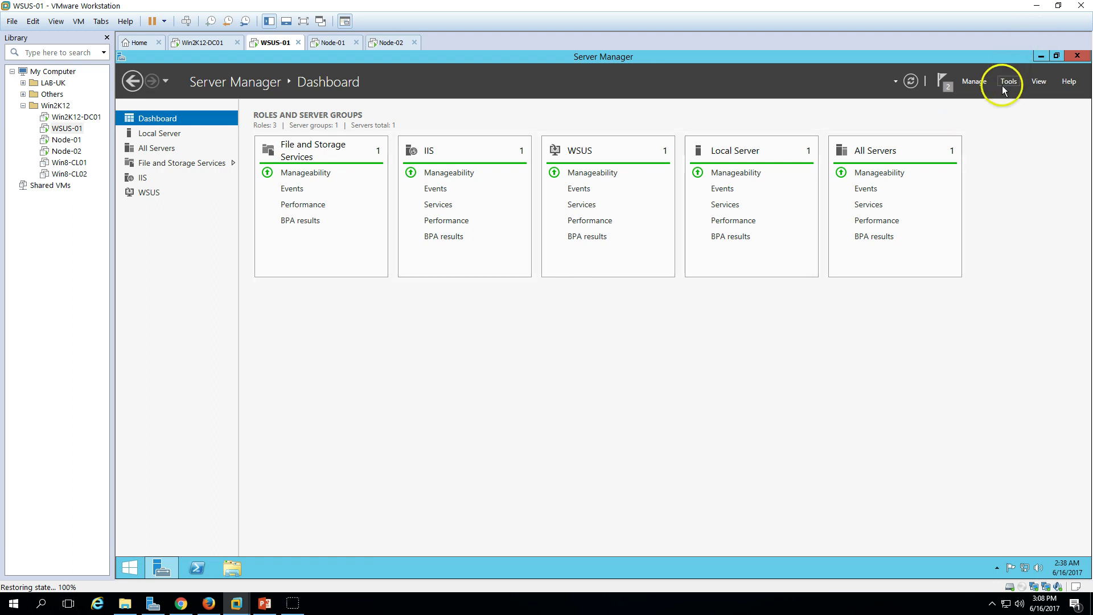
- Launch Windows Server Update Services from the Server Manager tools and minimize Server Manager
click(1003, 85)
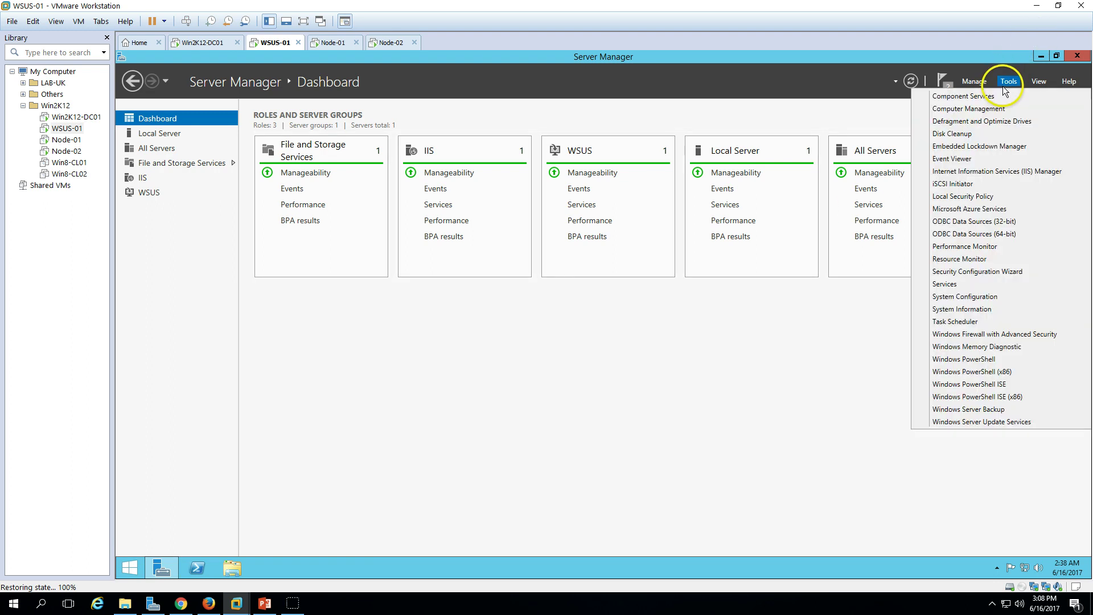
click(987, 425)
click(1040, 56)
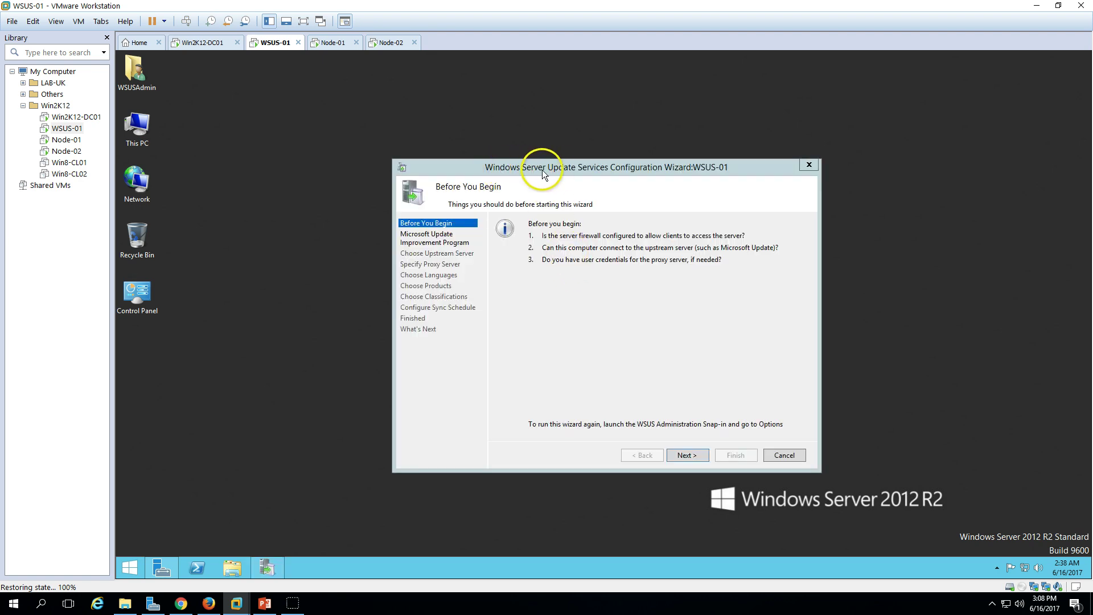
- Preview the Microsoft Update Improvement Program page, return to Before You Begin, and move the WSUS configuration wizard higher
click(698, 453)
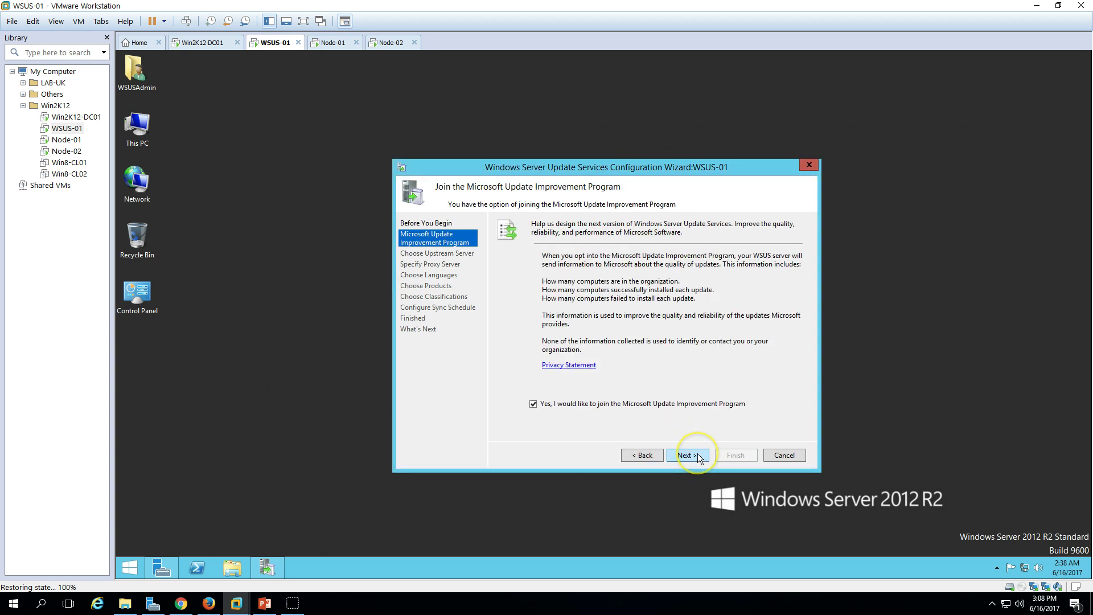
click(645, 455)
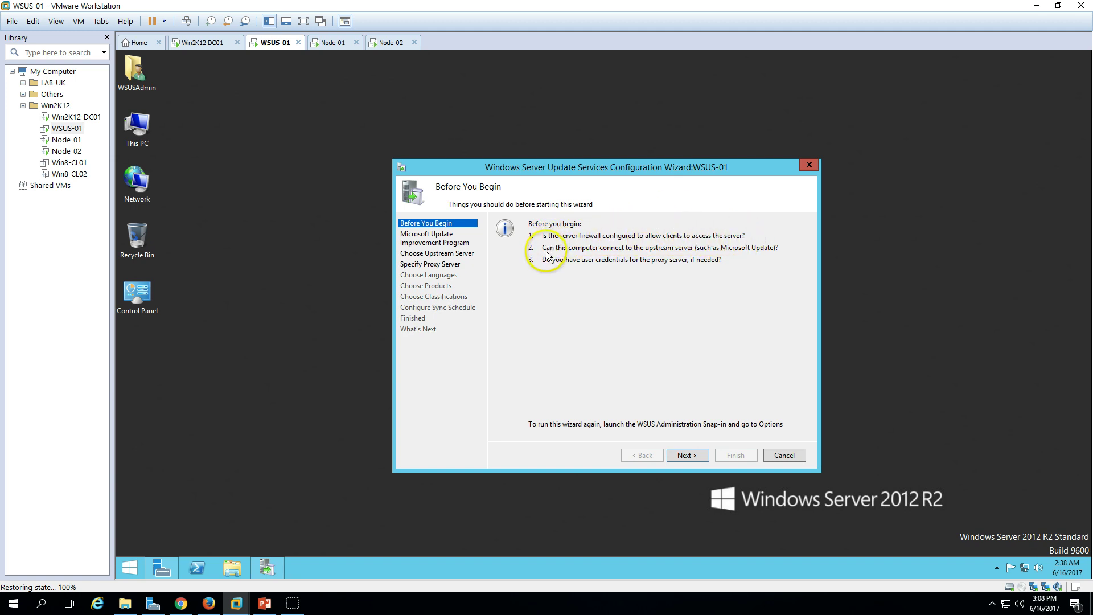
drag(644, 172, 609, 151)
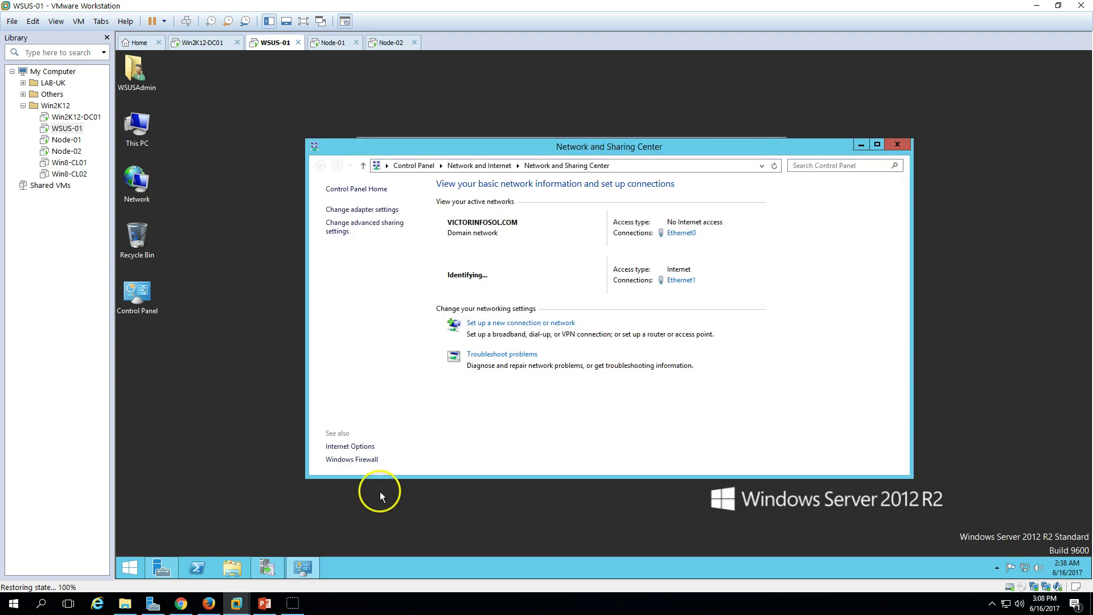
- Review the Windows Firewall status from Network and Sharing Center, allow device discovery on the new network, and close the window
click(350, 464)
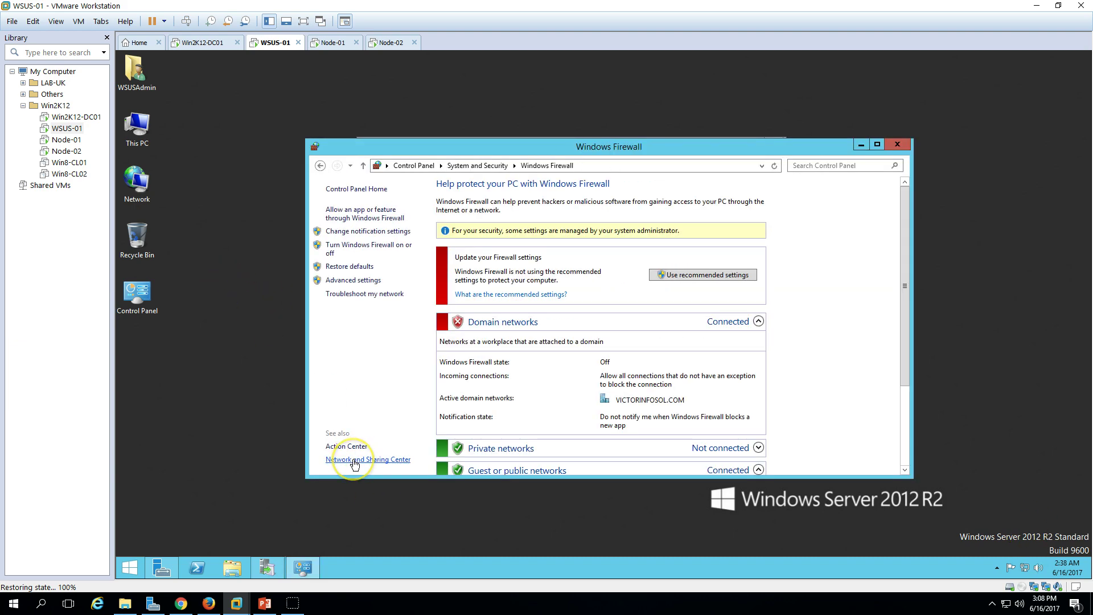
scroll(491, 326, down, 1)
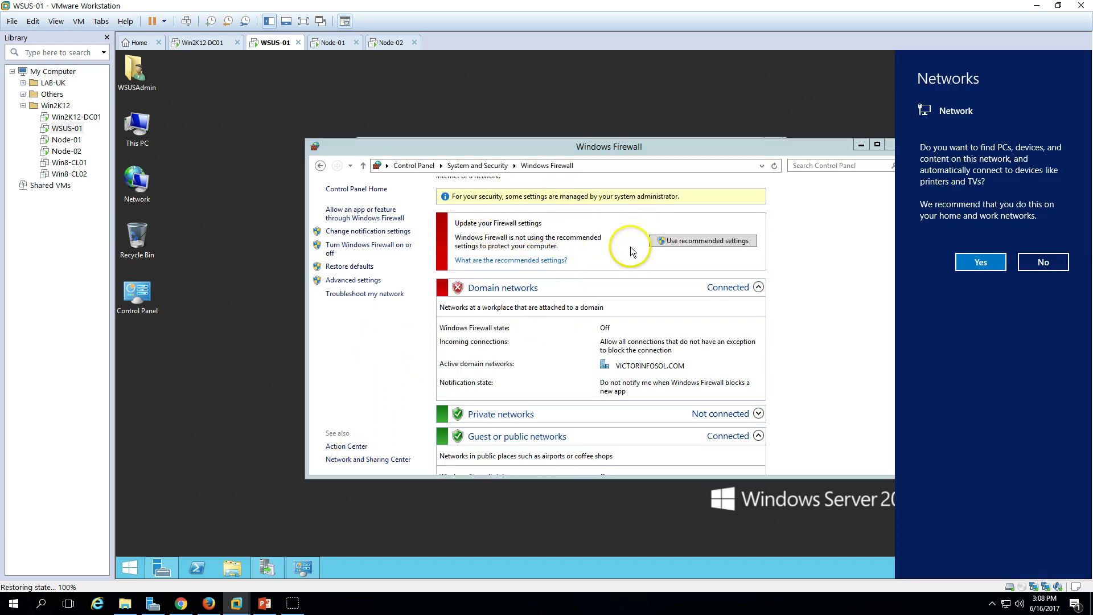
click(971, 261)
click(903, 144)
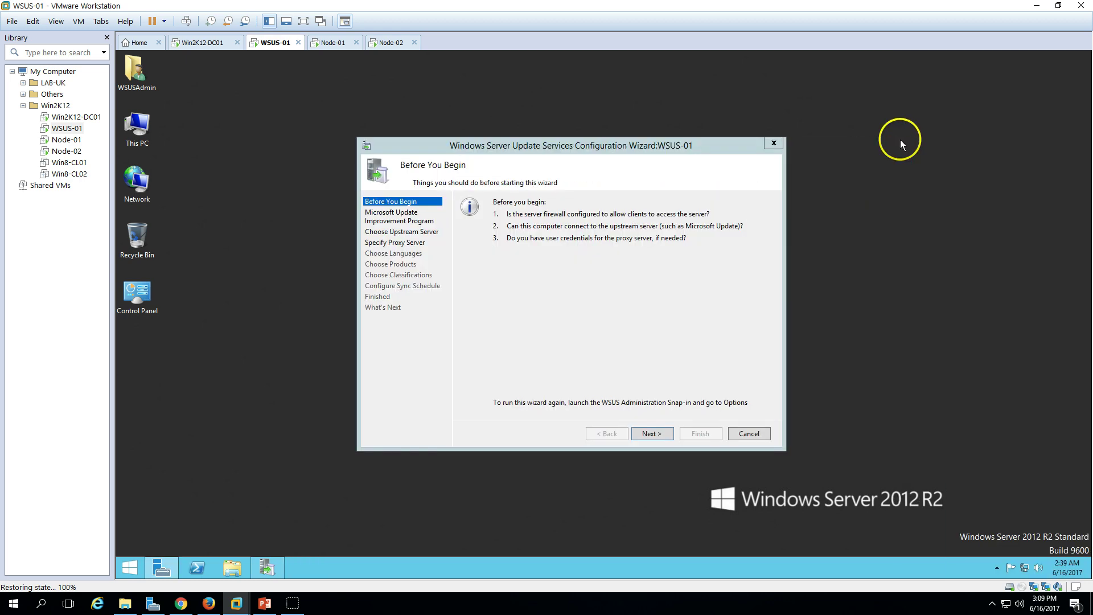
- Opt out of the Microsoft Update Improvement Program in the WSUS configuration wizard and continue to the upstream server choice
click(654, 434)
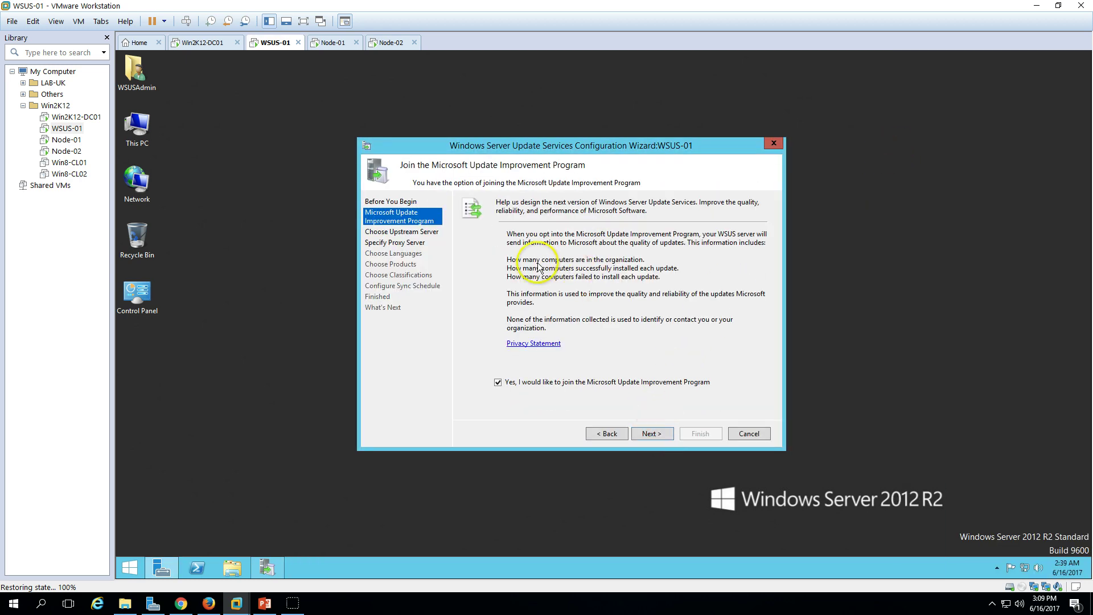
click(499, 382)
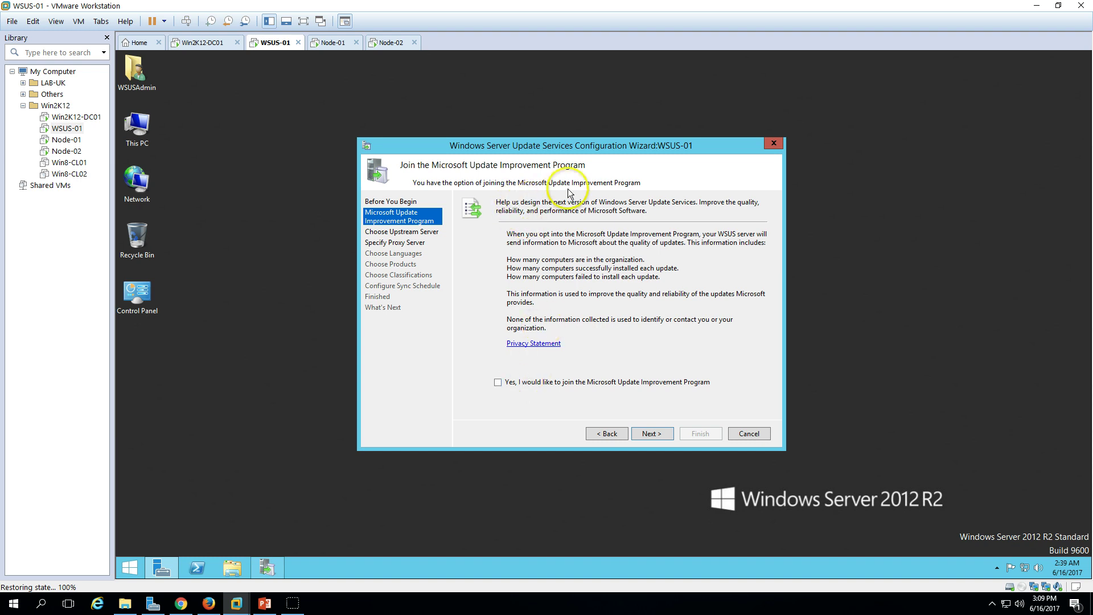
click(652, 434)
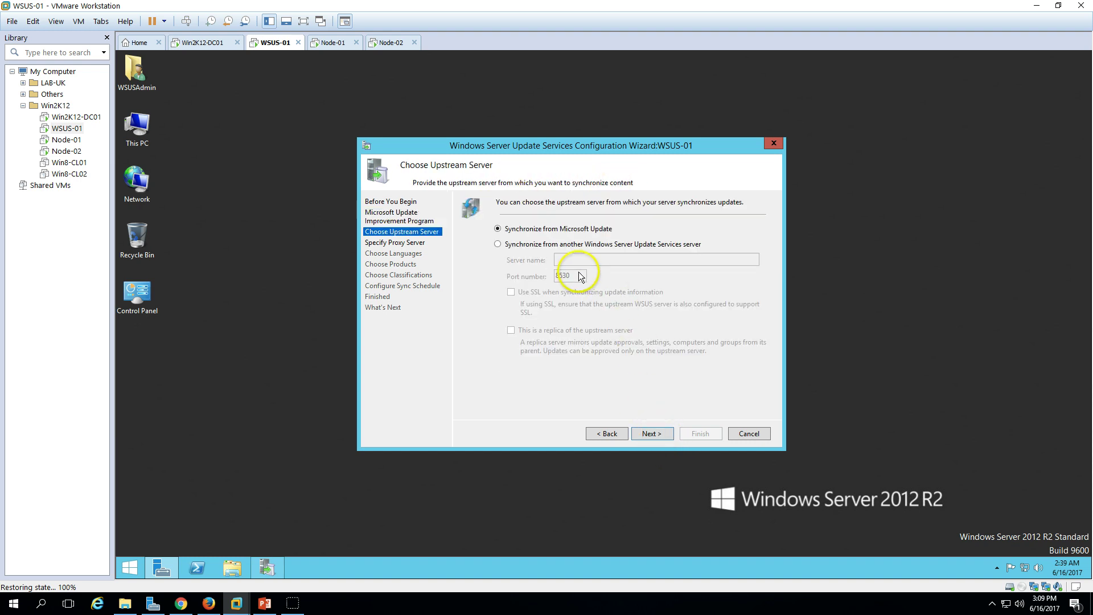
- Inspect the option of synchronizing from another WSUS server, select Synchronize from Microsoft Update, and continue to the proxy server settings
click(536, 245)
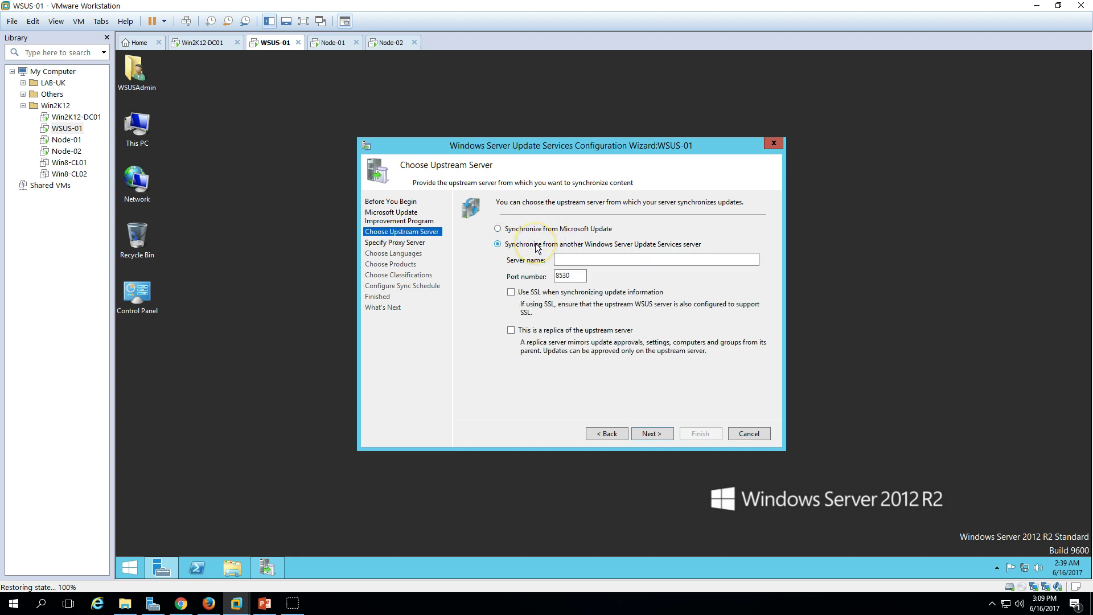
click(635, 257)
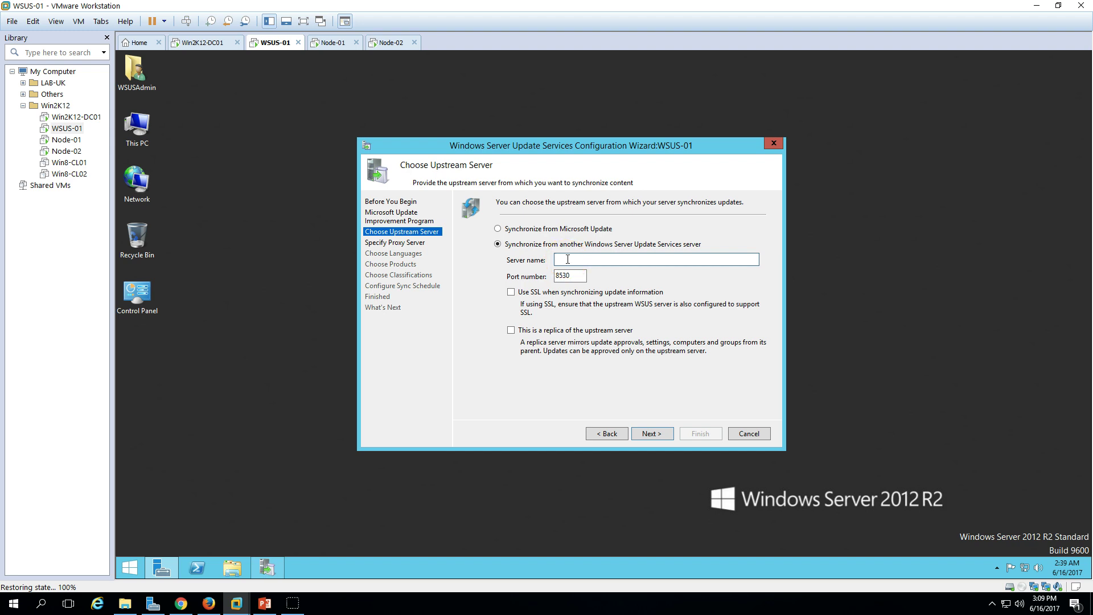
click(550, 230)
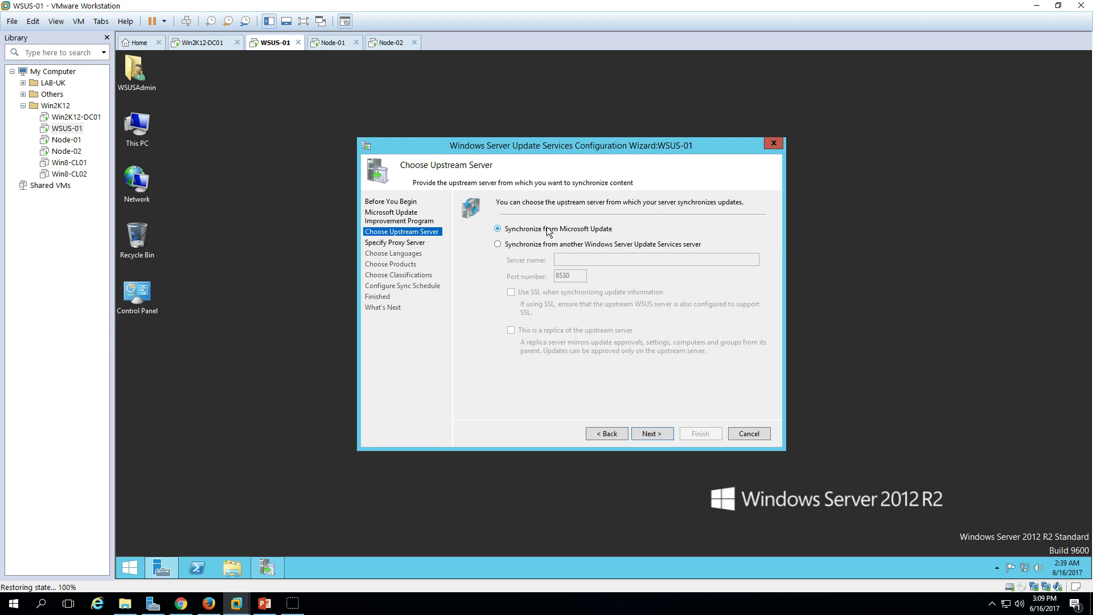
click(663, 435)
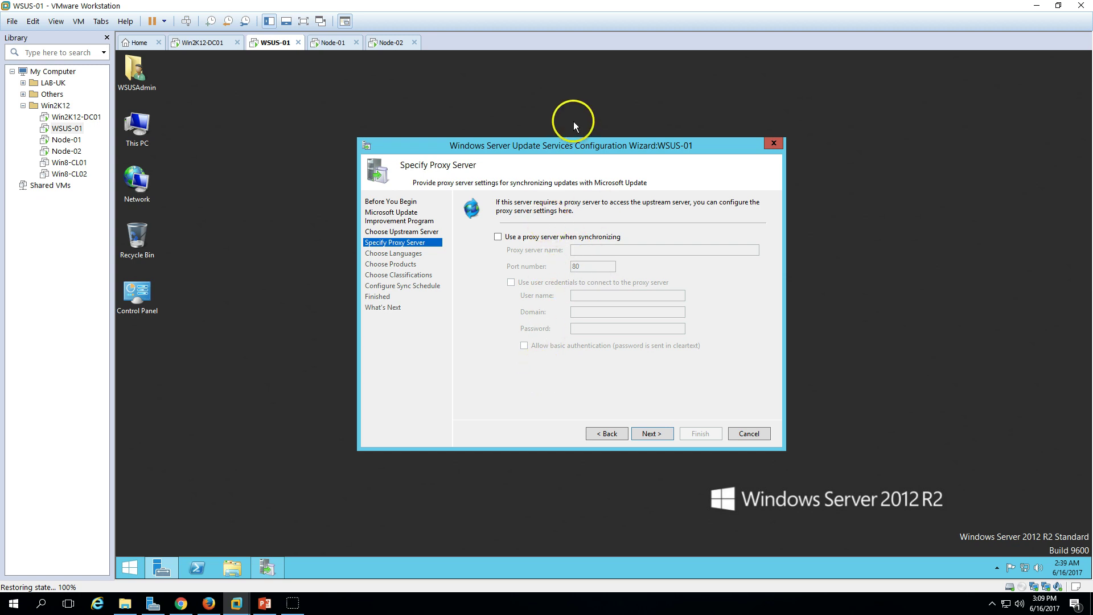
click(569, 146)
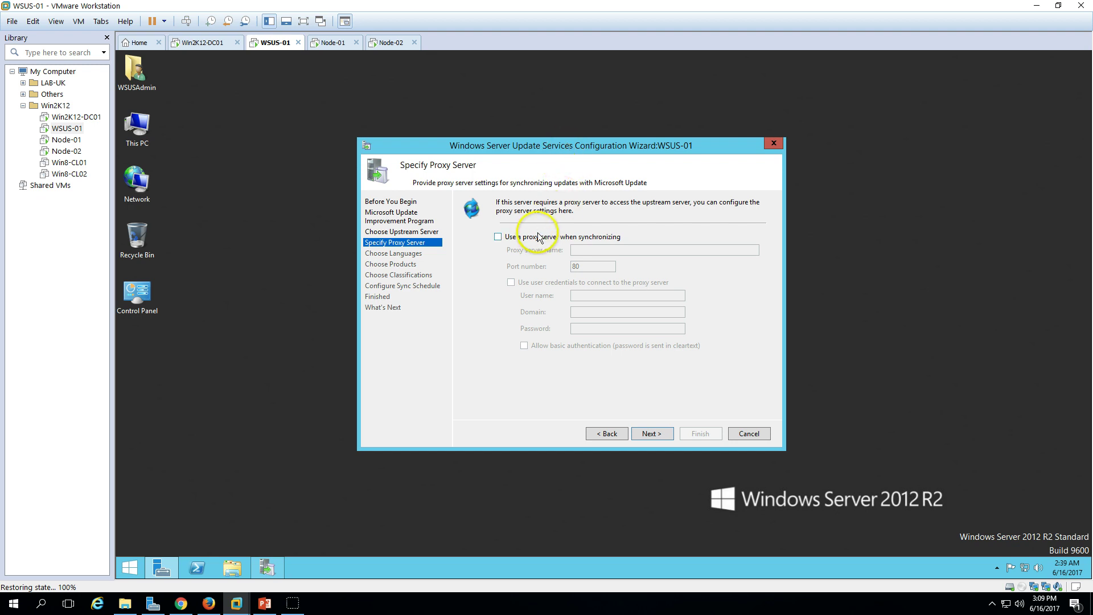
- Continue without a proxy server, start connecting to Microsoft Update to download update information, and move the wizard aside
click(655, 435)
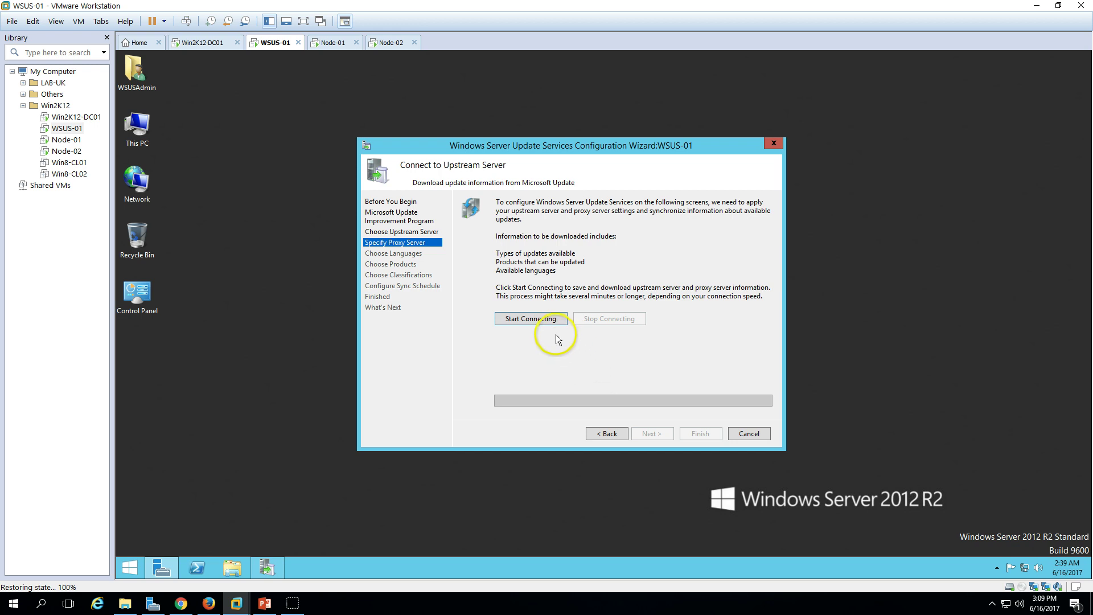
click(525, 319)
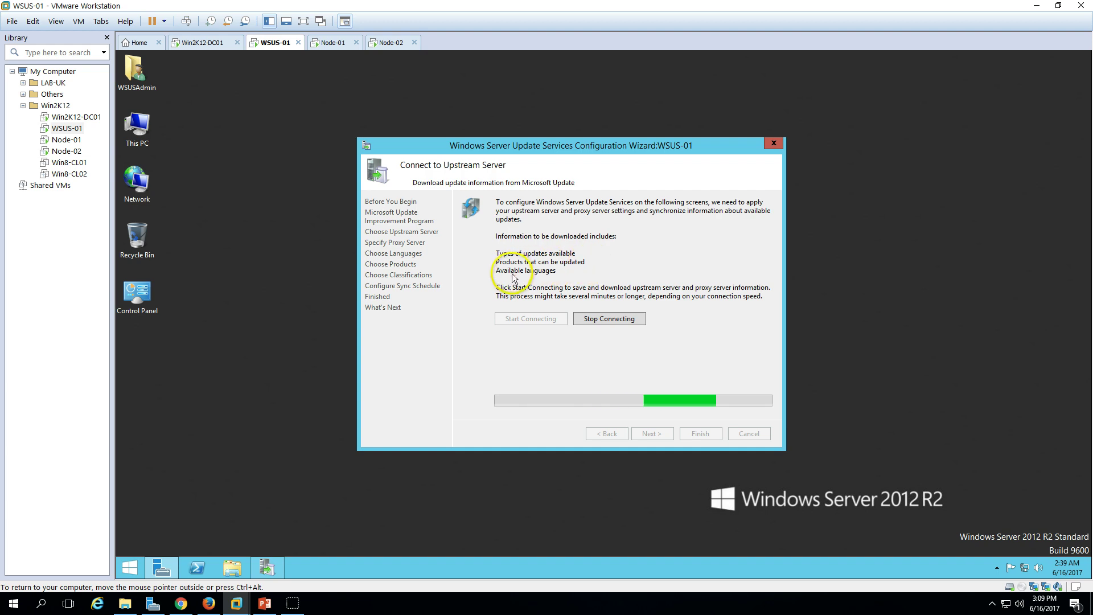
drag(616, 146, 503, 123)
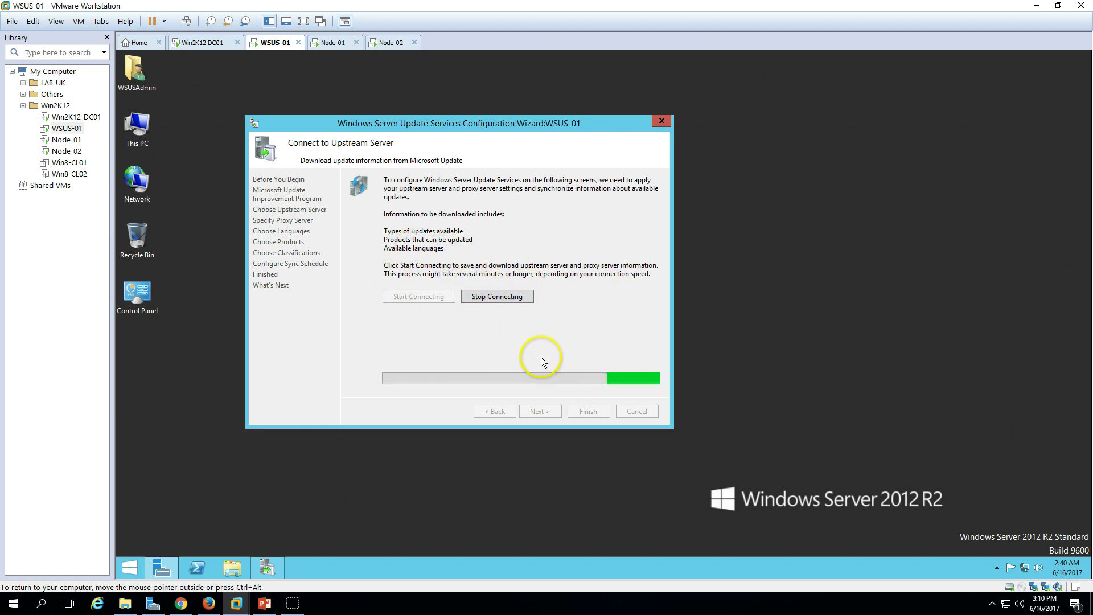
drag(444, 124, 411, 112)
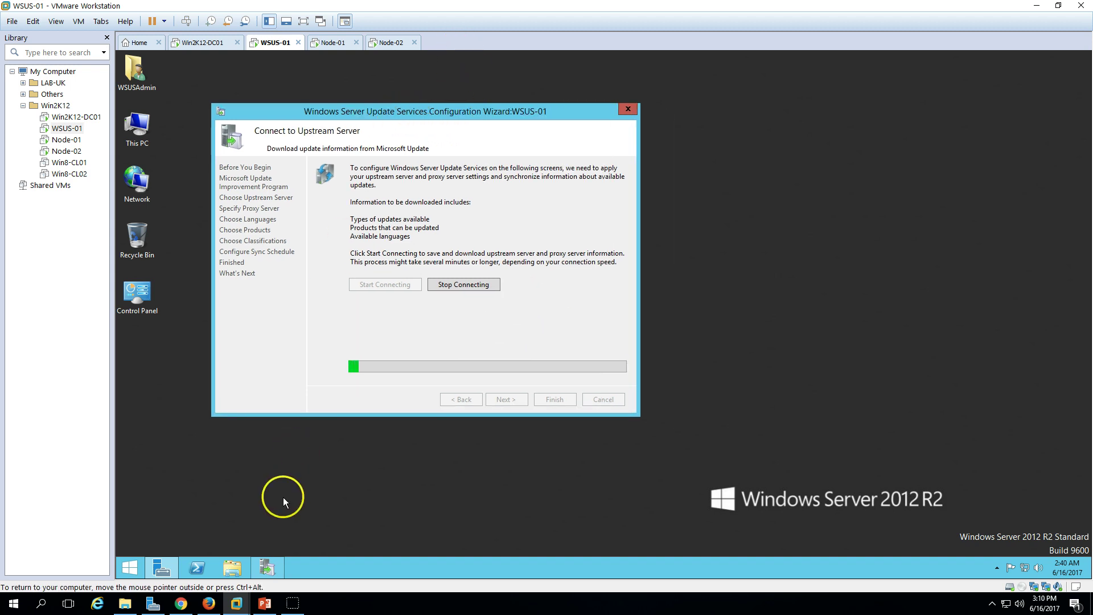
- Open Task Manager beside the WSUS wizard and examine the network throughput of the Ethernet1 adapter during the connection
right_click(378, 561)
click(410, 521)
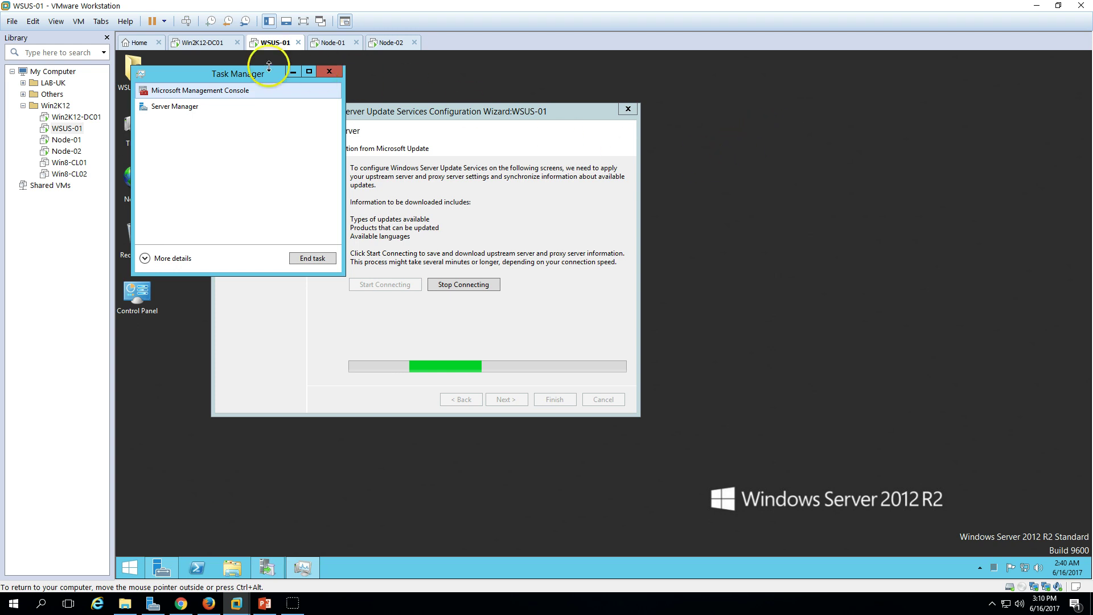
drag(285, 71, 774, 142)
click(719, 326)
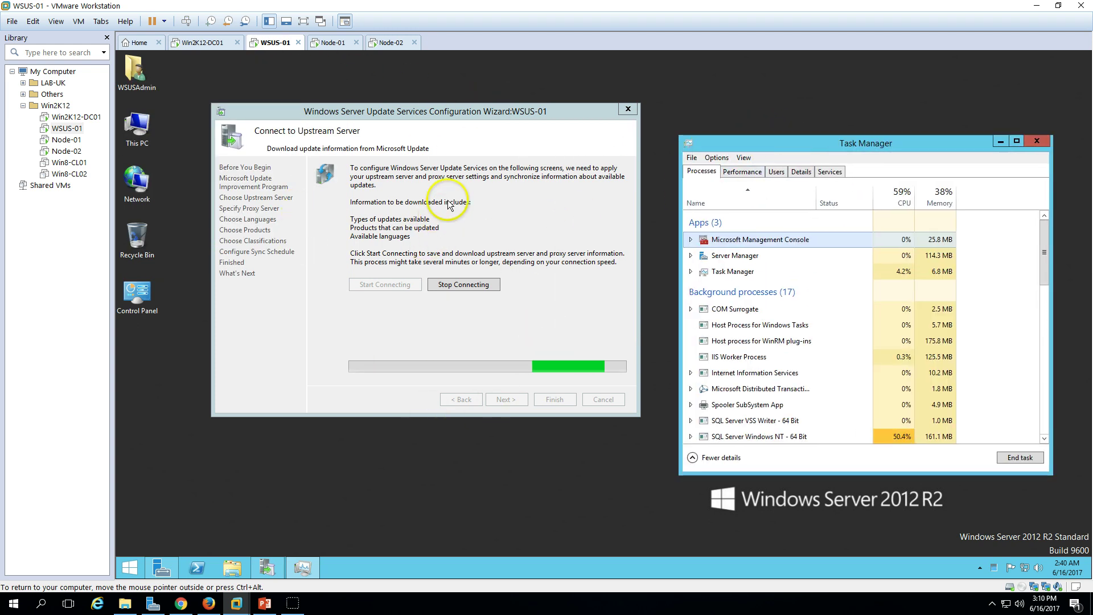
click(742, 171)
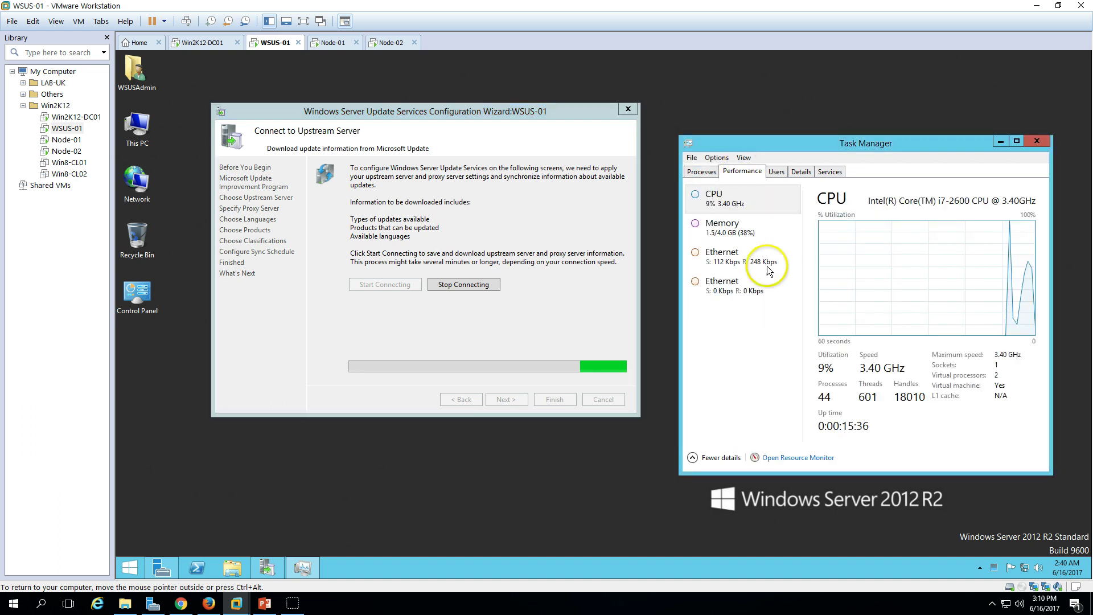
click(727, 266)
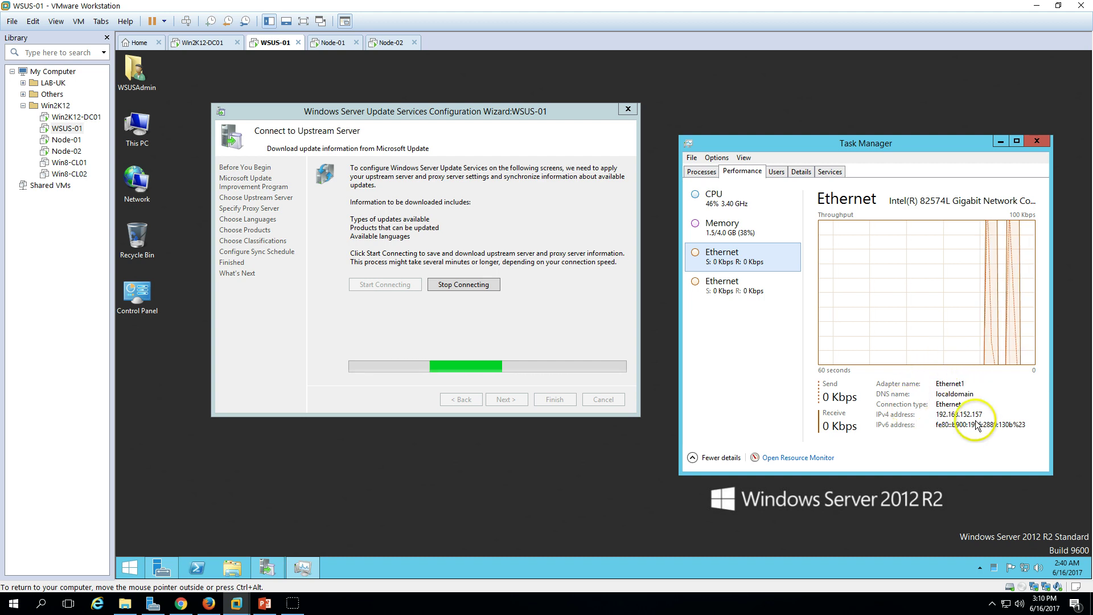
click(581, 342)
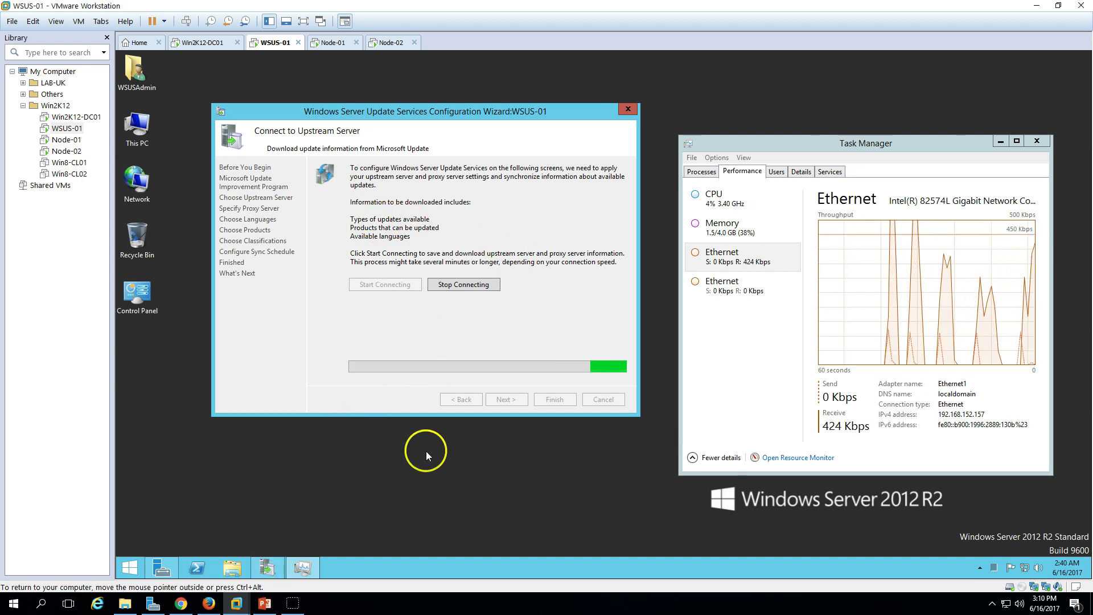
- Check the WSUS step list in the PowerPoint slide show, then open Group Policy Management on Win2K12-DC01
click(274, 604)
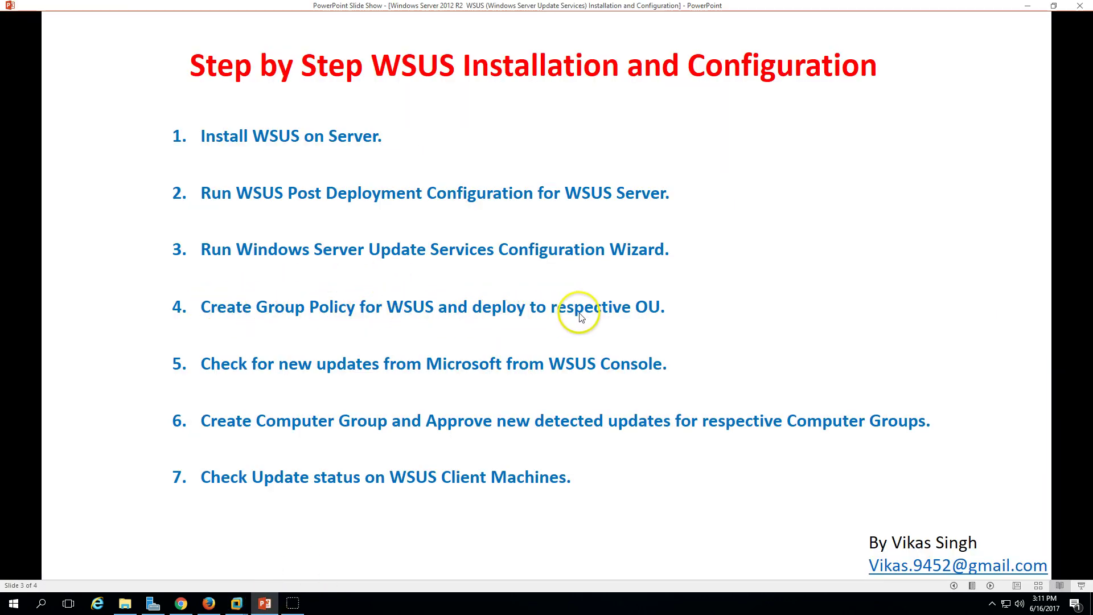
click(264, 602)
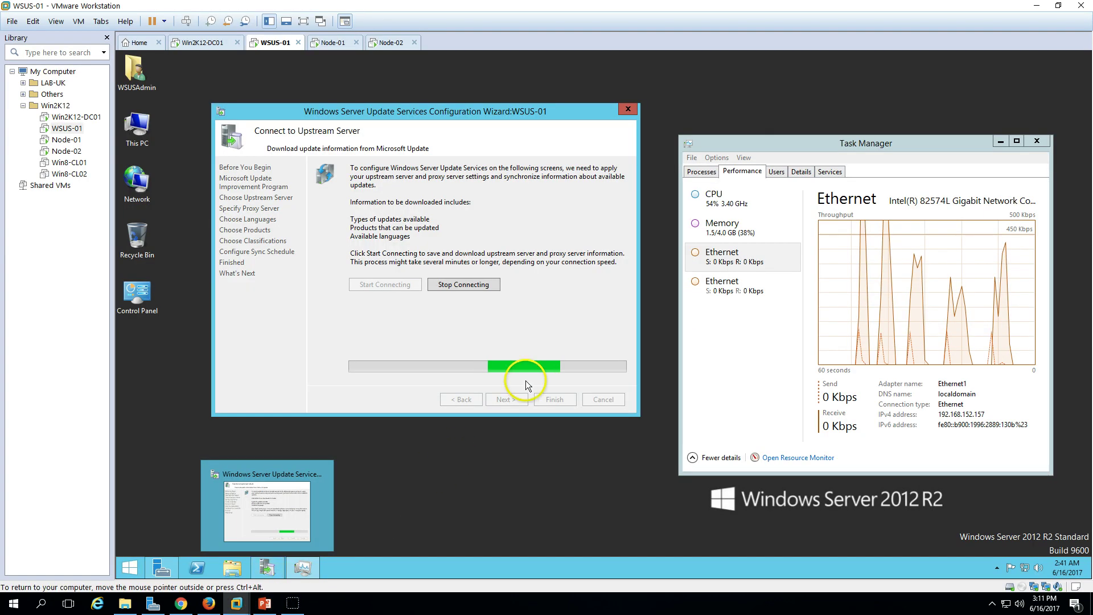
click(196, 43)
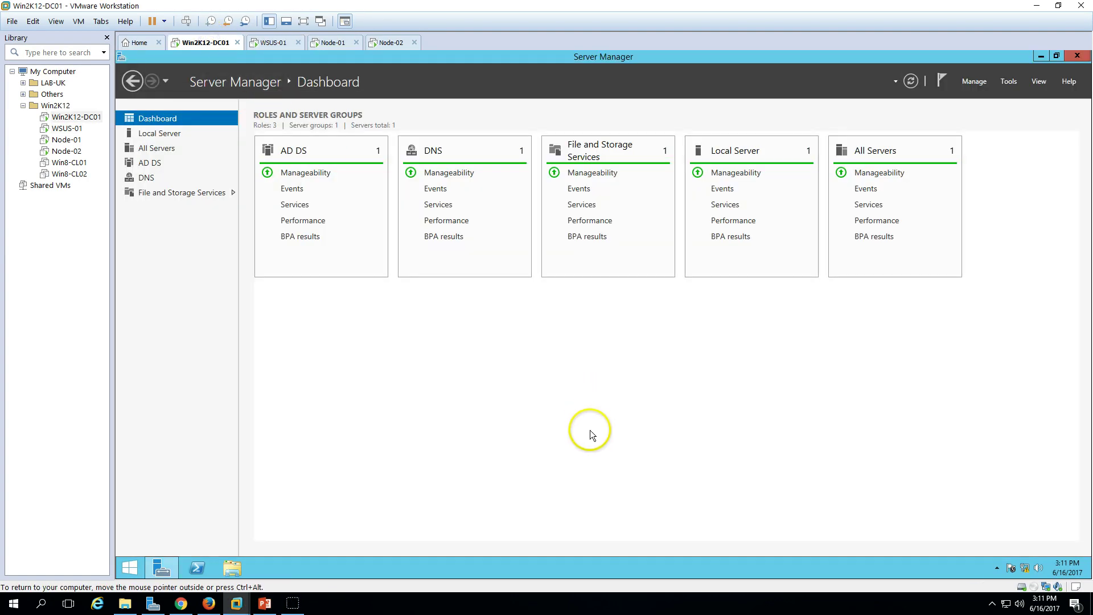
click(1007, 81)
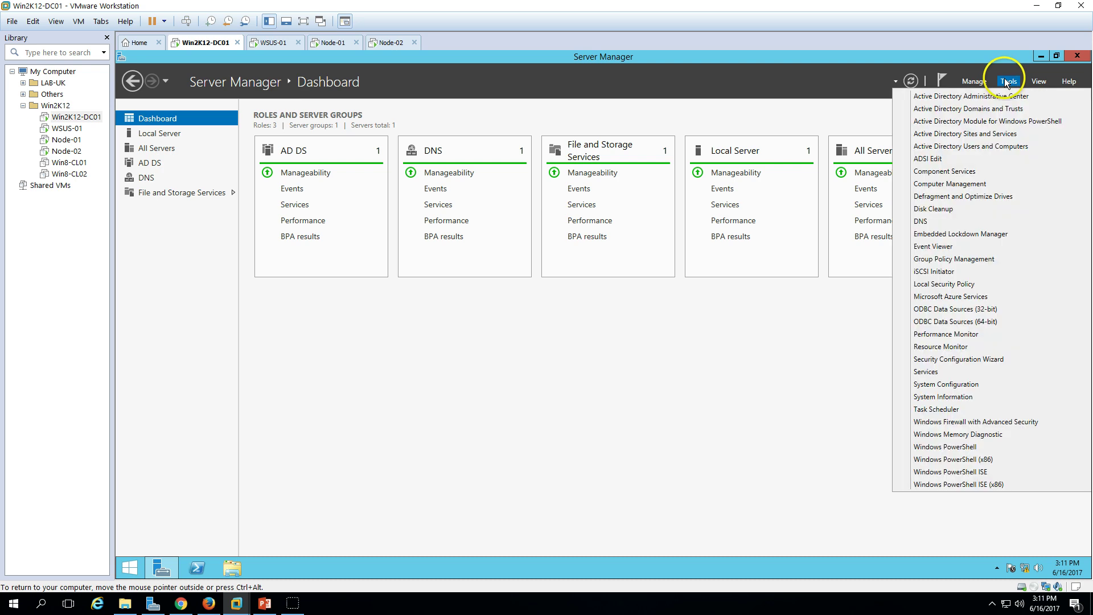
click(969, 260)
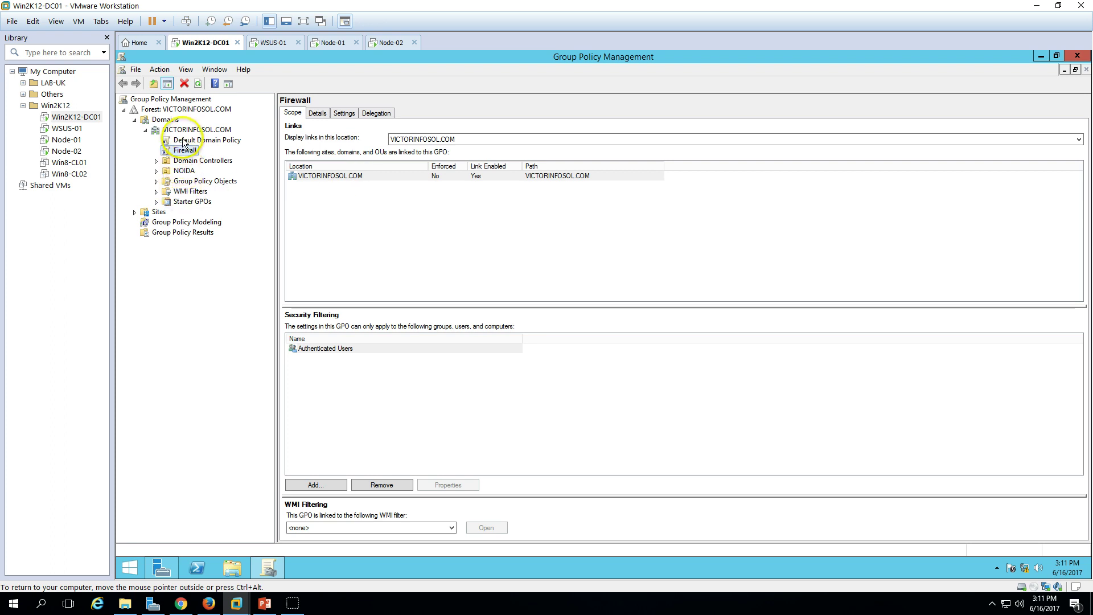
- Create a new GPO named WSUS-Update under Group Policy Objects in the VICTORINFOSOL.COM domain
double_click(204, 181)
right_click(204, 182)
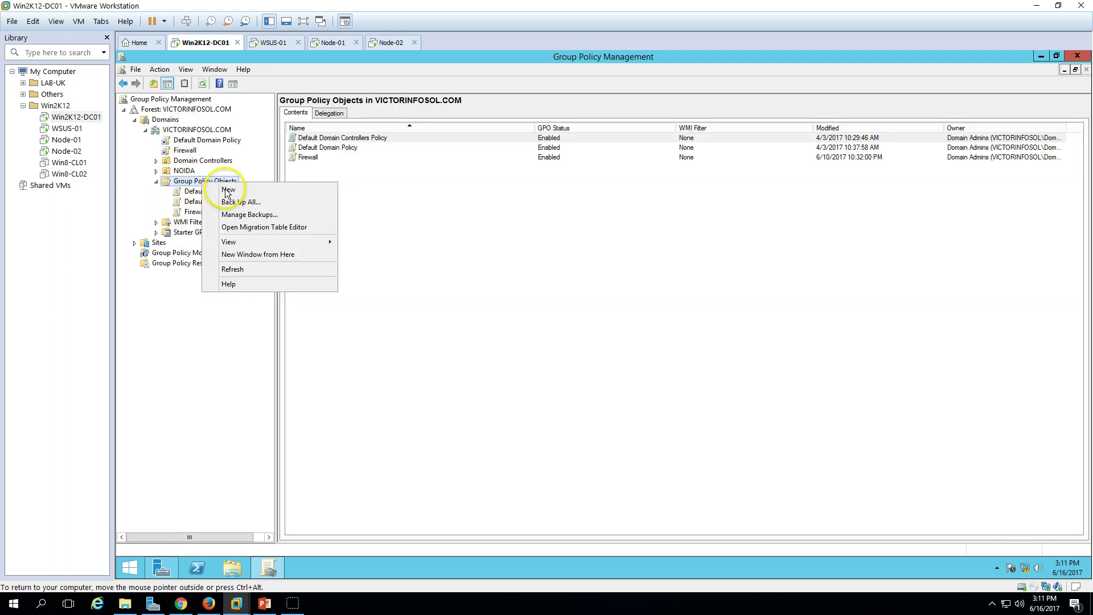
click(219, 194)
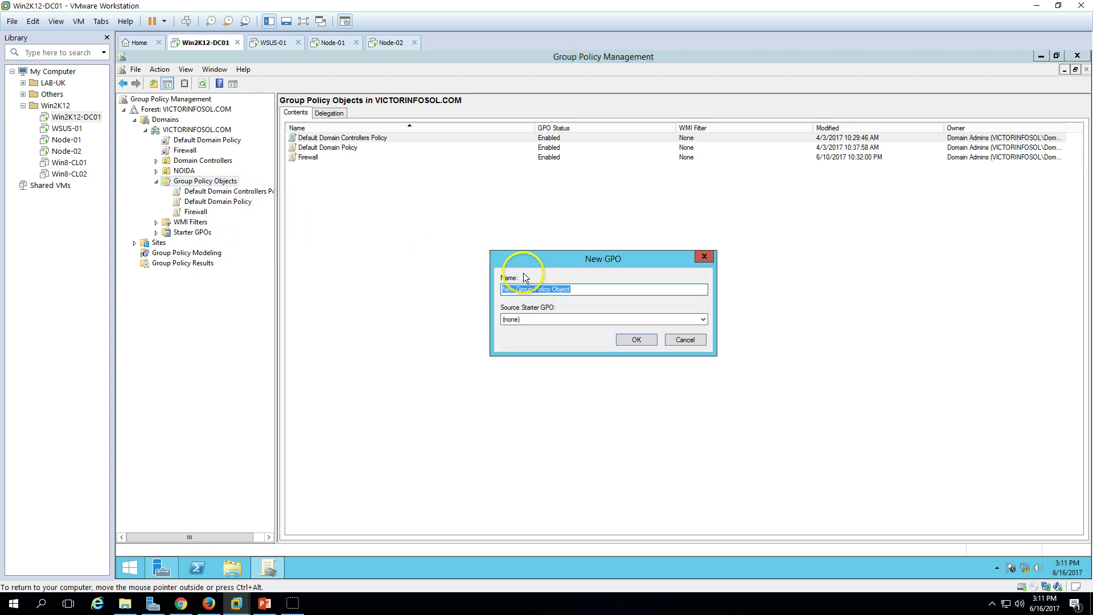
text(WSUS-Update)
click(636, 340)
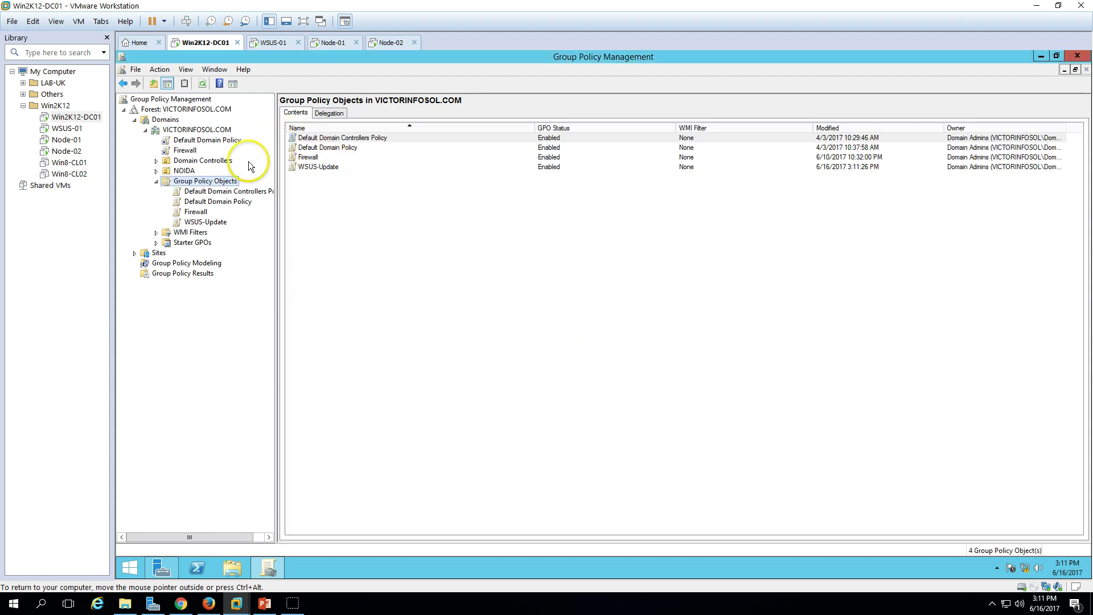
- Open the WSUS-Update GPO for editing and maximize the Group Policy Management Editor
click(212, 222)
right_click(212, 224)
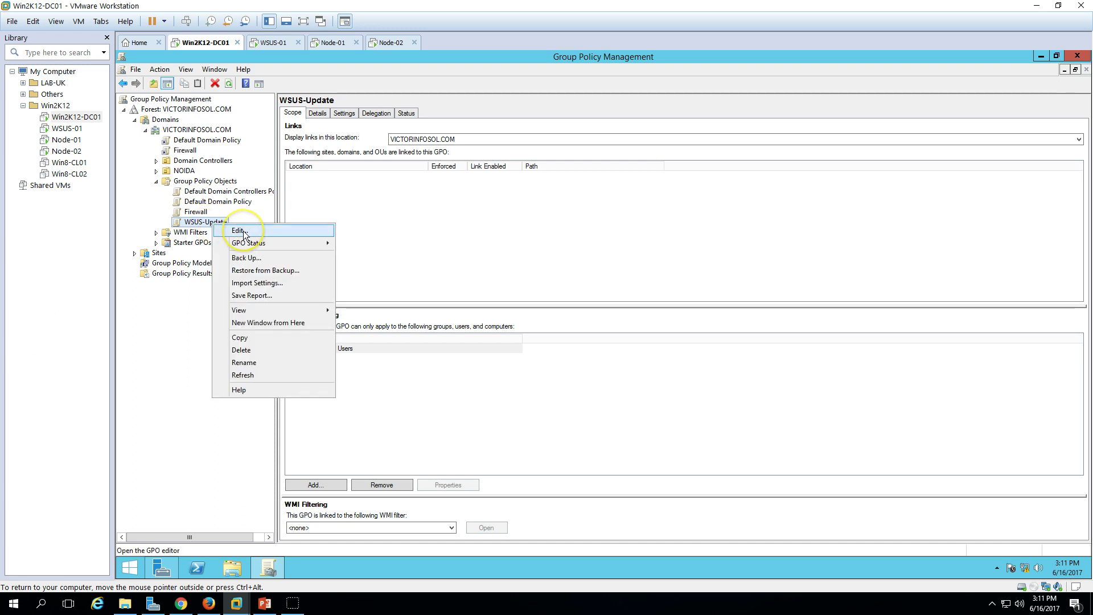
click(244, 228)
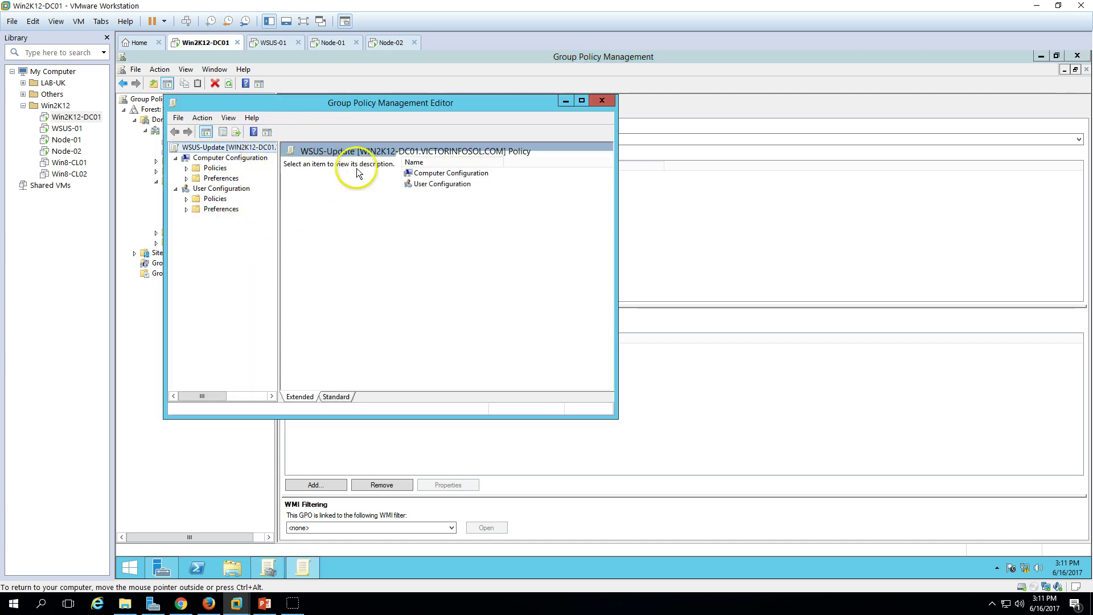
double_click(514, 101)
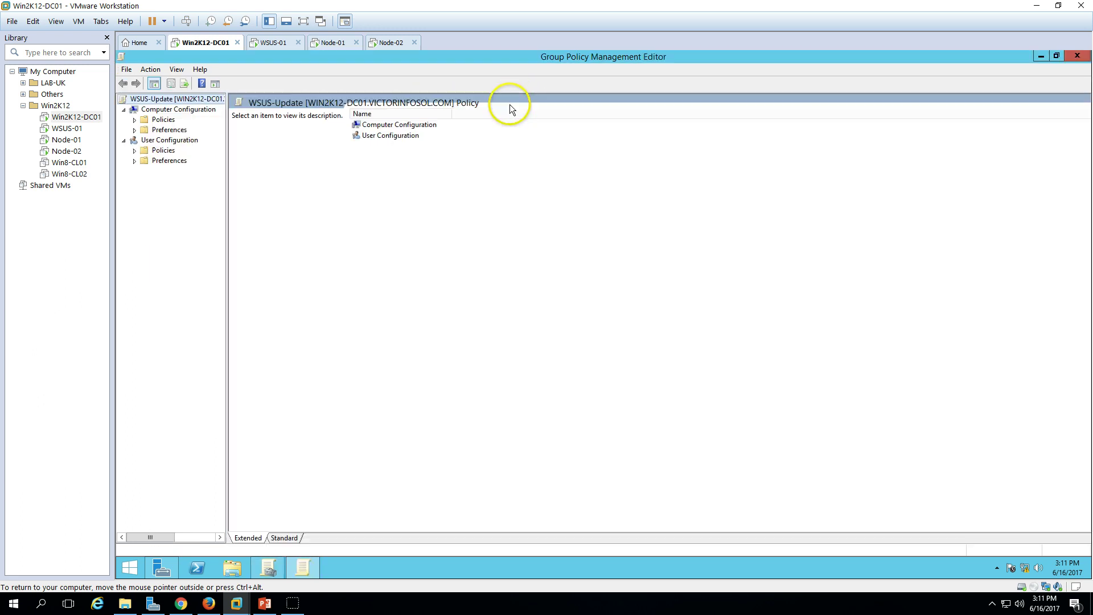
- Browse to the Windows Update settings under Computer Configuration, Policies, Administrative Templates, Windows Components
double_click(382, 131)
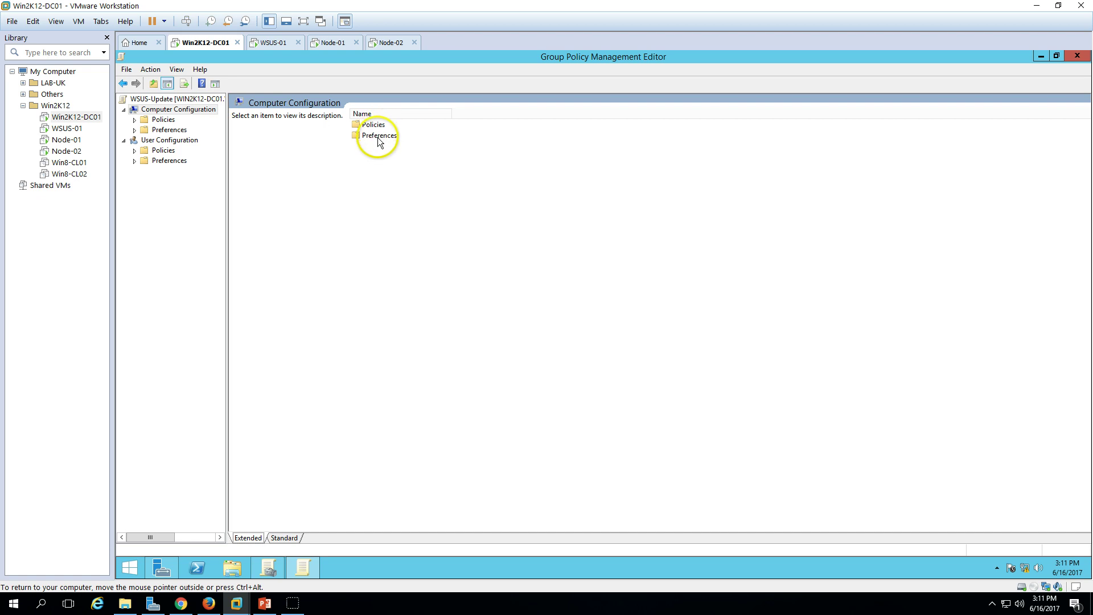
double_click(375, 125)
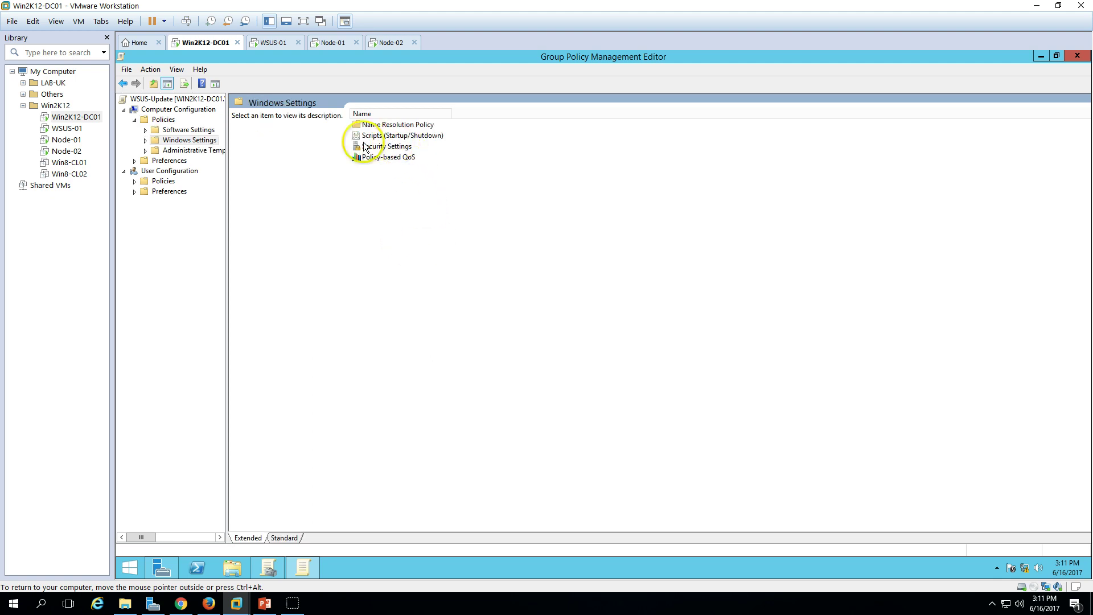
click(184, 149)
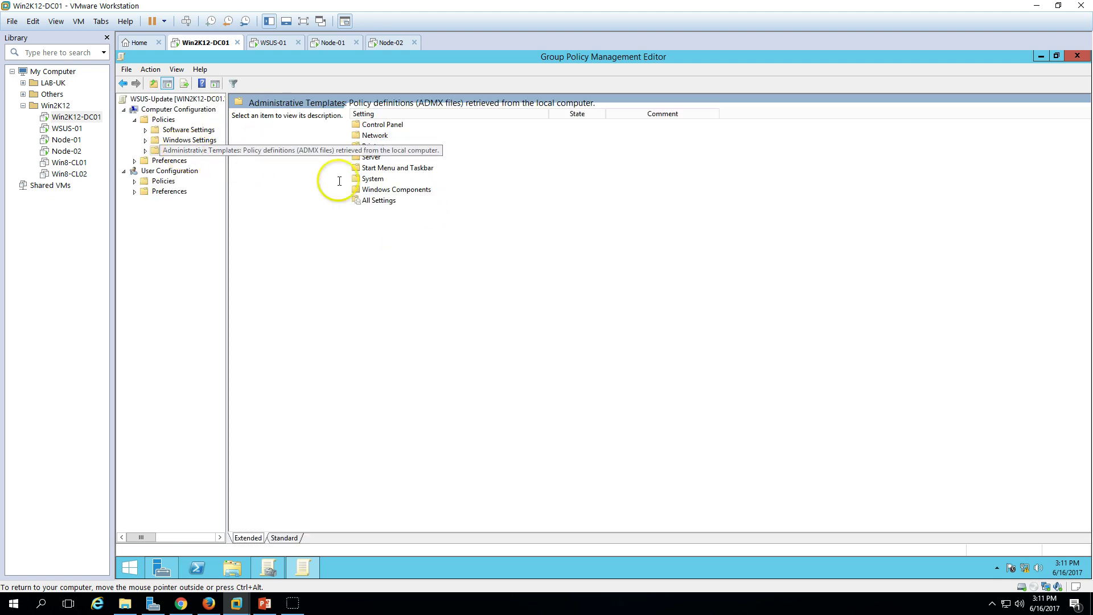
double_click(384, 191)
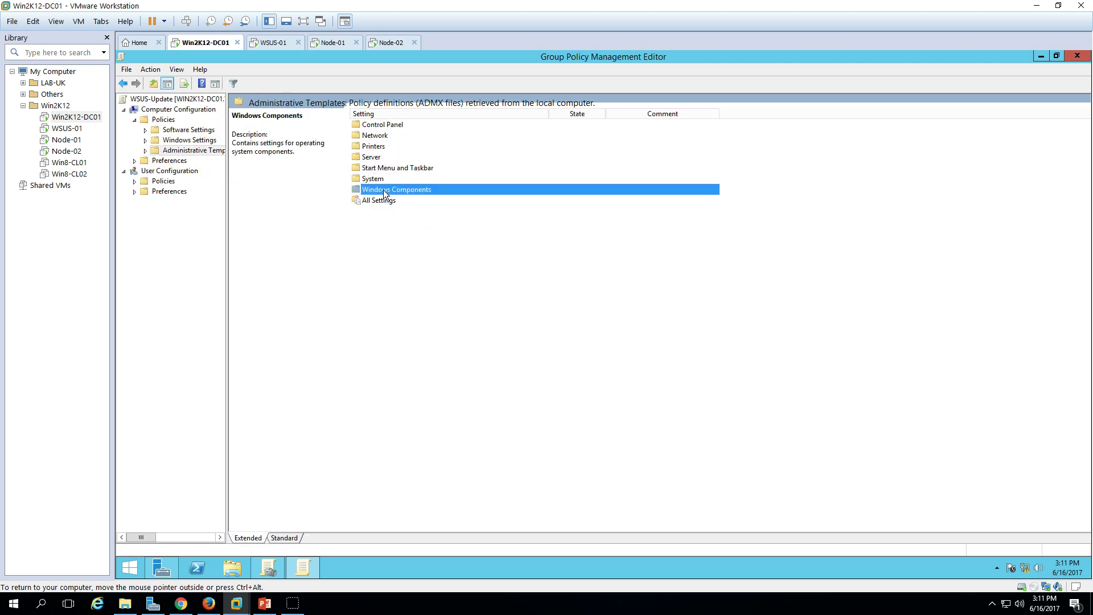
click(408, 439)
scroll(407, 444, down, 9)
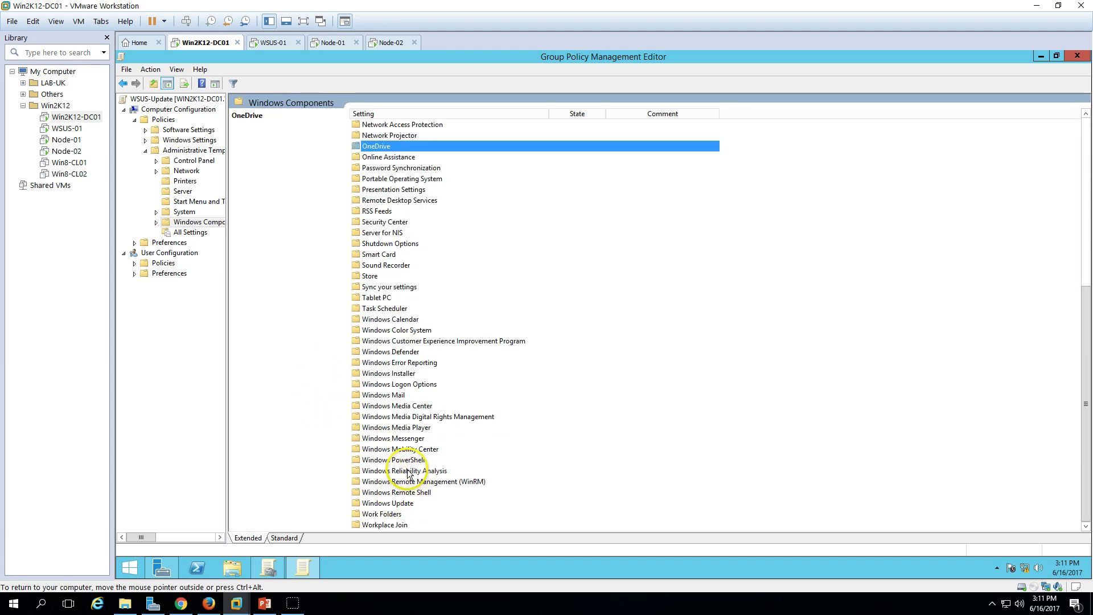
double_click(408, 503)
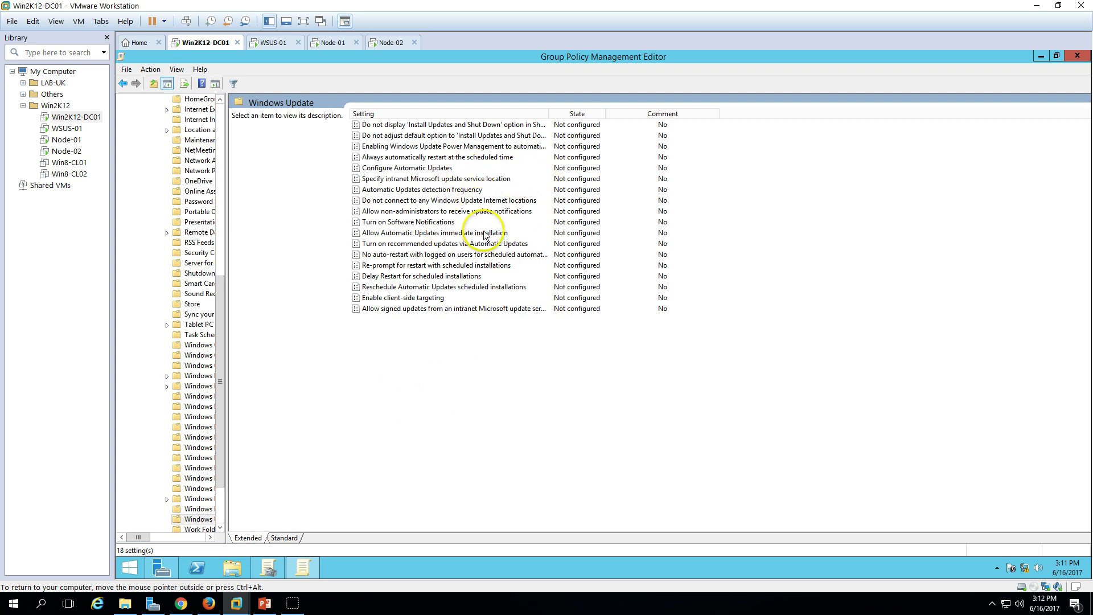
- Enable Configure Automatic Updates with option 4 - Auto download and schedule the install, and apply the policy
double_click(442, 169)
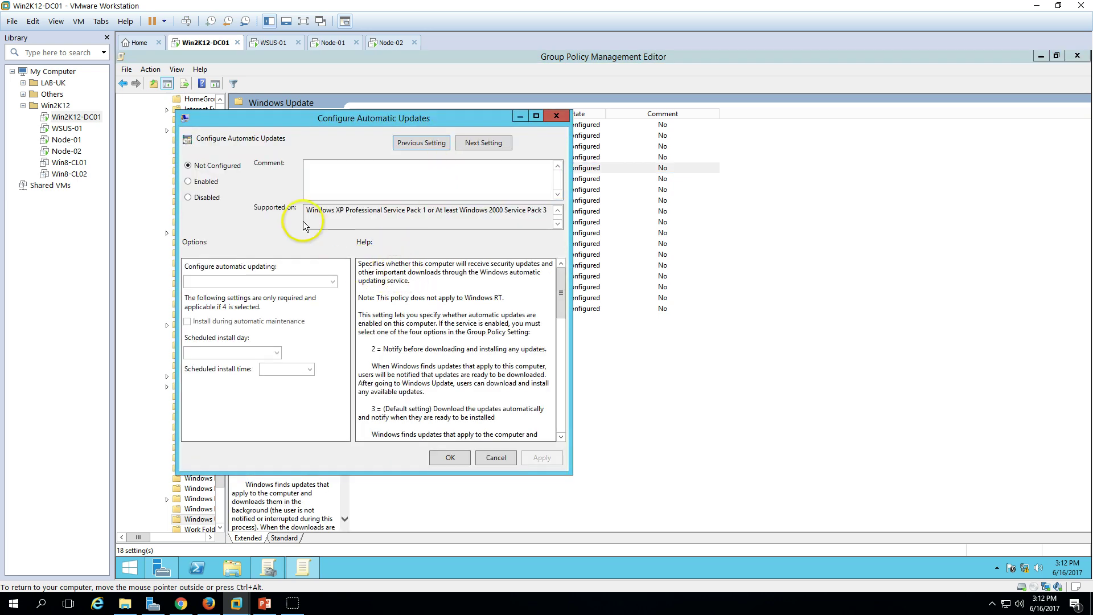
click(207, 182)
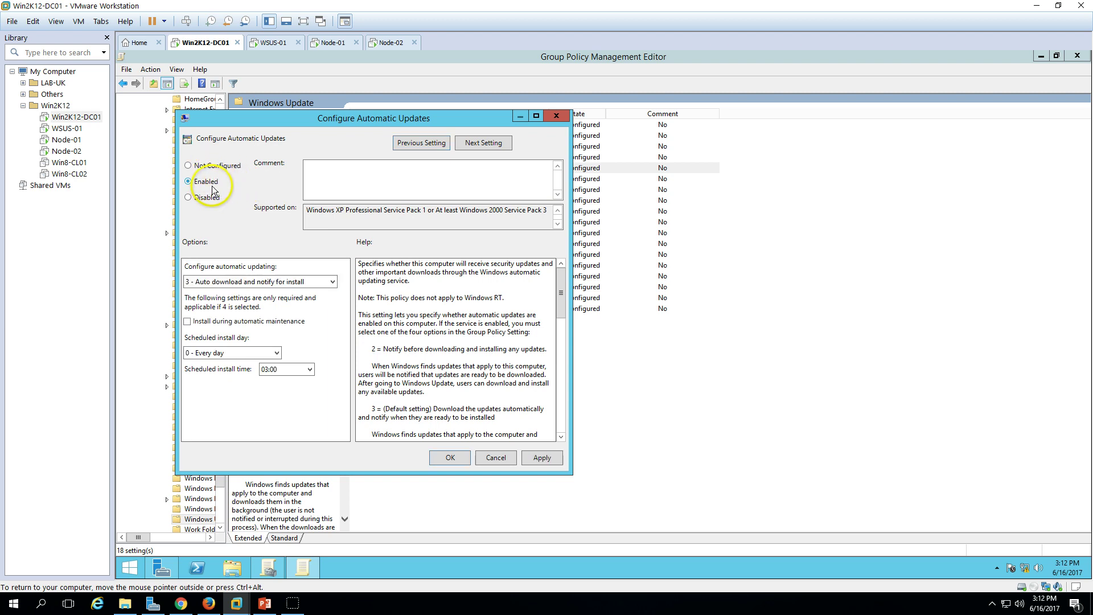
click(231, 282)
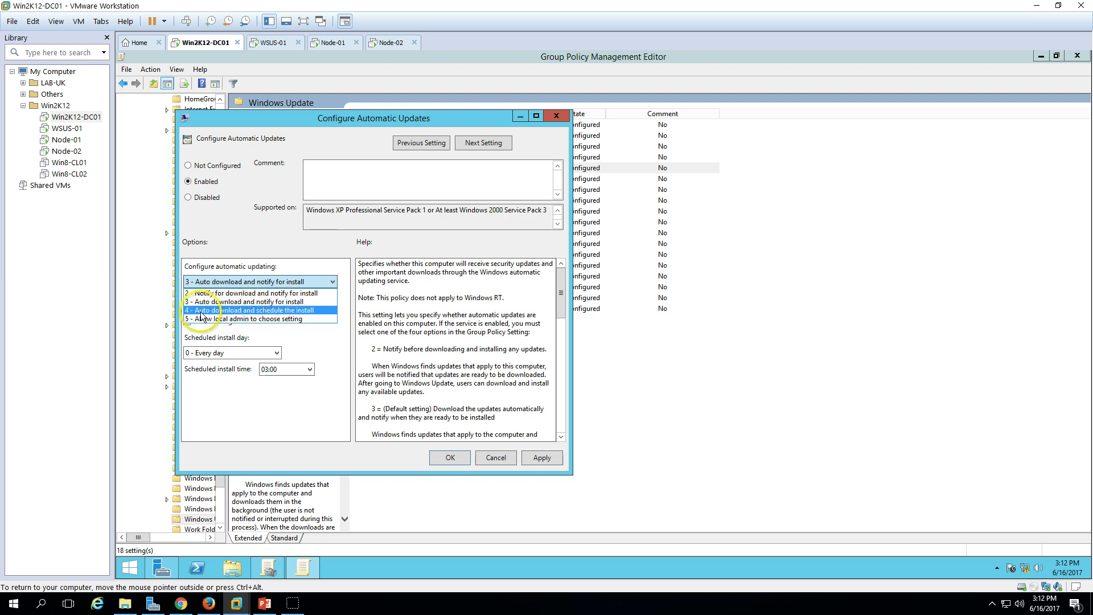
click(274, 311)
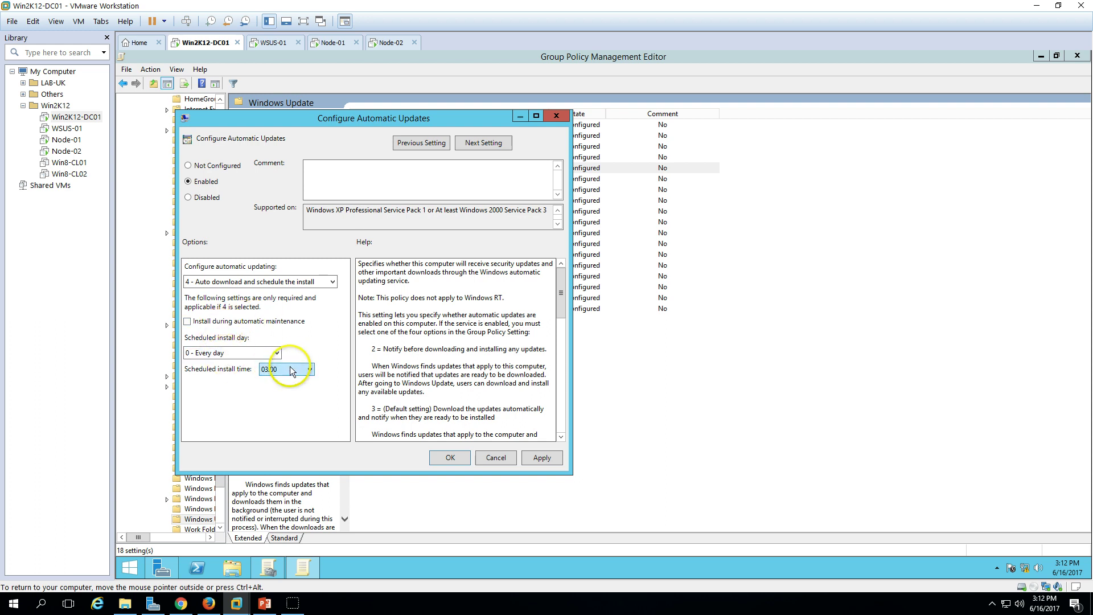
click(540, 459)
click(451, 458)
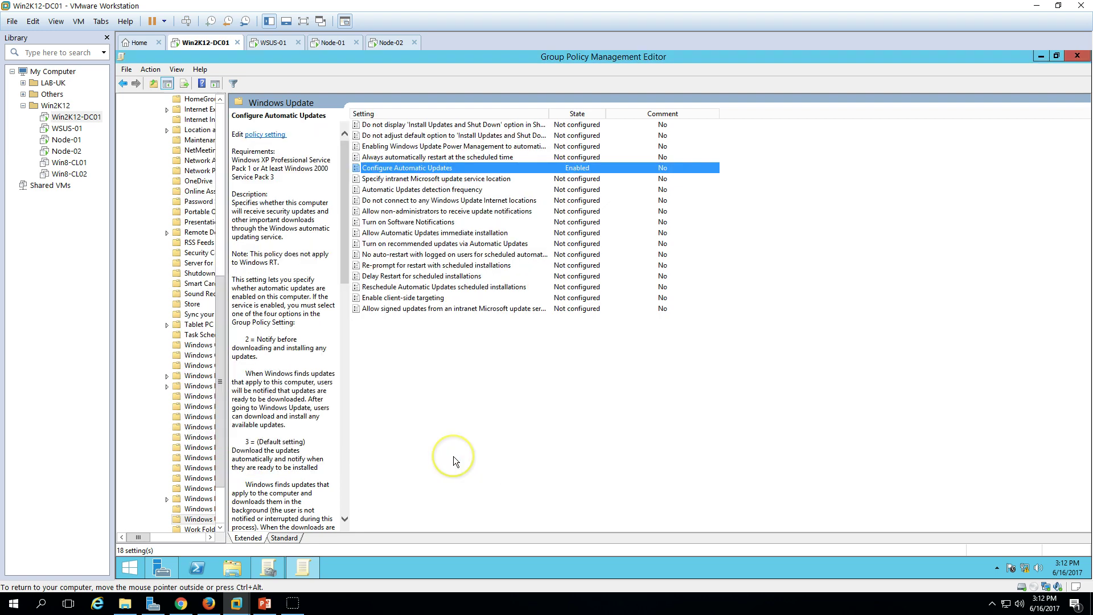
double_click(444, 179)
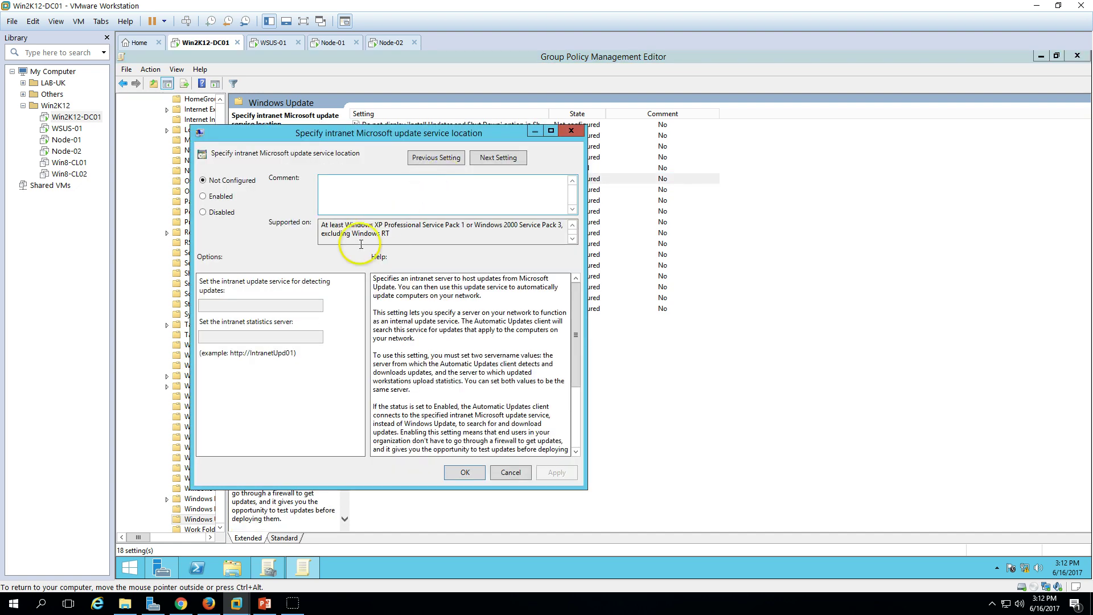
click(224, 198)
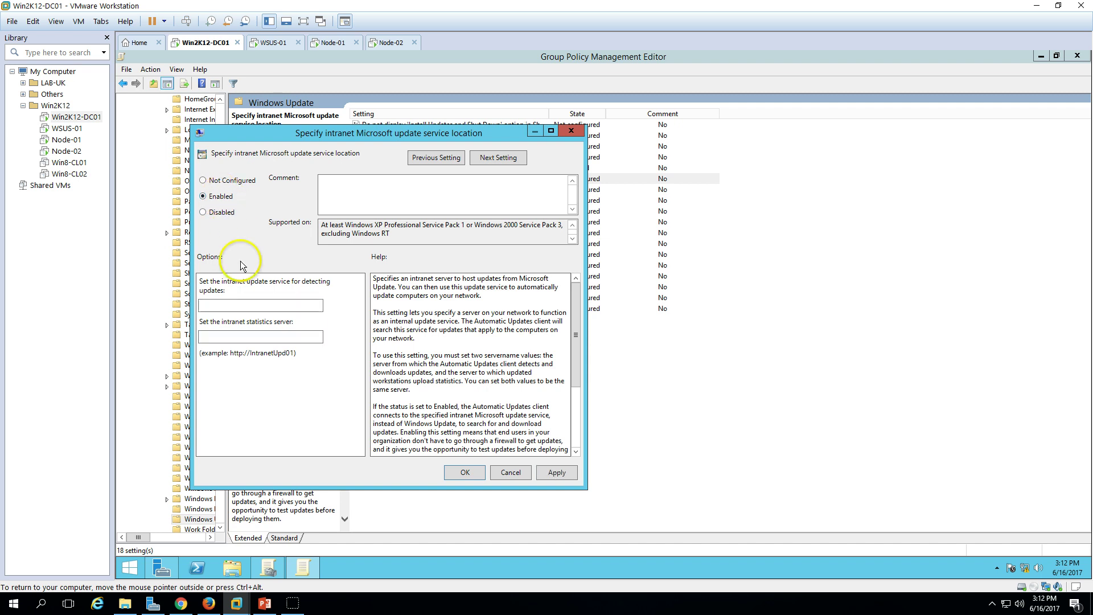
click(239, 307)
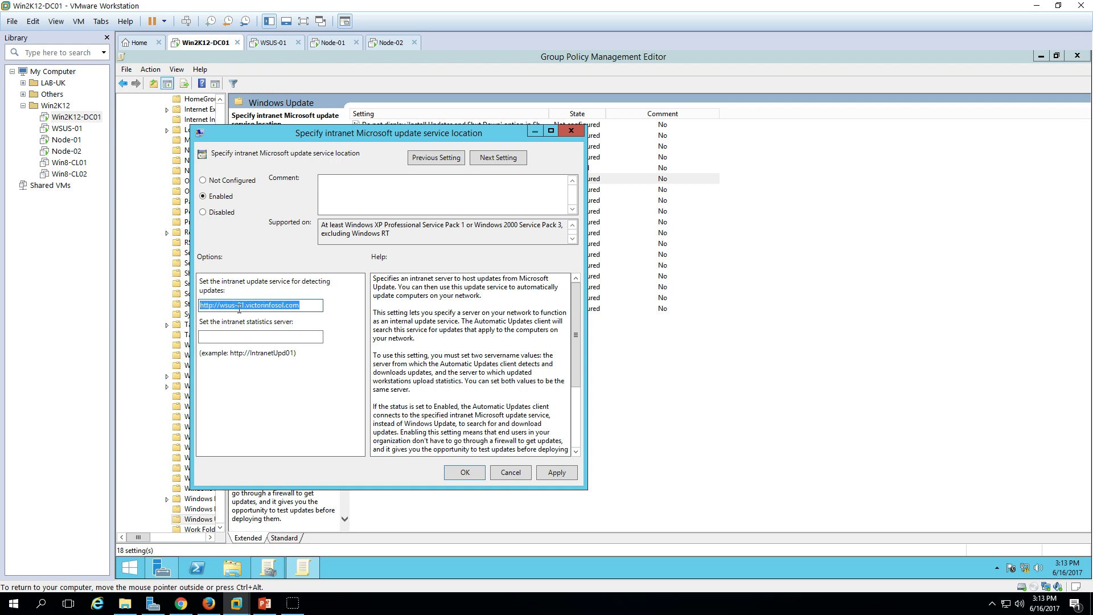
- Test the address wsus-01.victorinfosol.com in Internet Explorer, dismissing its initial setup, and return to the intranet update service policy
click(129, 567)
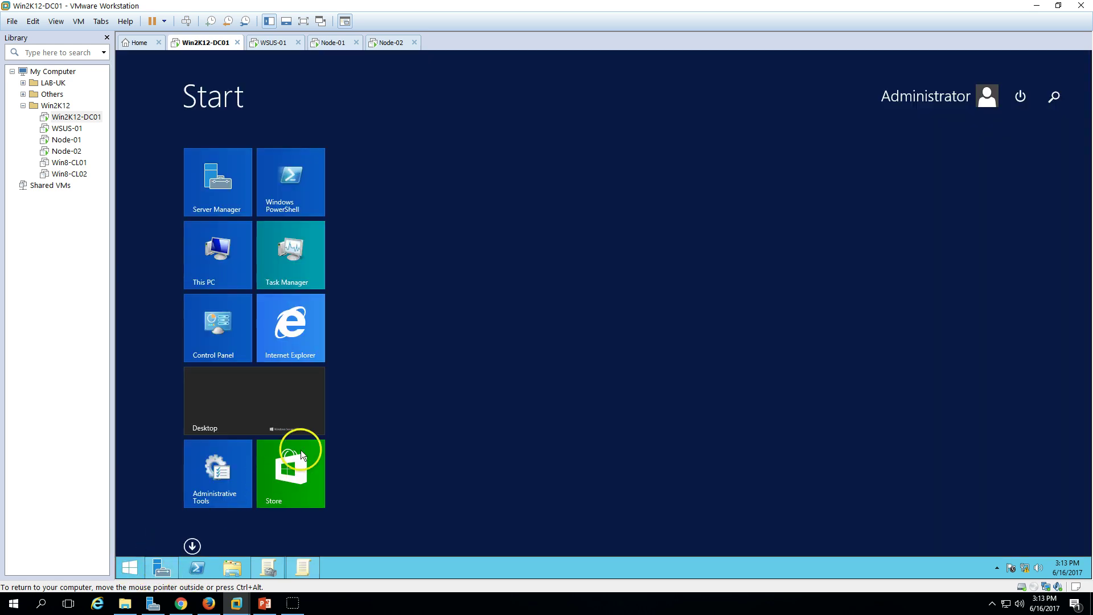
click(312, 333)
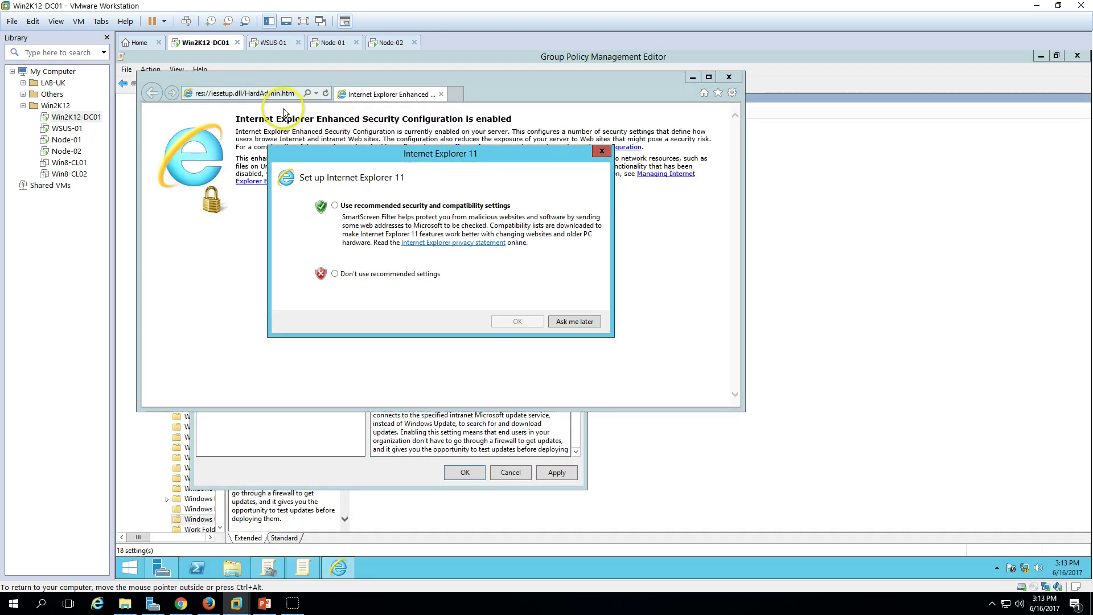
click(601, 152)
click(288, 93)
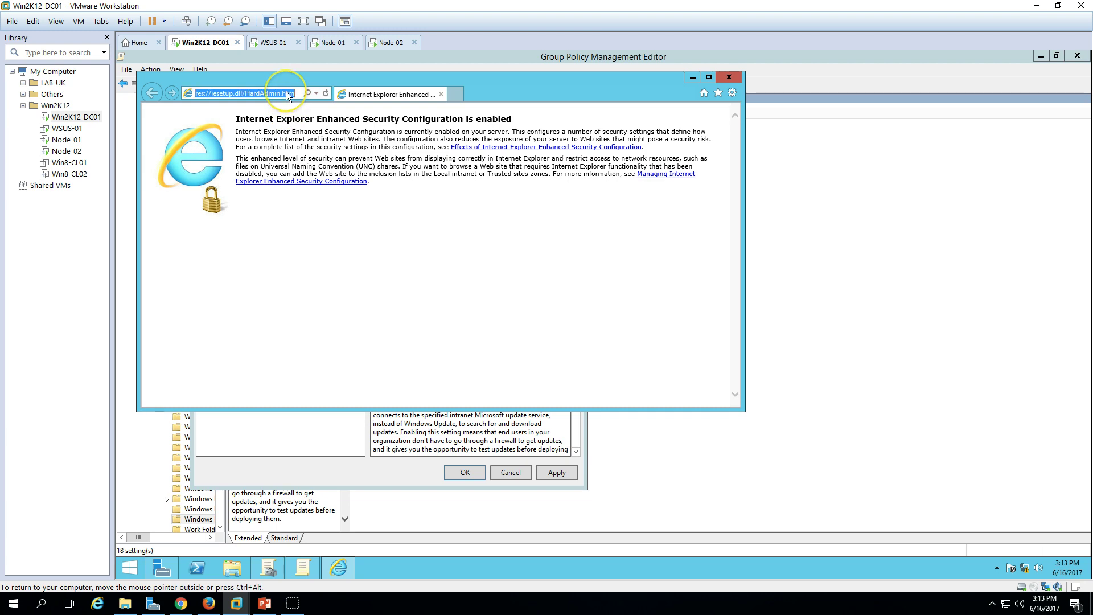
text(wsus-01.victorinfosol.com)
key(Return)
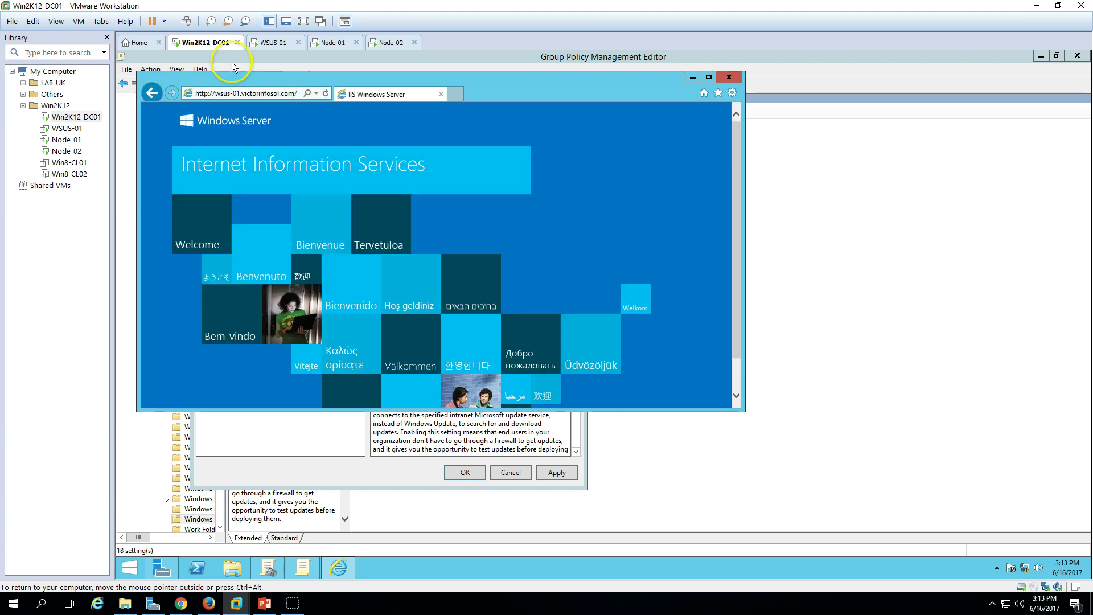
double_click(507, 98)
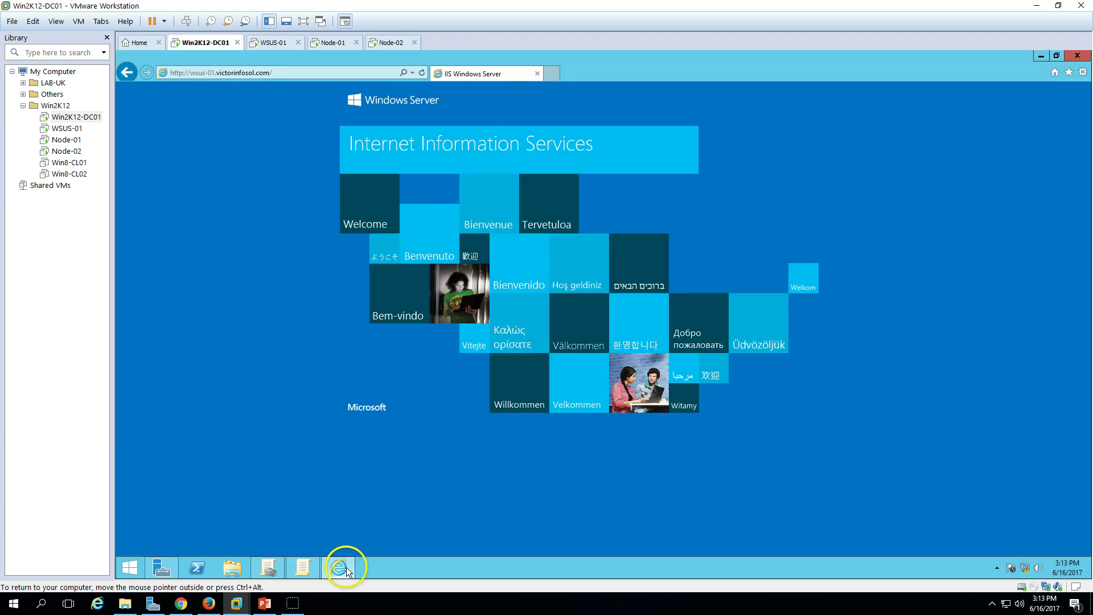
click(340, 567)
click(306, 305)
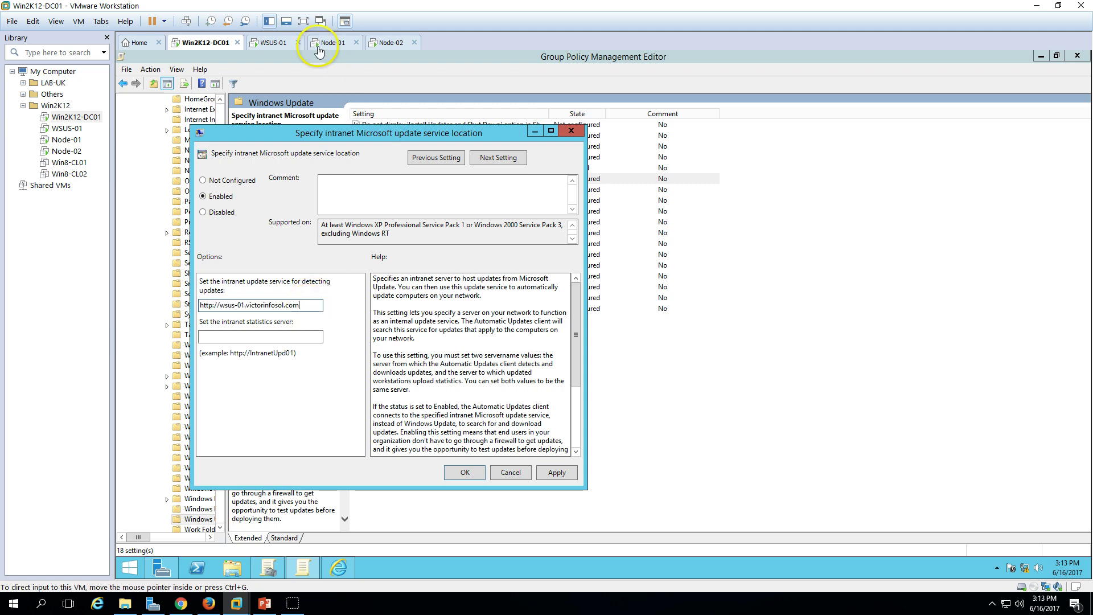
- On the WSUS-01 machine, open Internet Information Services (IIS) Manager from Server Manager and maximize it
click(273, 42)
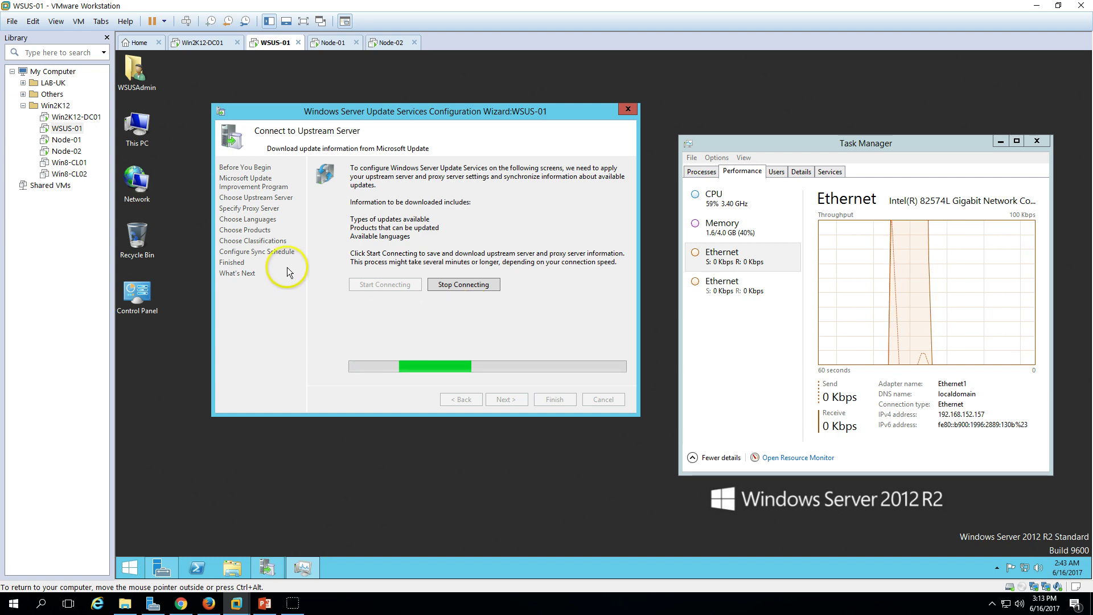
click(162, 567)
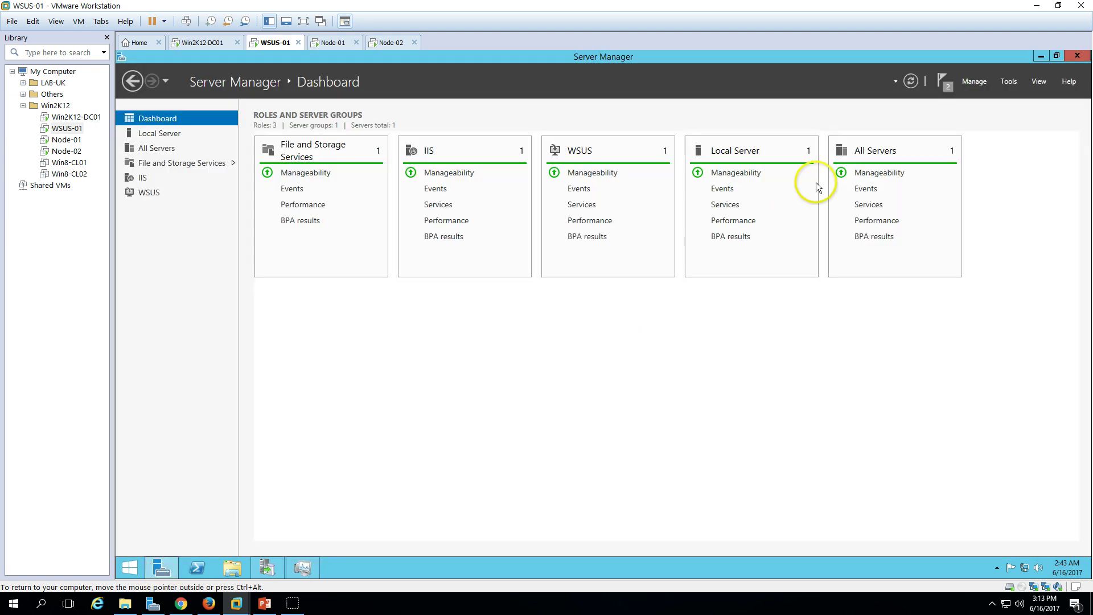
click(1008, 81)
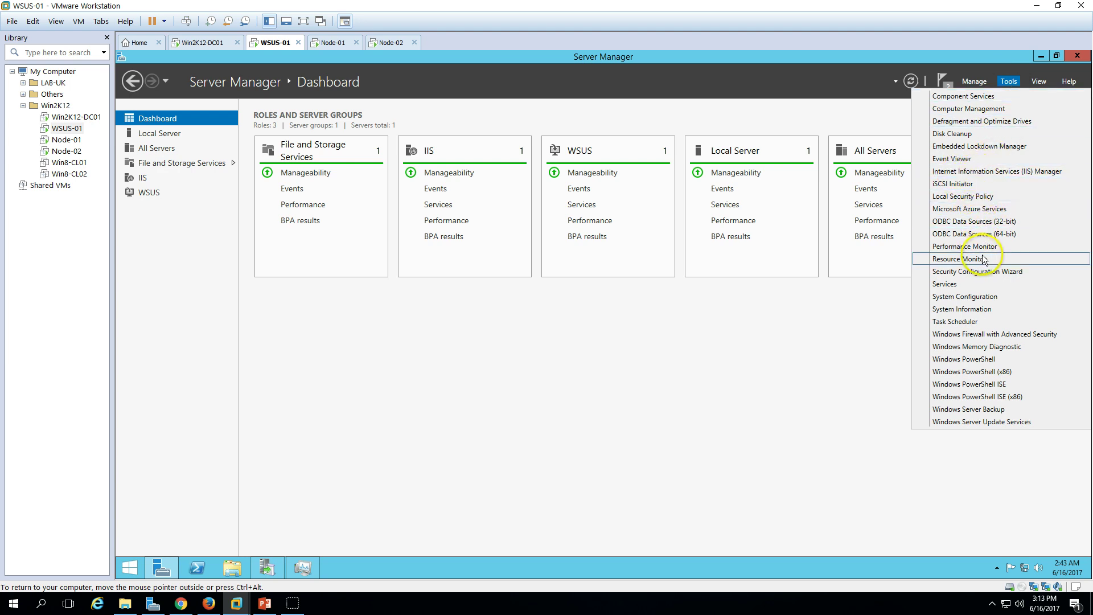
click(995, 175)
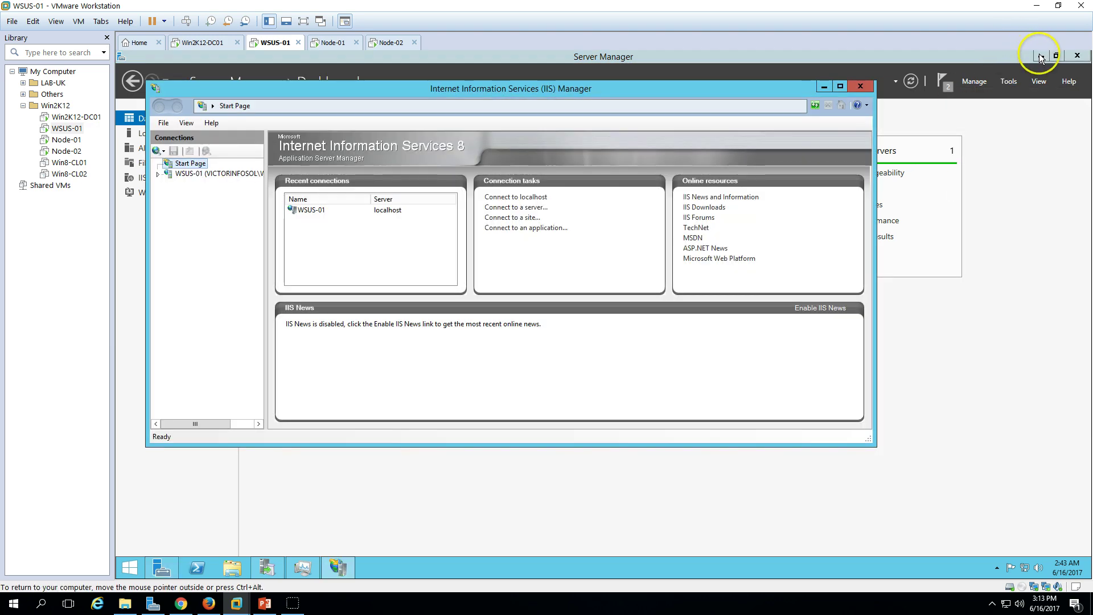
click(1040, 58)
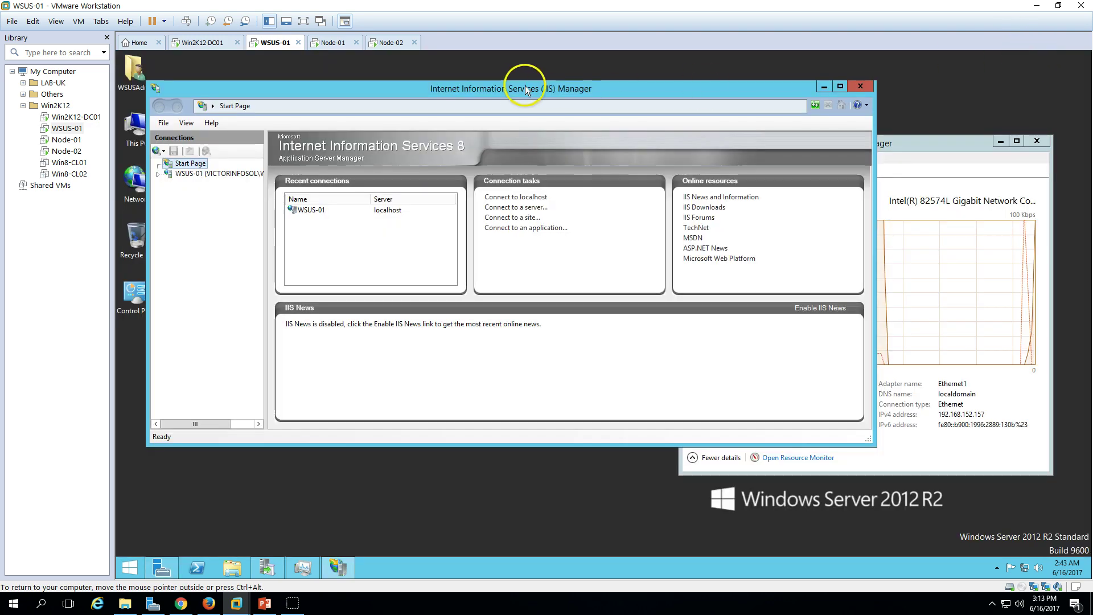
double_click(516, 87)
- Accept the Web Platform prompt with Do not show this message ticked, and examine the WSUS Administration site's browse ports under Sites
click(152, 141)
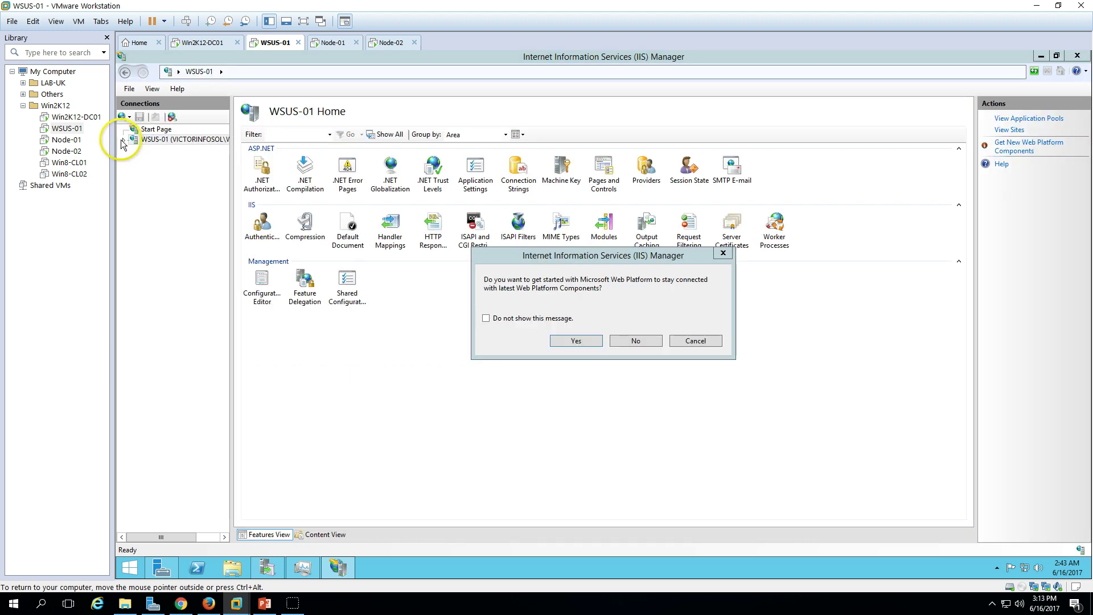
click(532, 319)
click(576, 341)
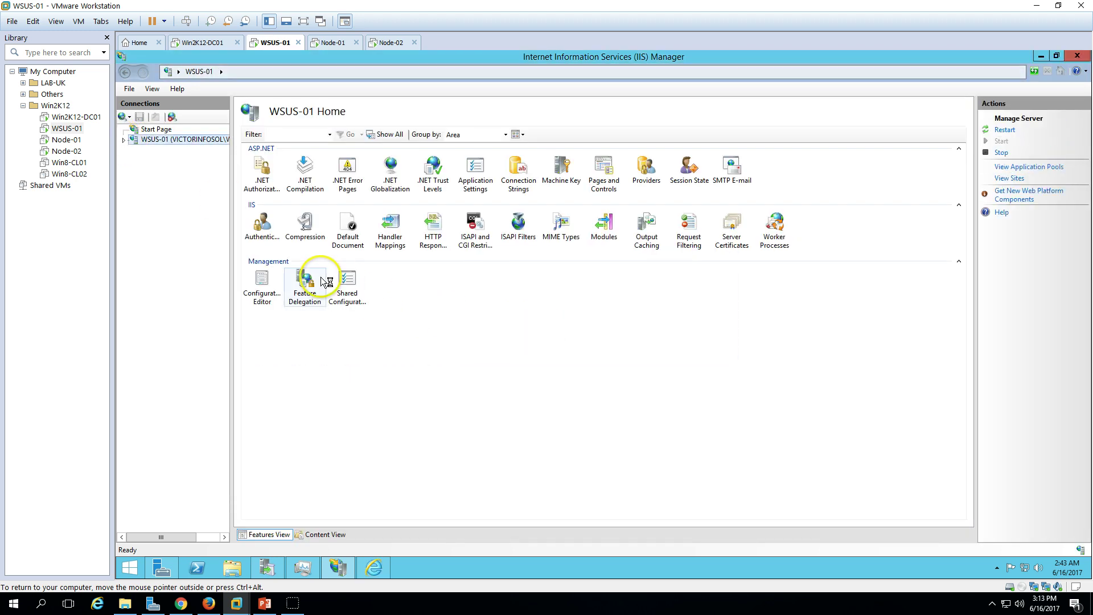
click(124, 140)
click(135, 160)
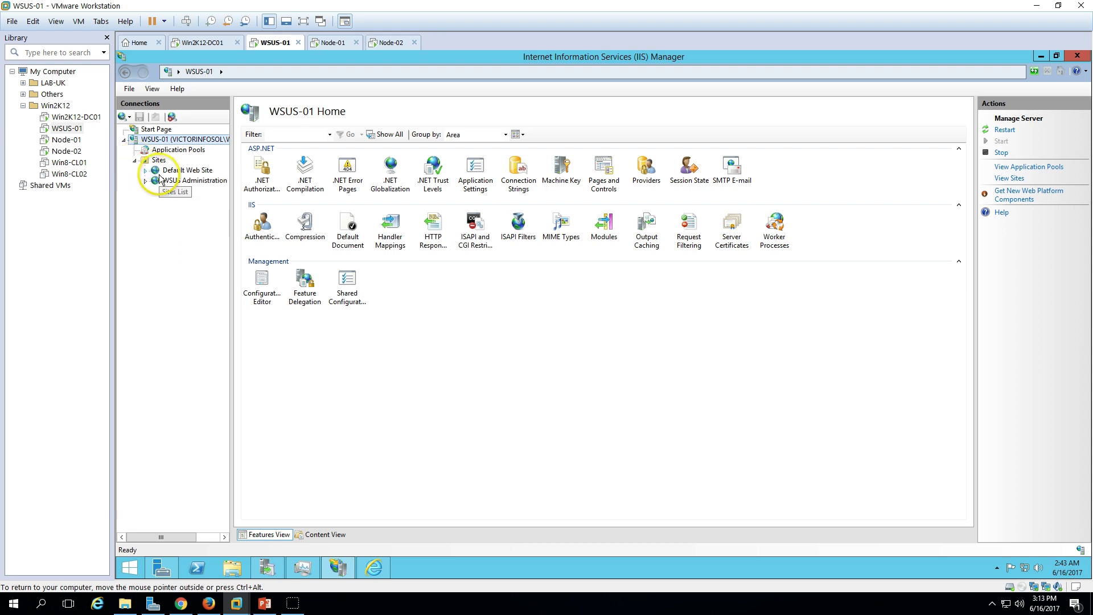
click(153, 181)
click(146, 181)
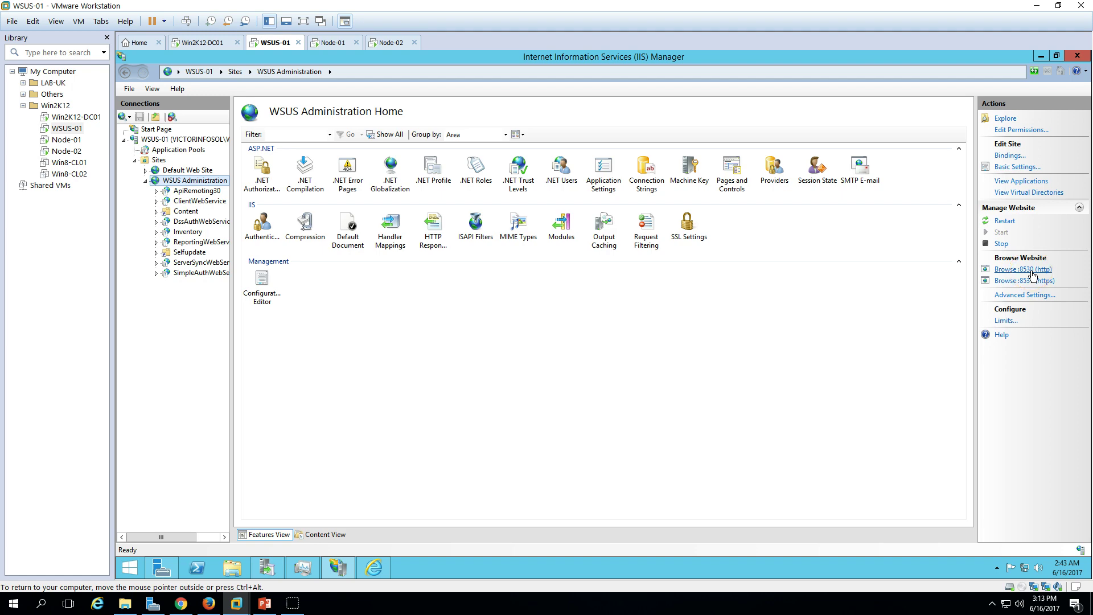
click(200, 42)
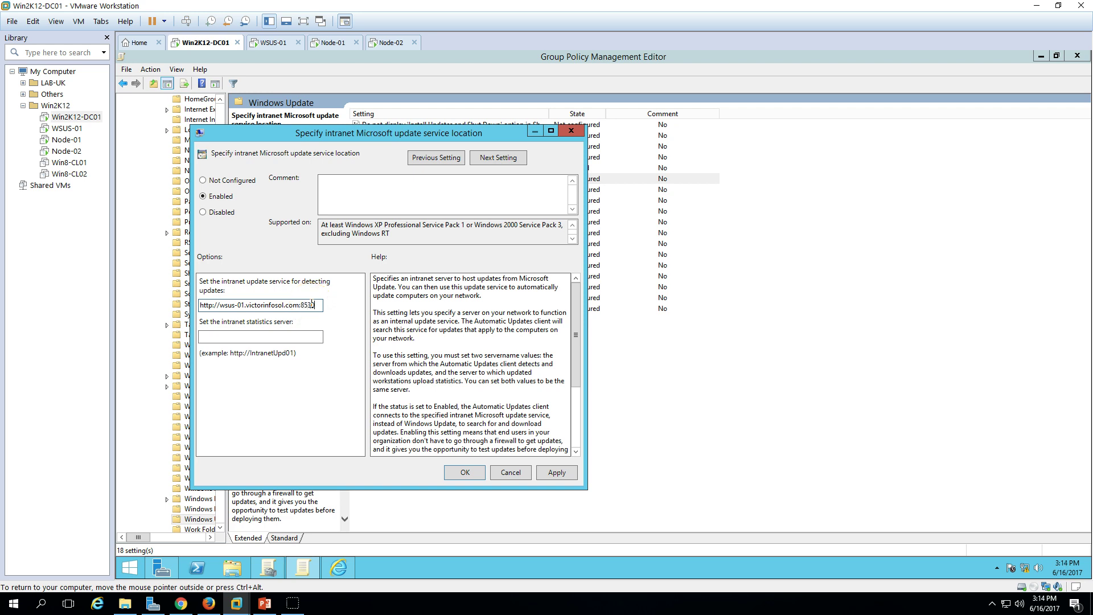
double_click(312, 304)
key(ctrl+c)
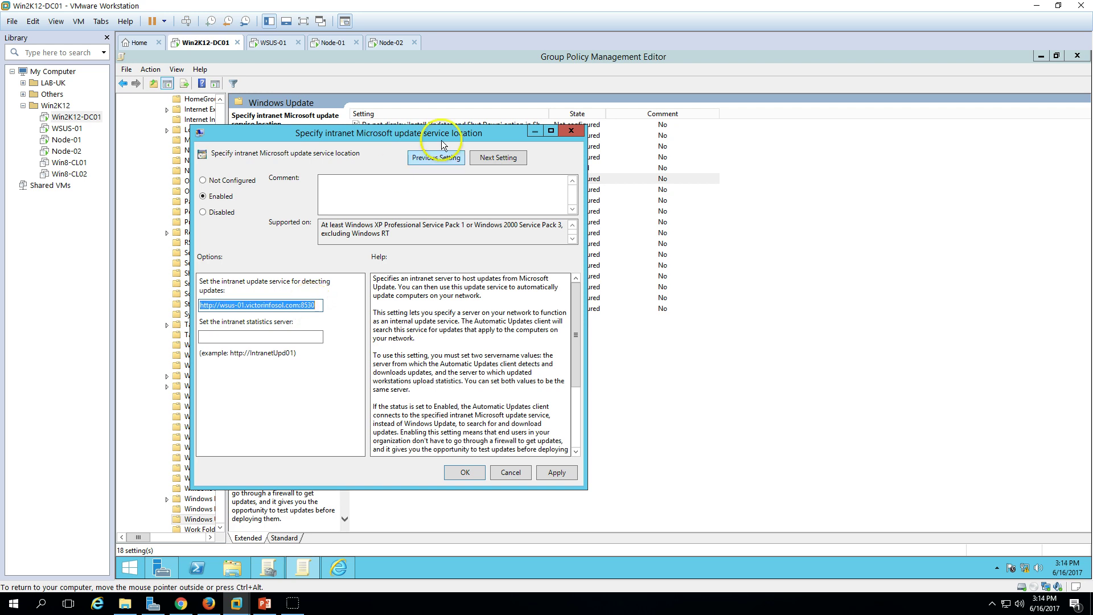
click(251, 337)
key(ctrl+v)
click(556, 473)
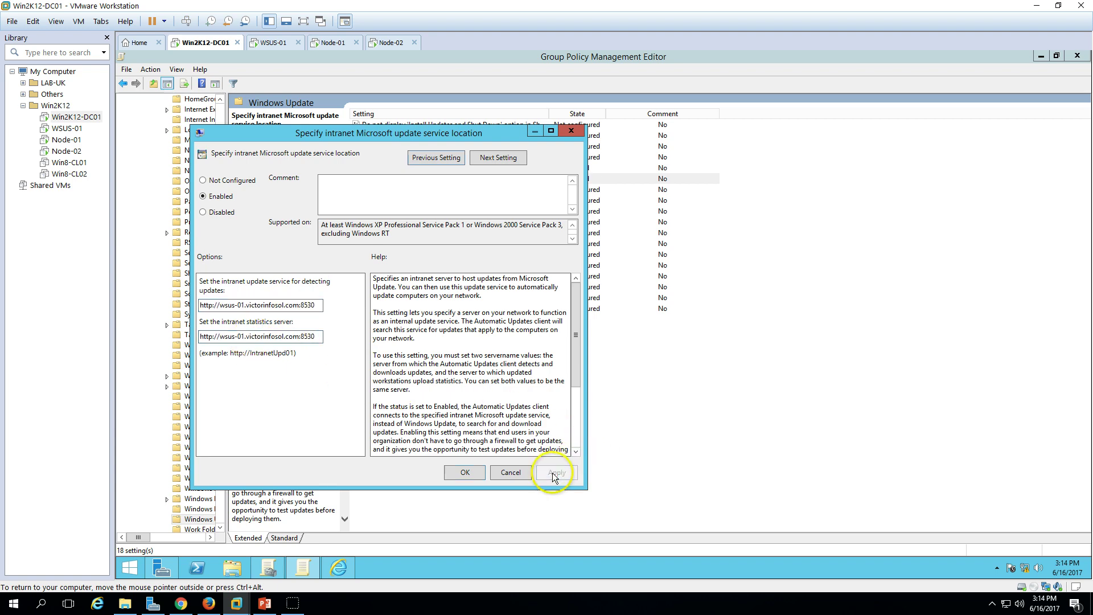
click(463, 472)
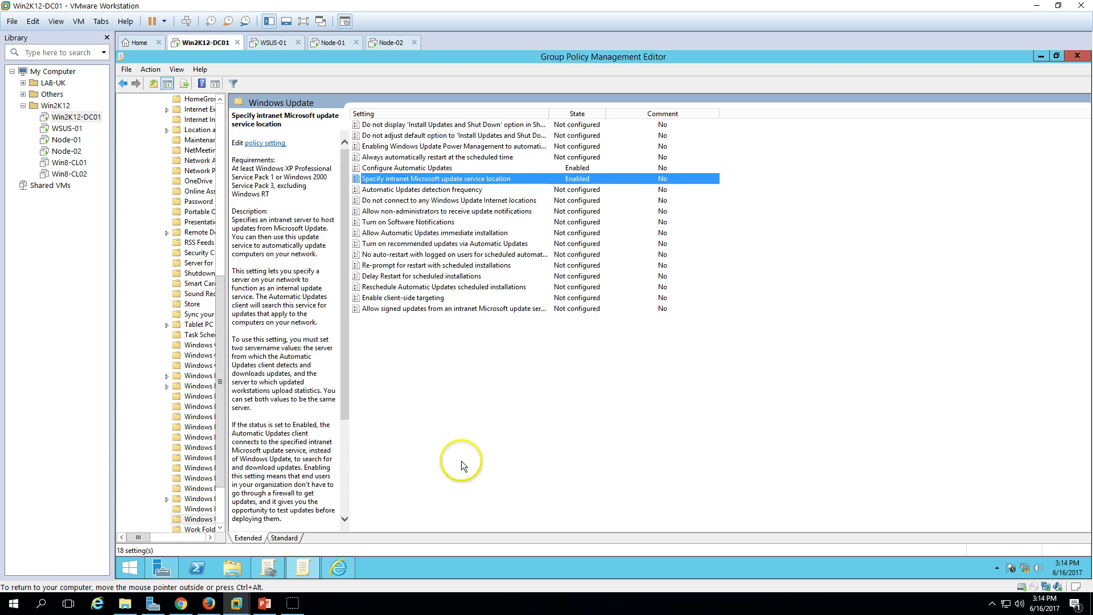
- Enable Automatic Updates detection frequency with a check interval of 1 hour and save the setting
double_click(445, 191)
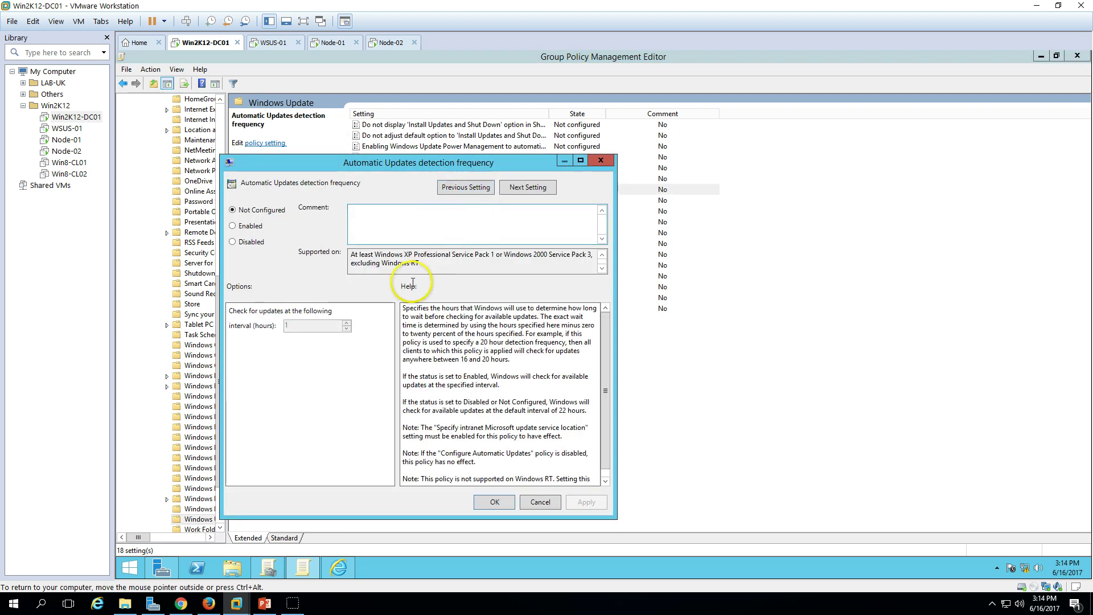
click(250, 226)
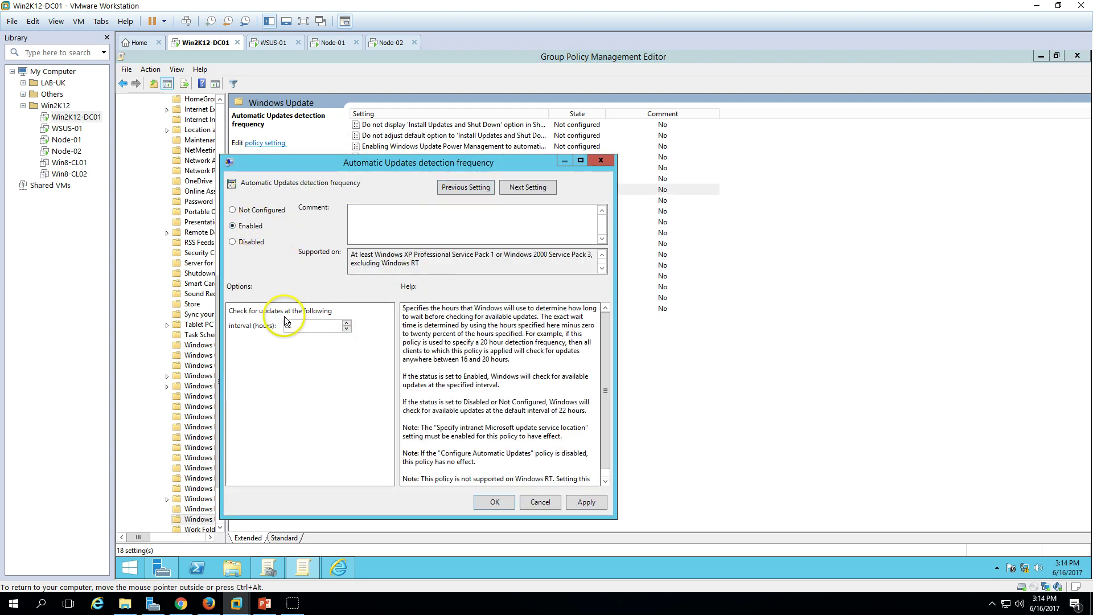
drag(313, 326, 262, 324)
text(1)
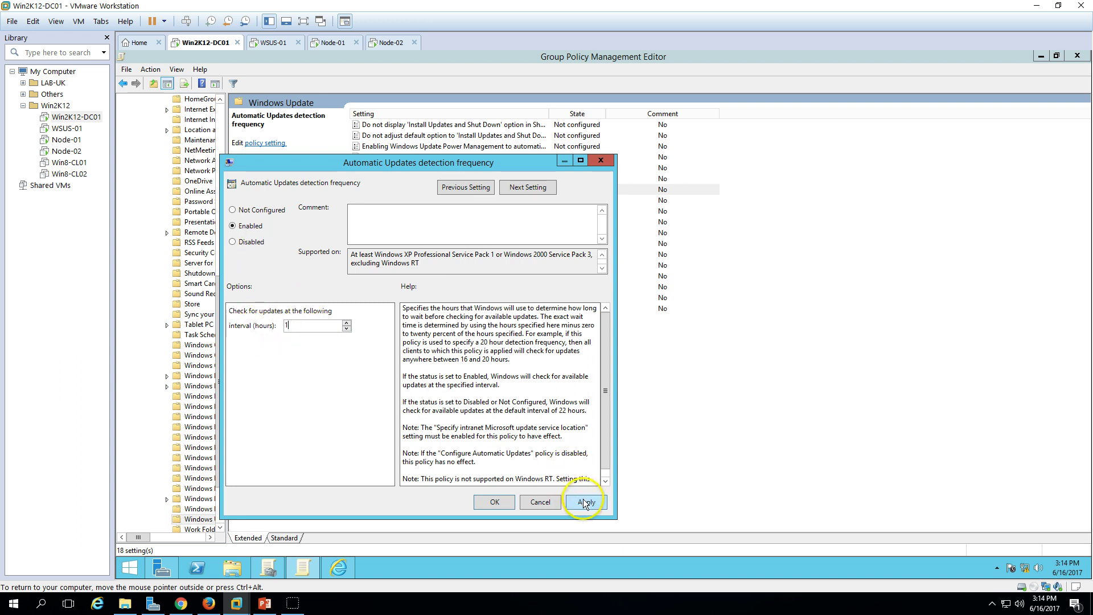
drag(364, 162, 457, 155)
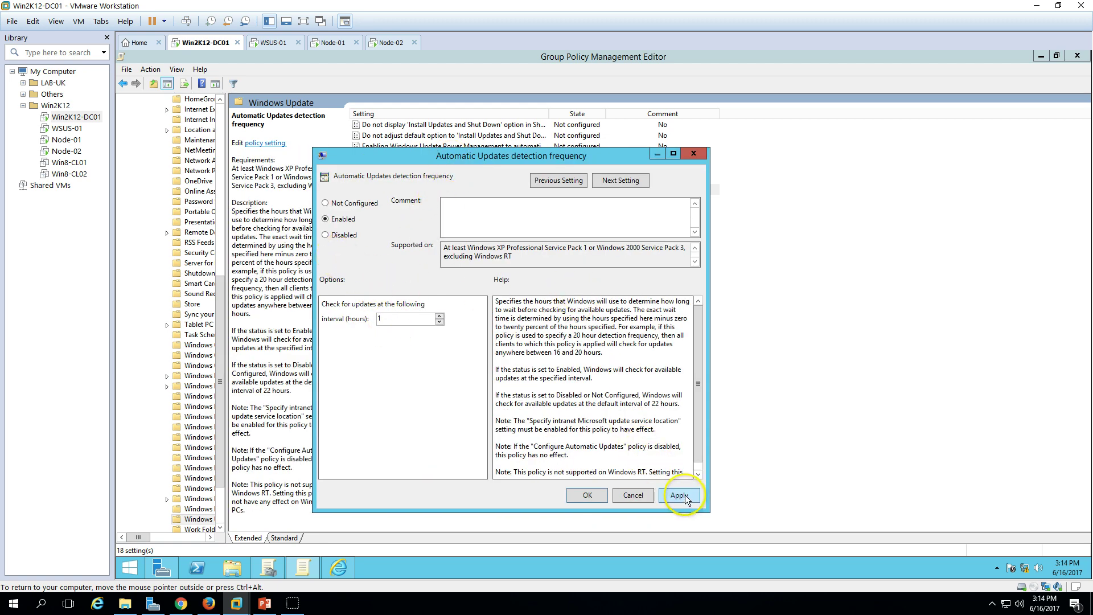
click(587, 495)
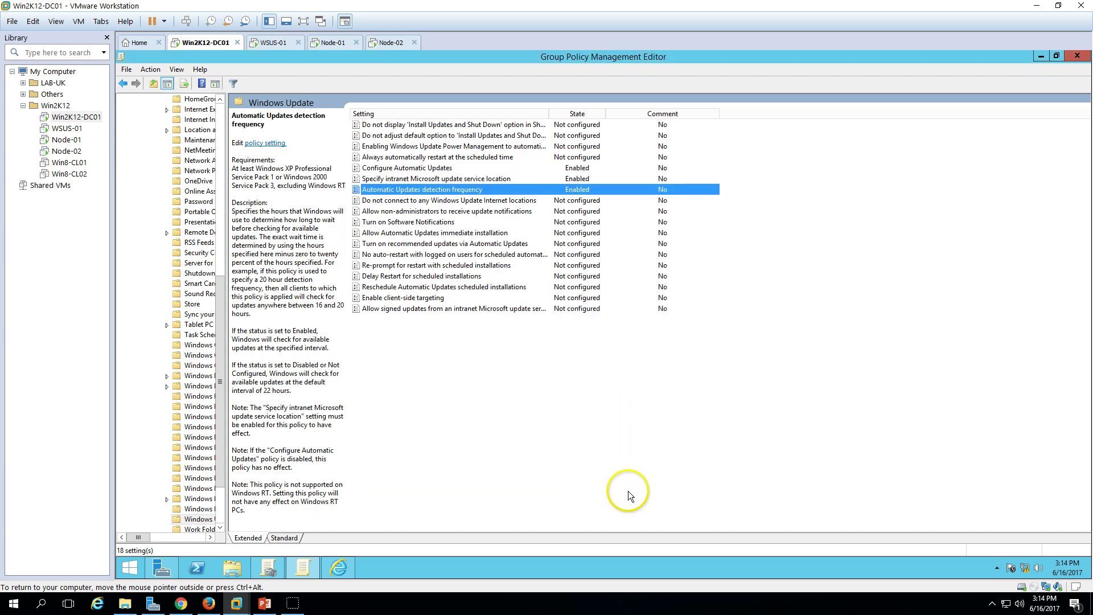
- Review the descriptions of the enabled Windows Update policies and of Allow Automatic Updates immediate installation
click(472, 200)
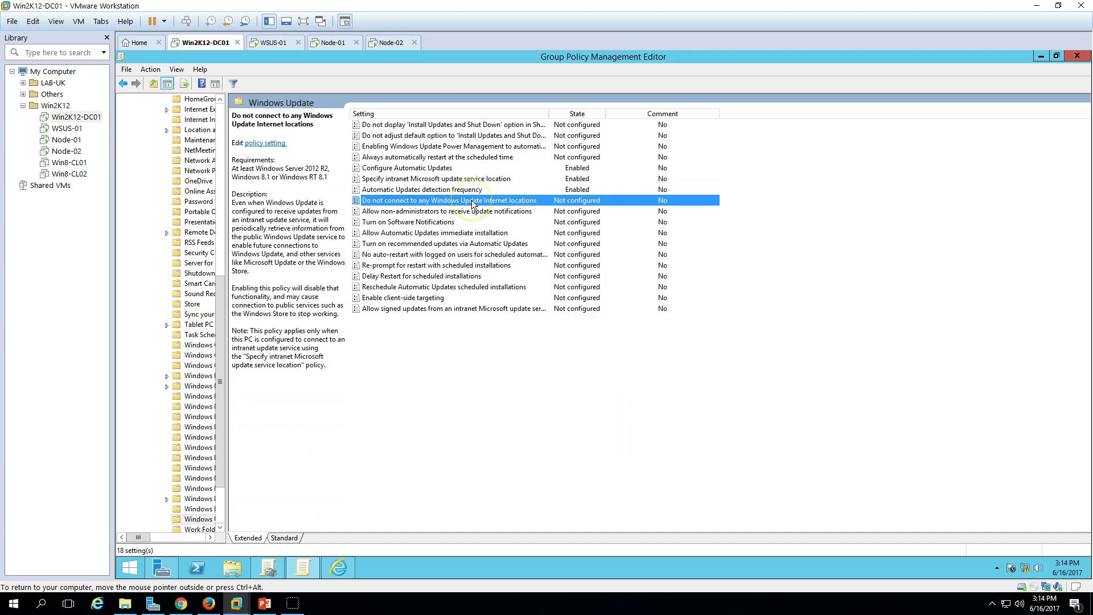
click(447, 179)
click(464, 191)
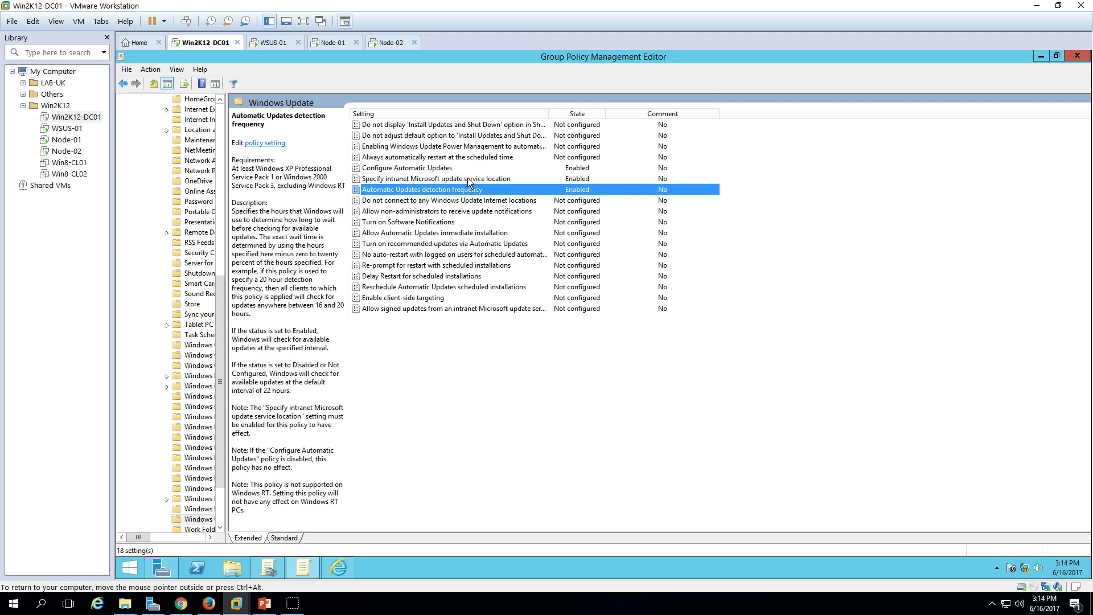
click(468, 180)
click(468, 168)
click(466, 178)
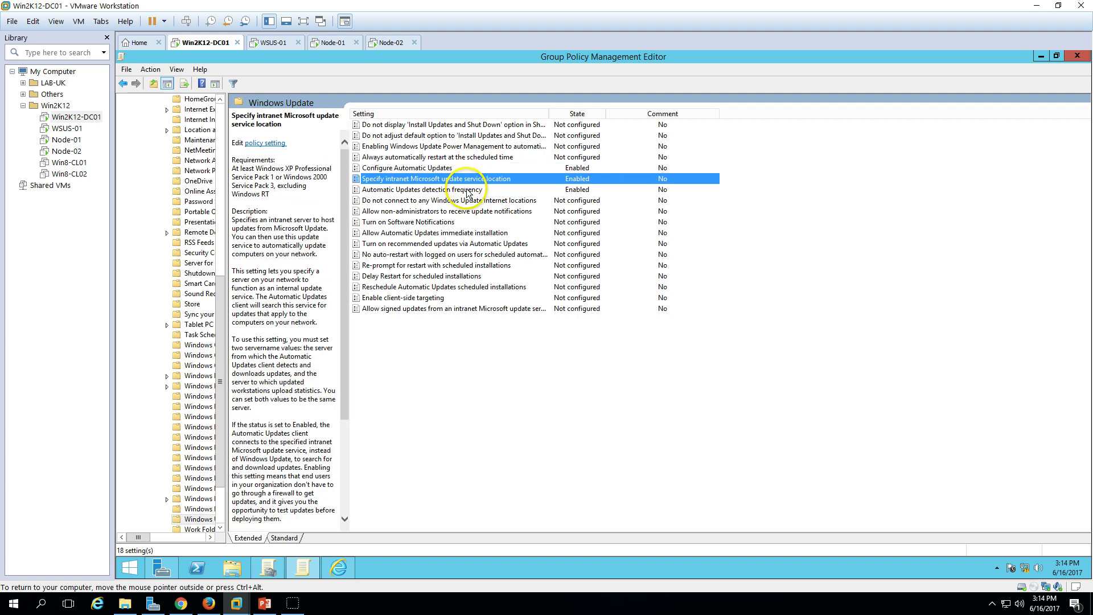
click(476, 190)
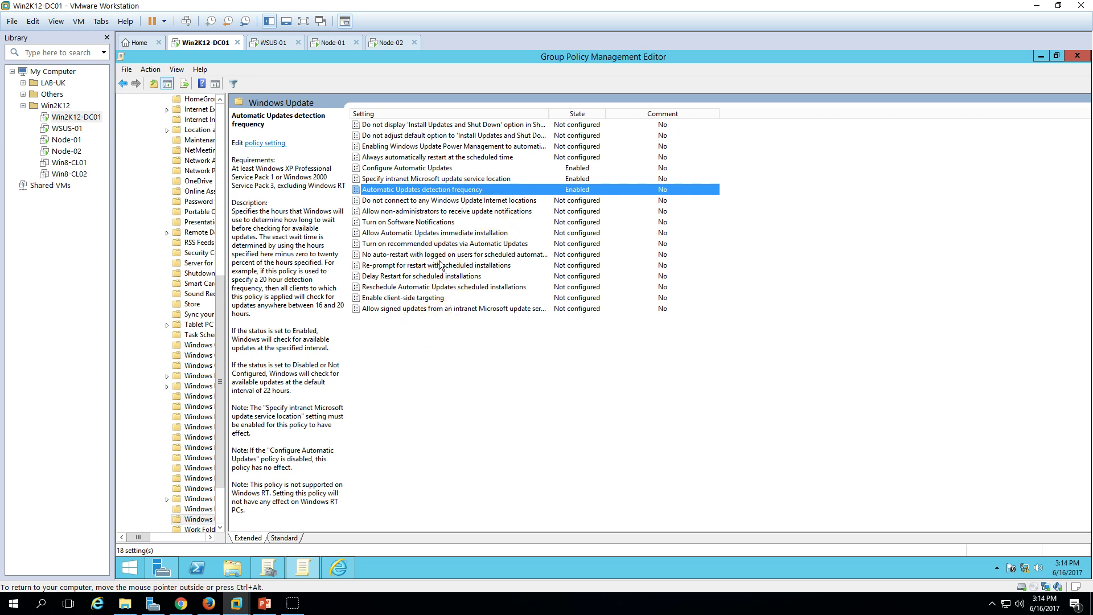
click(451, 232)
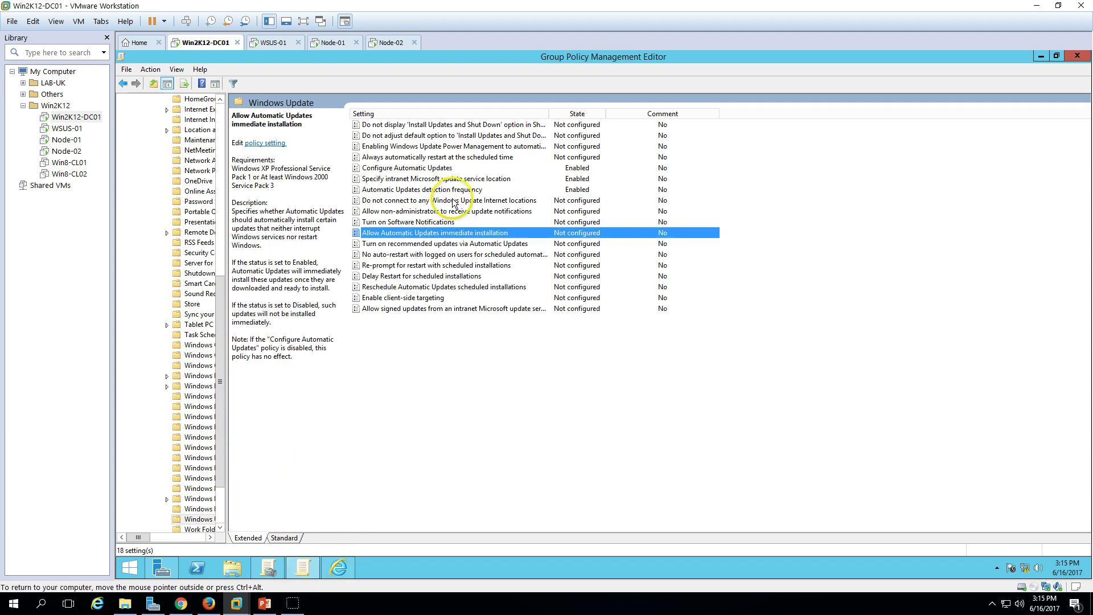
- Enable the Do not connect to any Windows Update Internet locations policy and save the setting
click(407, 201)
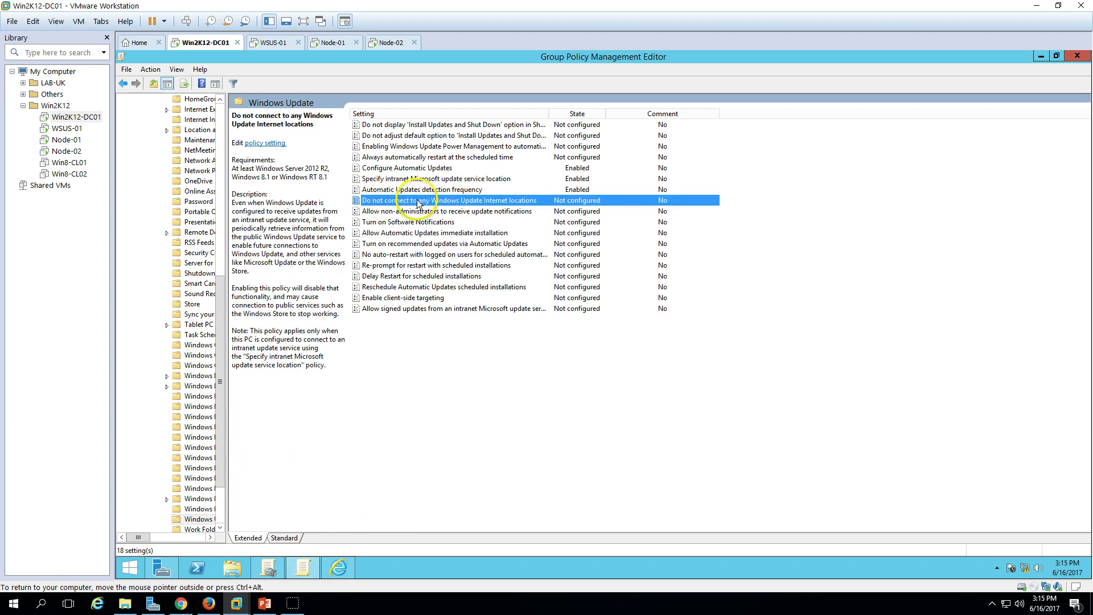
double_click(527, 202)
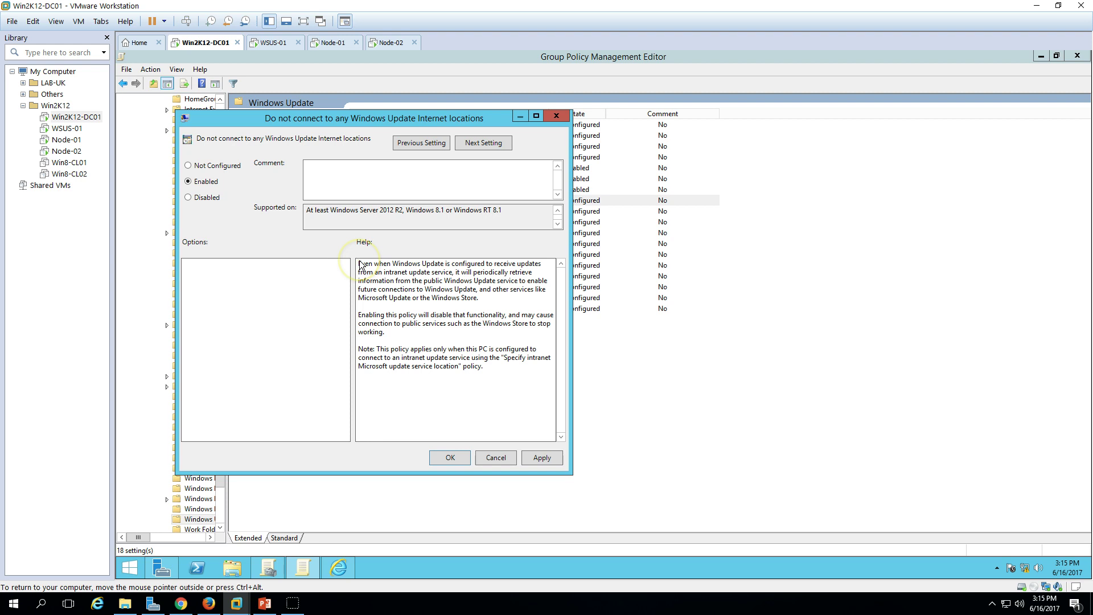
key(ctrl+a)
click(493, 365)
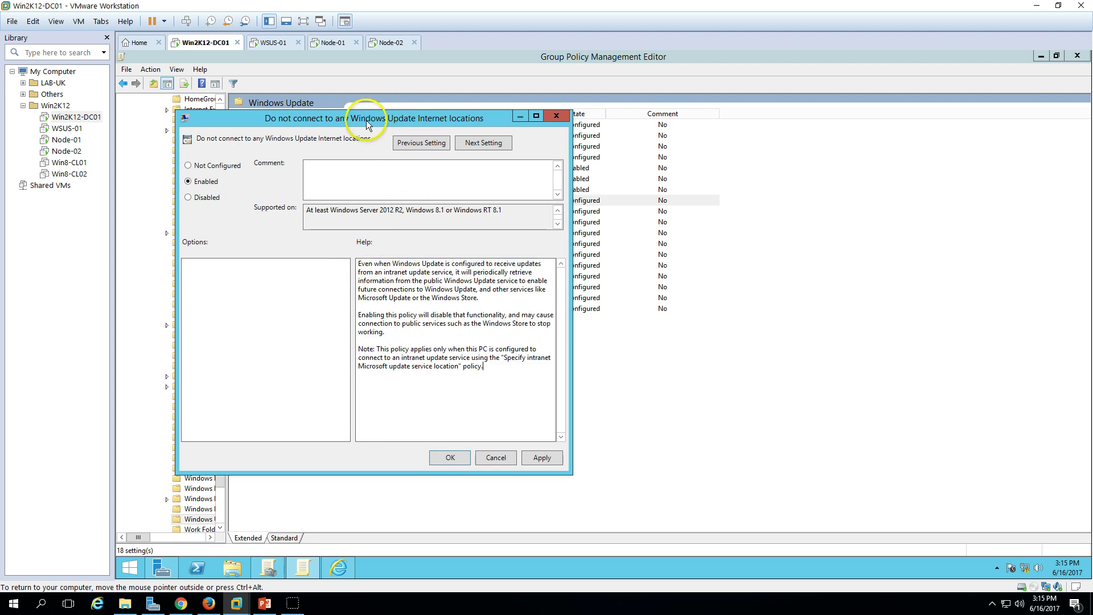
drag(367, 122, 517, 121)
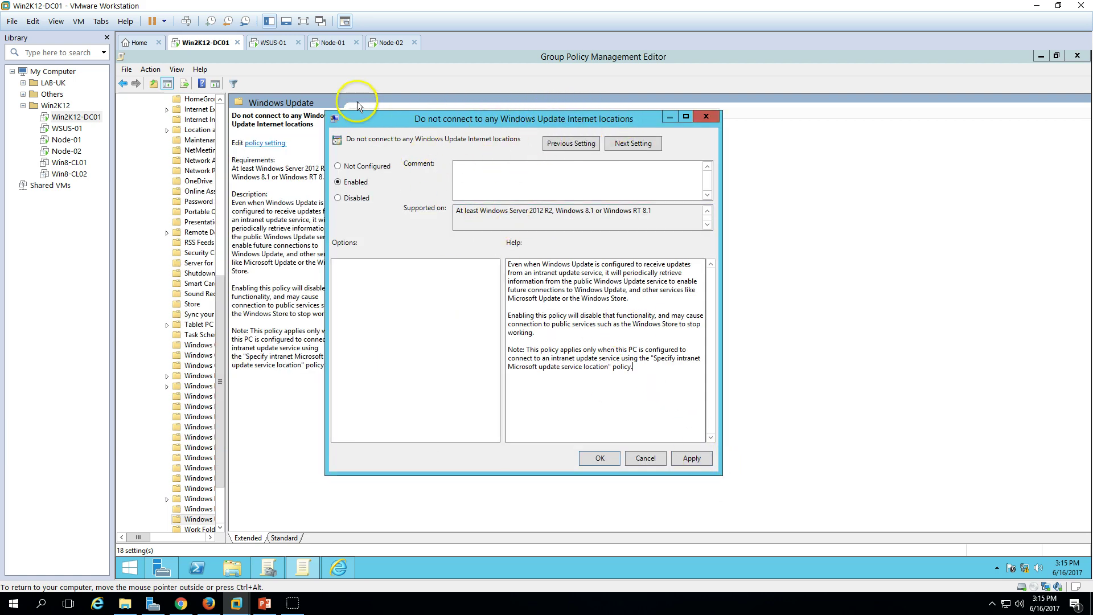
click(336, 43)
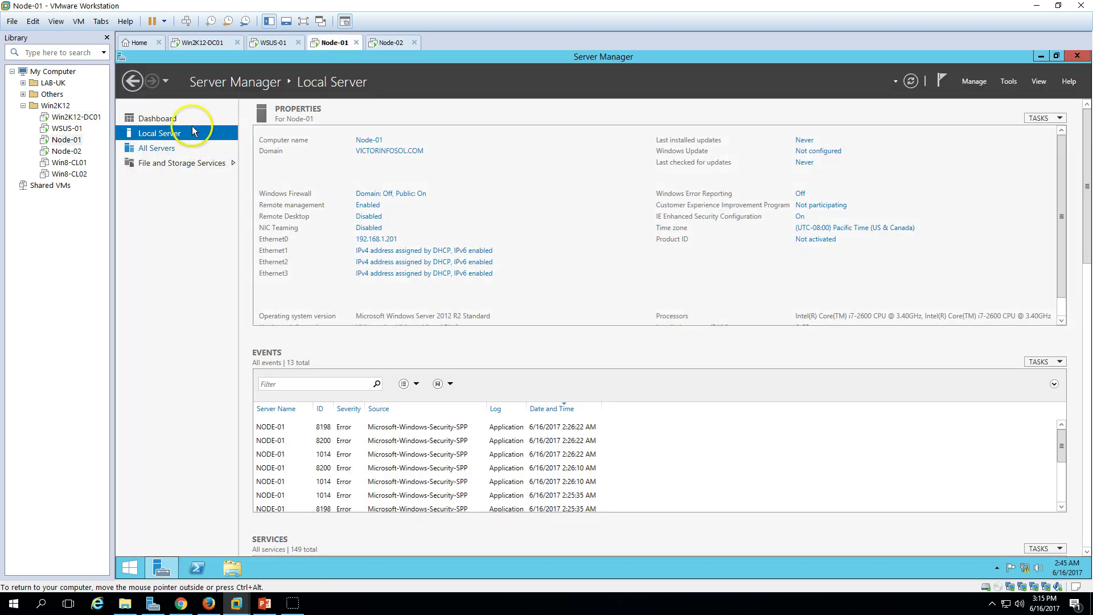
click(206, 116)
click(273, 43)
click(205, 43)
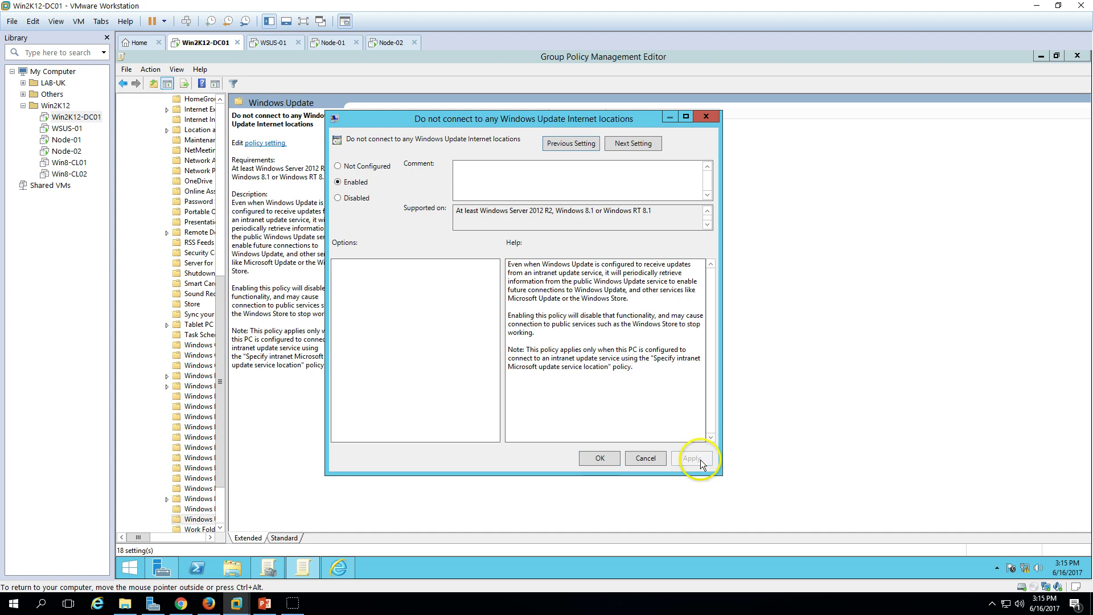
click(599, 459)
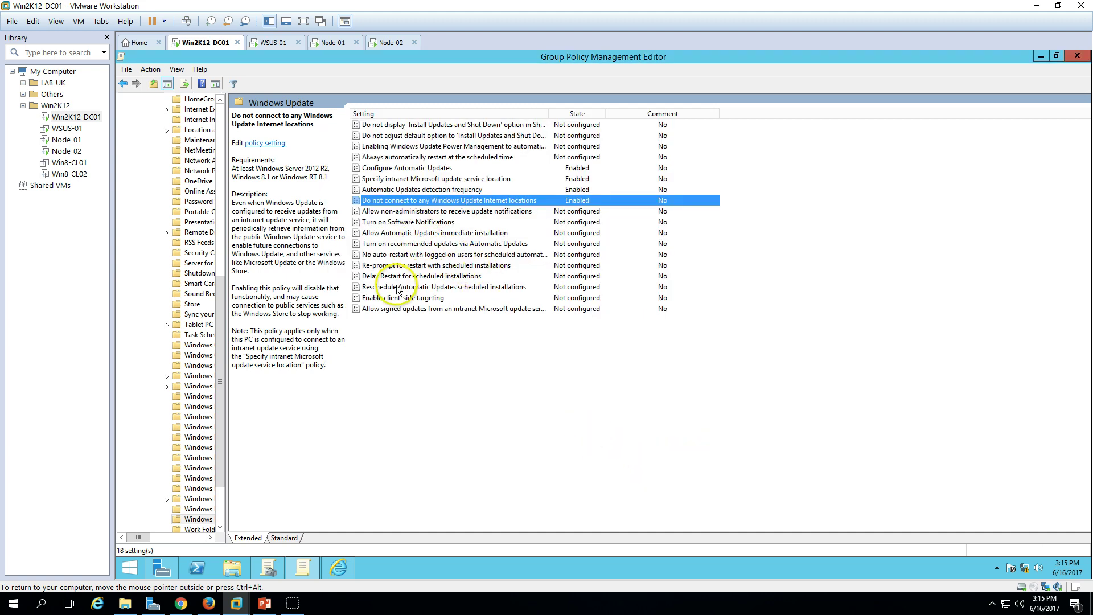
- Enable the Allow Automatic Updates immediate installation policy, reading its help text, and save the setting
click(411, 234)
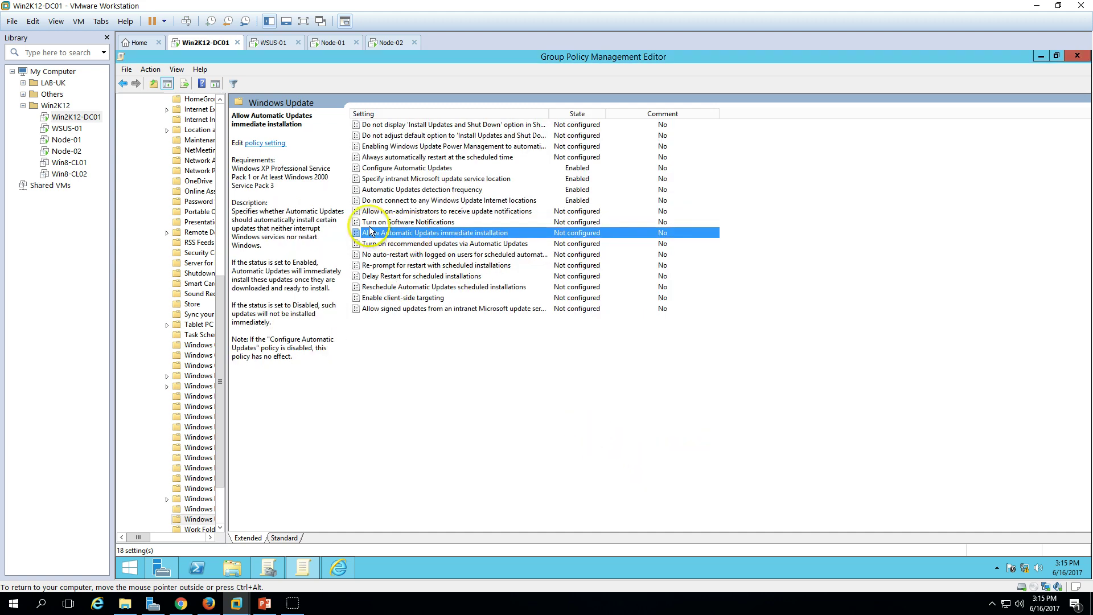
double_click(482, 239)
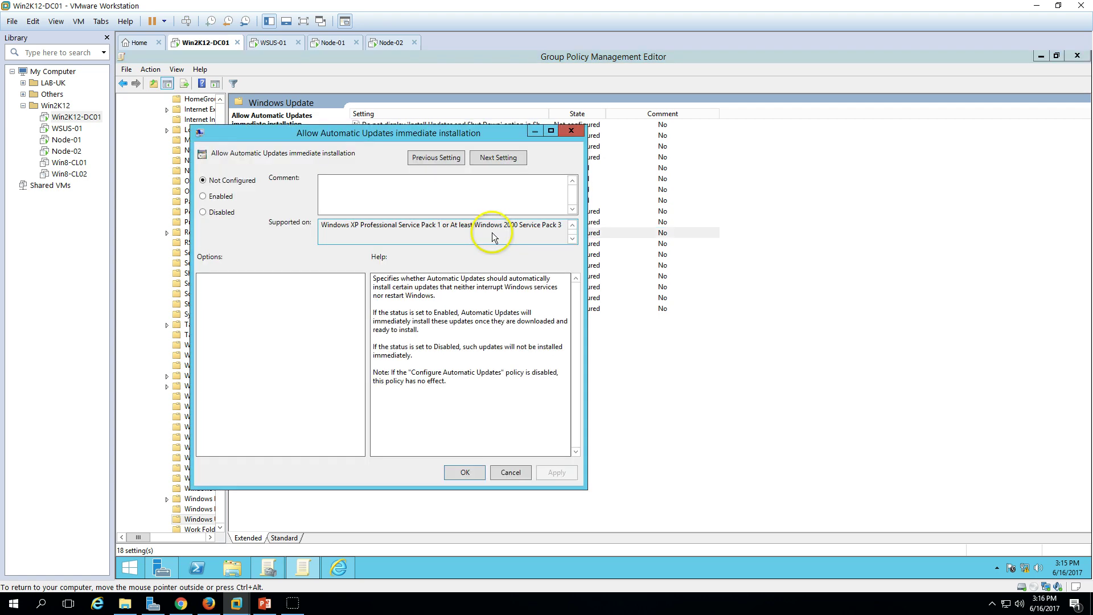
click(227, 196)
drag(344, 140, 415, 135)
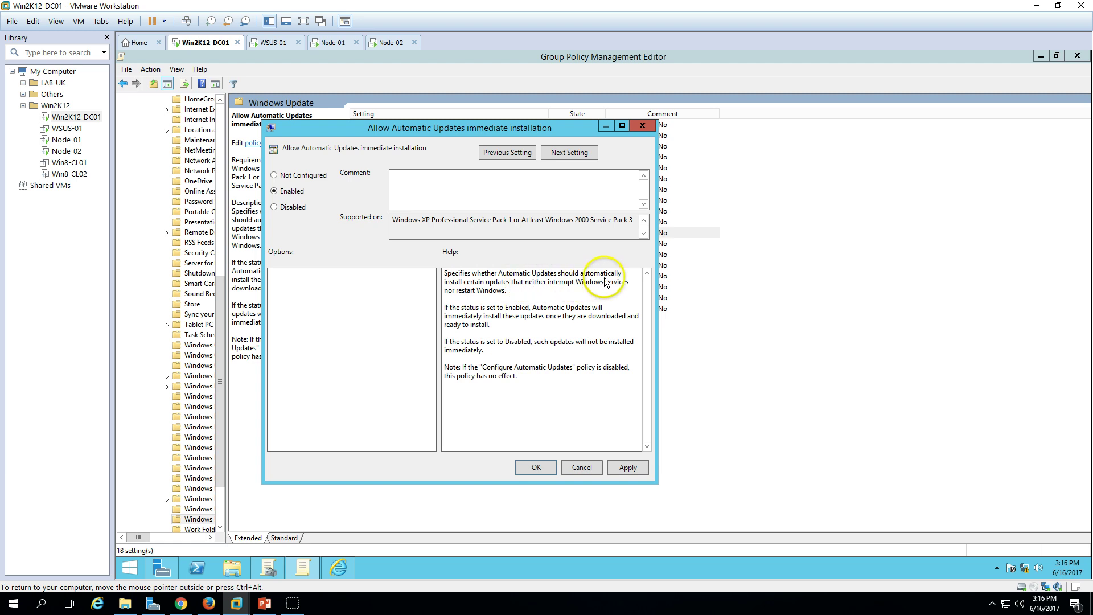
double_click(548, 308)
drag(453, 316, 631, 322)
click(572, 338)
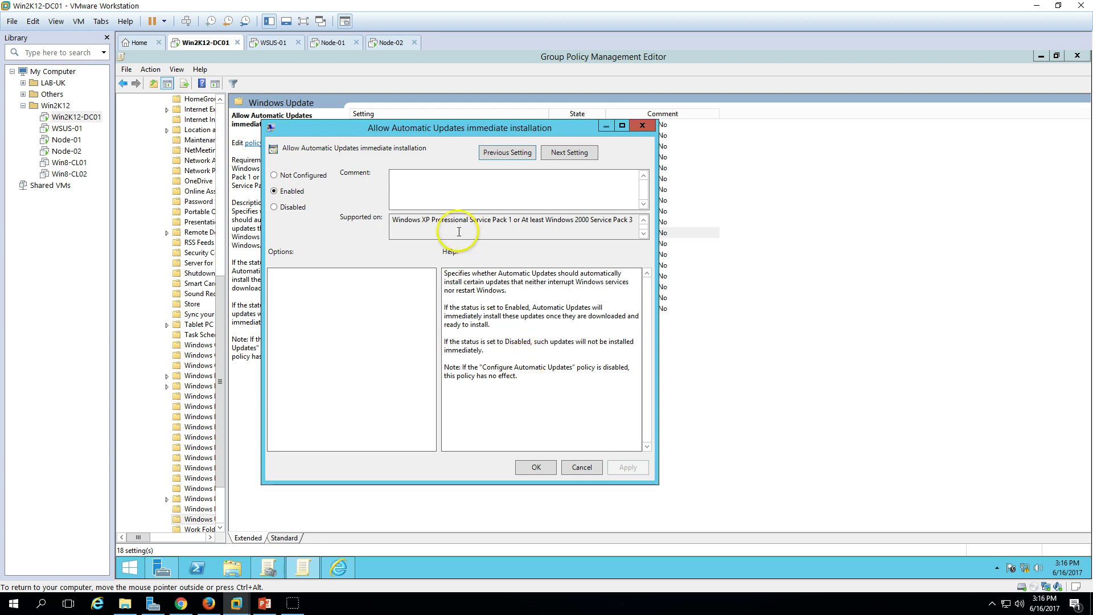
click(537, 467)
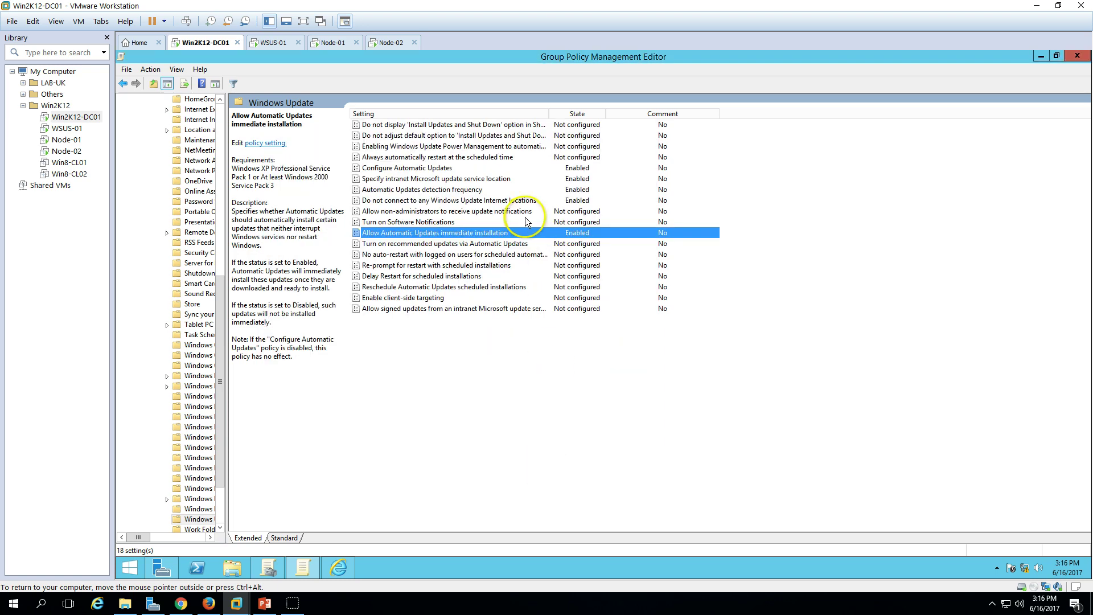
- Enable Re-prompt for restart with scheduled installations with a wait period of 30 minutes and save the setting
click(487, 244)
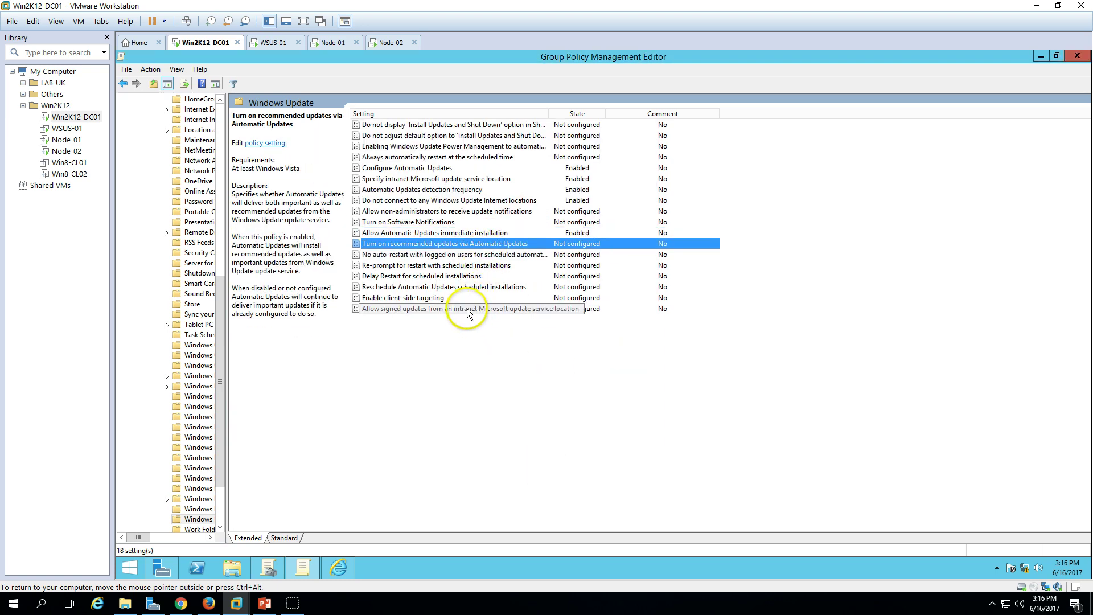
click(464, 309)
click(463, 297)
click(465, 276)
click(467, 266)
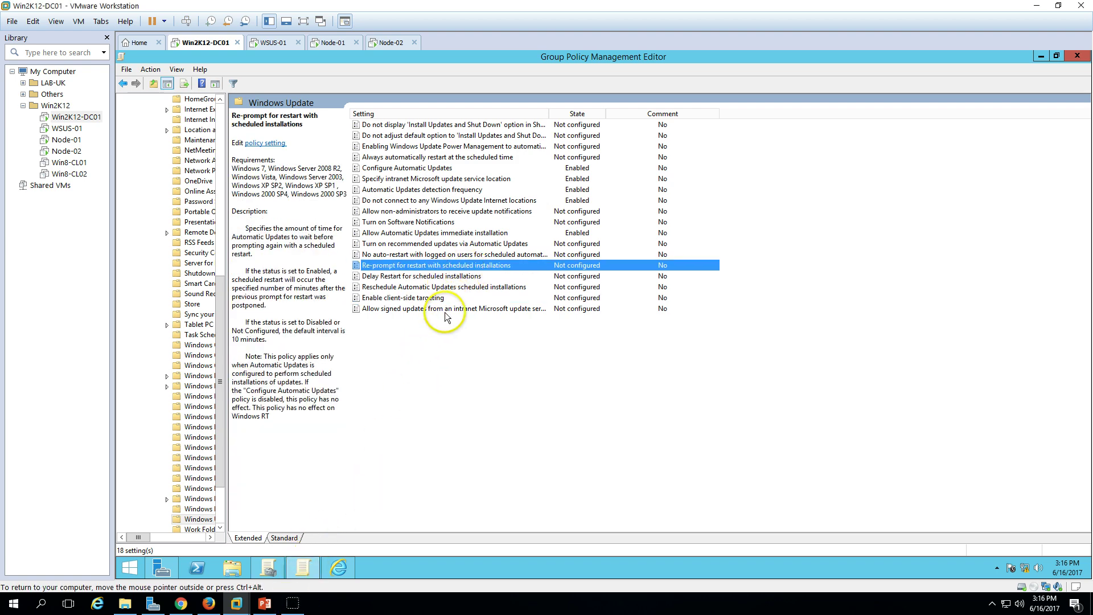
click(390, 276)
click(404, 266)
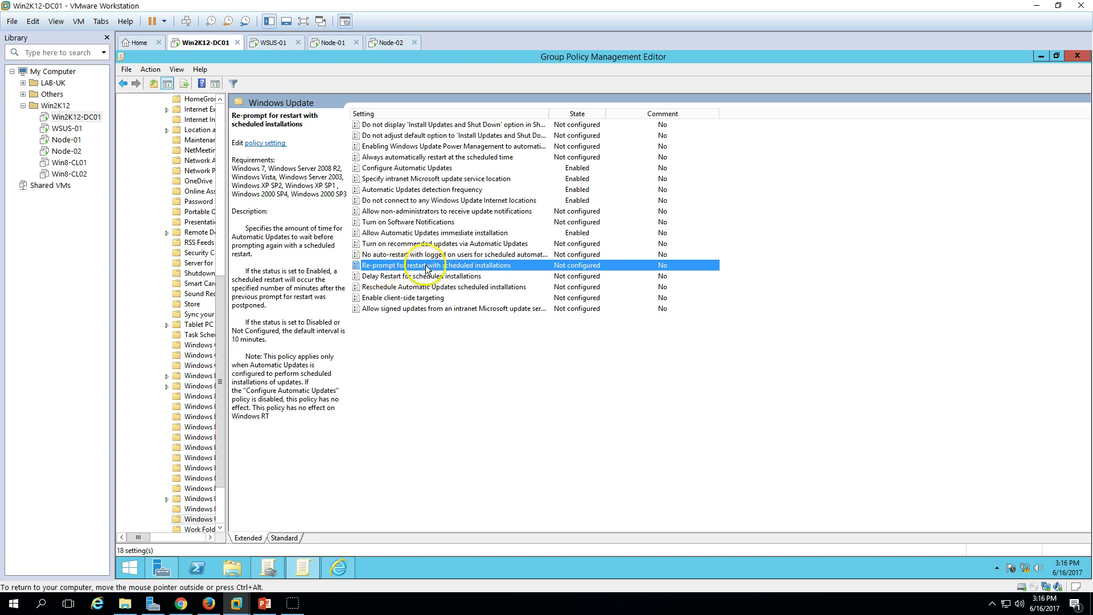
double_click(456, 268)
click(252, 230)
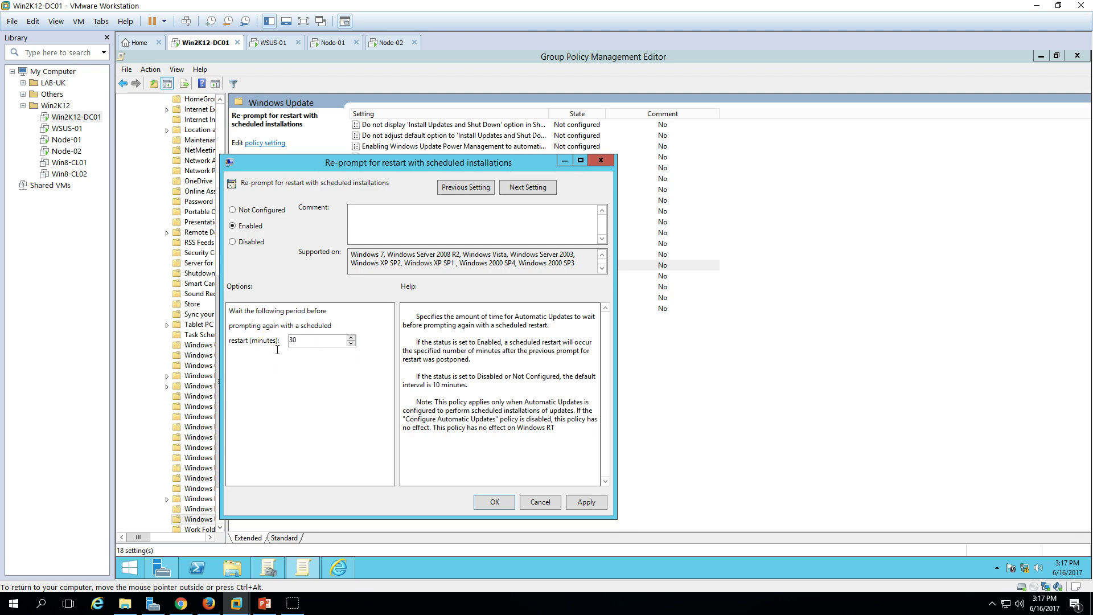
click(590, 501)
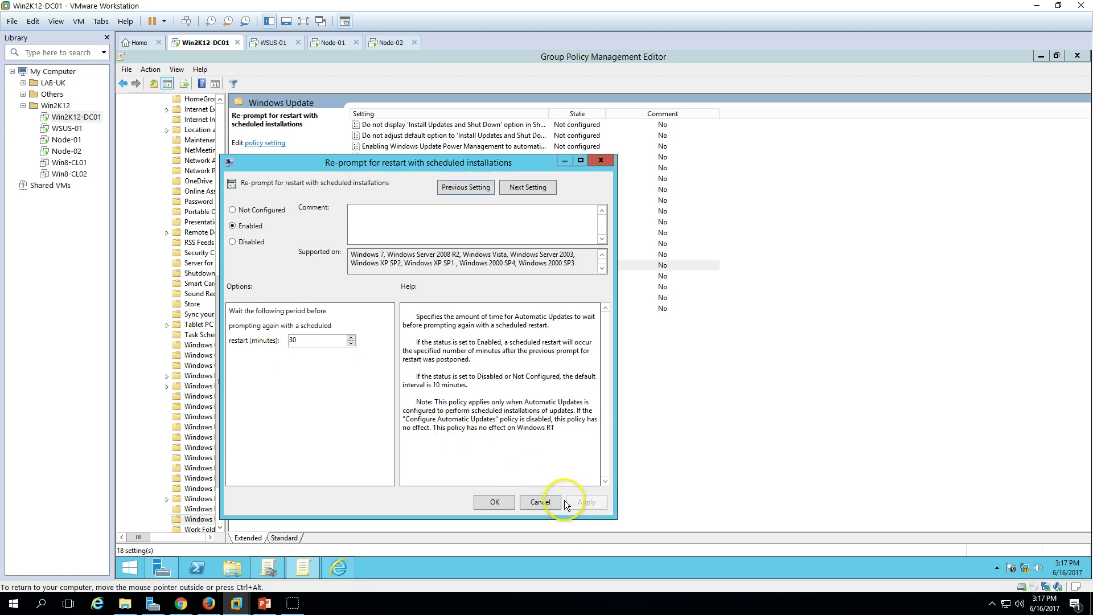
click(495, 502)
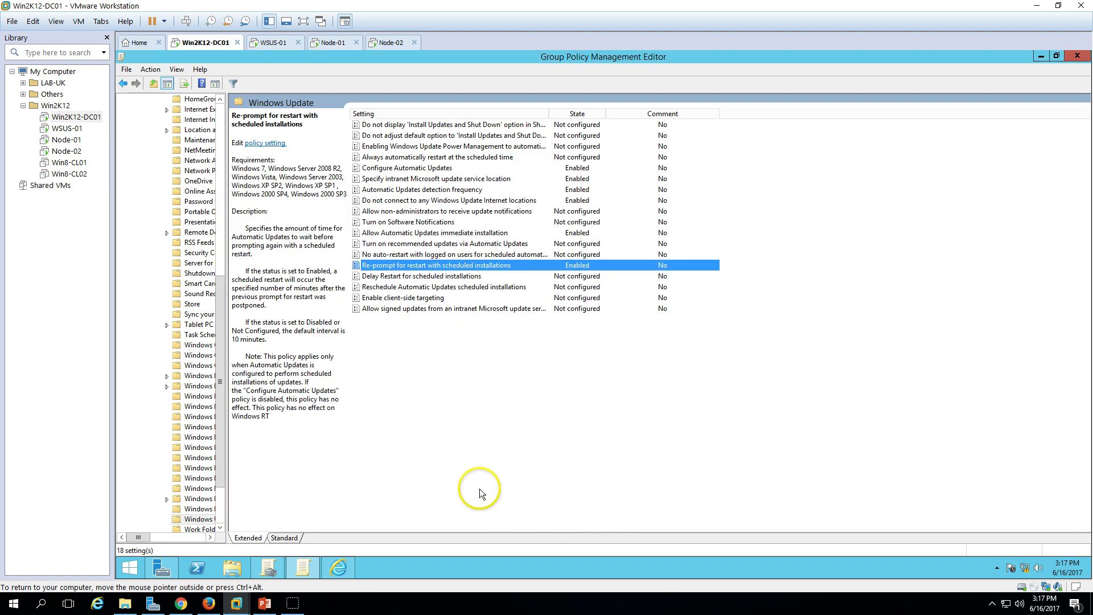
- Look over the remaining Windows Update policies and close the policy editor for WSUS-Update
click(433, 277)
click(432, 309)
click(434, 287)
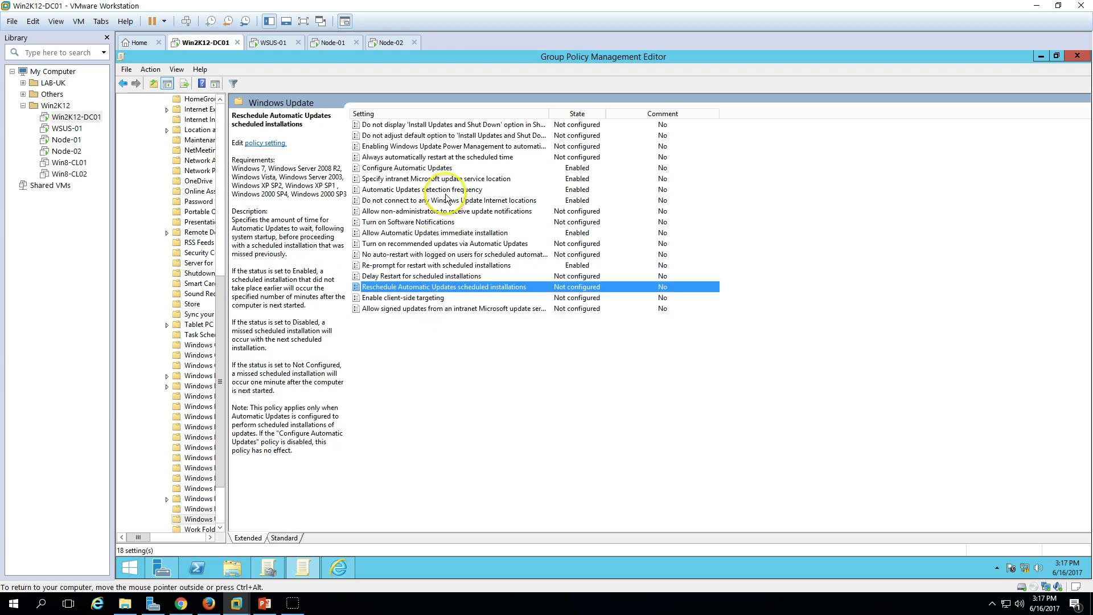
click(446, 191)
click(439, 125)
click(473, 391)
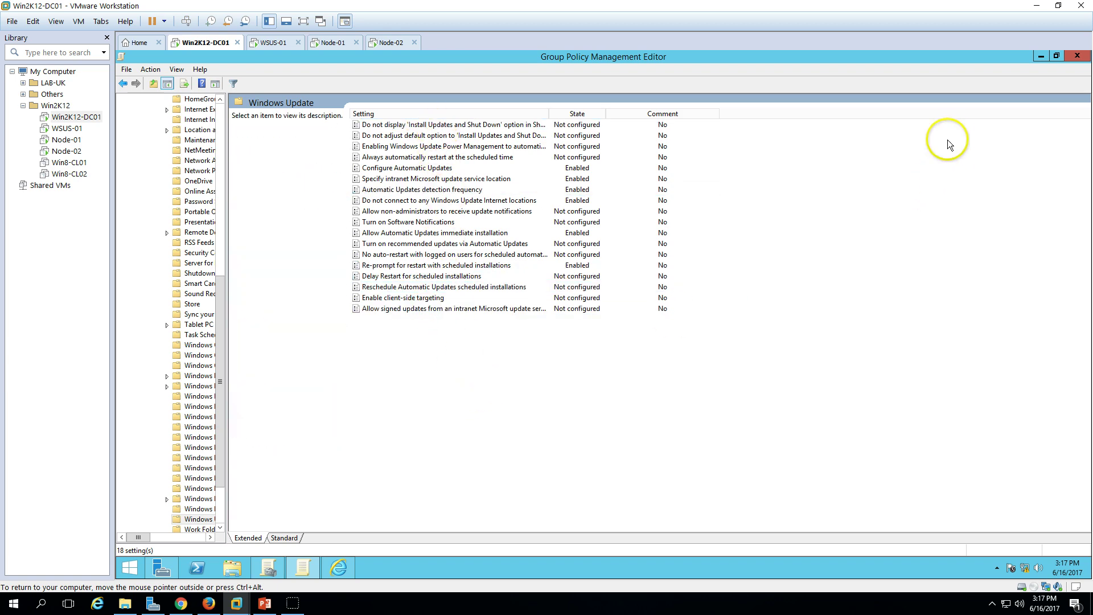
click(1078, 57)
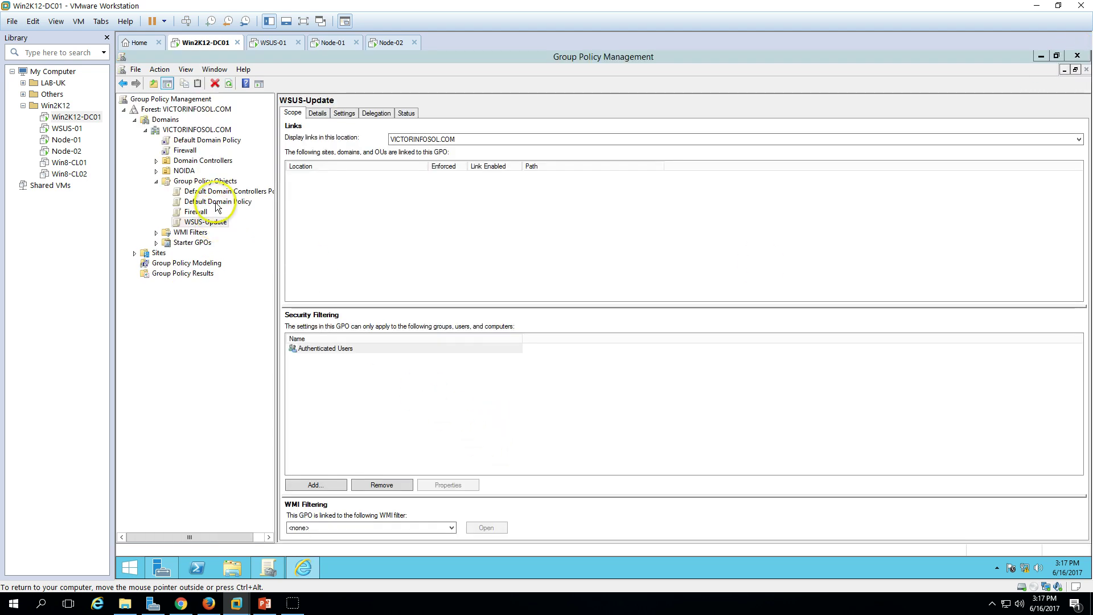
- Expand the NOIDA organizational unit and display the group policy objects linked to its Servers unit
click(156, 172)
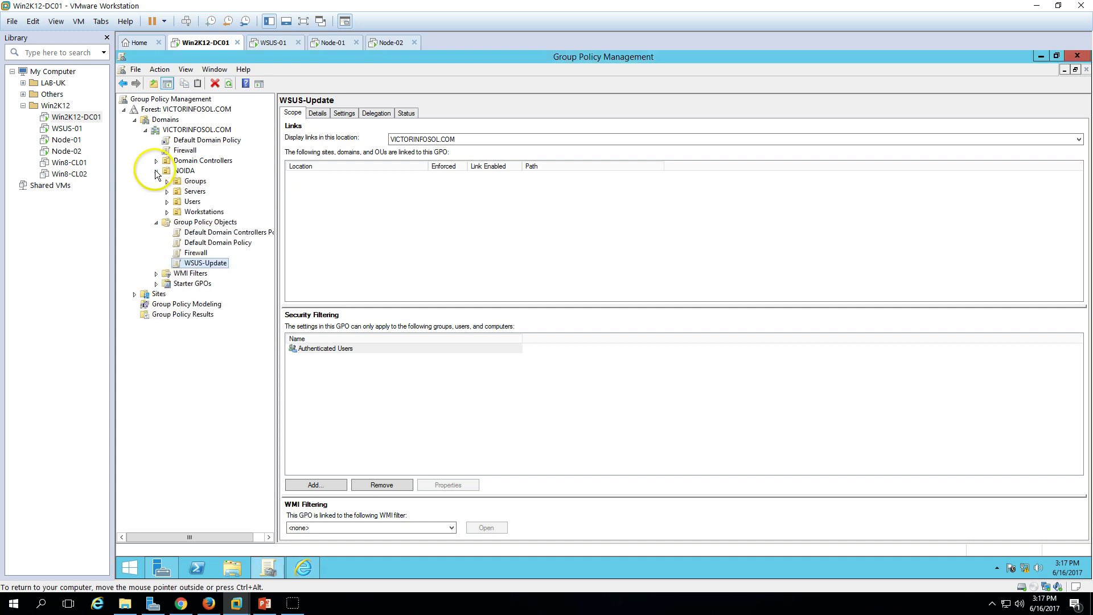
click(195, 194)
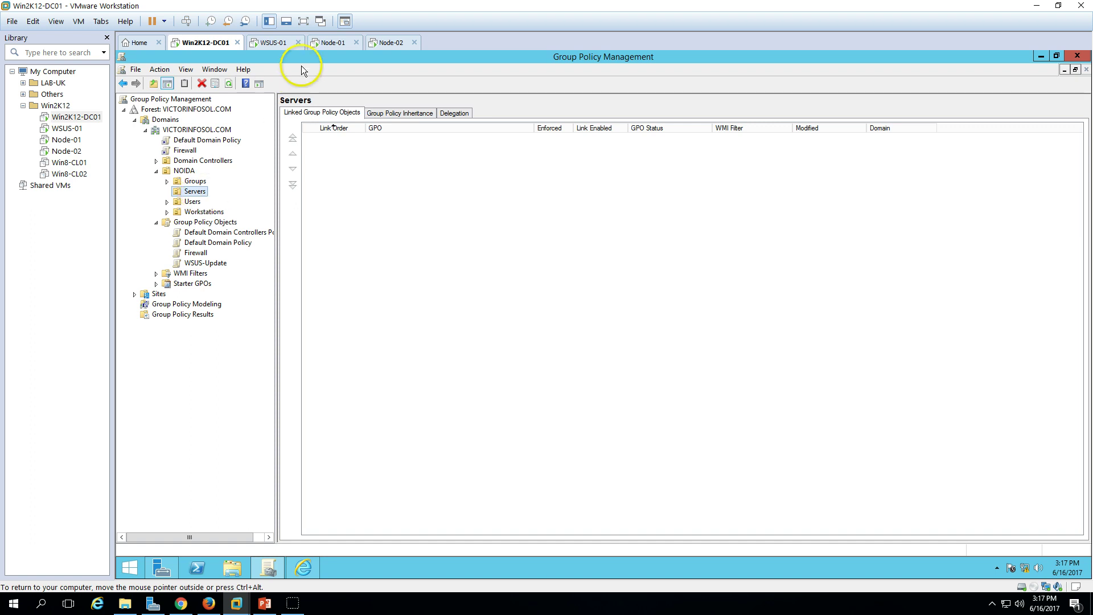
click(335, 45)
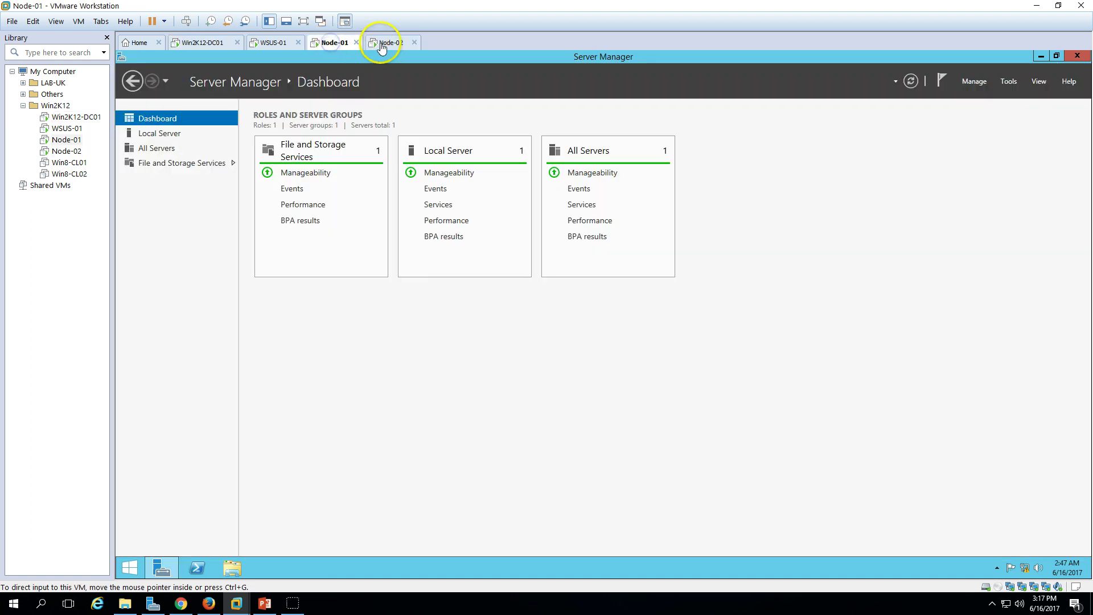
click(225, 43)
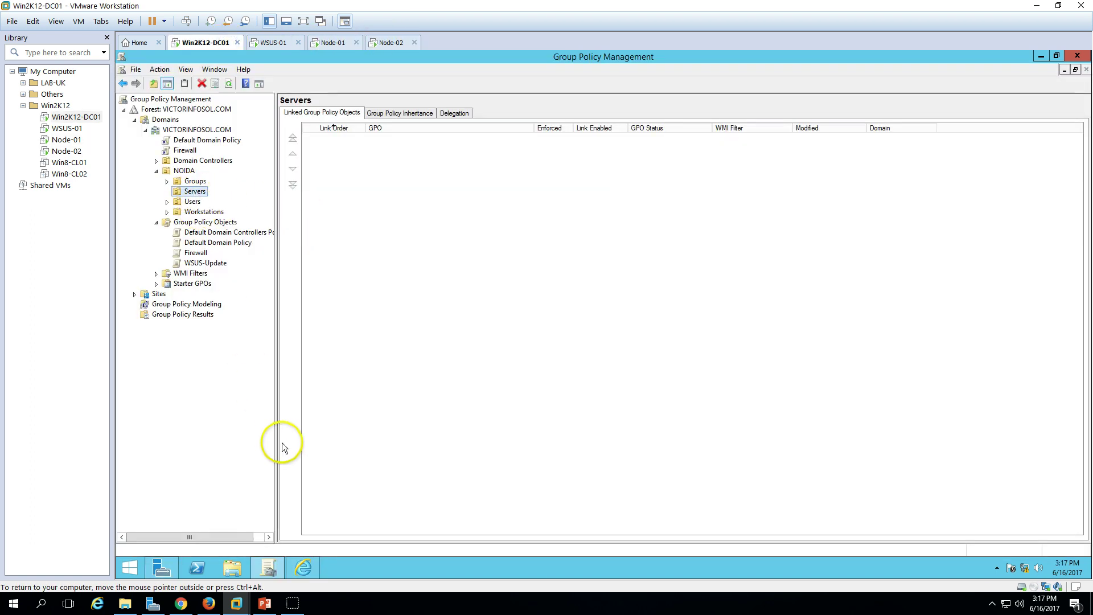
- Open Active Directory Users and Computers from Server Manager and check which computers the NOIDA Servers unit contains, comparing them with the node VMs
click(162, 570)
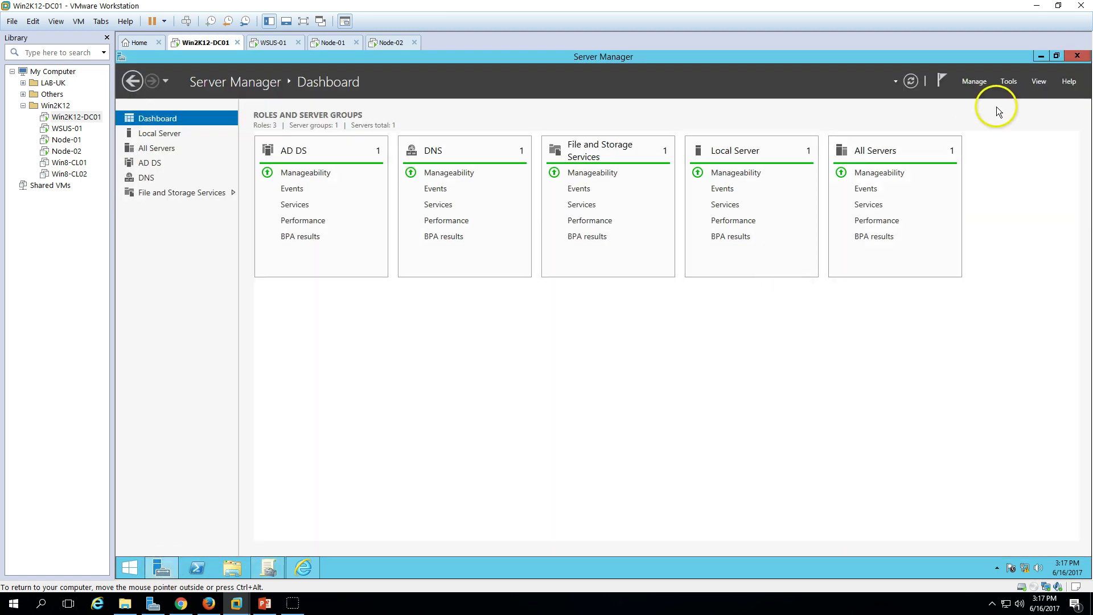
click(1009, 81)
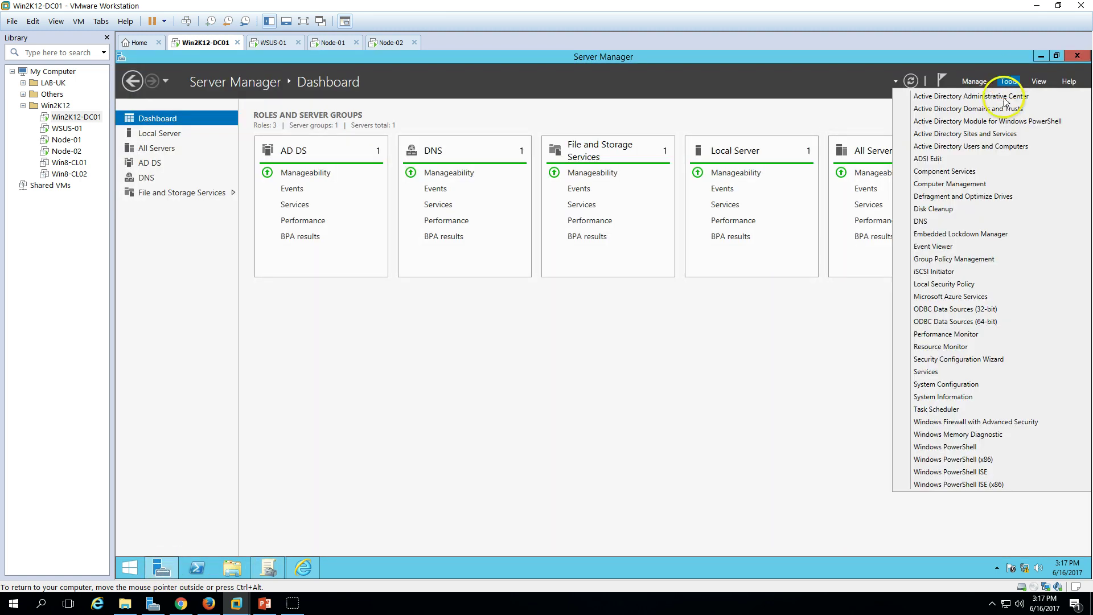
click(989, 149)
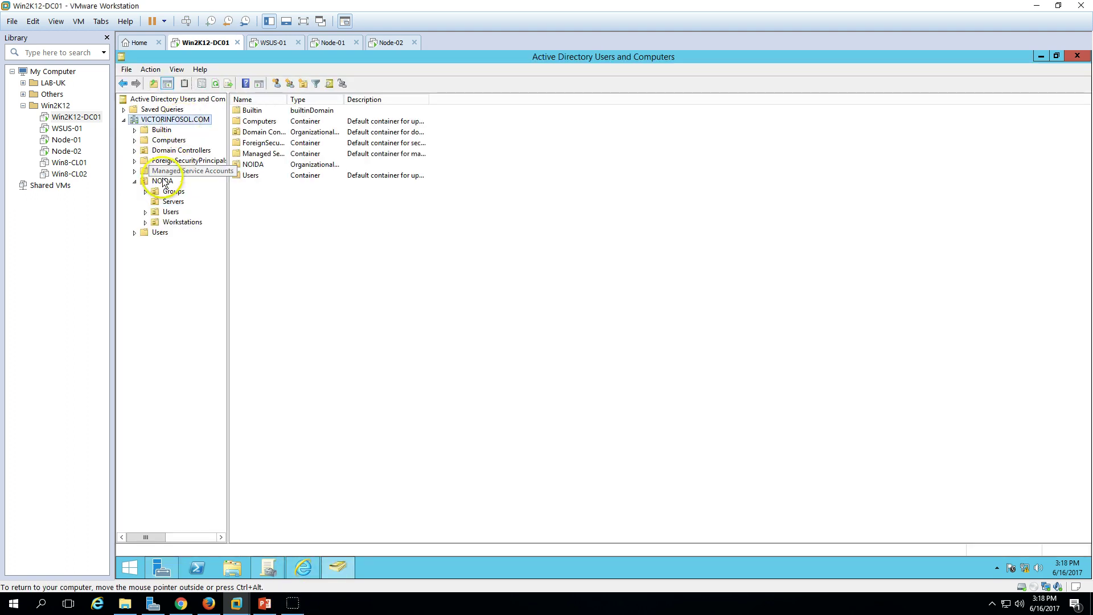
click(163, 181)
click(173, 201)
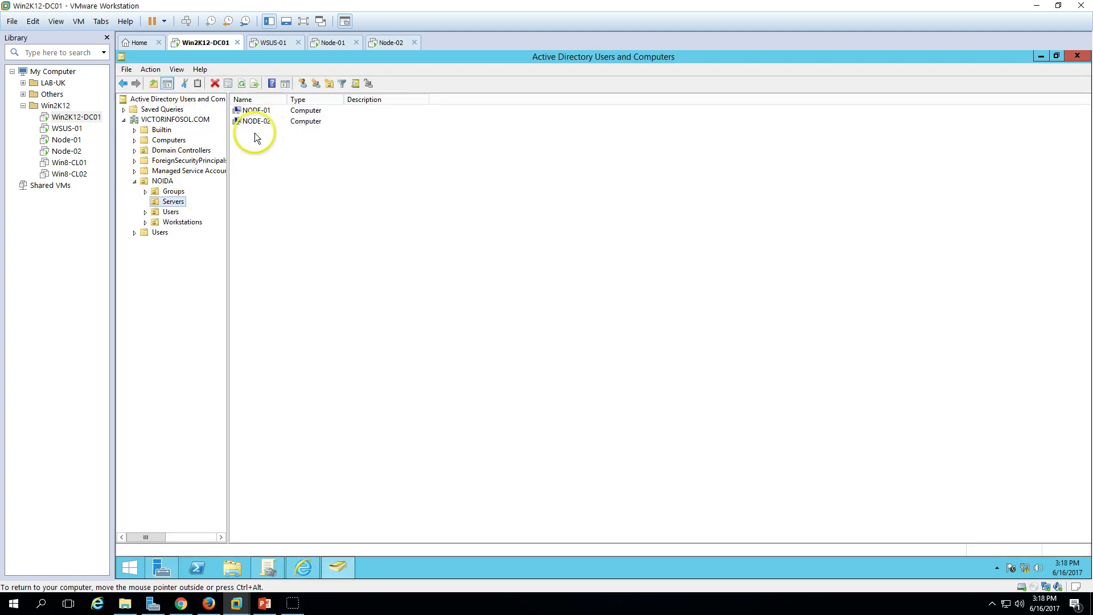
drag(255, 137, 245, 112)
click(340, 45)
click(378, 42)
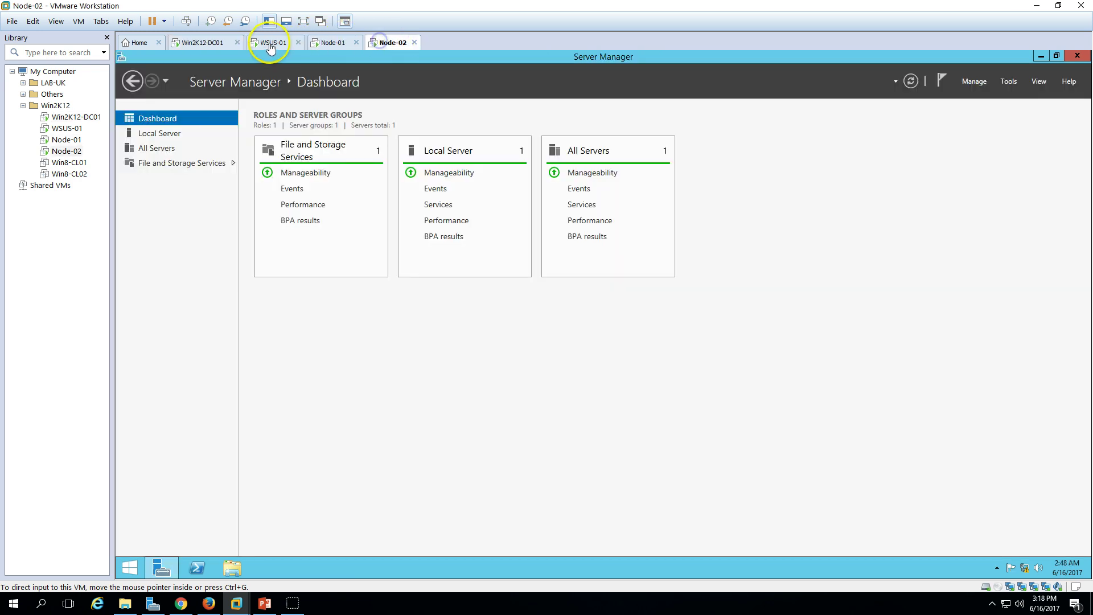
click(211, 42)
click(271, 135)
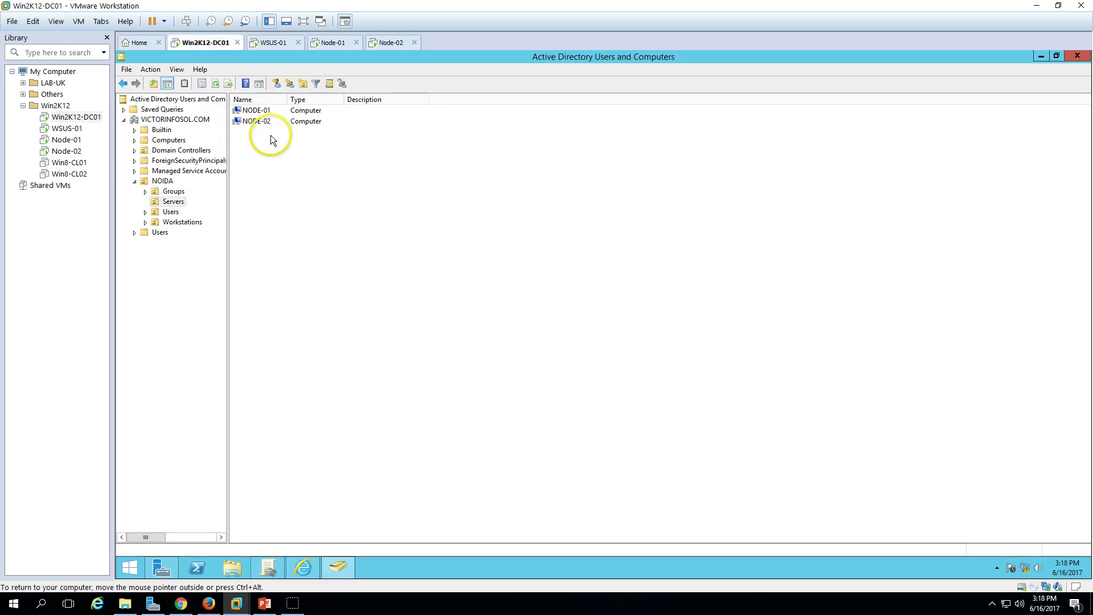
- Return to Group Policy Management and link the existing WSUS-Update group policy object to the NOIDA Servers unit
click(341, 569)
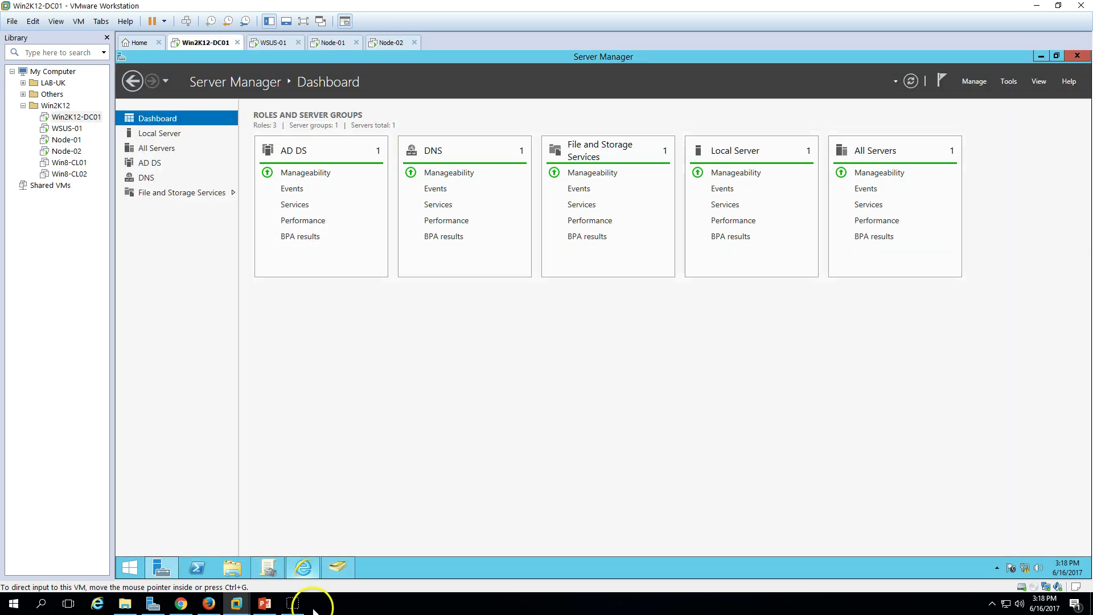
click(265, 565)
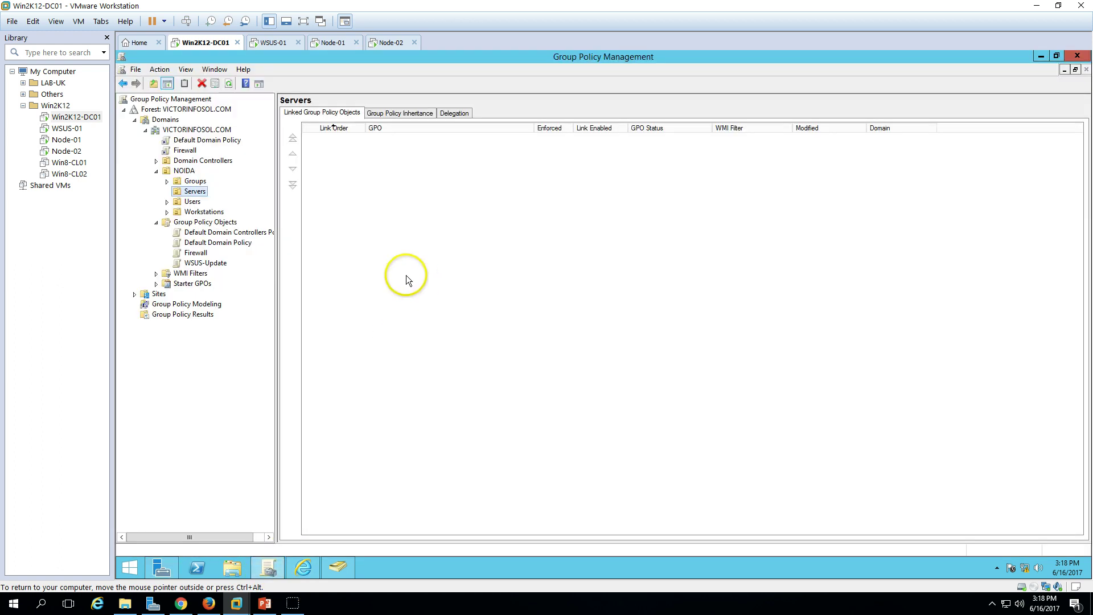
right_click(192, 191)
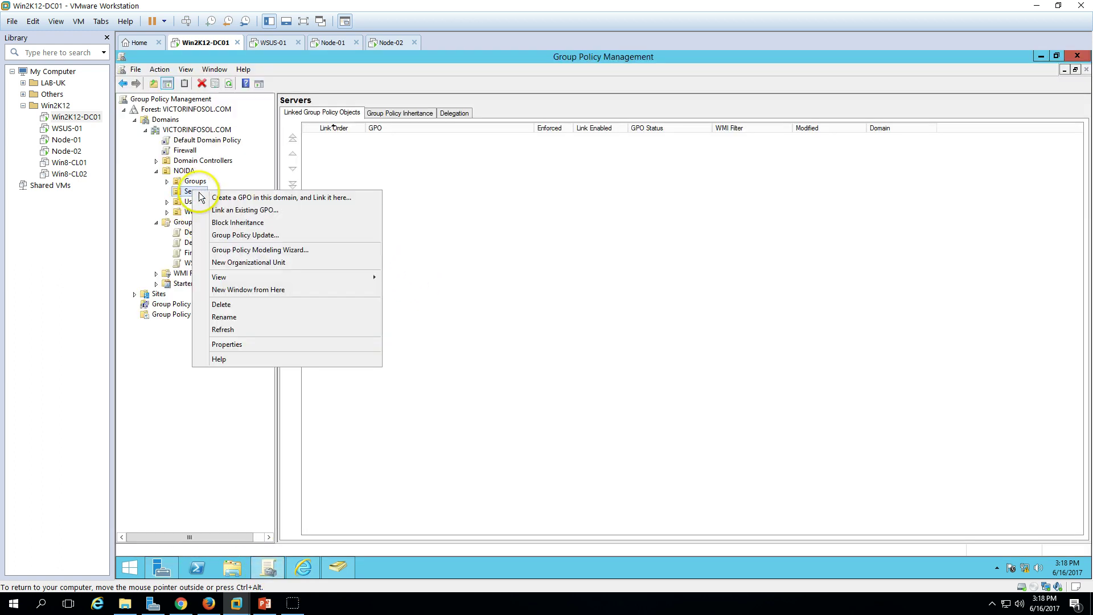
click(254, 210)
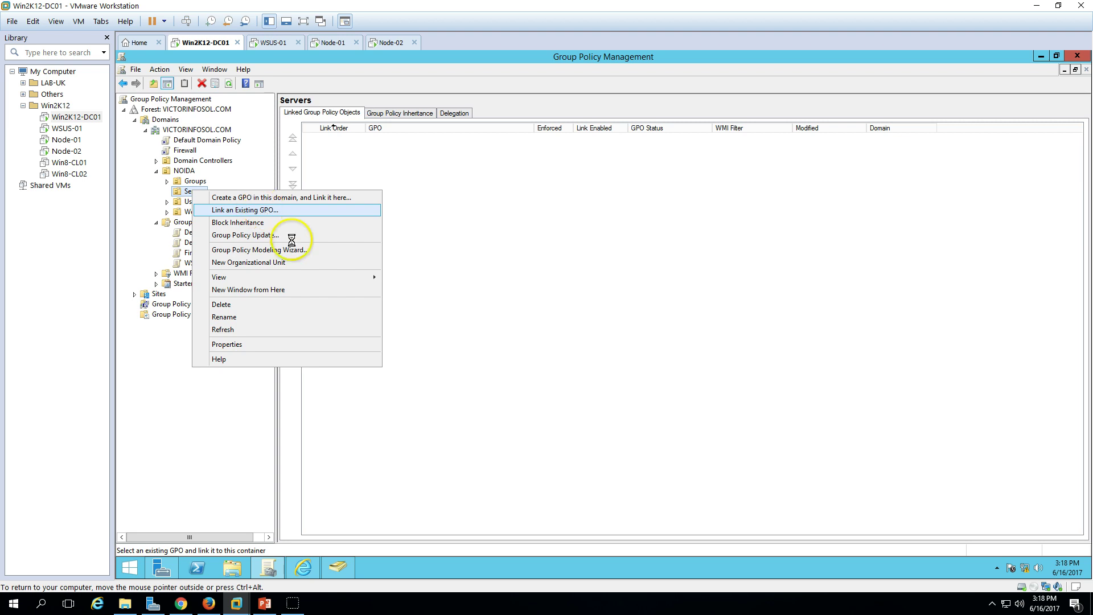
click(527, 301)
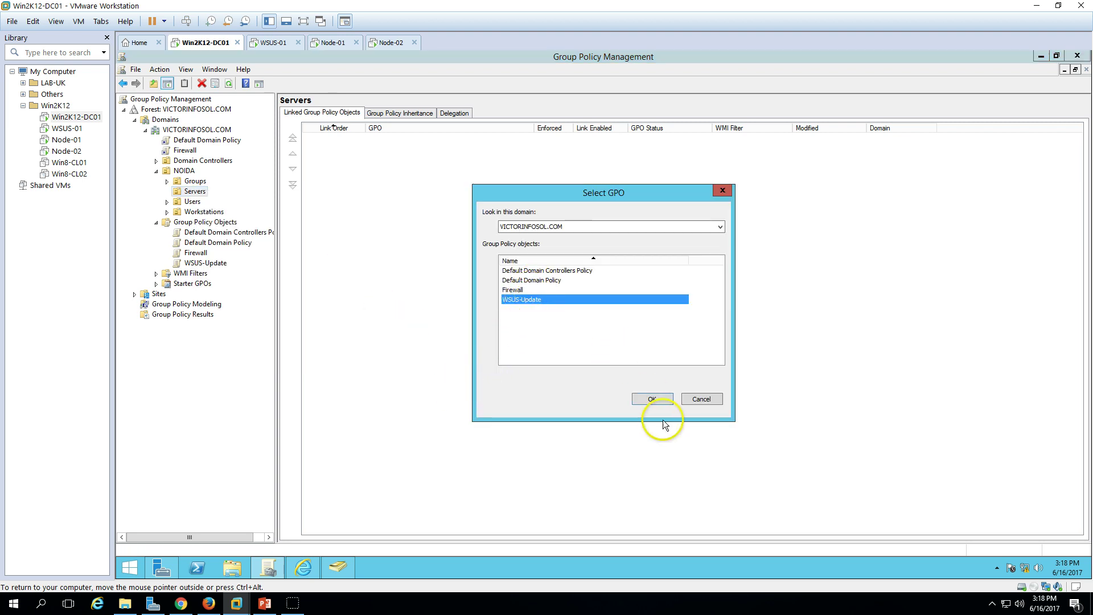
click(657, 400)
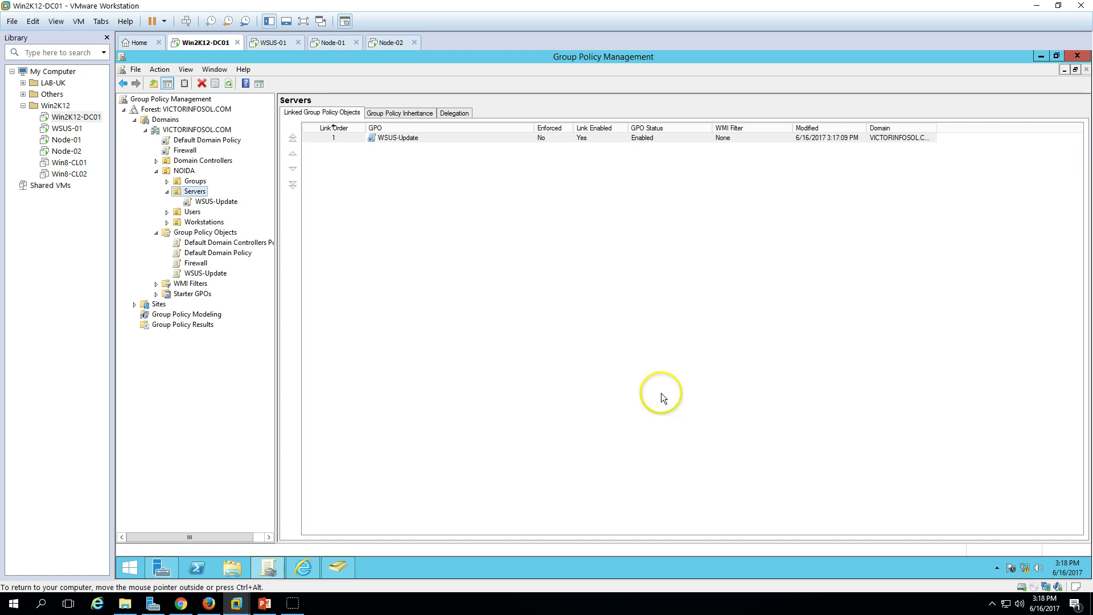
click(398, 138)
click(191, 130)
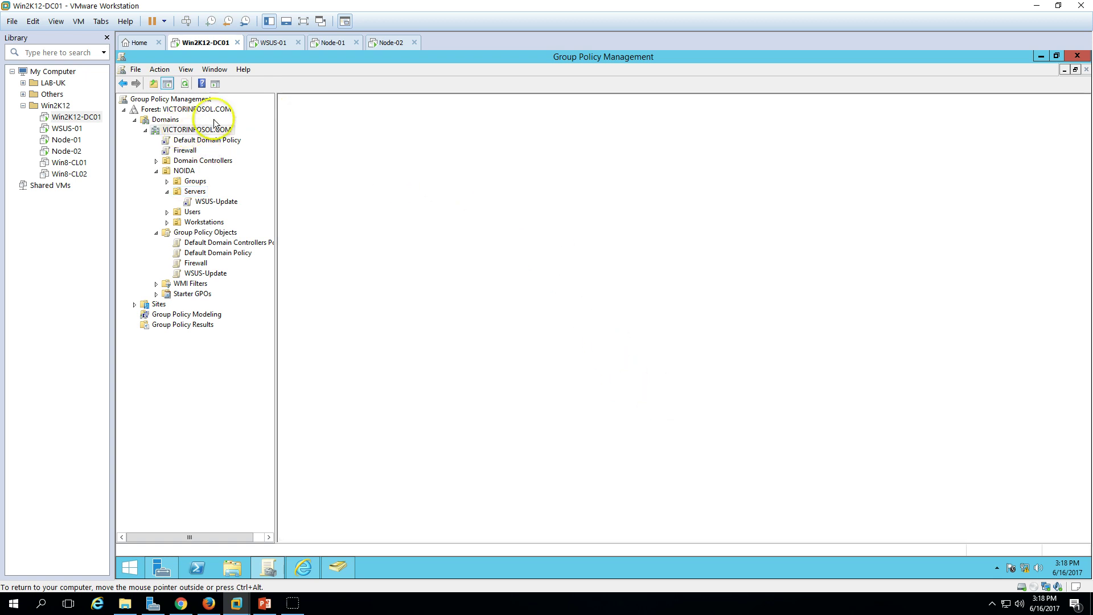
- Switch to the Node-01 virtual machine and try to run rspo.msc there
click(335, 43)
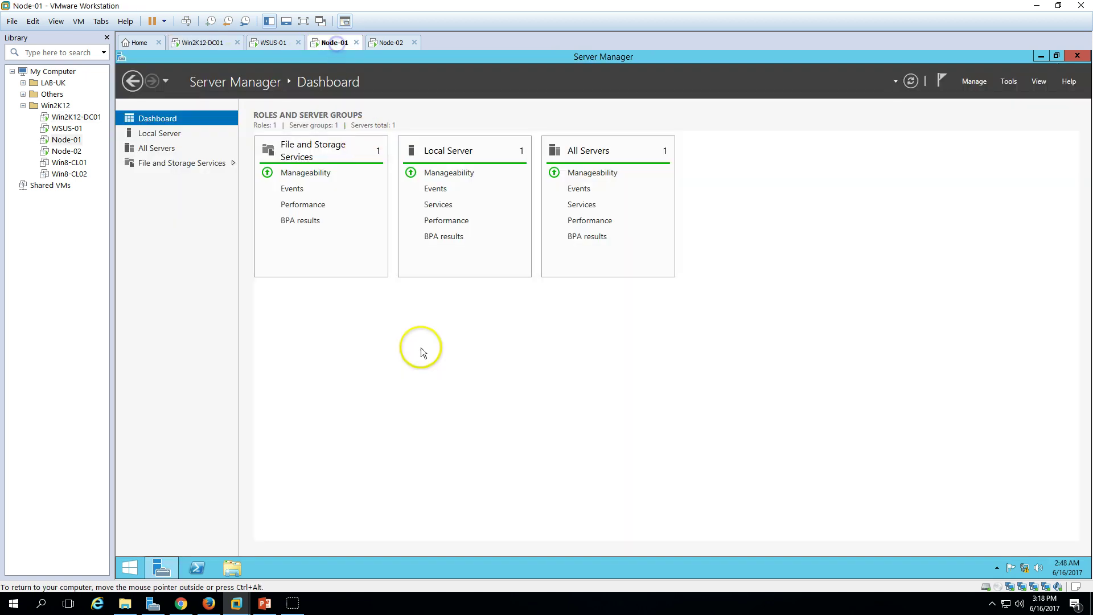
right_click(129, 567)
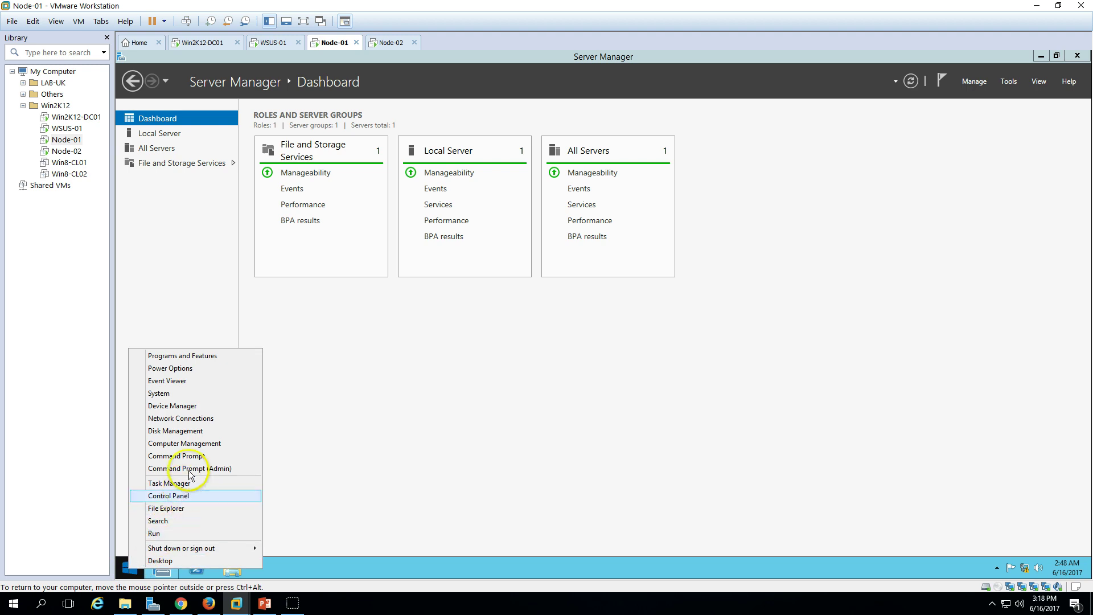
click(164, 533)
text(rspo.msc)
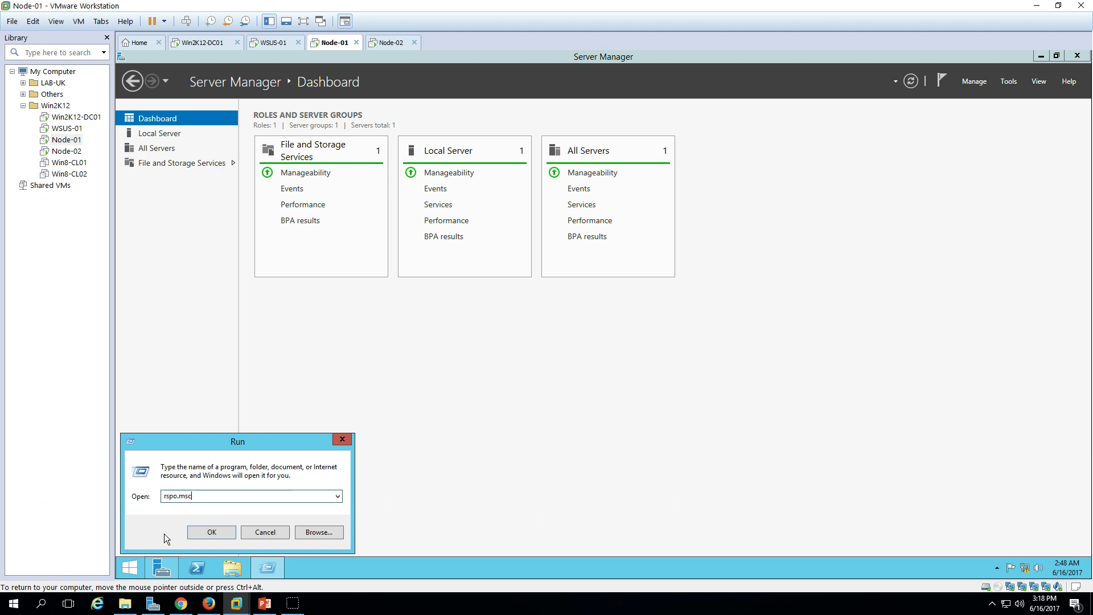
key(Return)
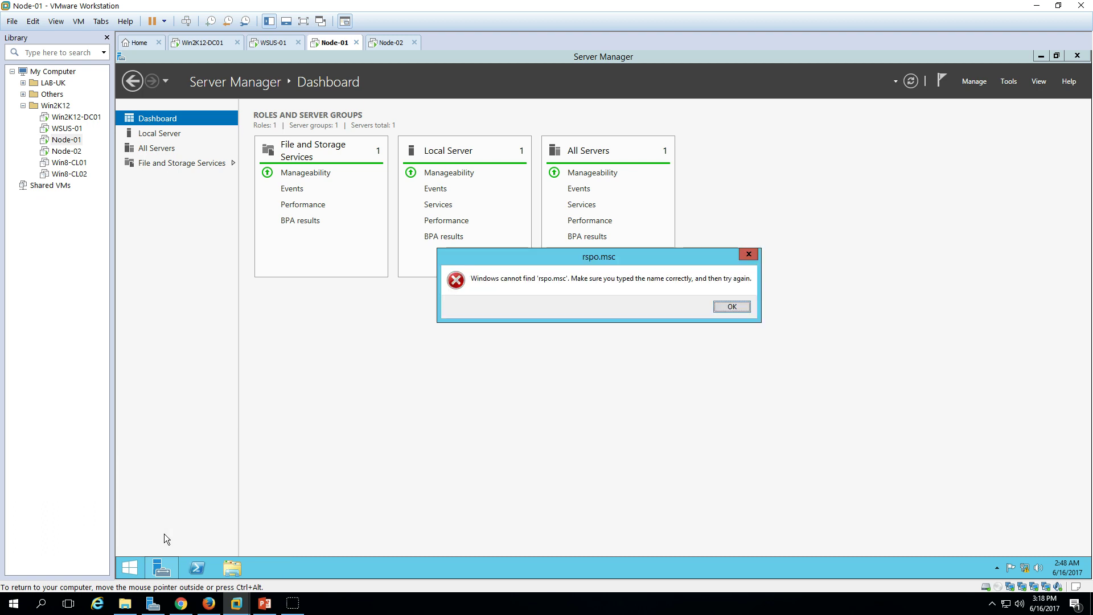
key(Return)
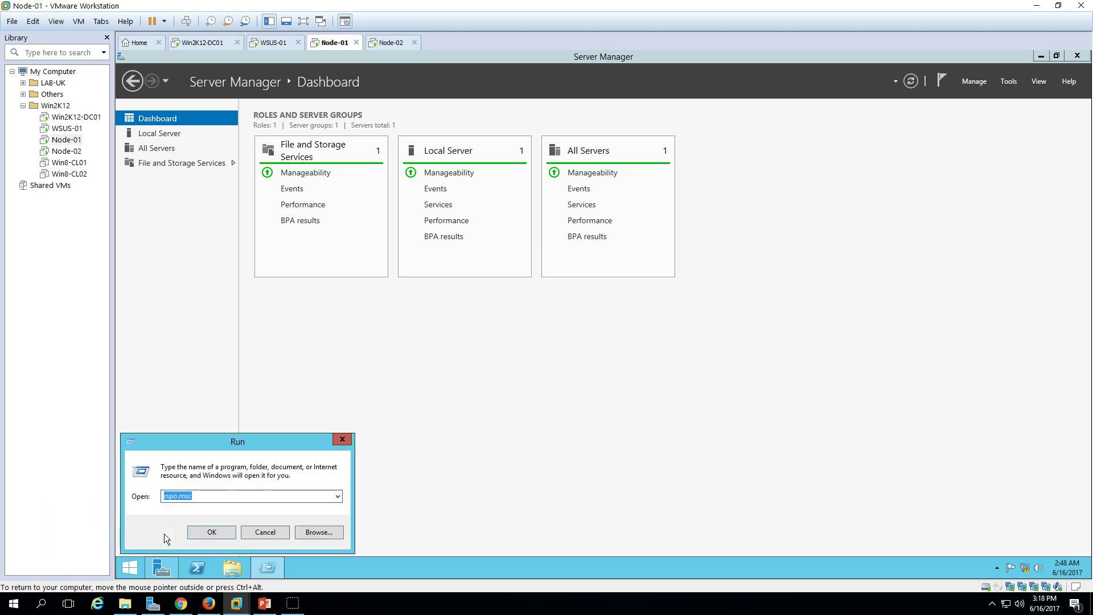
text(p)
key(BackSpace)
text(rspo.msc)
key(Return)
key(Return)
- Correct the Run command to rsop.msc and launch Resultant Set of Policy on Node-01
key(Left)
key(Right)
key(Right)
key(Delete)
key(Delete)
text(op)
key(Return)
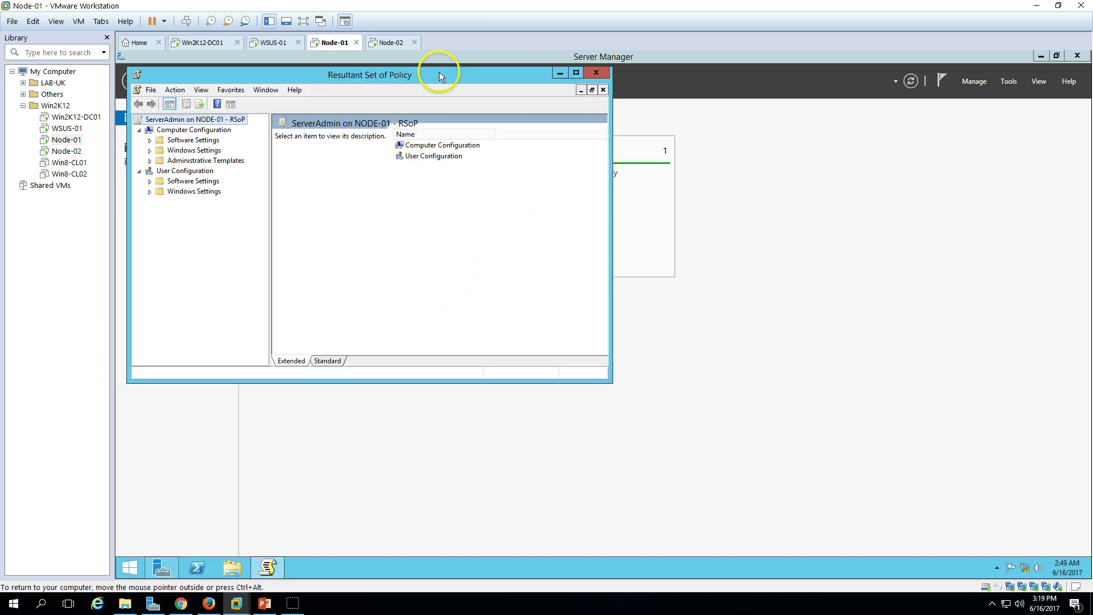
- Maximize the Resultant Set of Policy window and view the properties of its root node for NODE-01
double_click(438, 77)
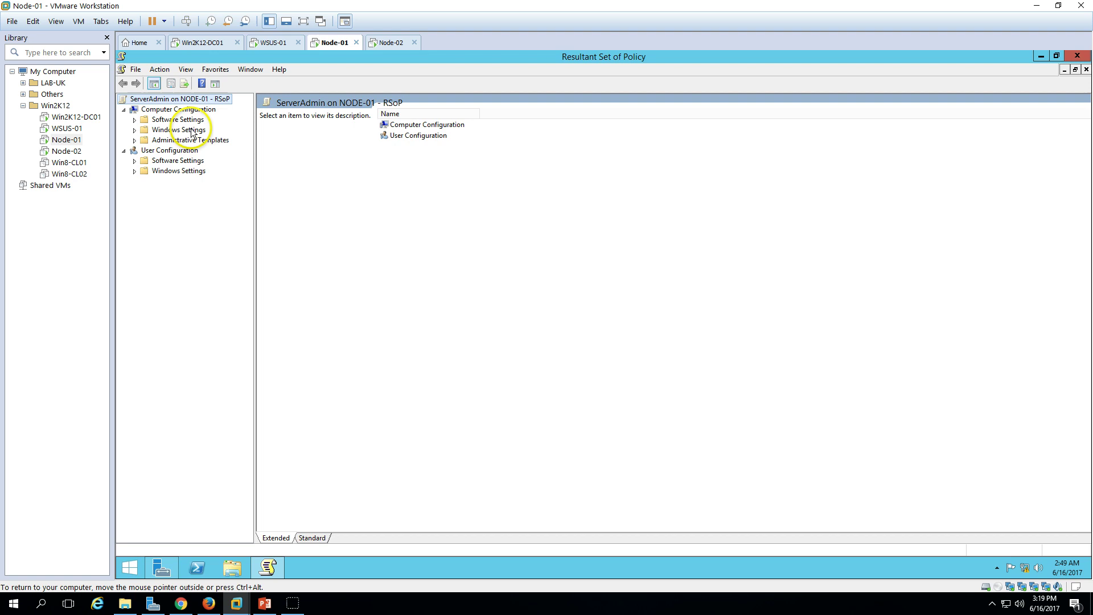
right_click(203, 100)
click(242, 189)
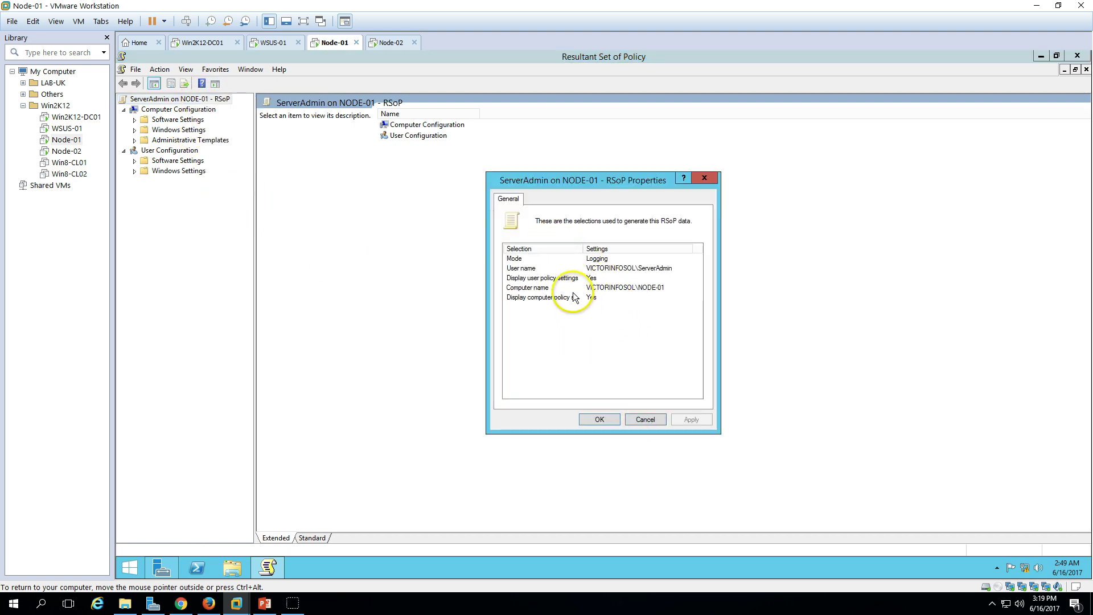
- Review the selections used to generate the Resultant Set of Policy query for NODE-01 and dismiss its properties
click(572, 269)
click(566, 287)
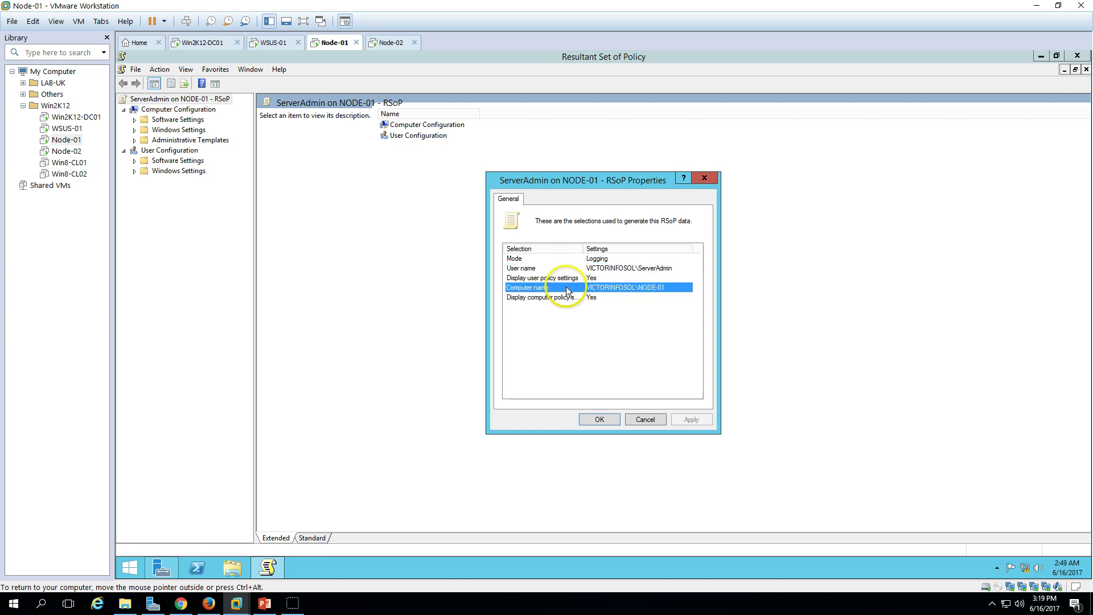
click(647, 421)
- Check which Group Policy Objects are associated with Computer Configuration on Node-01, and dismiss the properties without changes
click(180, 110)
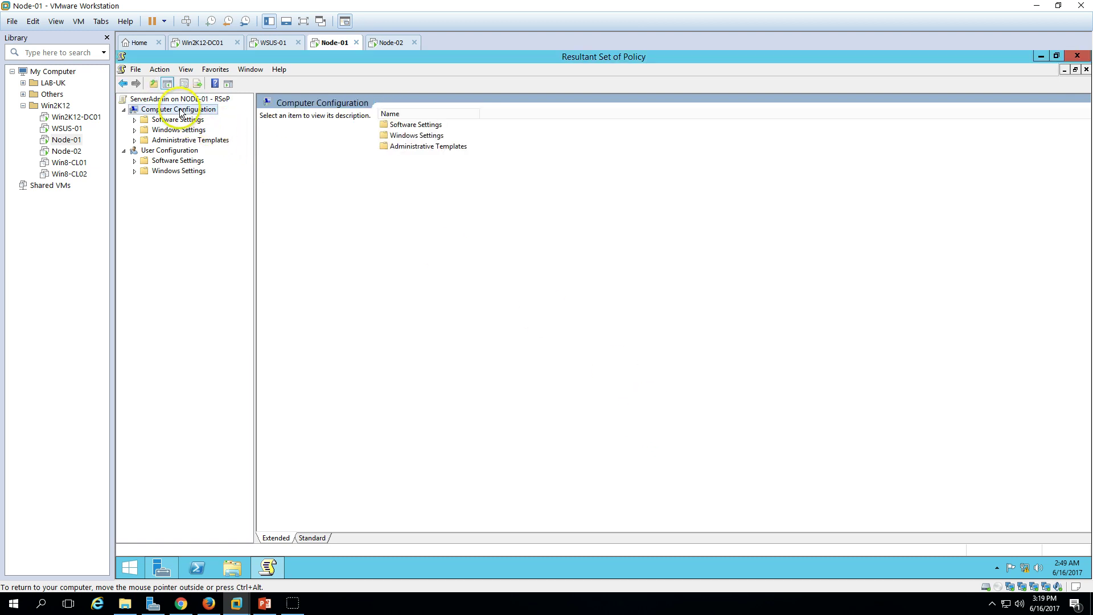
right_click(180, 112)
click(213, 172)
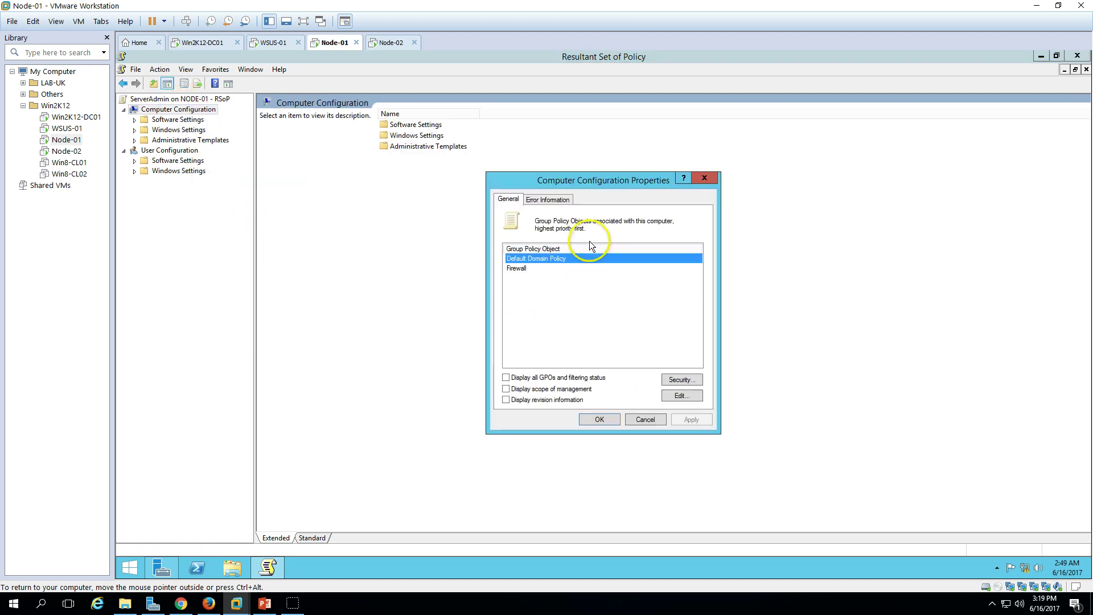
click(535, 268)
click(537, 262)
click(534, 267)
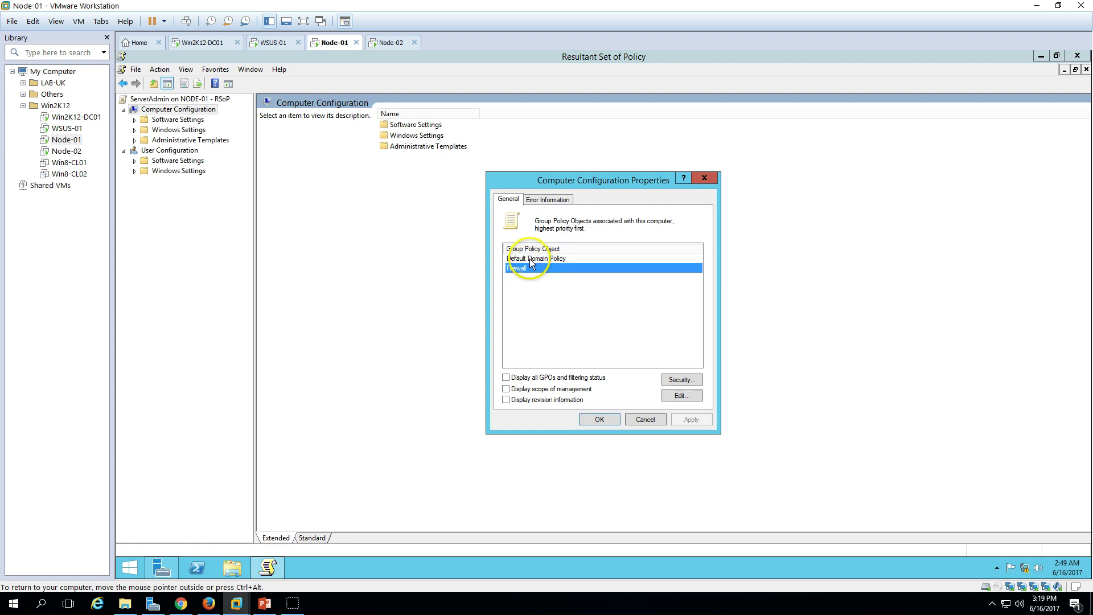
click(536, 259)
click(537, 269)
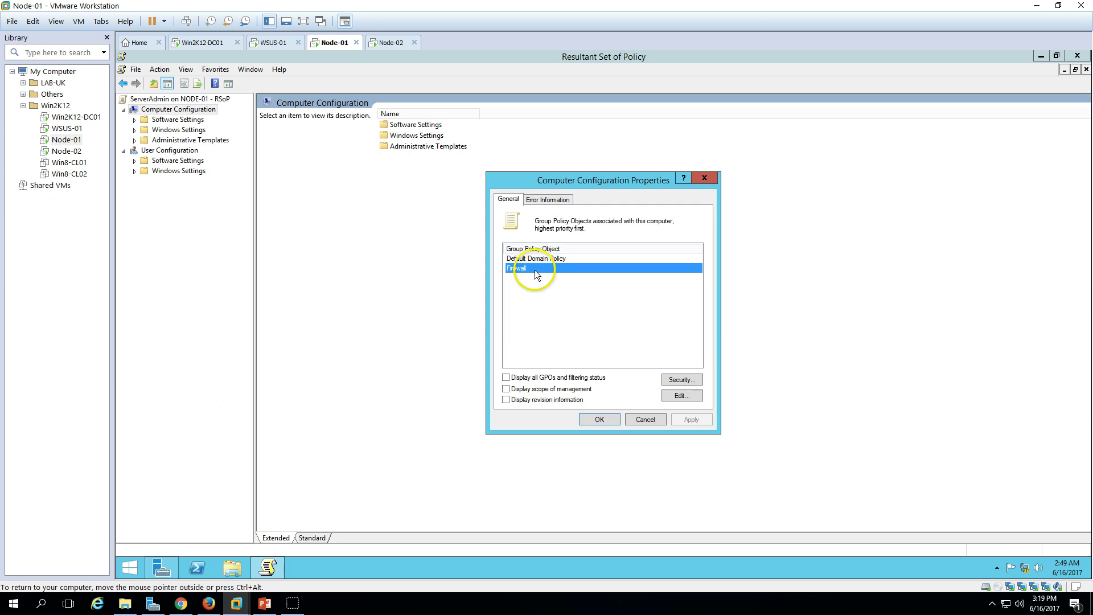
click(645, 420)
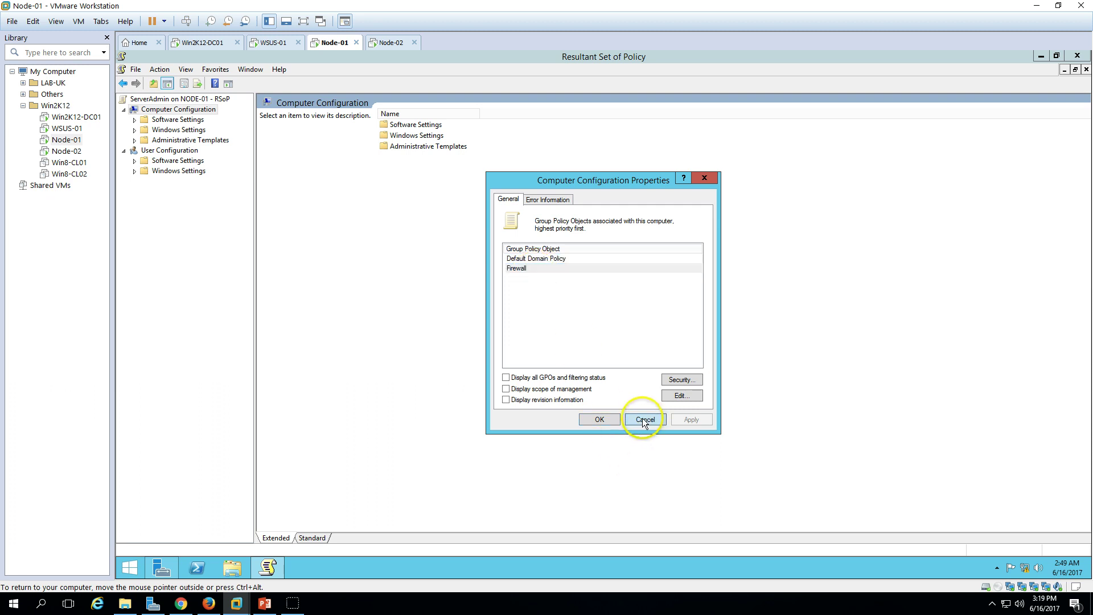
- Run gpupdate in a Command Prompt on Node-01 and reposition its window clear of the policy tree
right_click(129, 567)
click(185, 452)
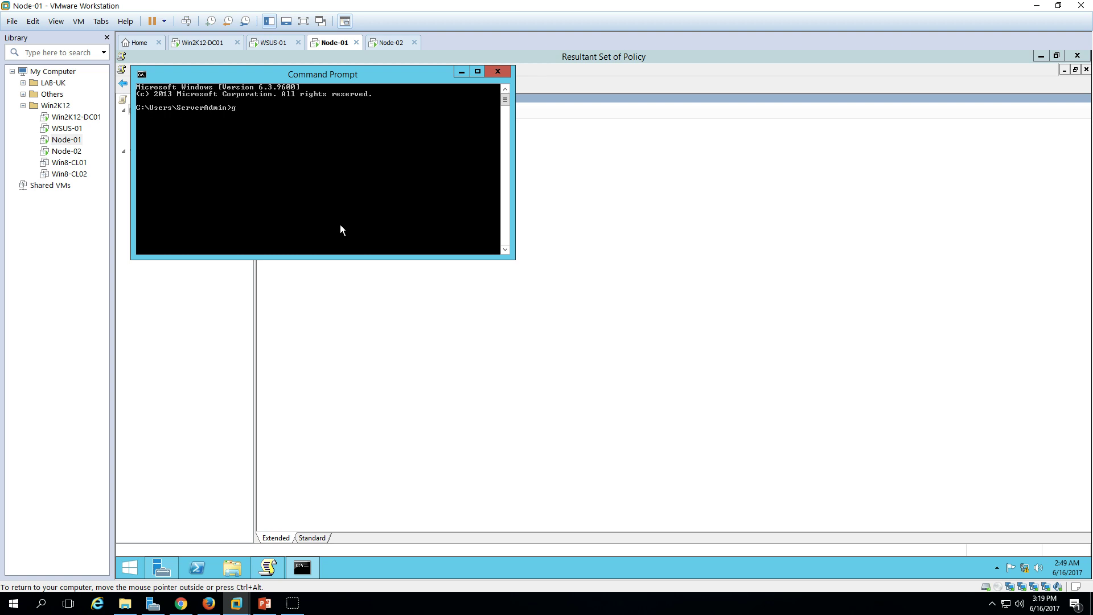
text(gpupdate)
key(Return)
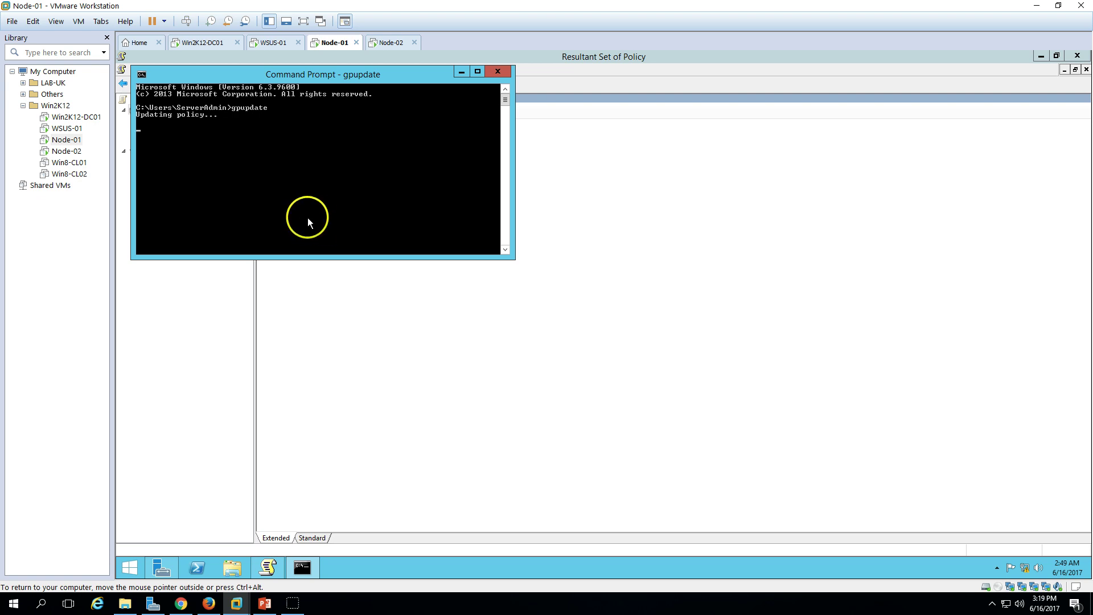
drag(463, 261, 480, 299)
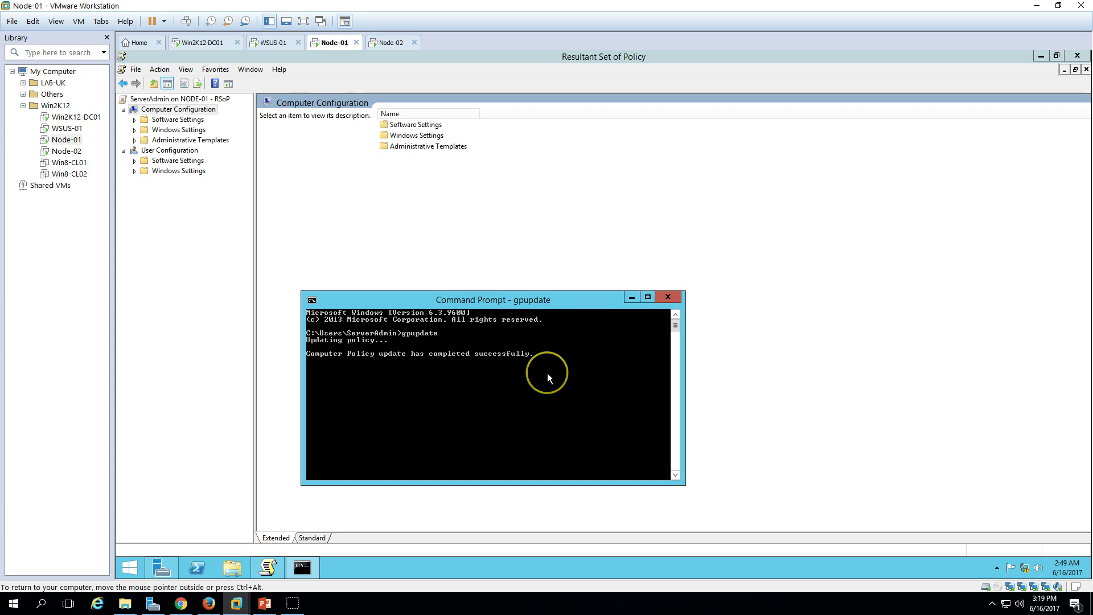
- Refresh the Resultant Set of Policy query for NODE-01
click(151, 293)
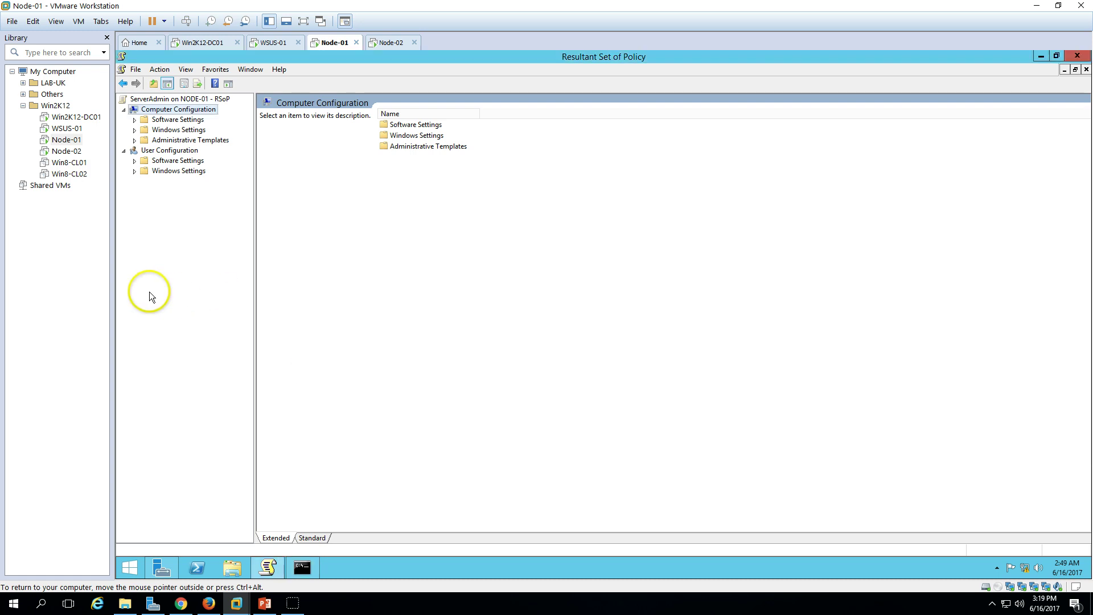
right_click(176, 111)
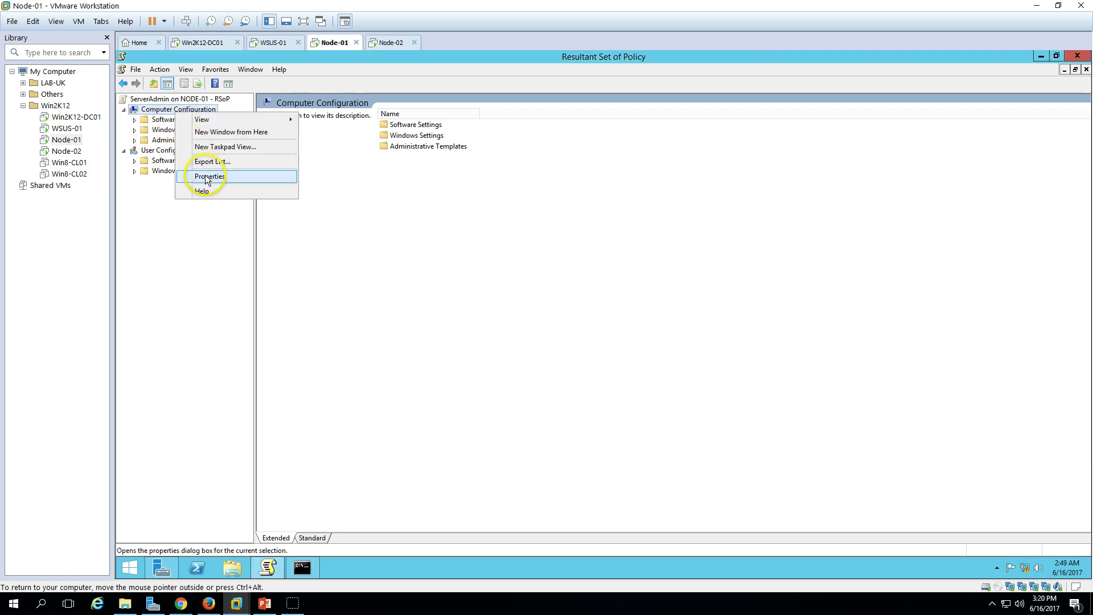
click(187, 281)
right_click(178, 99)
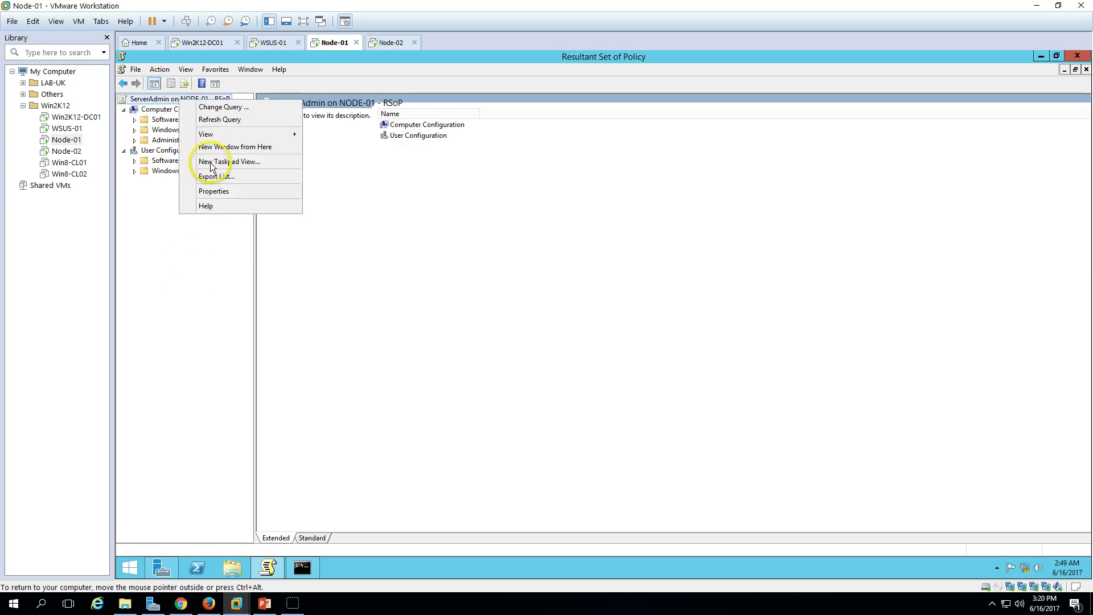
click(225, 119)
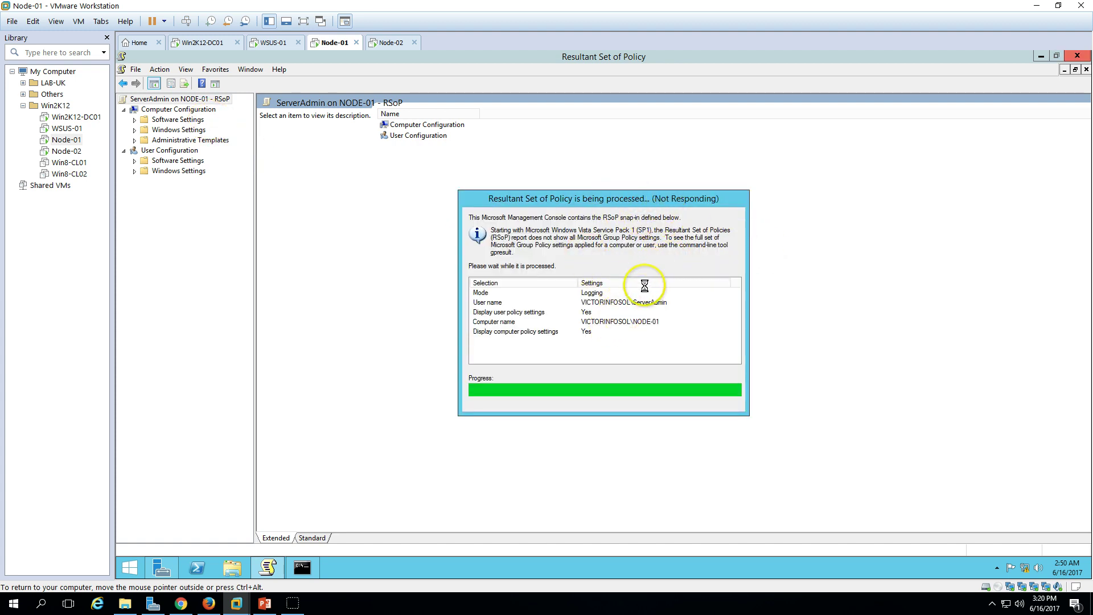
- Check the refreshed list of Group Policy Objects in the Computer Configuration properties on Node-01
double_click(182, 110)
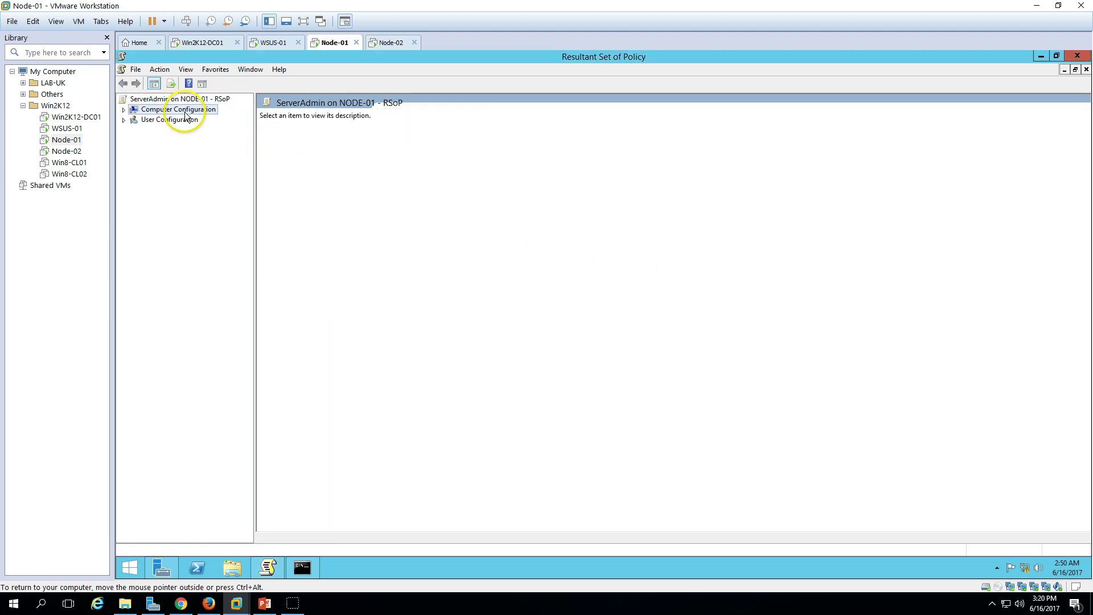
right_click(187, 111)
click(230, 175)
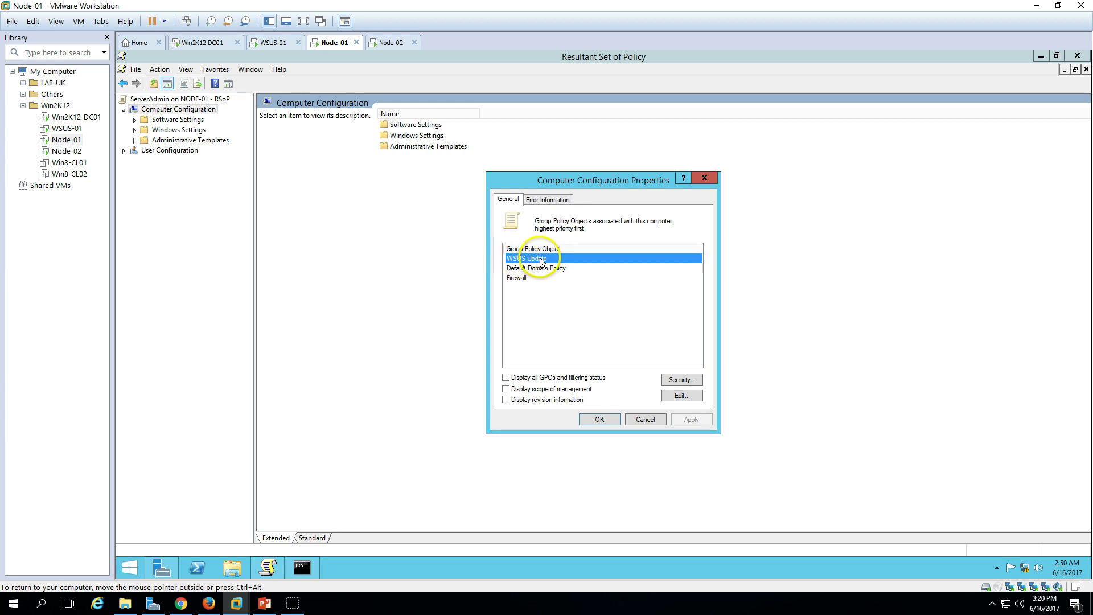
click(598, 421)
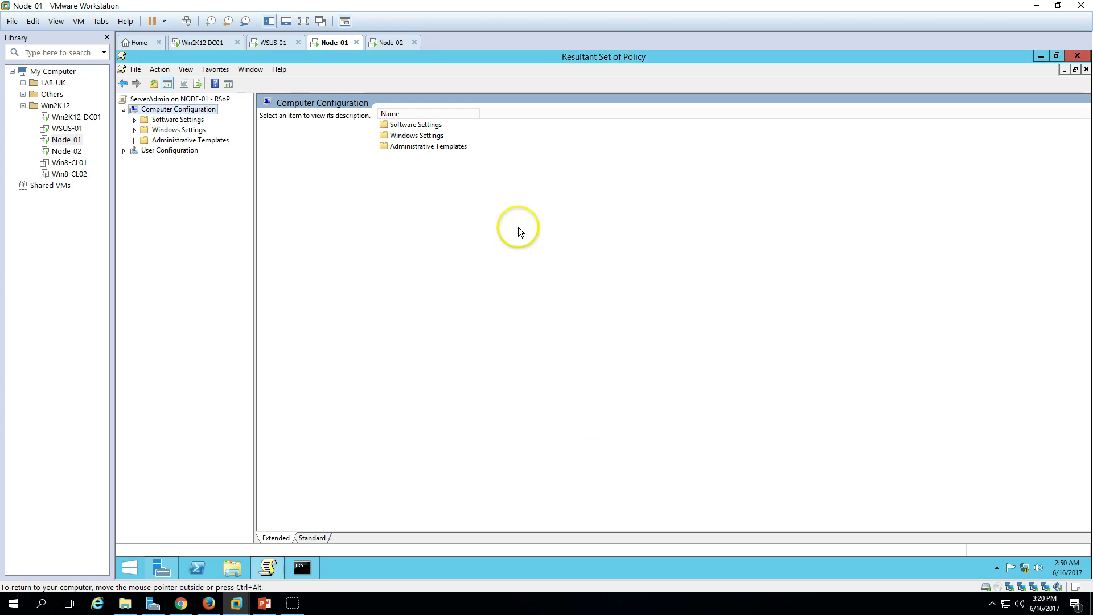
- Examine the applied Windows Update policies under Administrative Templates > Windows Components, including Configure Automatic Updates
double_click(430, 146)
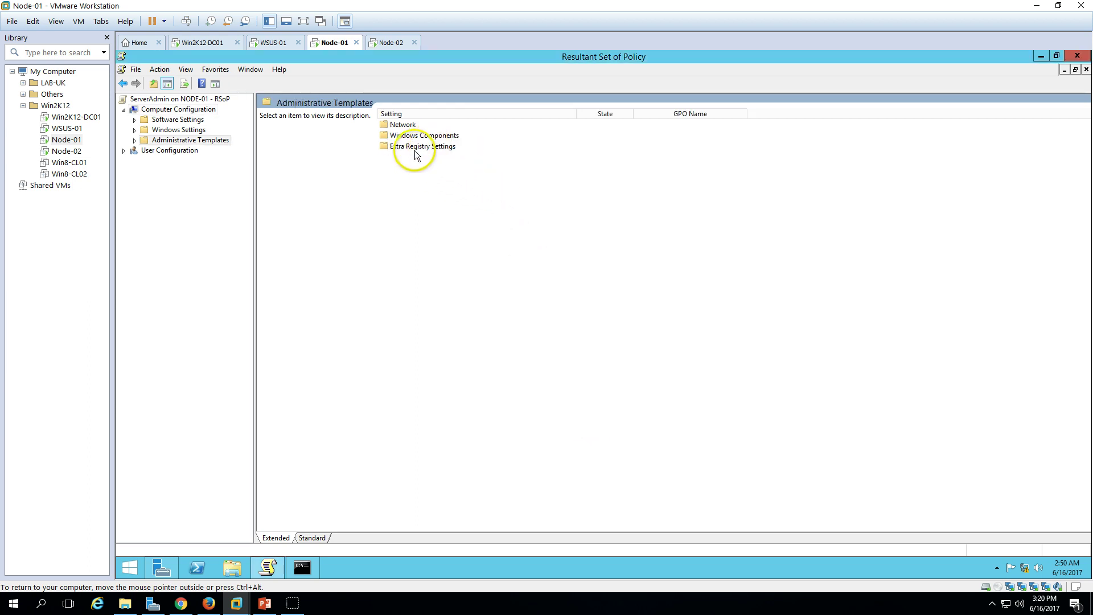
click(424, 147)
double_click(427, 136)
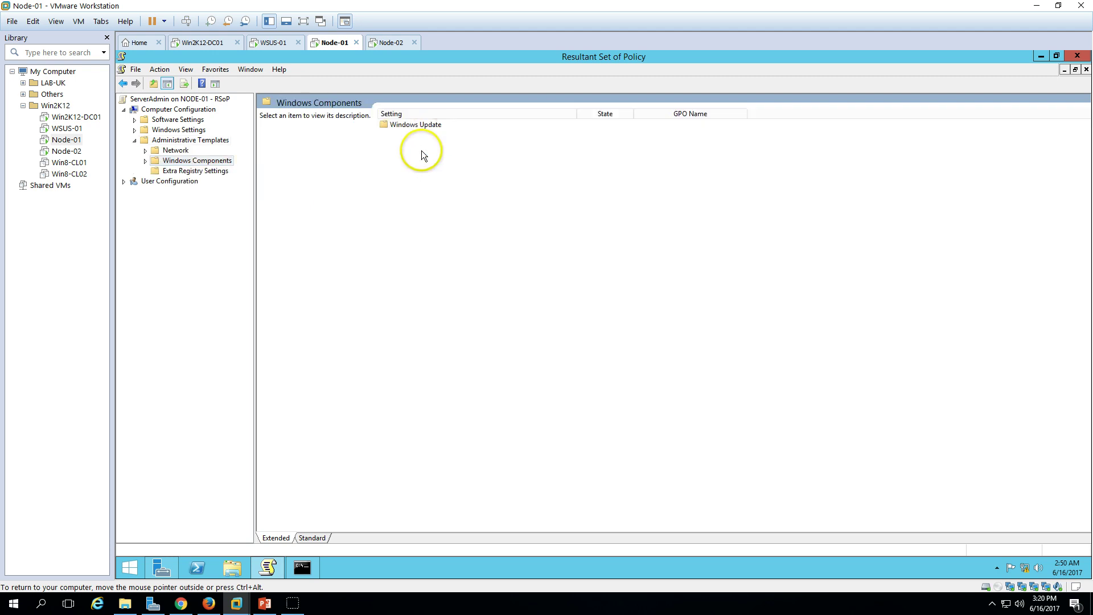
double_click(422, 128)
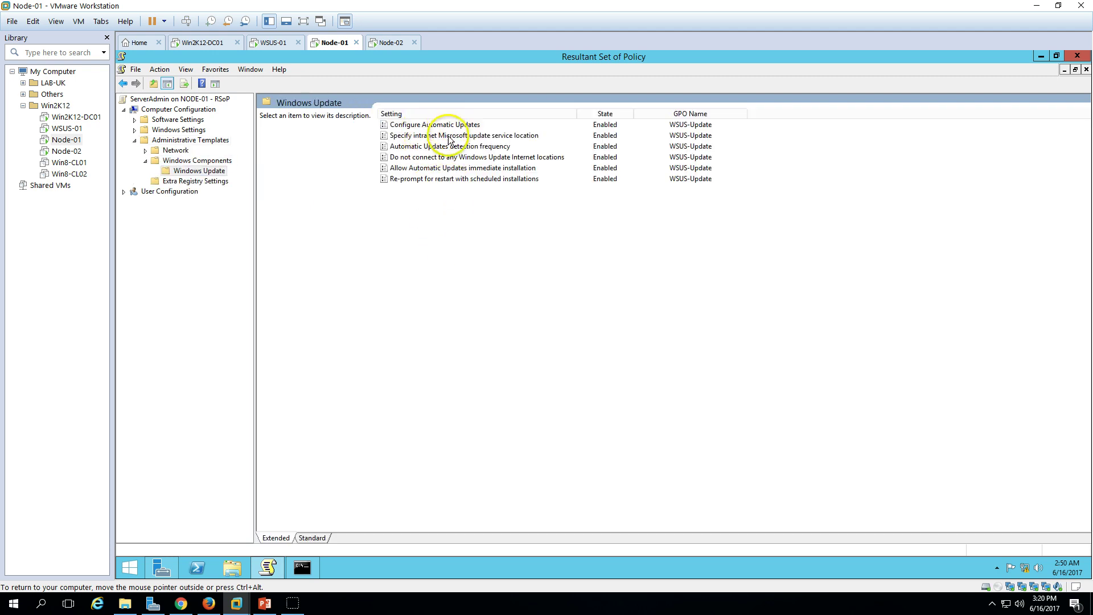
click(461, 124)
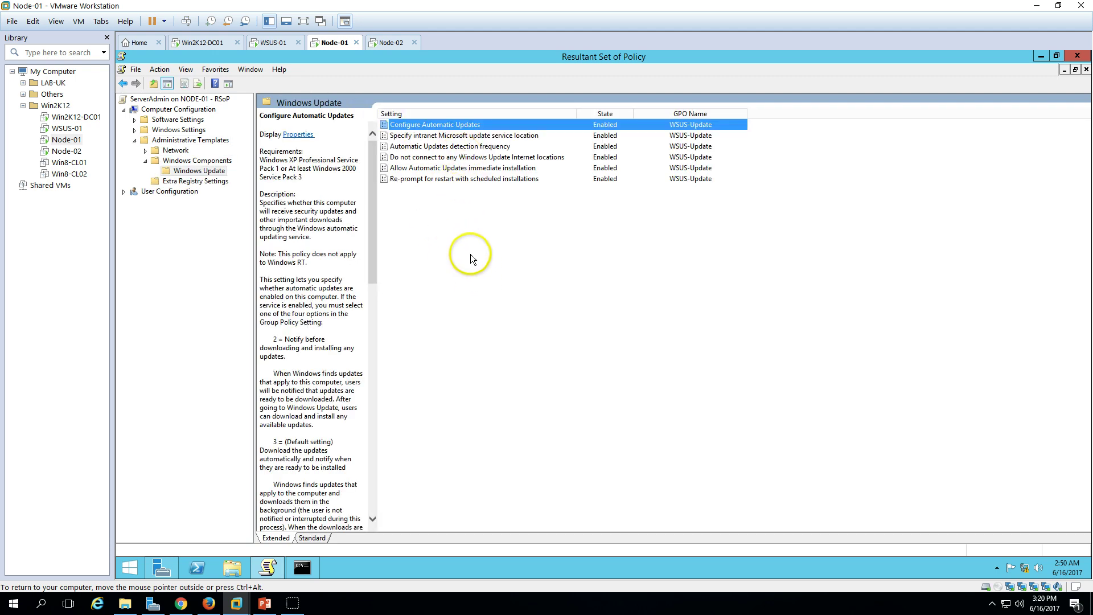
click(467, 215)
- Switch to the Node-02 virtual machine and run gpupdate in a Command Prompt
click(391, 42)
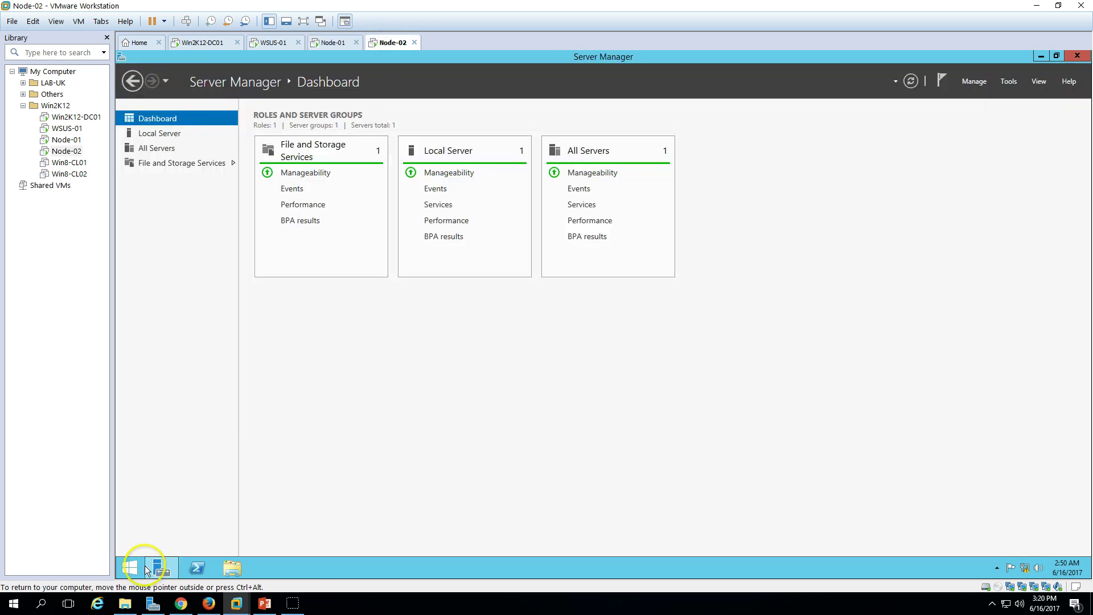
right_click(145, 568)
click(204, 453)
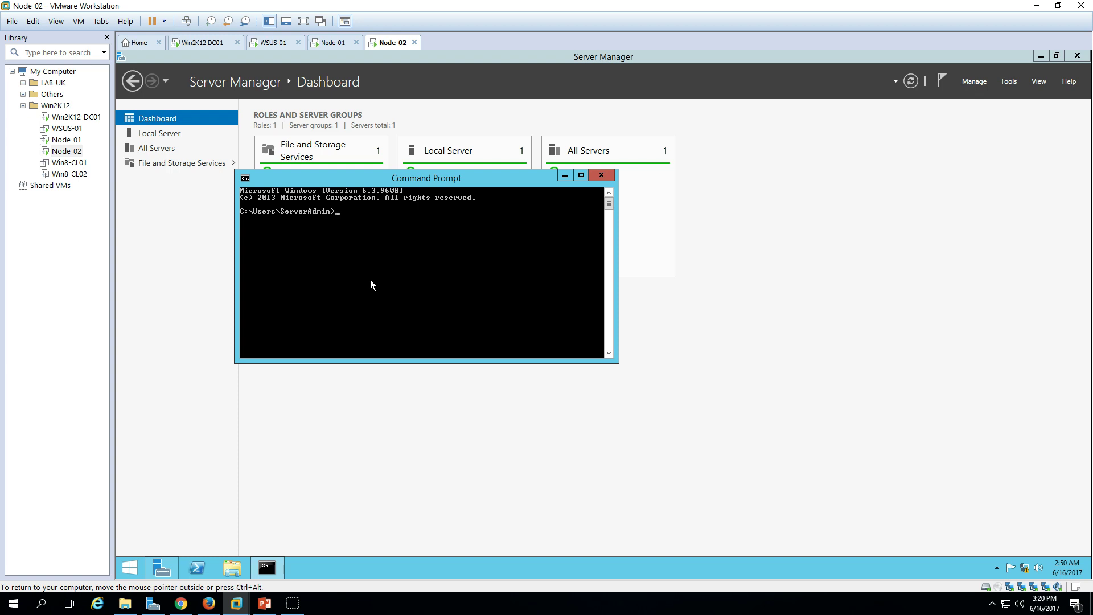
text(gpupdate)
key(Return)
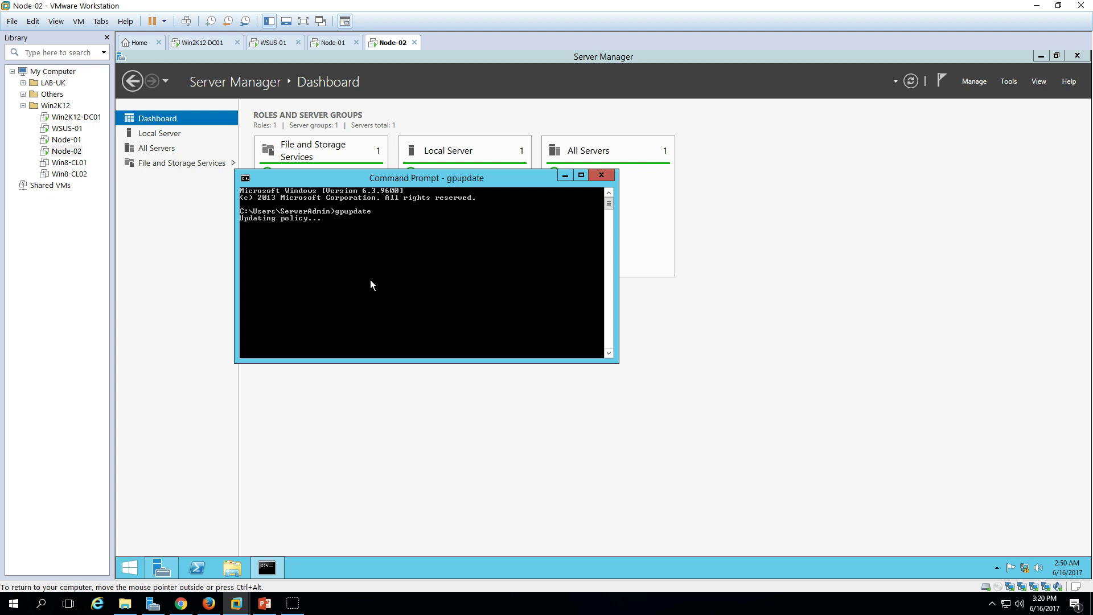
drag(424, 183, 503, 304)
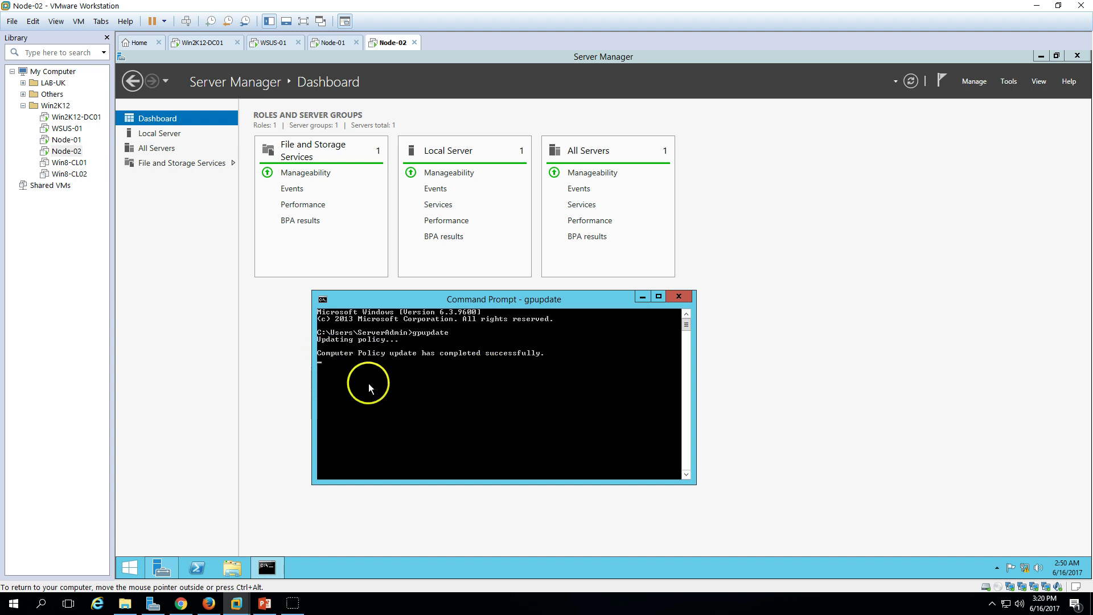
- Launch rsop on Node-02 to generate its Resultant Set of Policy
right_click(128, 567)
click(157, 534)
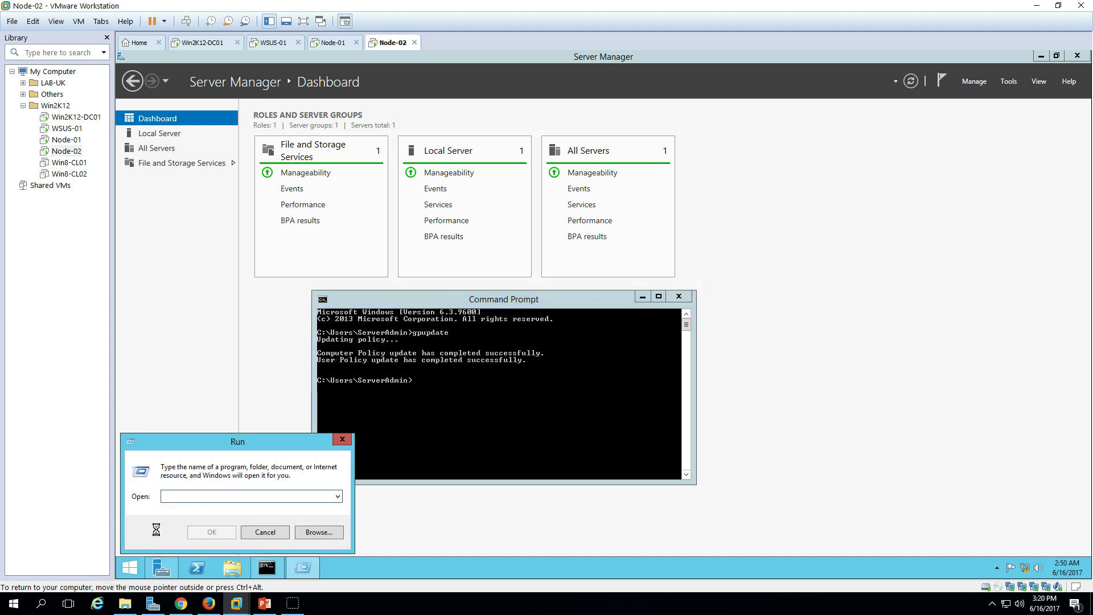
text(rs)
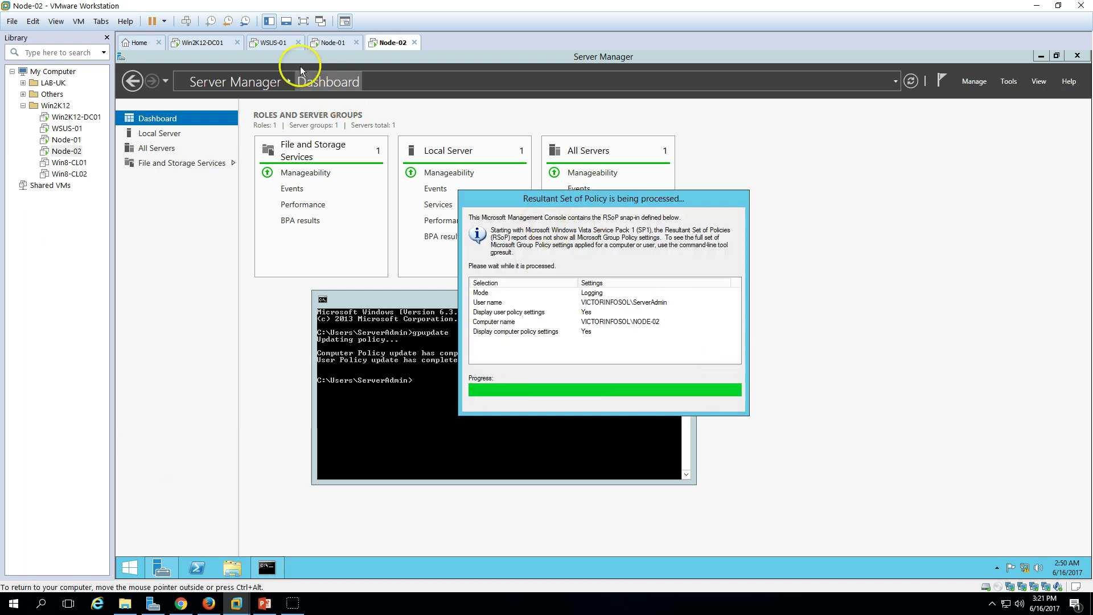
click(283, 44)
click(383, 47)
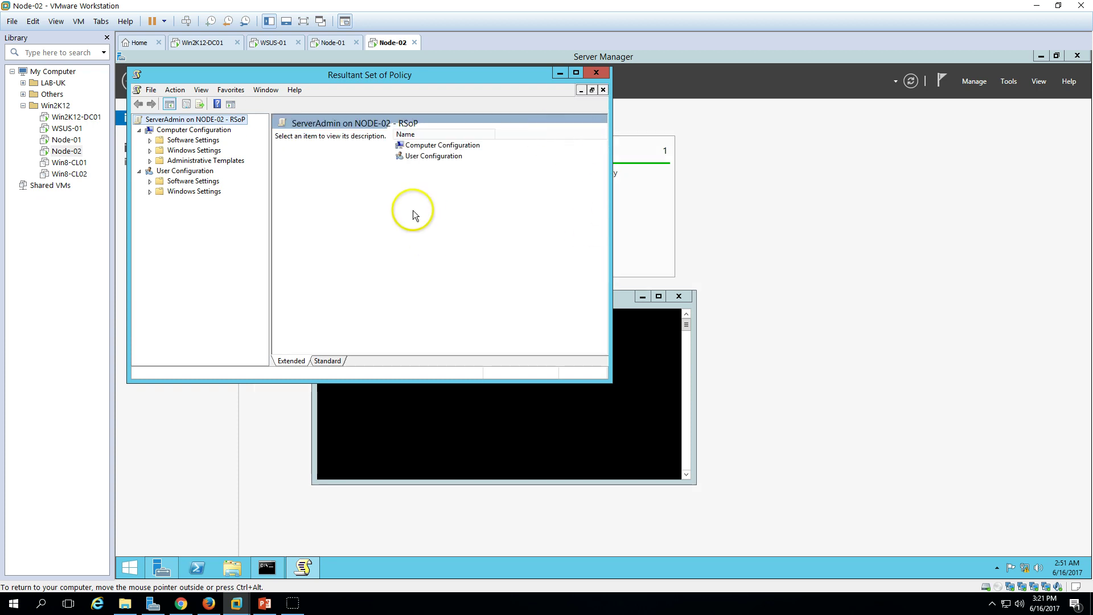
- Check which Group Policy Objects are associated with Computer Configuration on Node-02, and cancel its properties
click(205, 131)
right_click(205, 132)
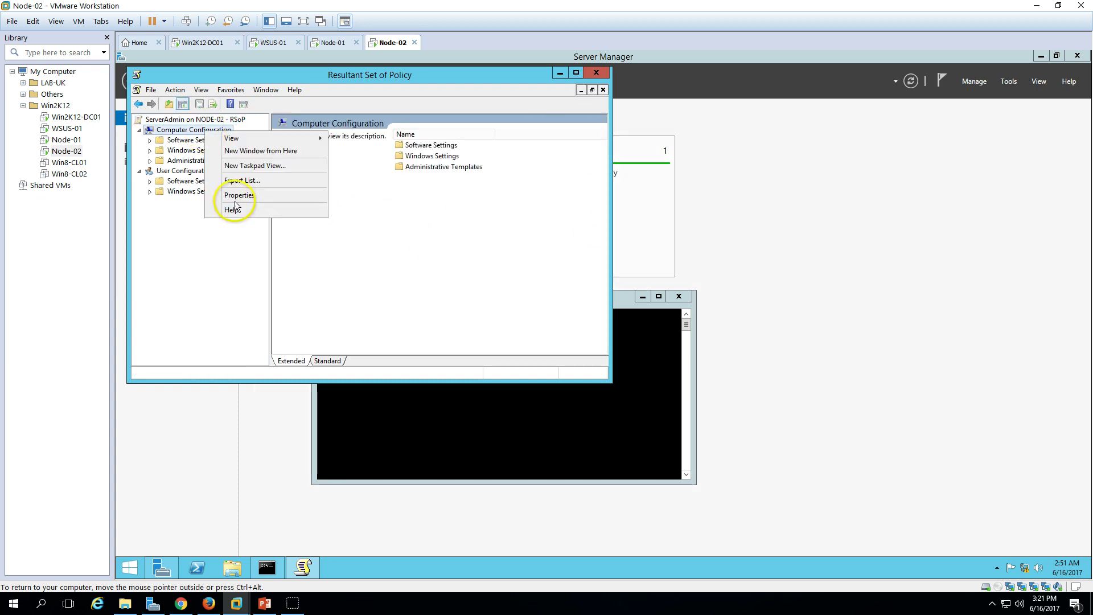
click(251, 196)
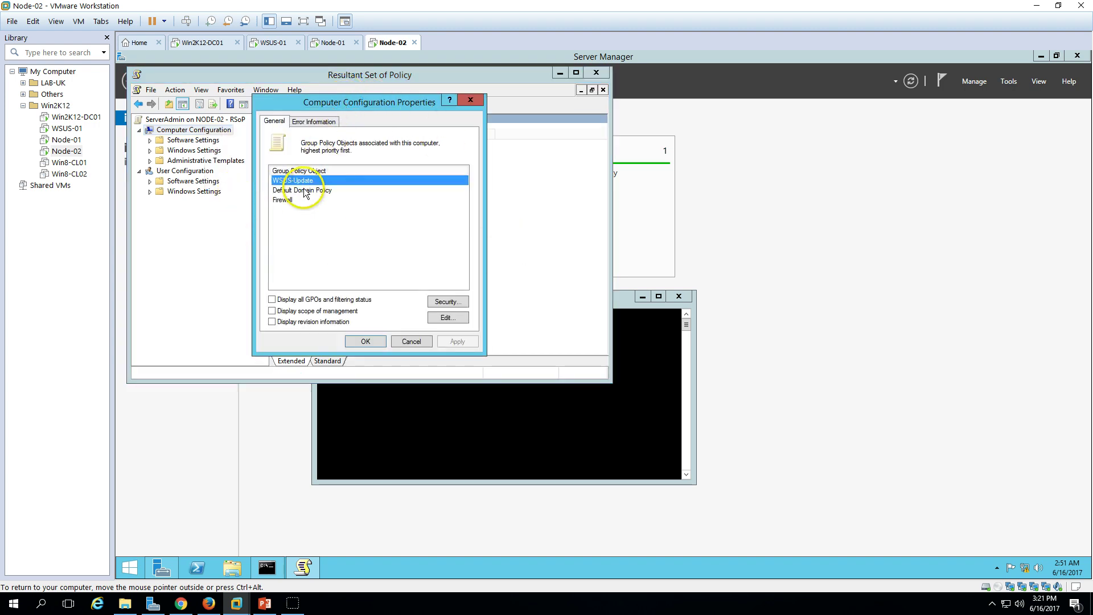
click(410, 341)
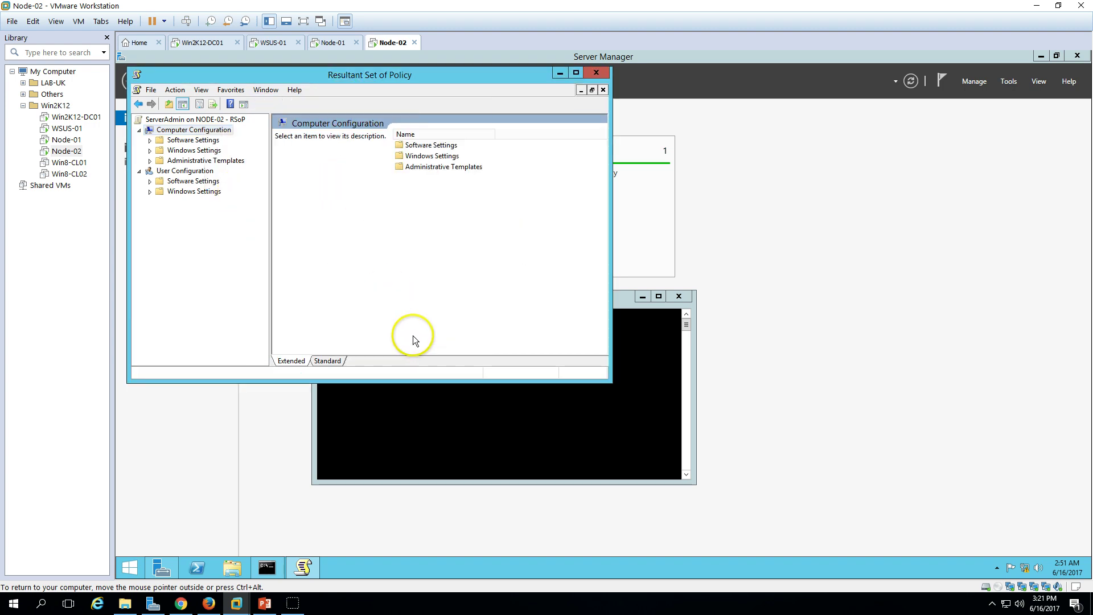
- Close the Resultant Set of Policy console on Node-02 without saving its settings, and close the Command Prompt
click(596, 73)
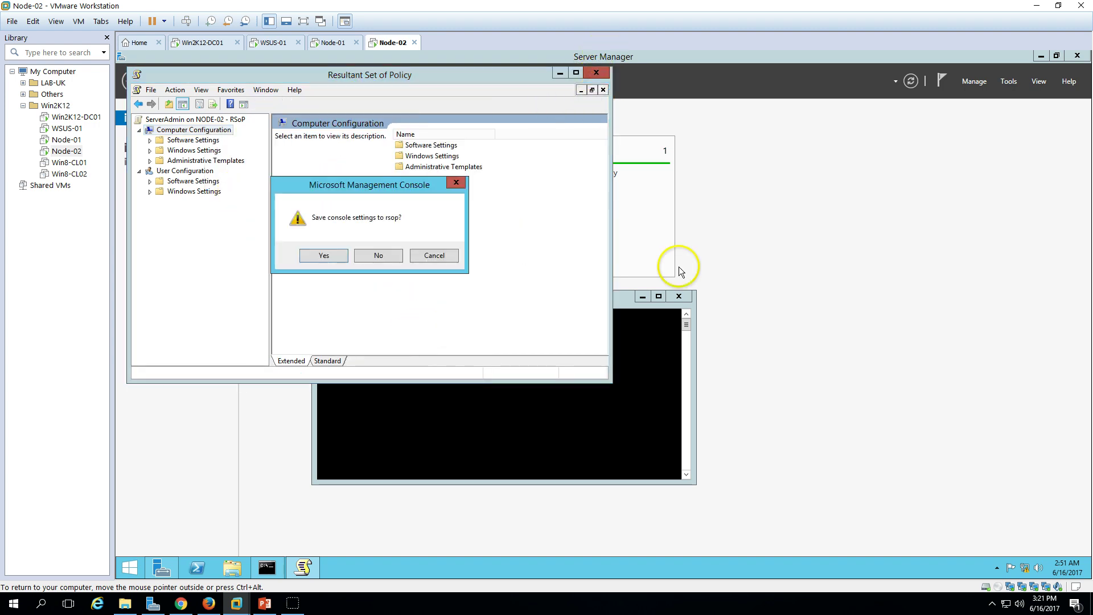
click(378, 255)
click(679, 296)
- On Node-01, close the Resultant Set of Policy console without saving and the Command Prompt, and switch to the WSUS-01 virtual machine
click(337, 43)
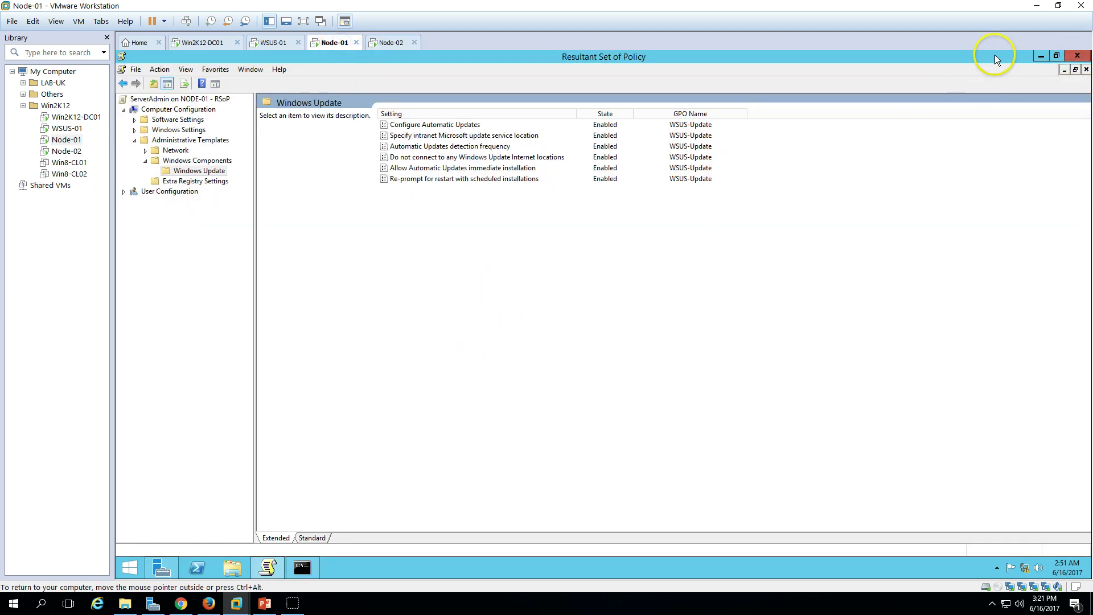
click(1078, 55)
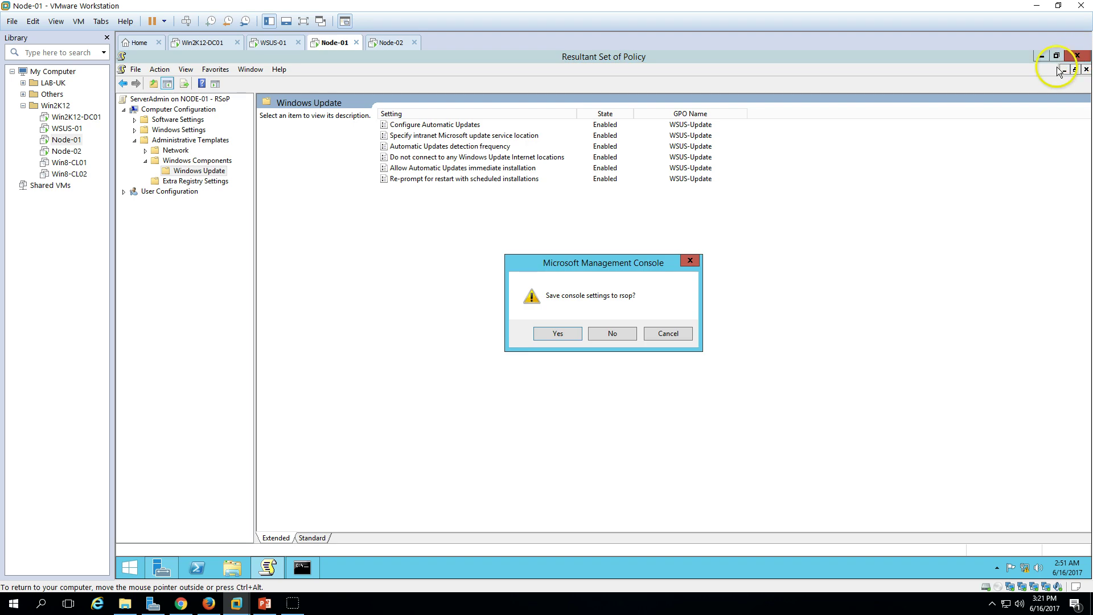
click(605, 334)
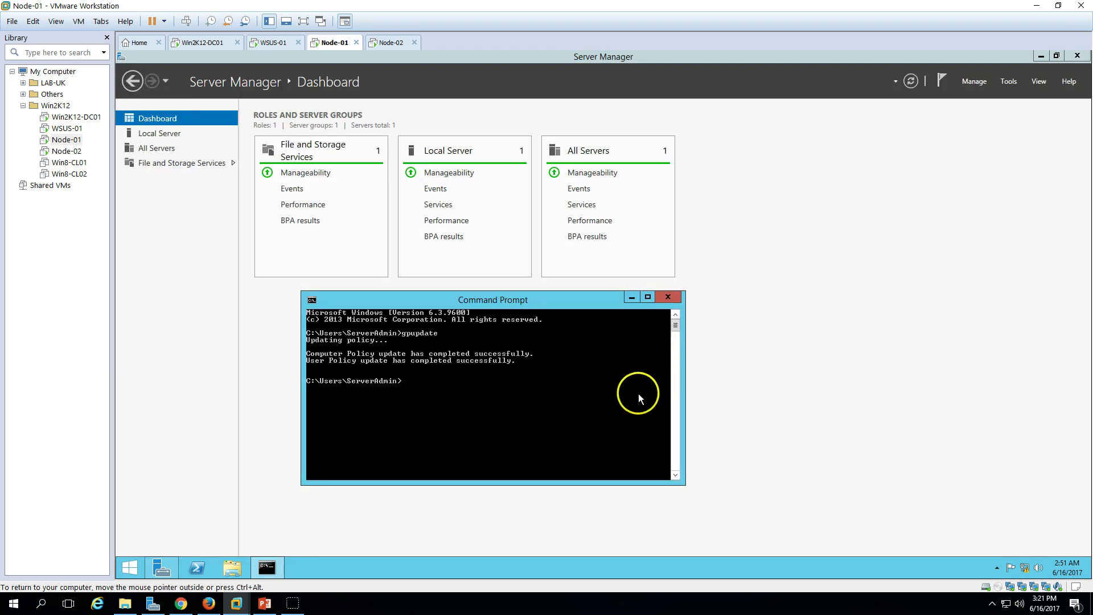
click(669, 297)
click(274, 42)
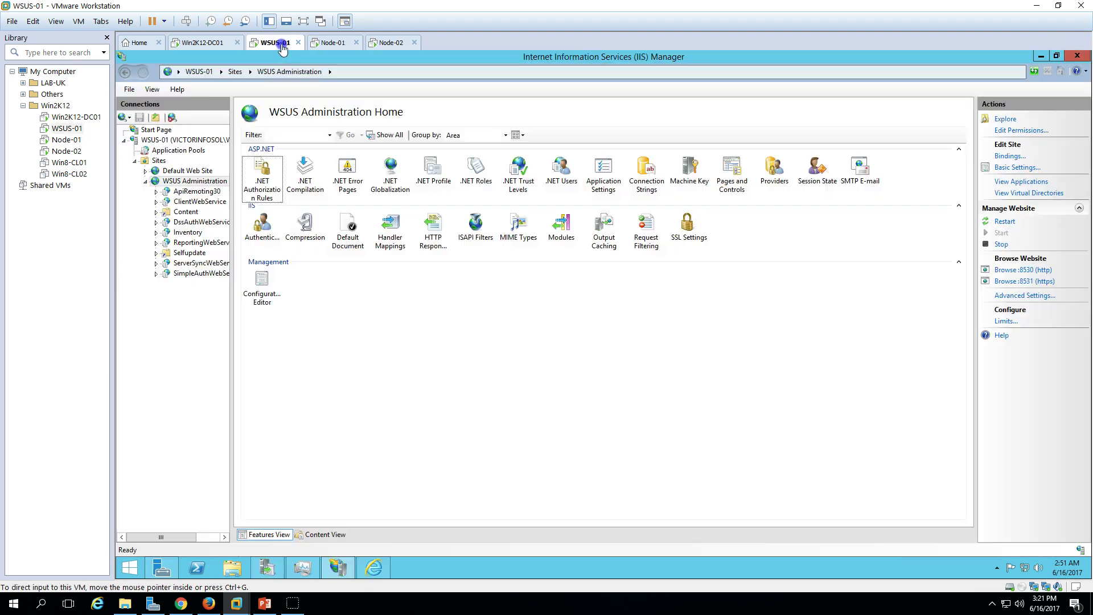
- Bring up the WSUS Configuration Wizard behind IIS Manager and, once the upstream server connection finishes, proceed to the language selection
click(344, 568)
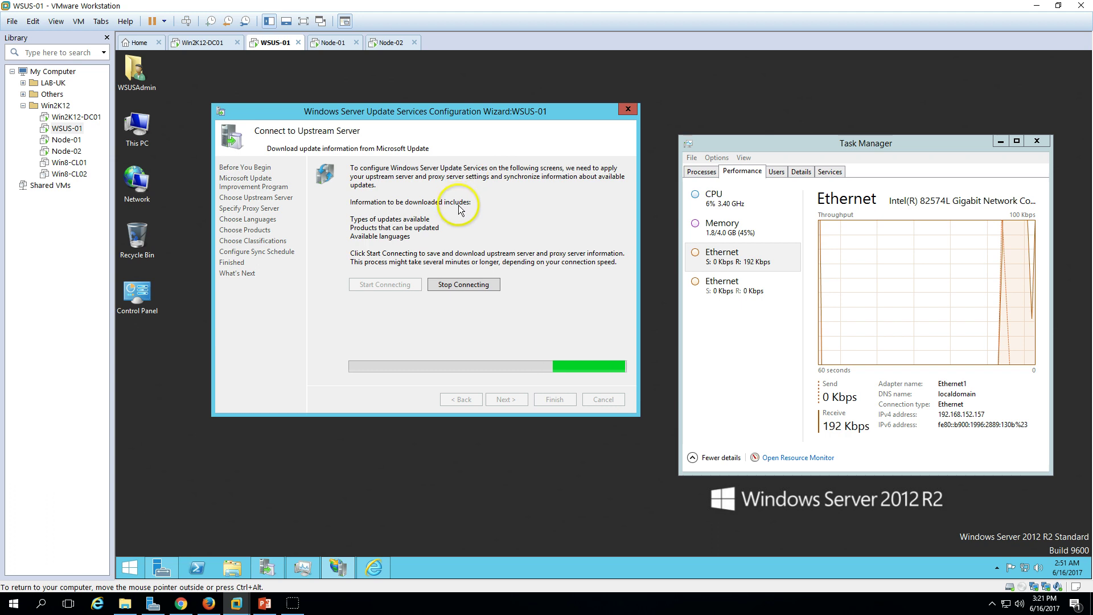
drag(450, 108, 479, 140)
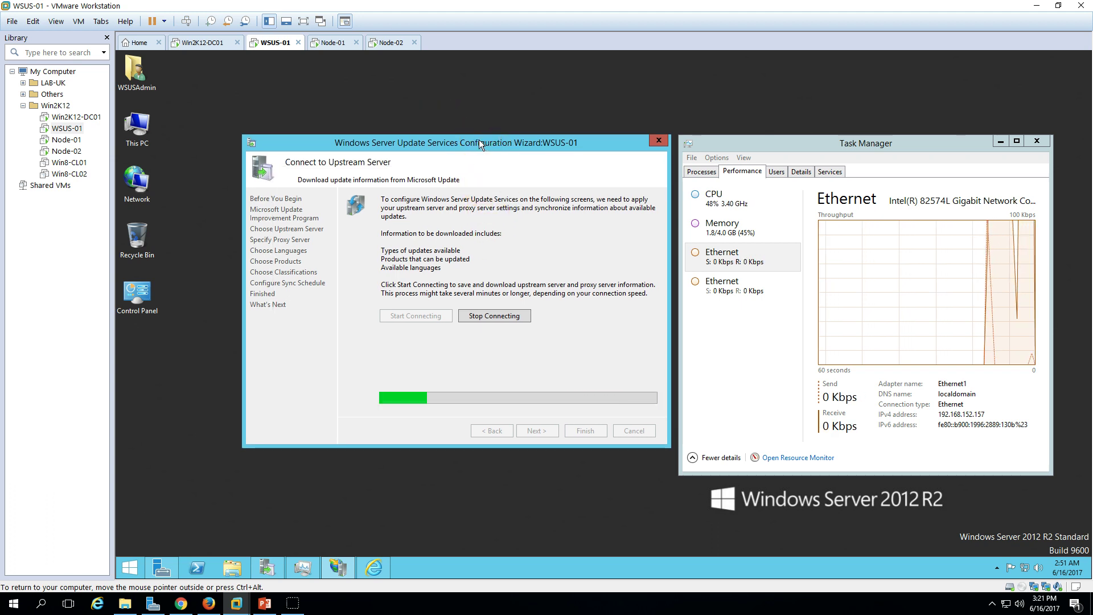
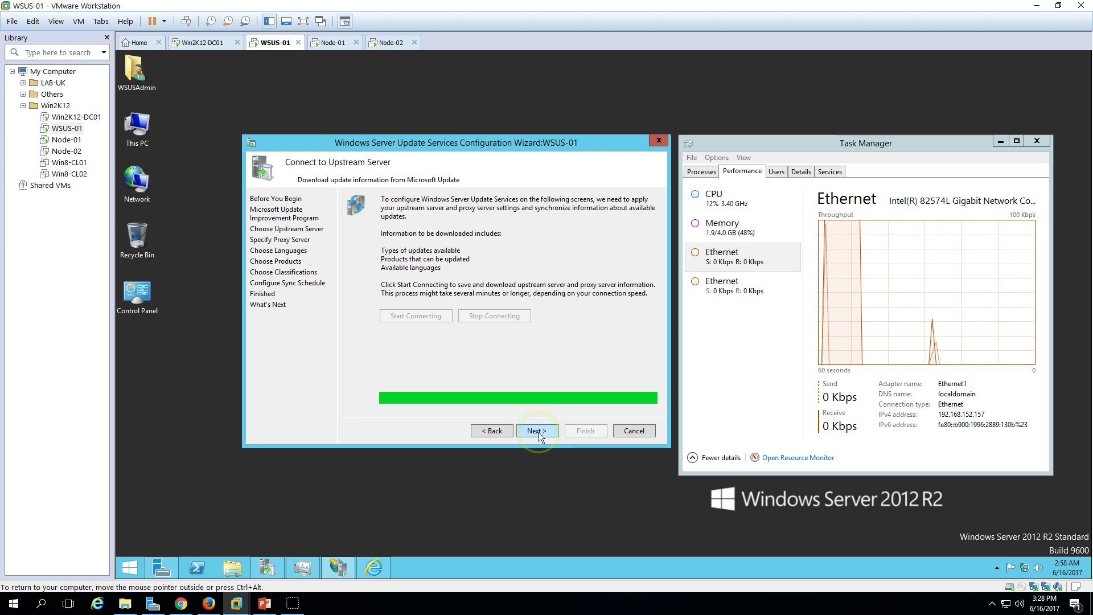
click(537, 430)
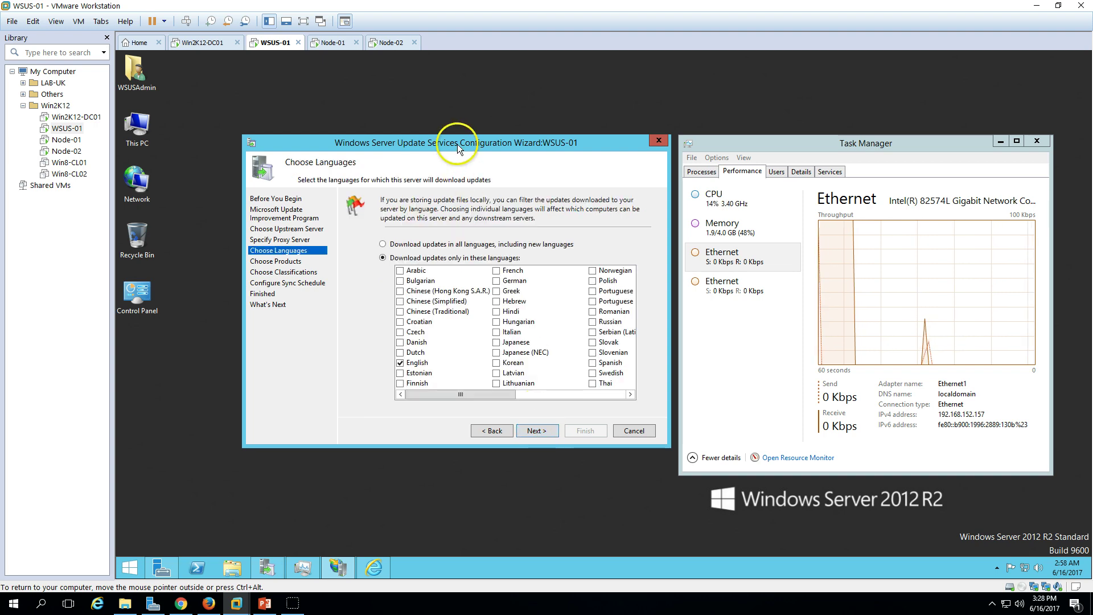
- Review the available update languages, keep only English for download, and proceed to the product selection
drag(457, 144, 466, 111)
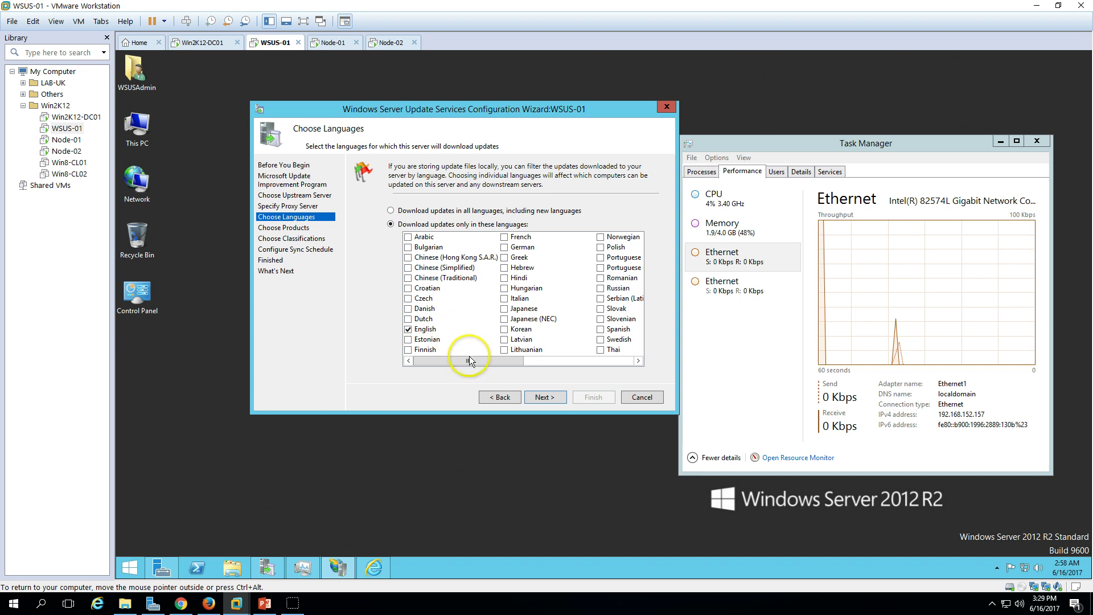
drag(469, 360, 446, 359)
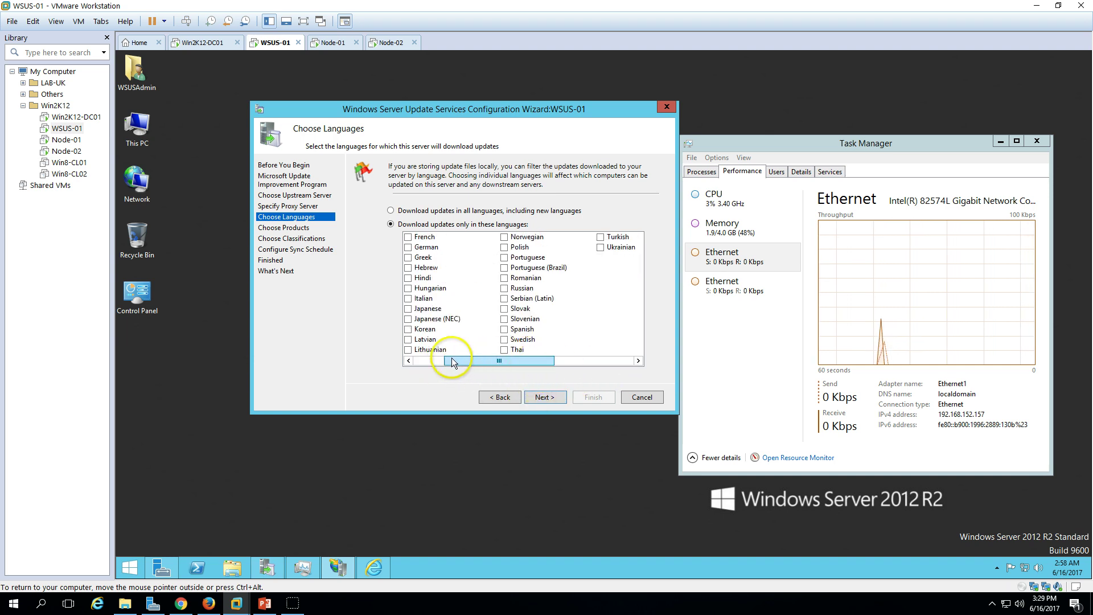
click(544, 398)
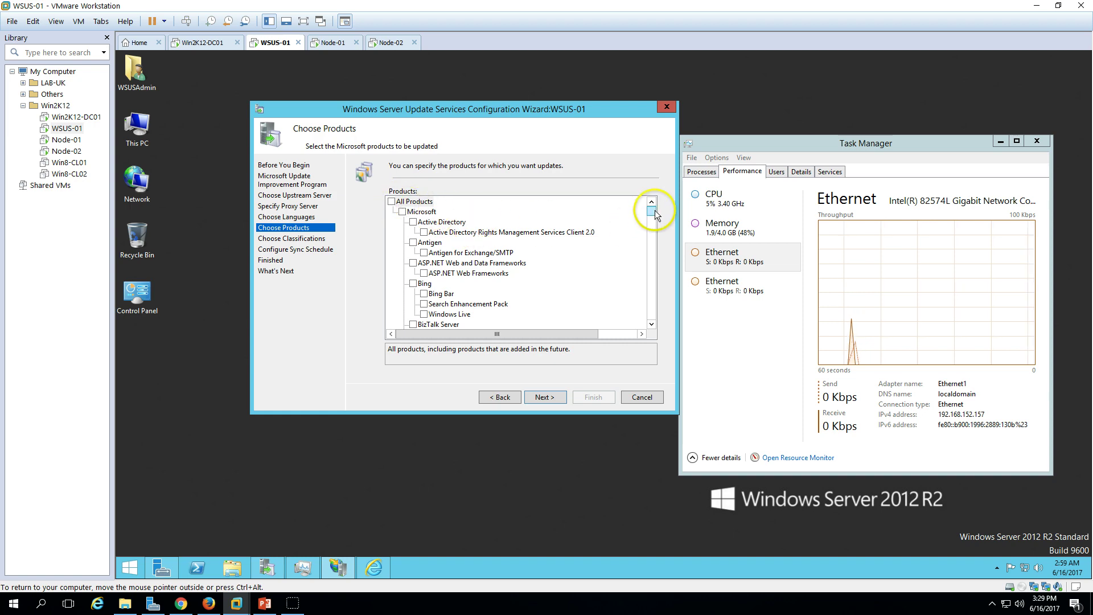
- Clear all product selections, choose only Windows Server 2012 R2 for updates, and proceed to the classifications
drag(652, 216, 624, 224)
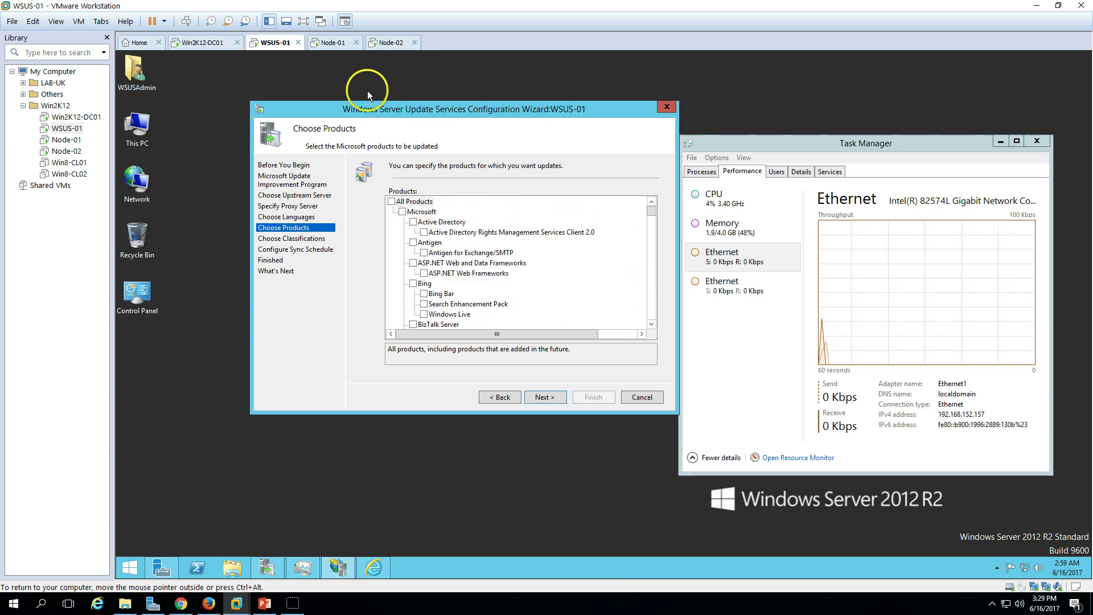
click(391, 201)
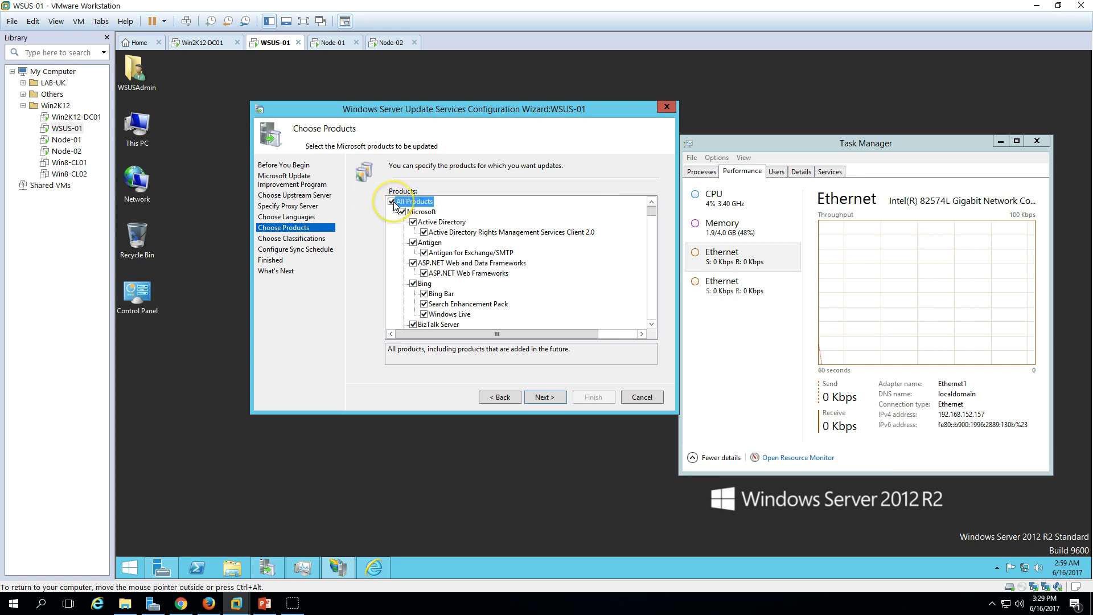
click(391, 202)
drag(653, 209, 595, 270)
scroll(595, 270, down, 2)
scroll(595, 269, down, 4)
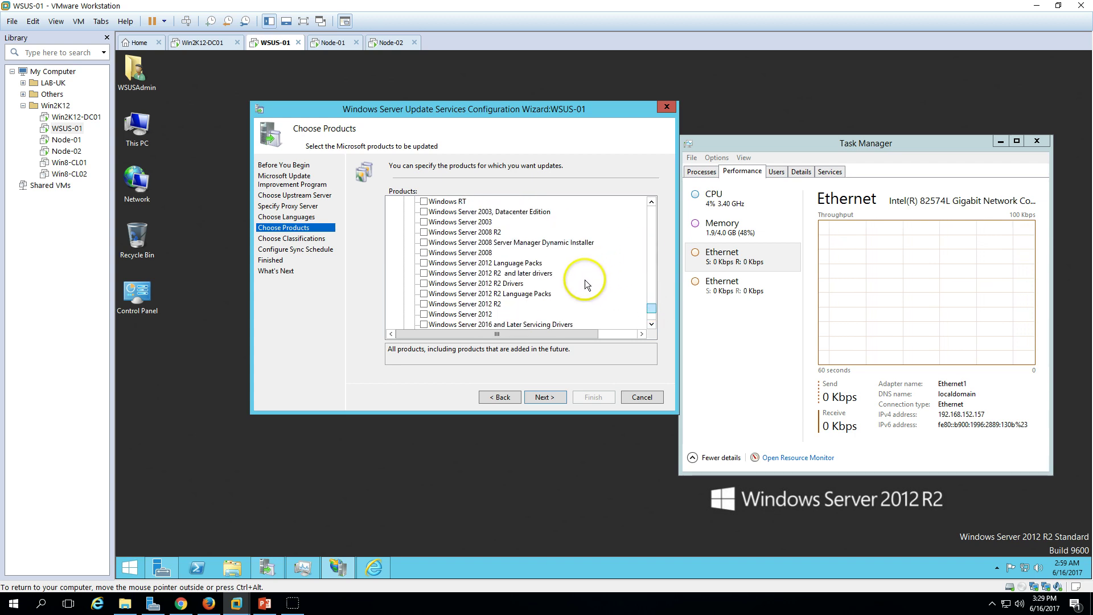
click(423, 304)
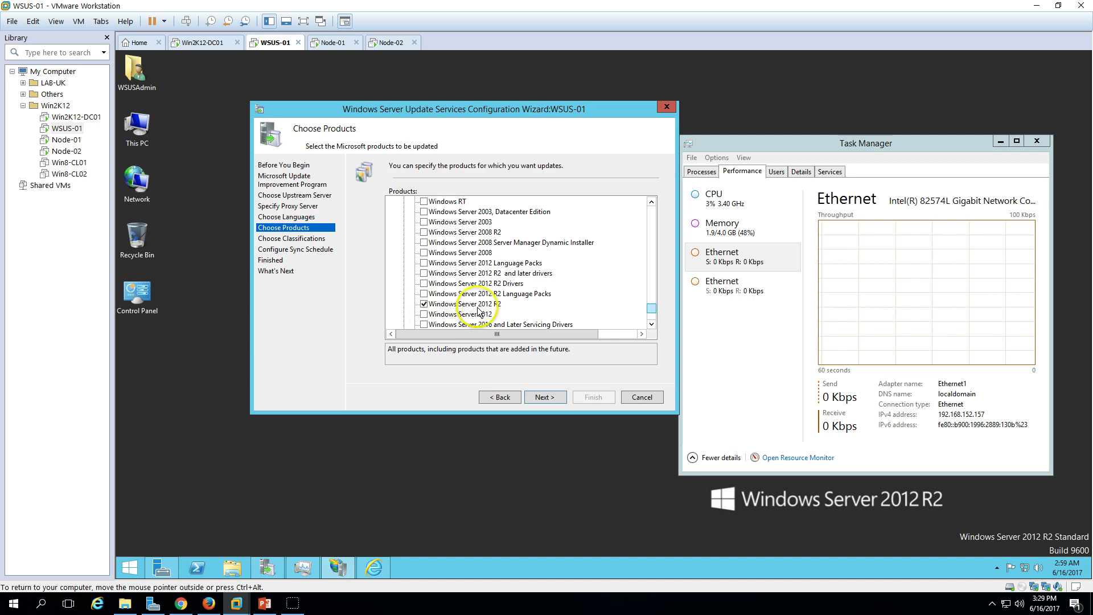
scroll(508, 308, down, 1)
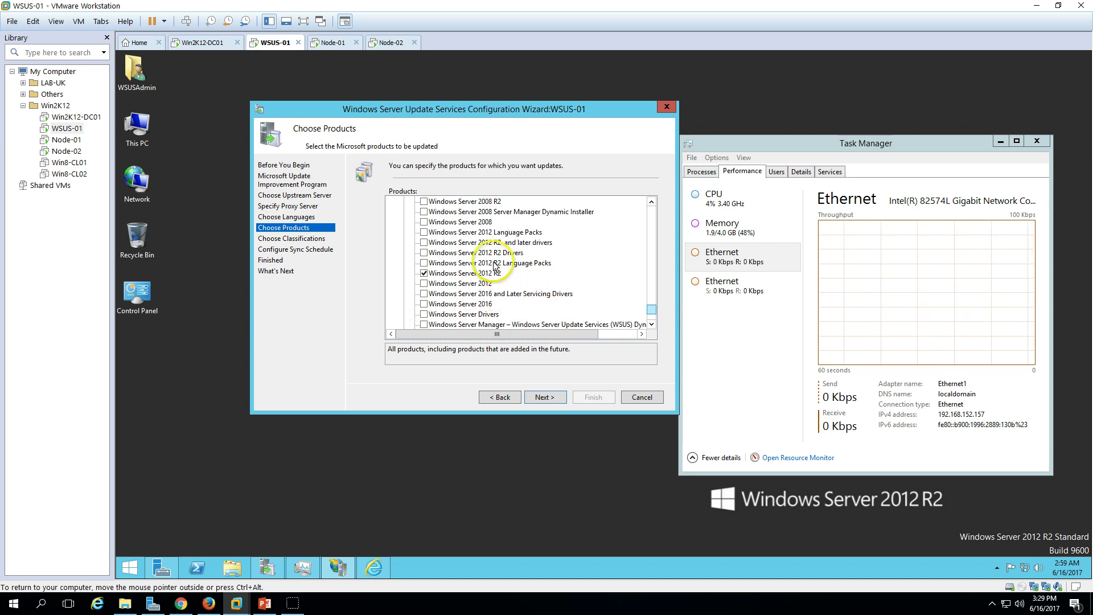
click(545, 398)
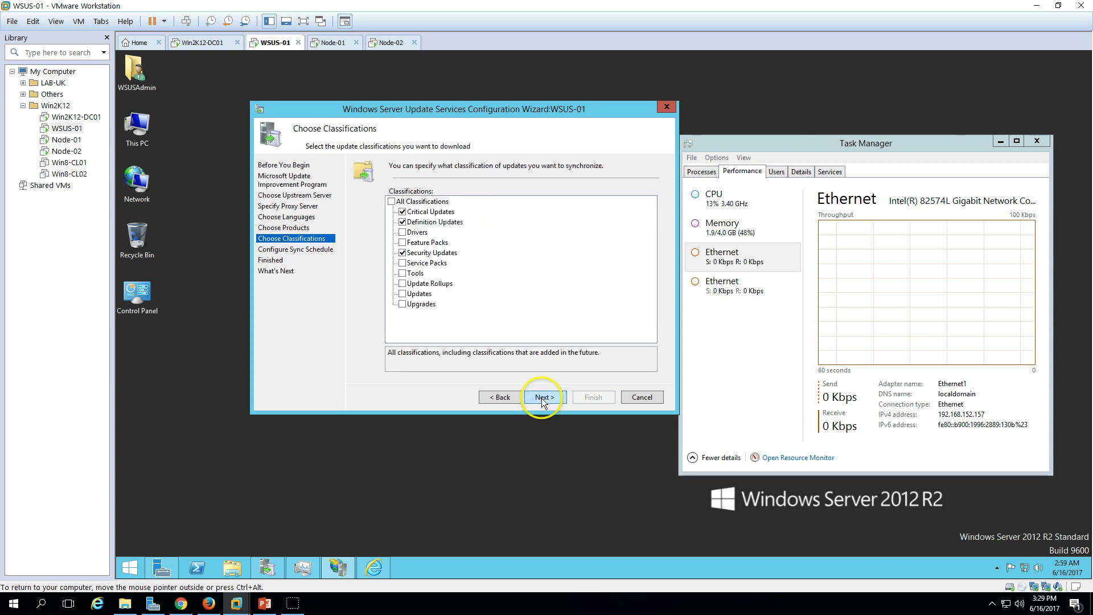
- Recheck the chosen products, and accept Critical Updates, Definition Updates and Security Updates as the classifications to synchronize
click(501, 397)
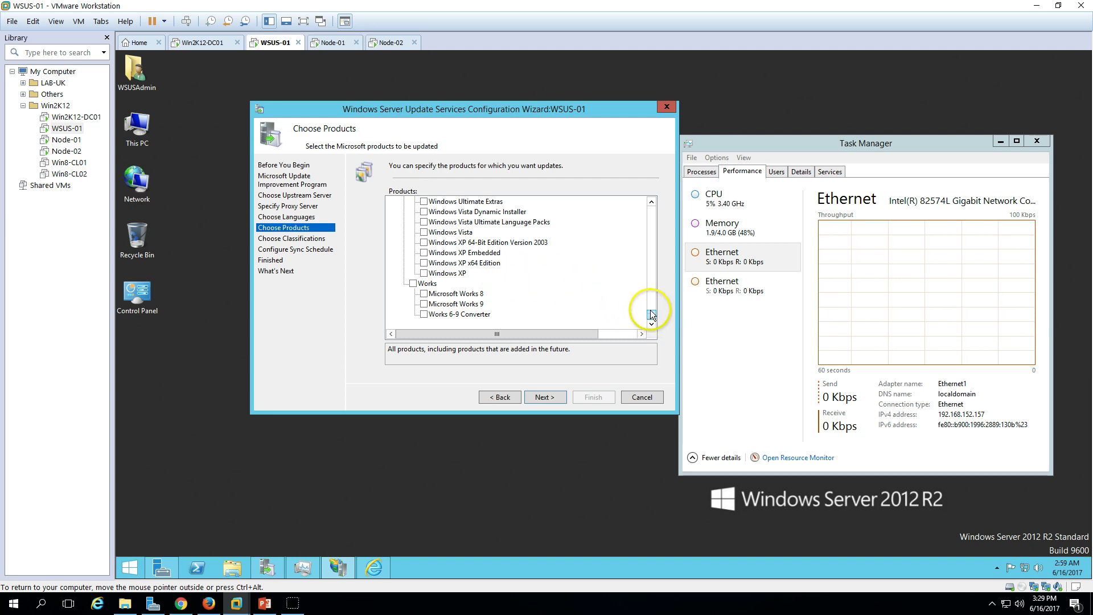
mouse_move(650, 314)
mouse_down()
mouse_move(643, 215)
mouse_move(648, 316)
mouse_up()
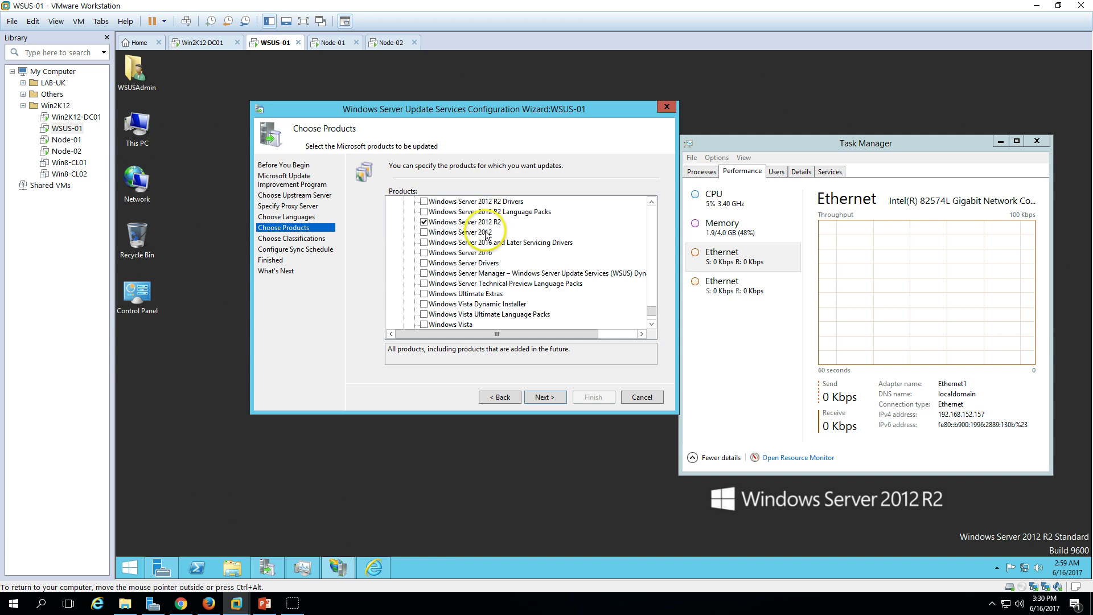
click(546, 397)
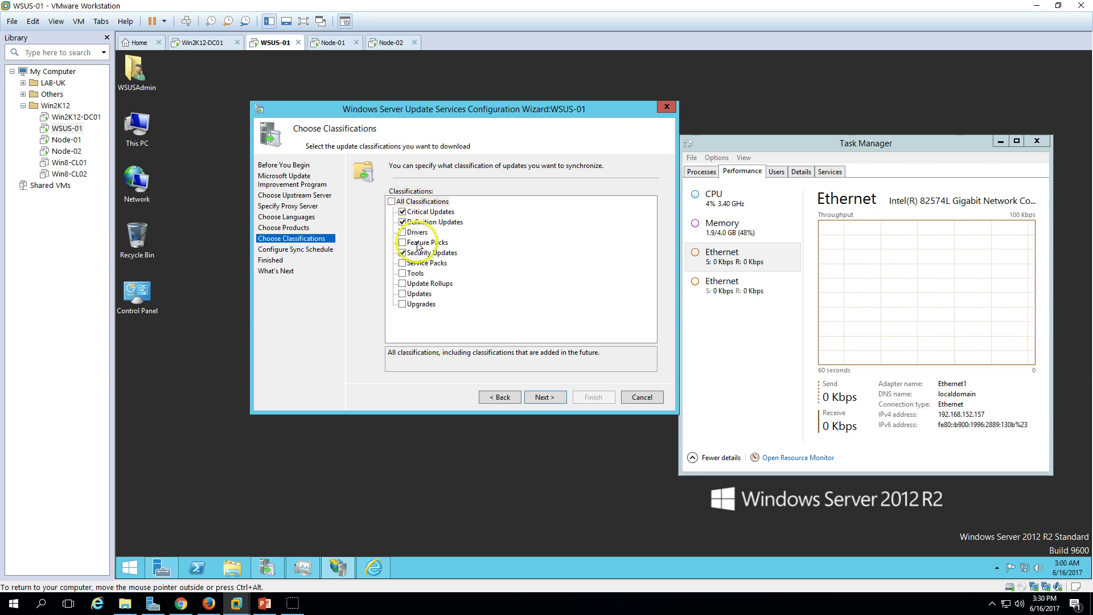
click(403, 211)
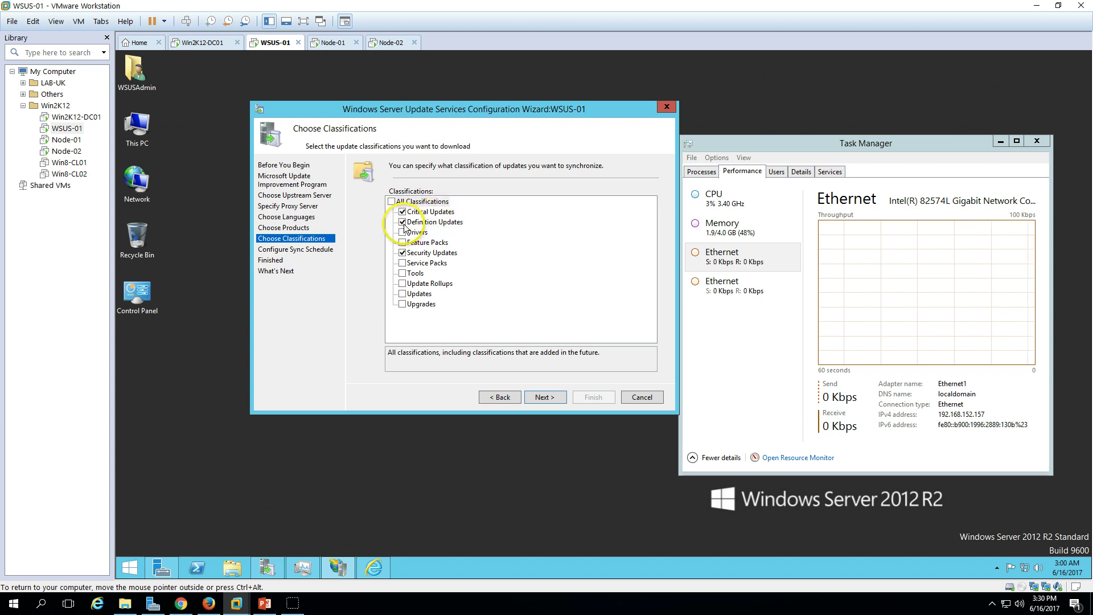
click(554, 399)
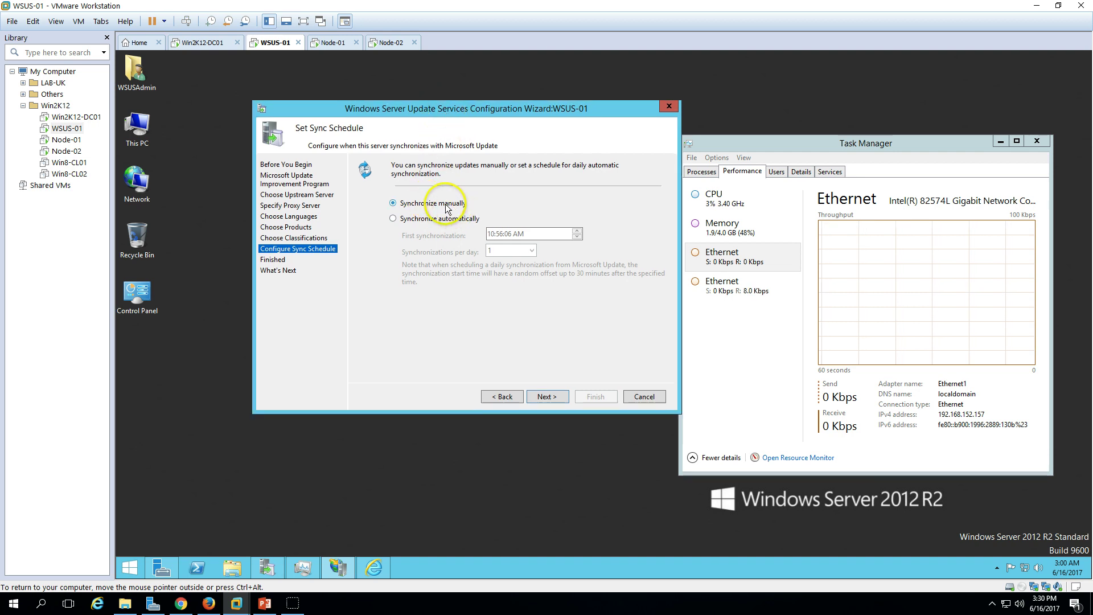
- Schedule automatic synchronization once per day, with the first synchronization at 11:00:00 PM
click(415, 218)
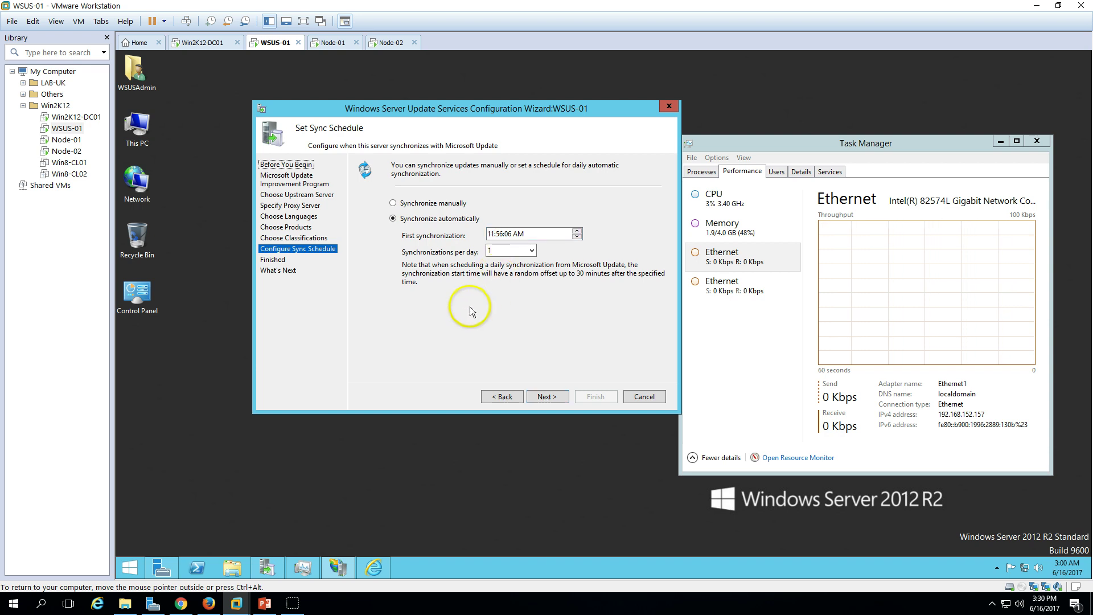
click(499, 238)
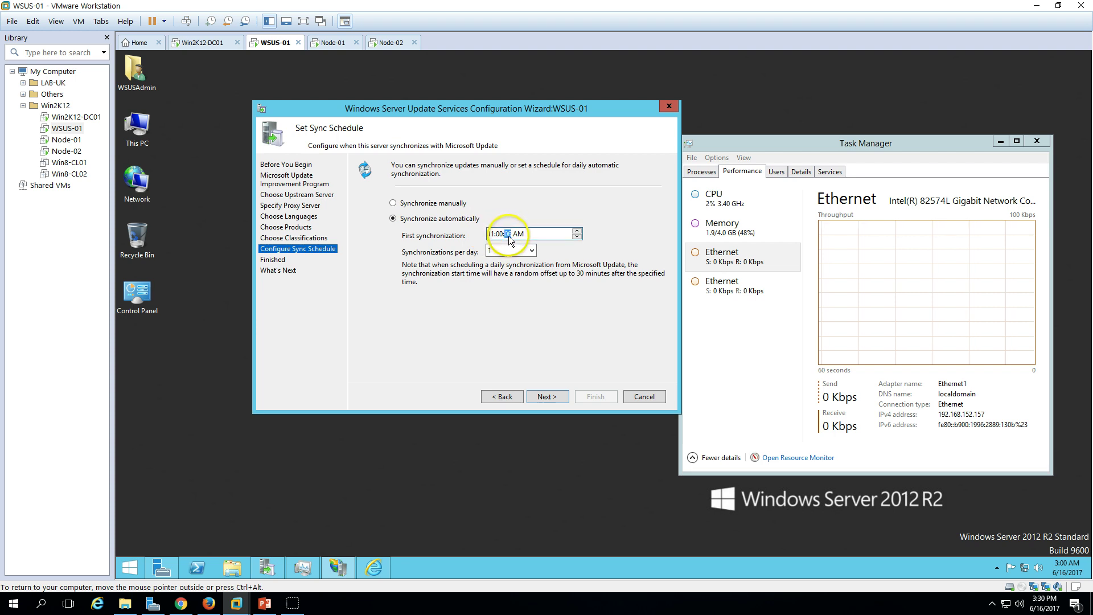
text(0)
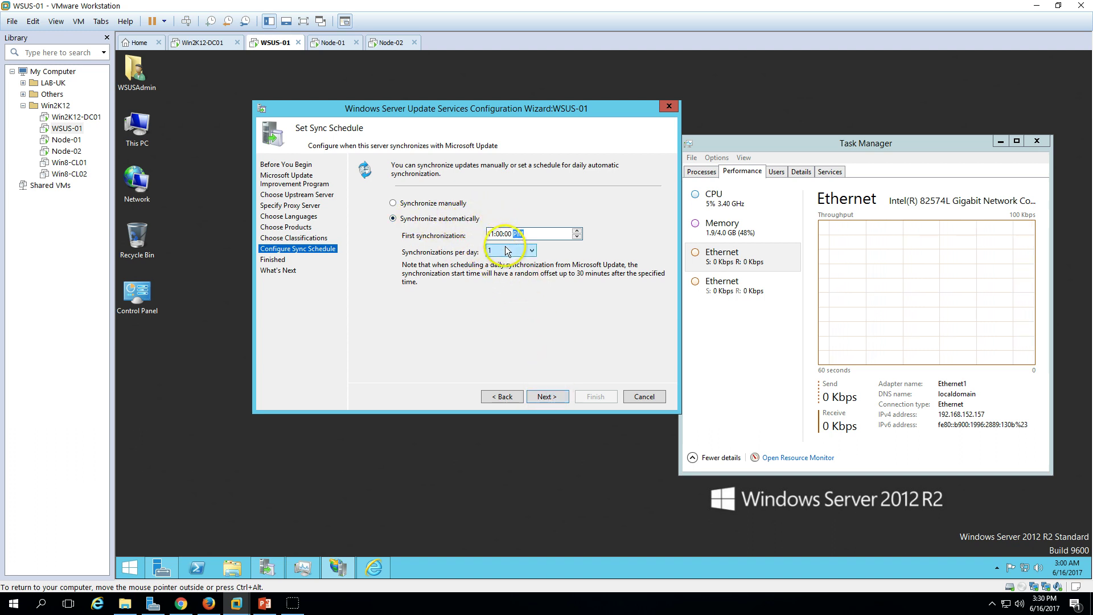
click(559, 402)
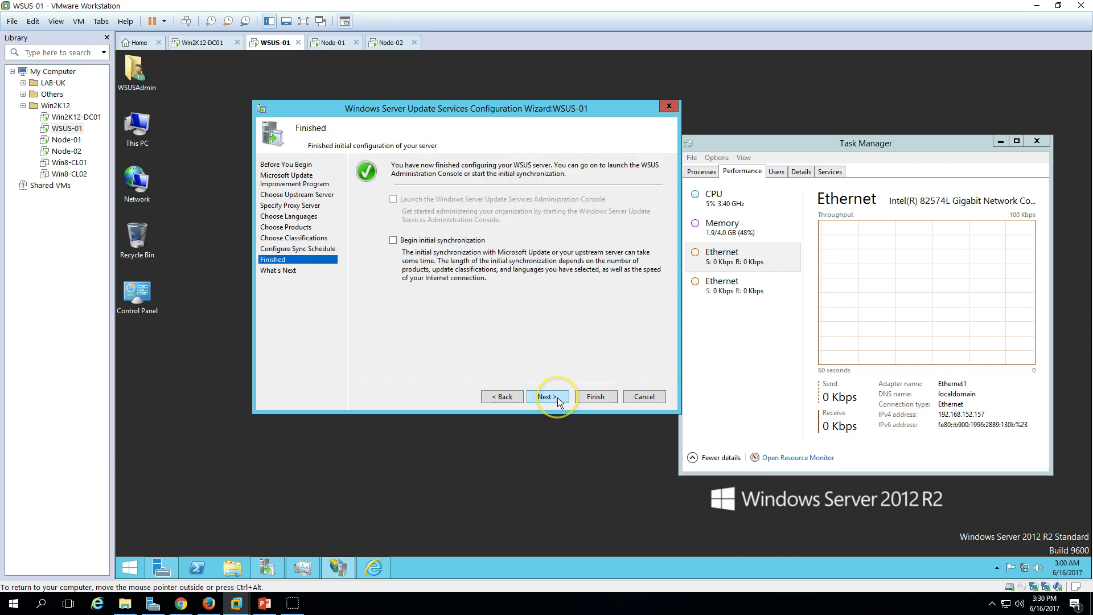
- Enable the initial synchronization and finish the WSUS Configuration Wizard
click(417, 242)
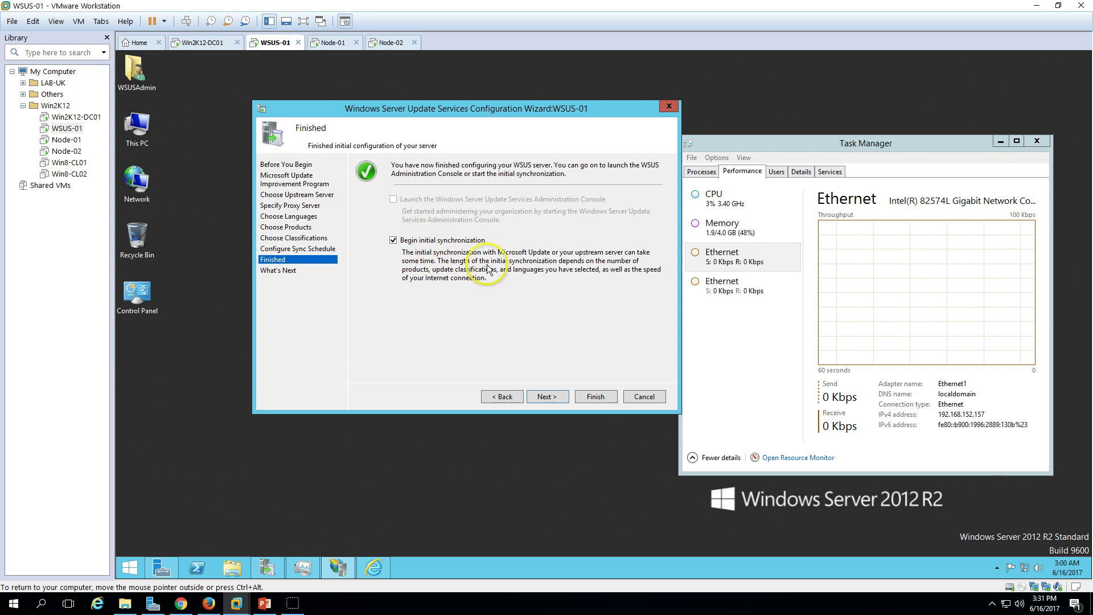
click(555, 399)
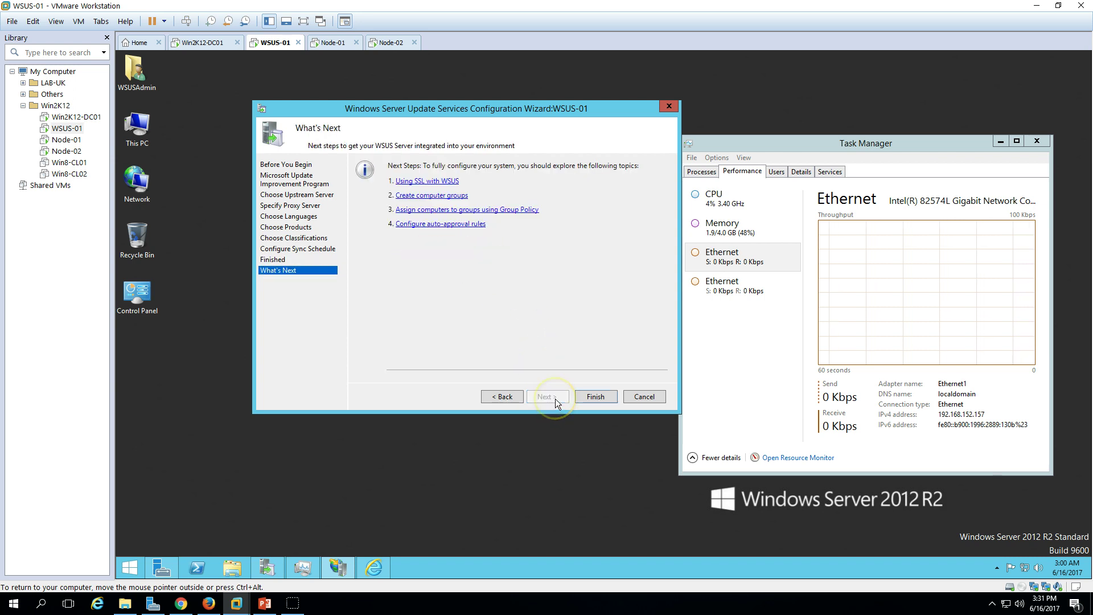
click(594, 397)
- Maximize the Update Services console and expand WSUS-01 with its Updates, Computers and All Computers nodes
double_click(536, 142)
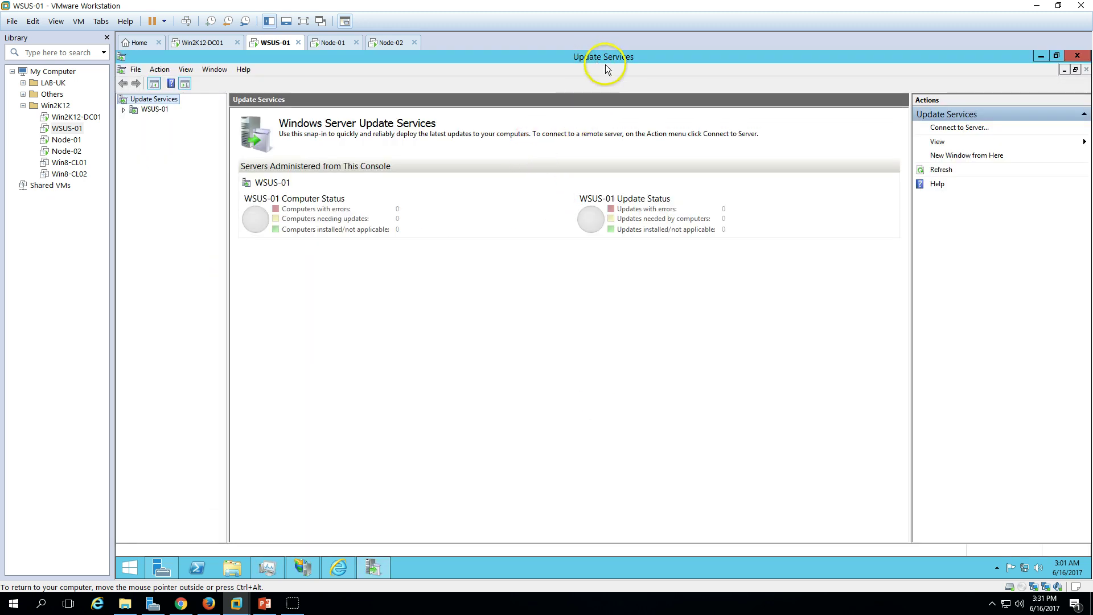
click(124, 110)
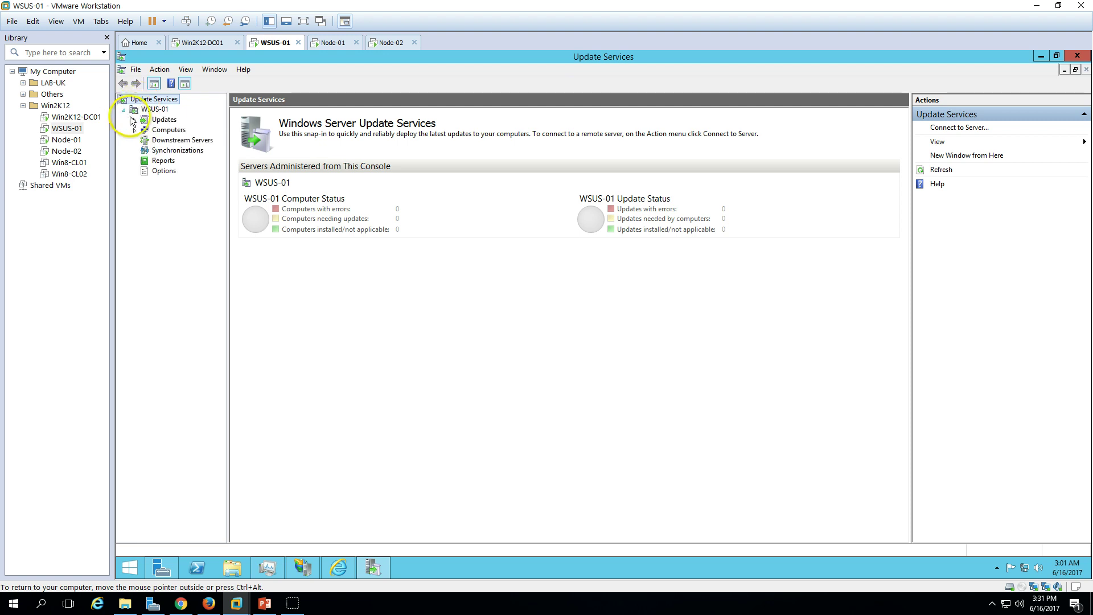
click(134, 119)
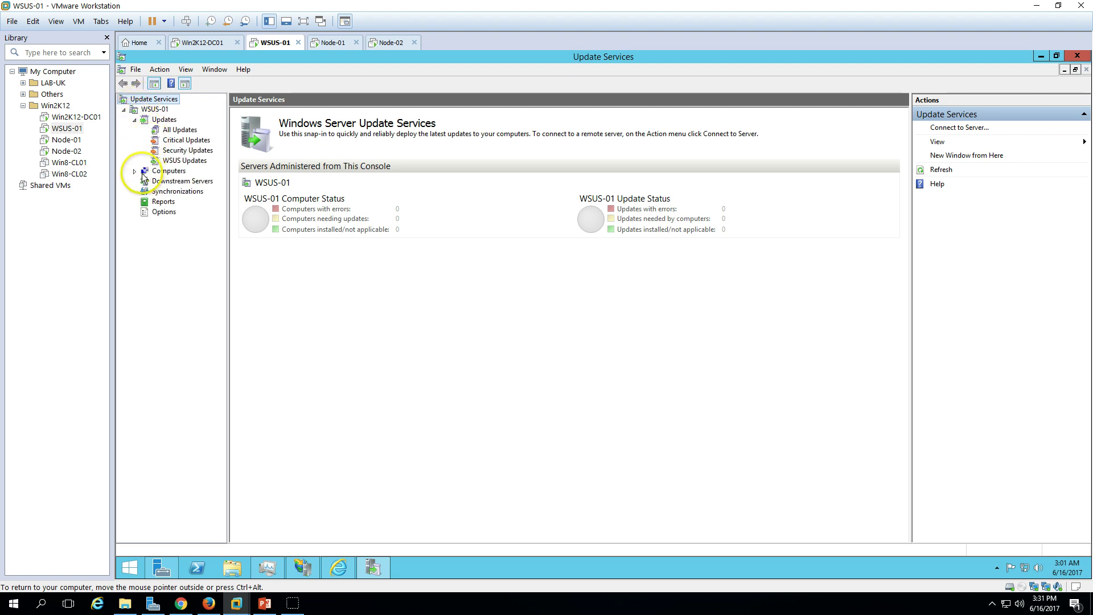
click(135, 172)
click(145, 181)
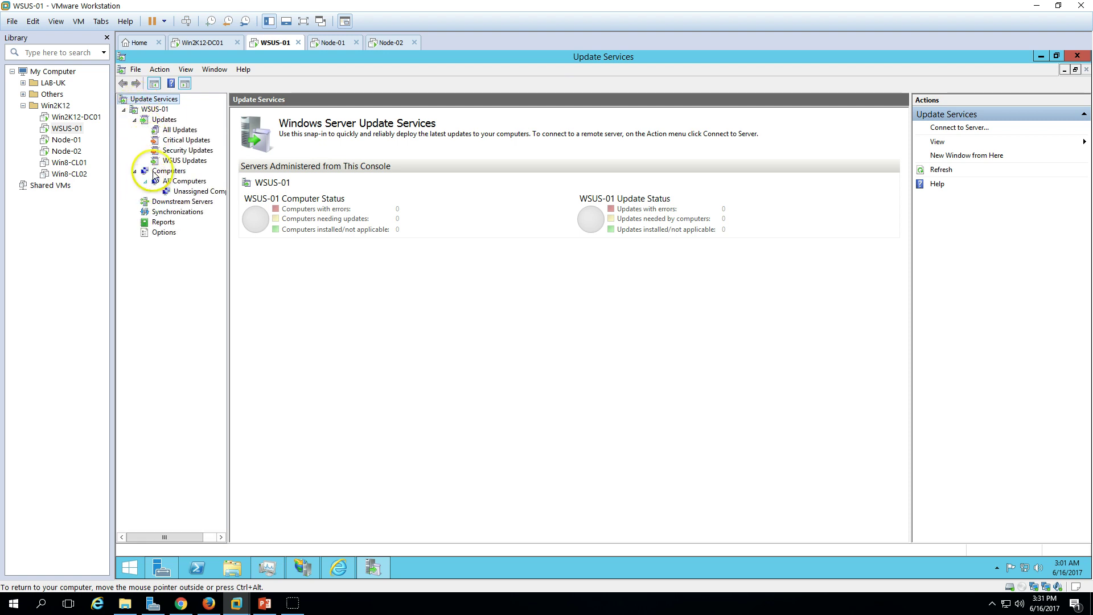
- Check the synchronization status in the WSUS-01 overview, and inspect the details of the running and the completed synchronization
click(149, 108)
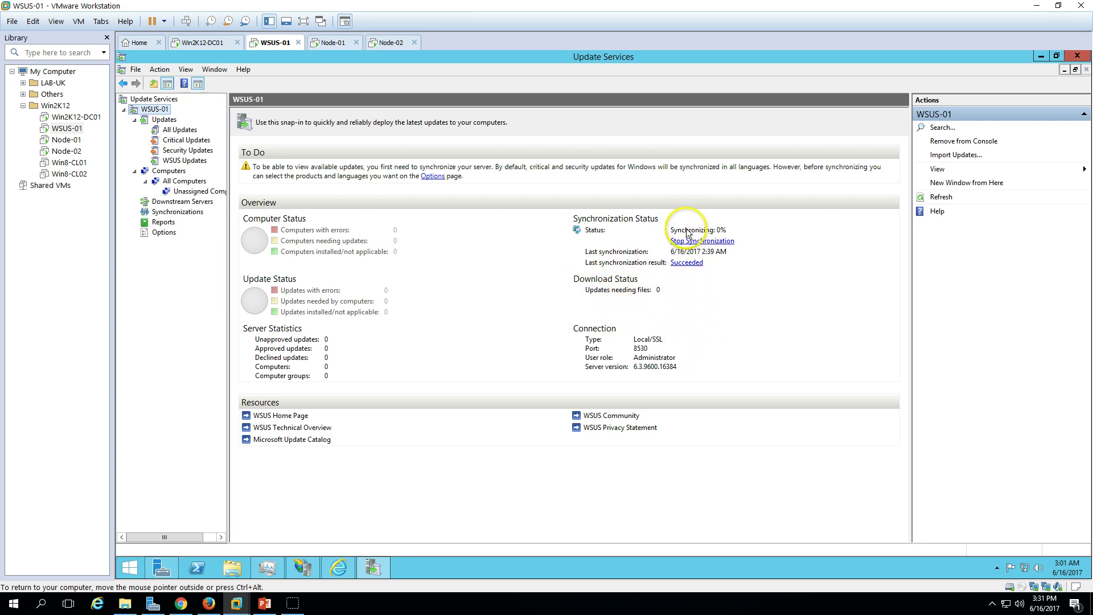
click(177, 214)
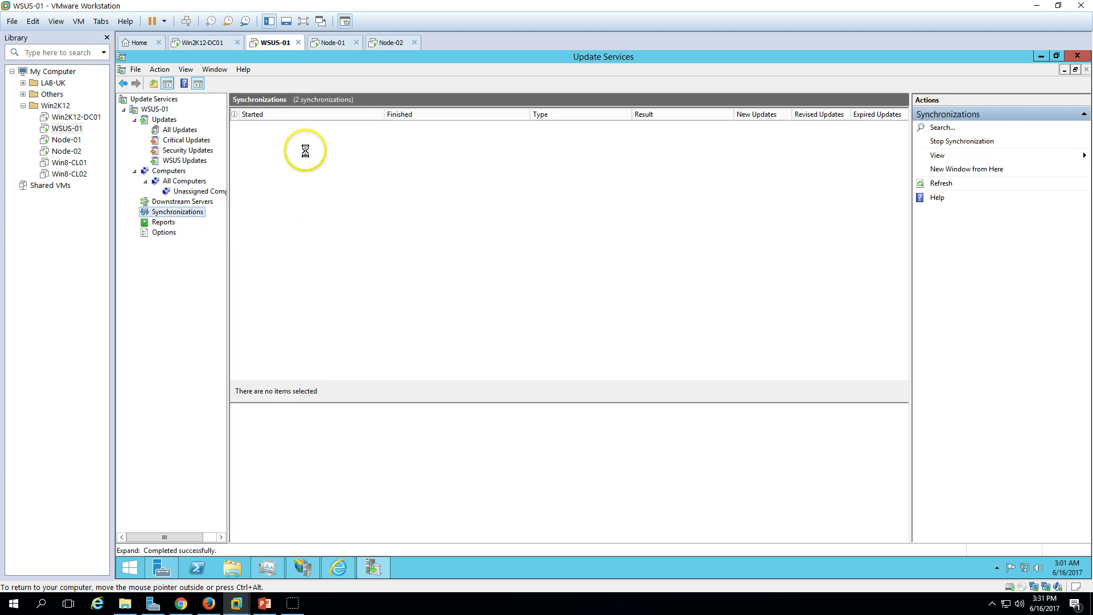
click(322, 139)
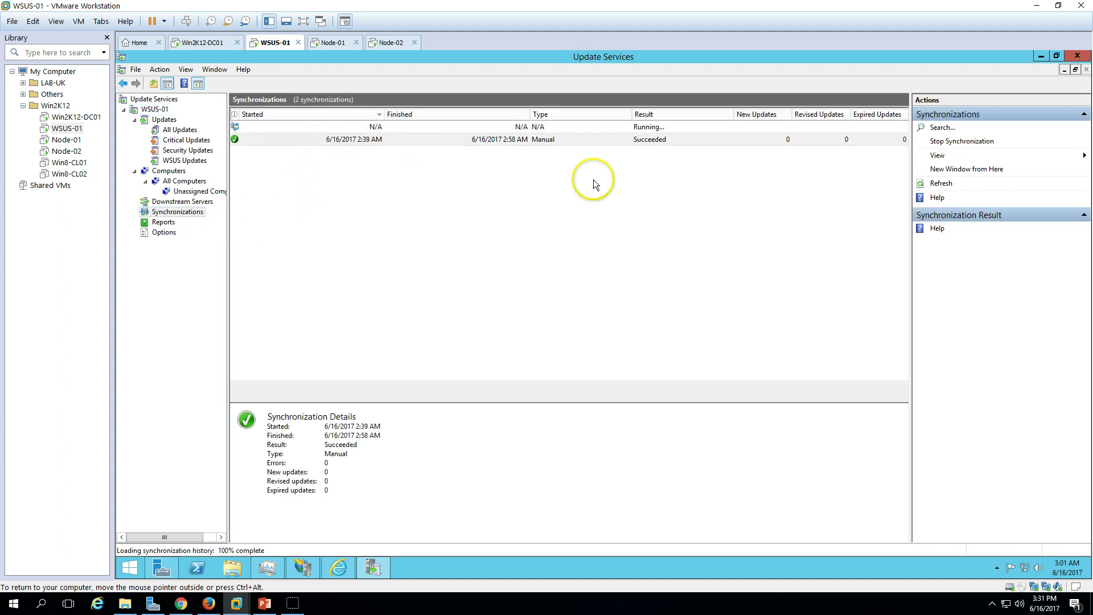
click(593, 128)
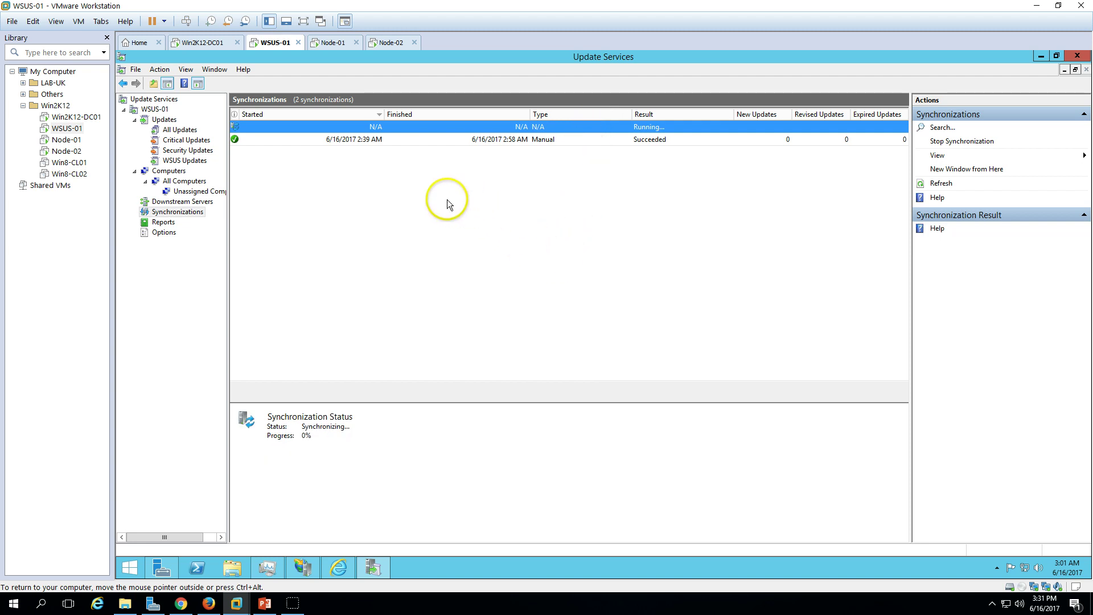
click(267, 567)
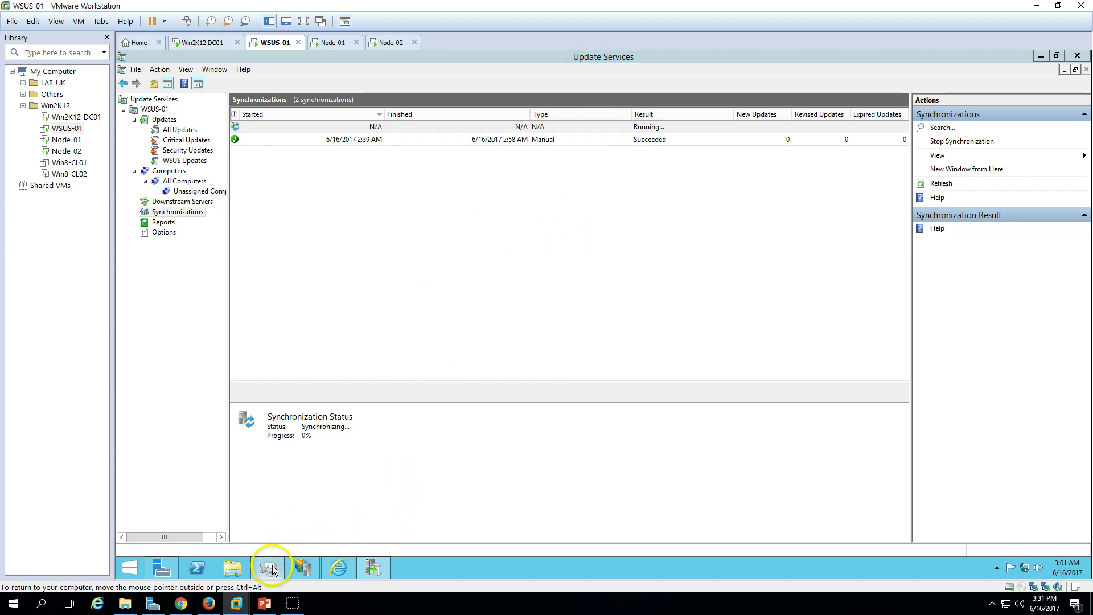
click(407, 135)
click(406, 140)
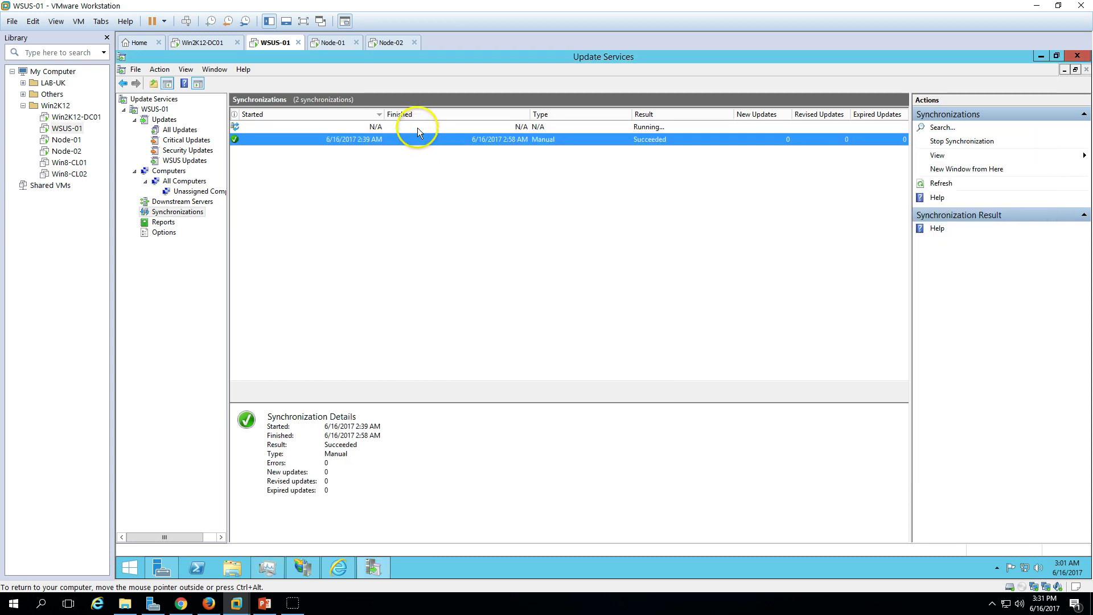
- Check All Computers with status Any and the Unassigned Computers group for registered machines, and compare with the Node-01 virtual machine
click(183, 181)
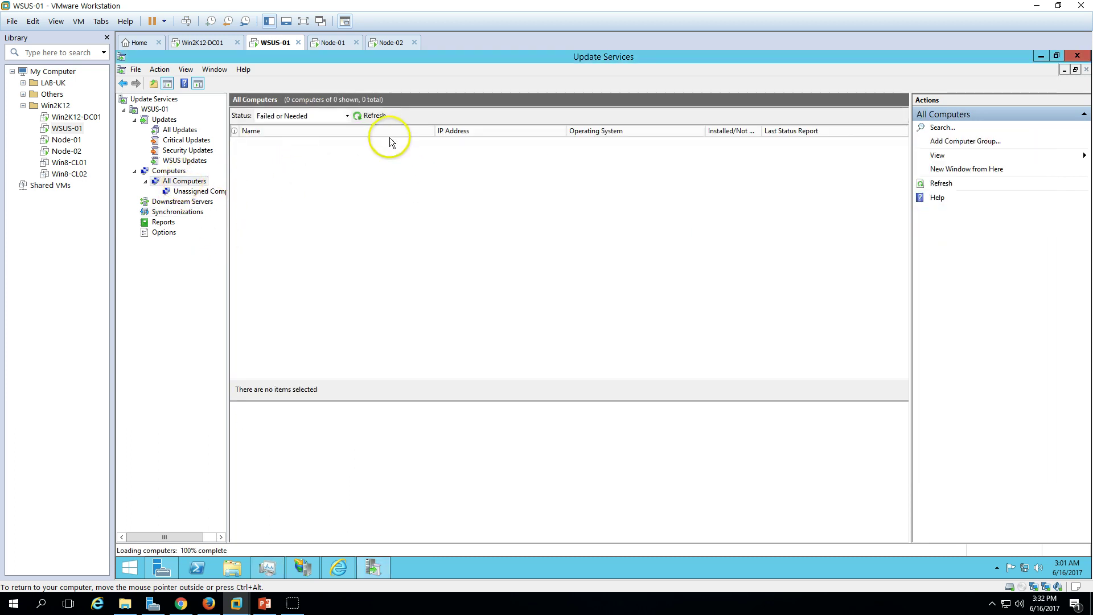
click(316, 117)
click(283, 179)
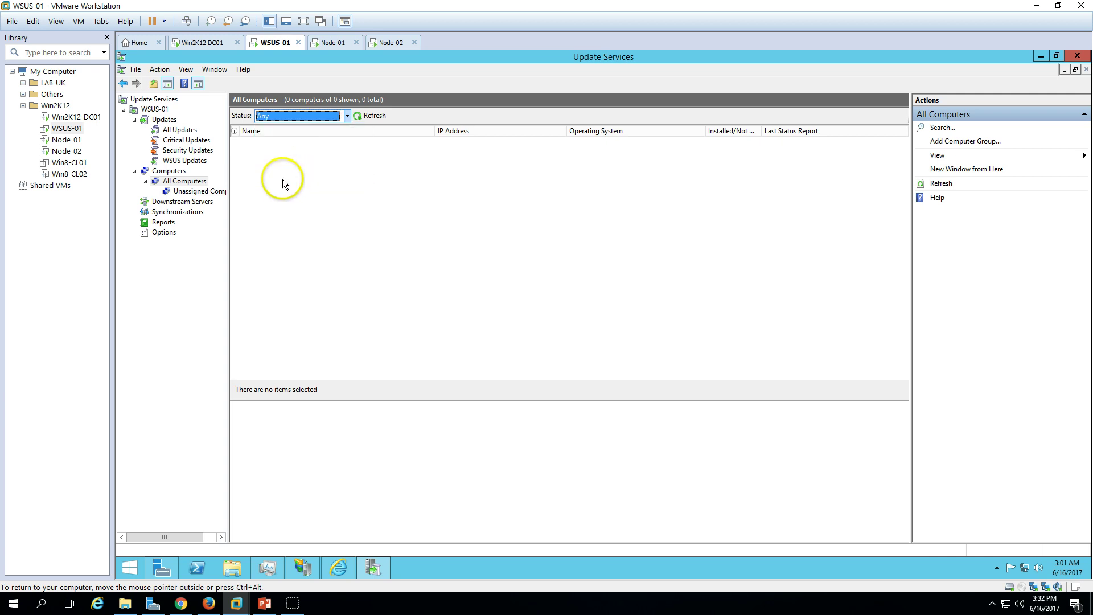
click(206, 192)
click(334, 42)
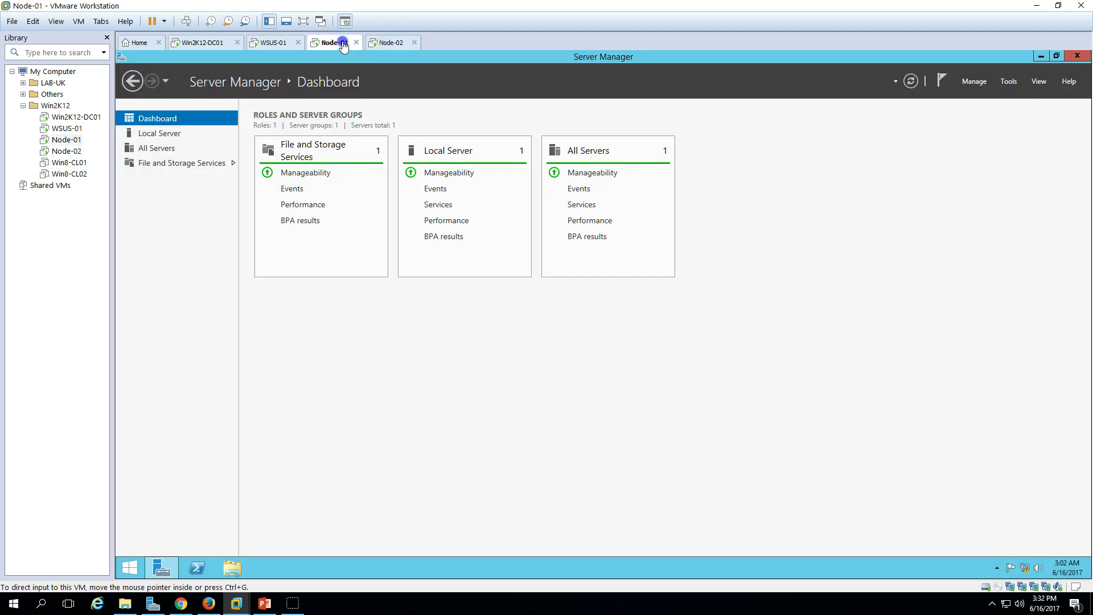
click(272, 42)
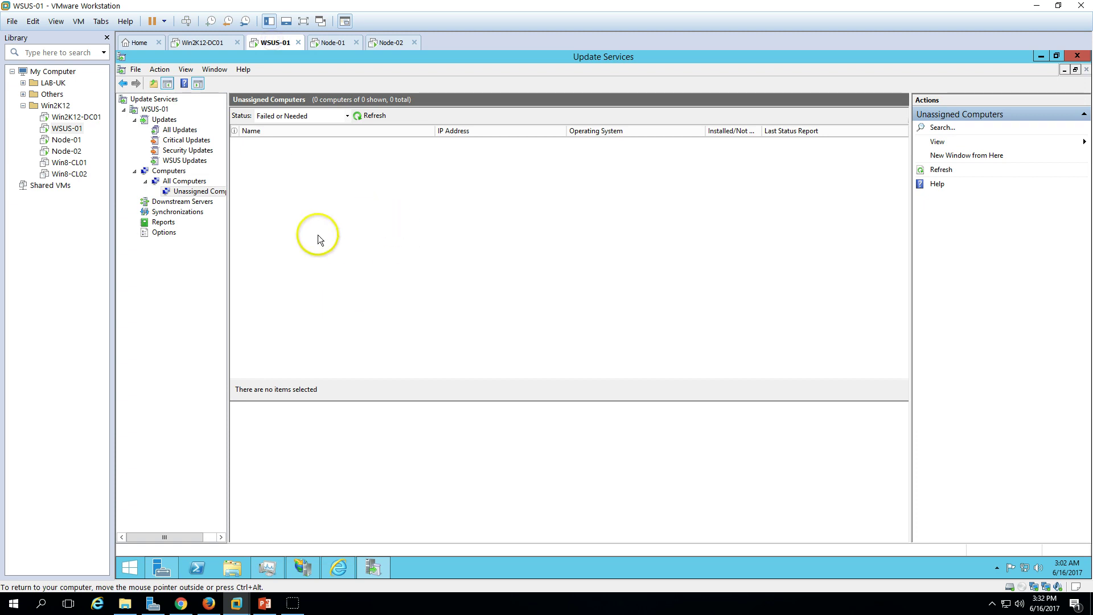
click(334, 42)
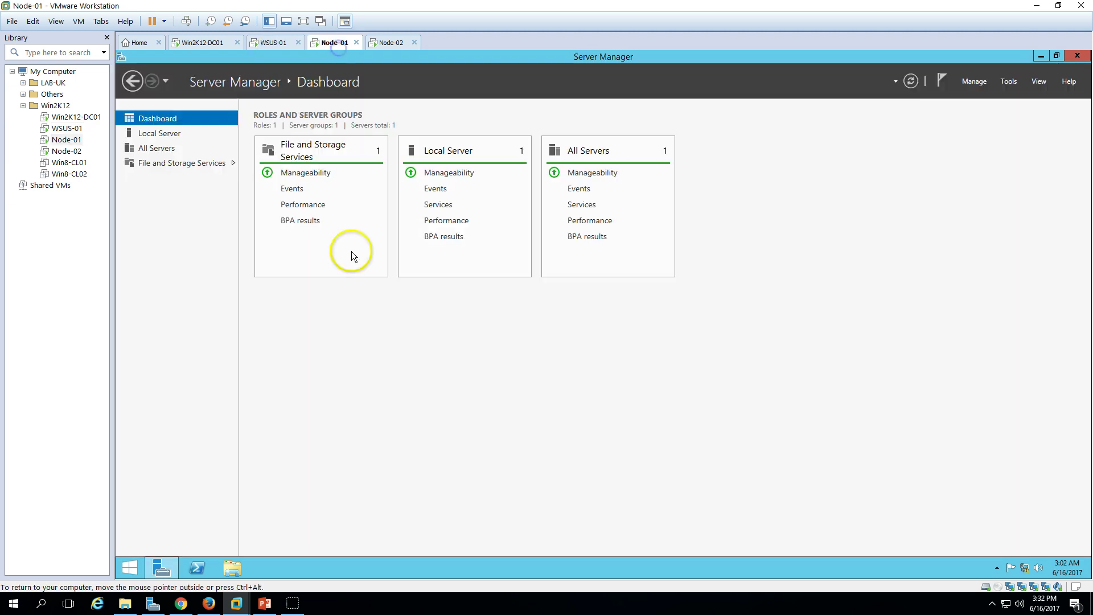
click(271, 42)
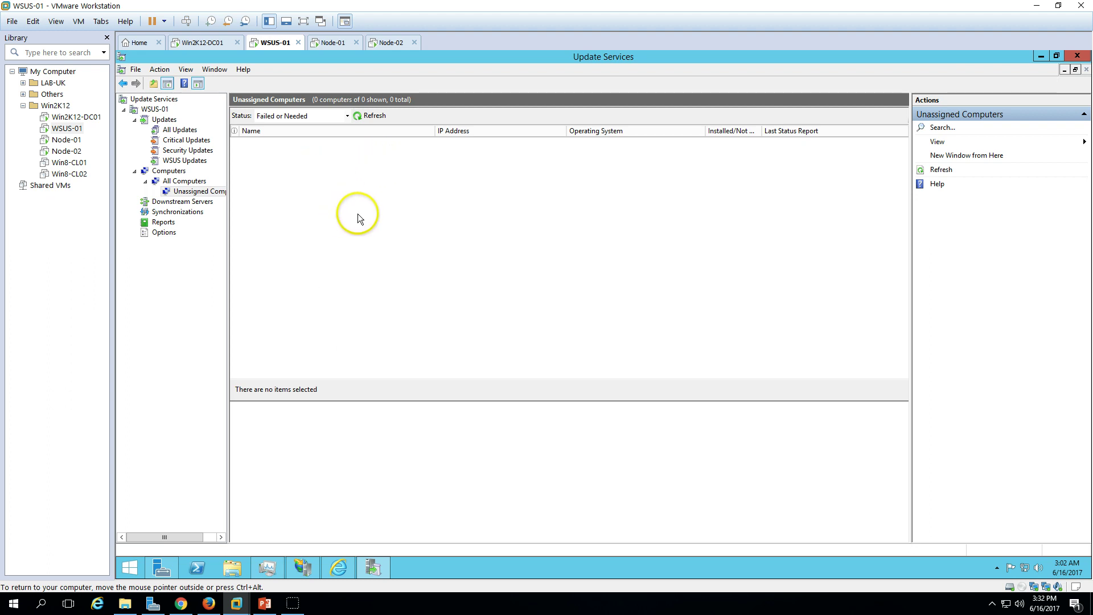
- View the Updates overview on WSUS-01, and inspect the details of the completed and the running synchronization
click(171, 121)
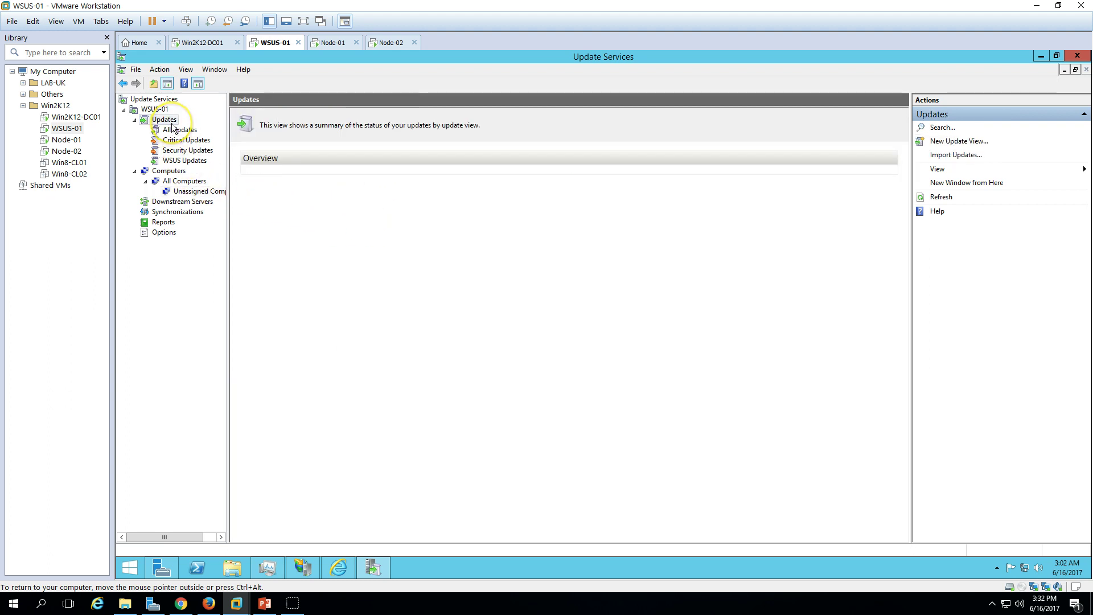
click(191, 212)
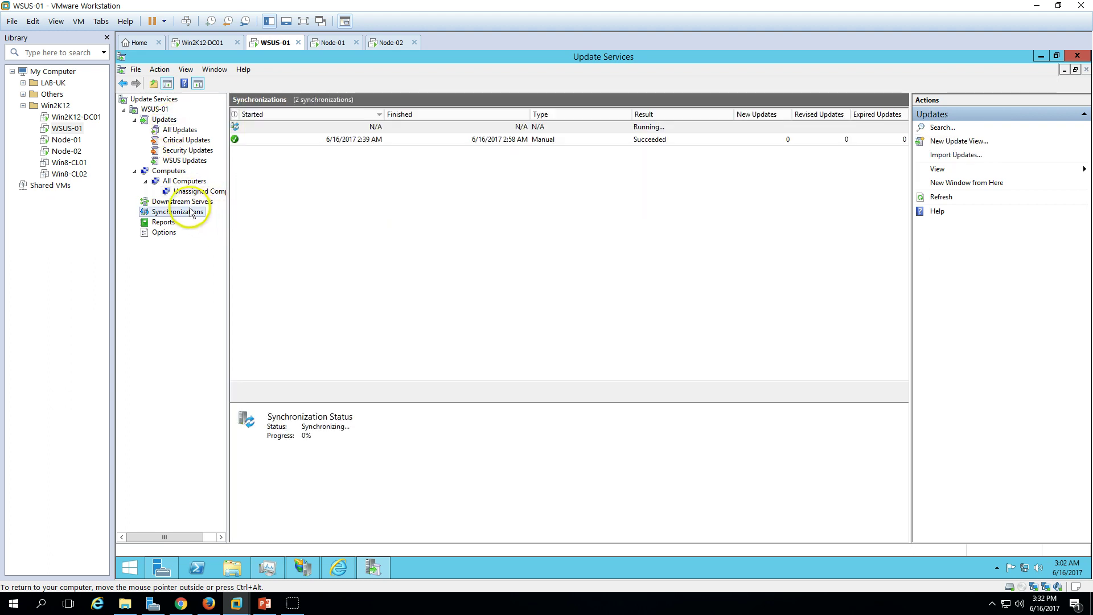
click(444, 140)
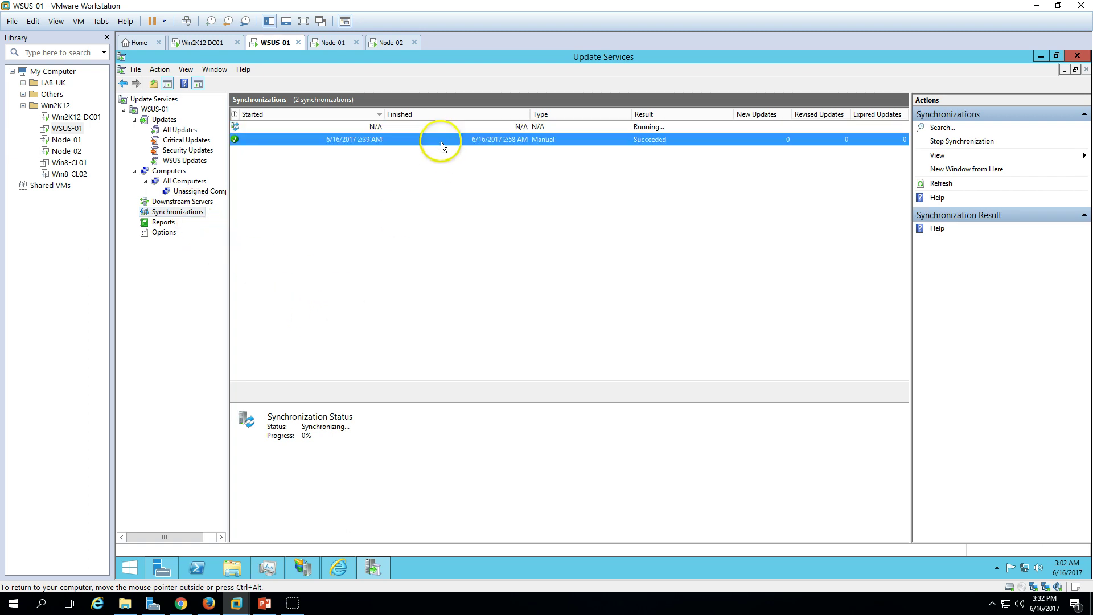
click(441, 126)
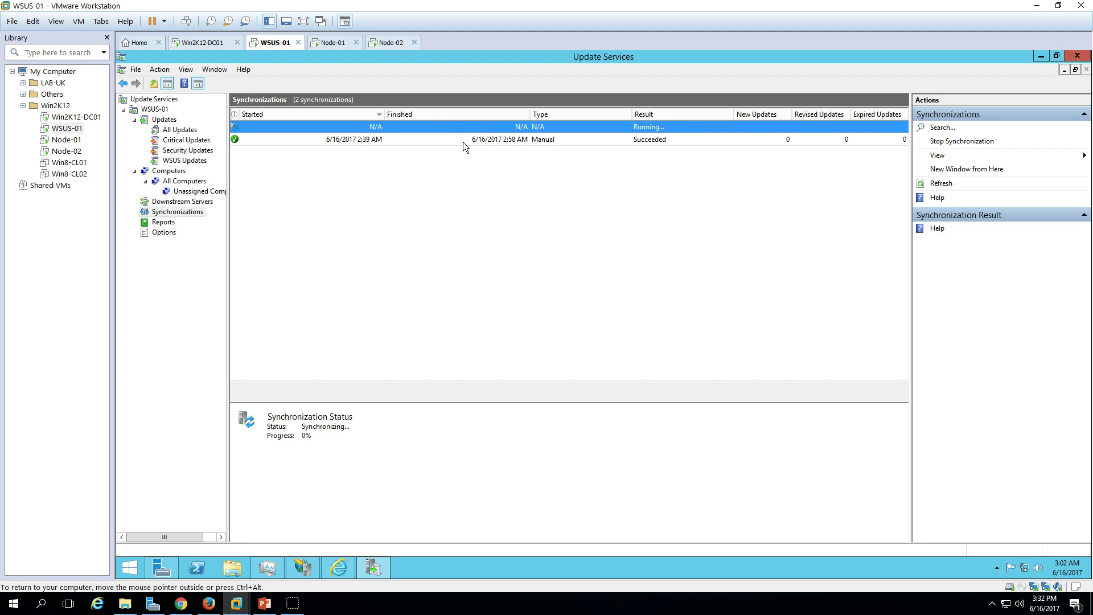
click(447, 138)
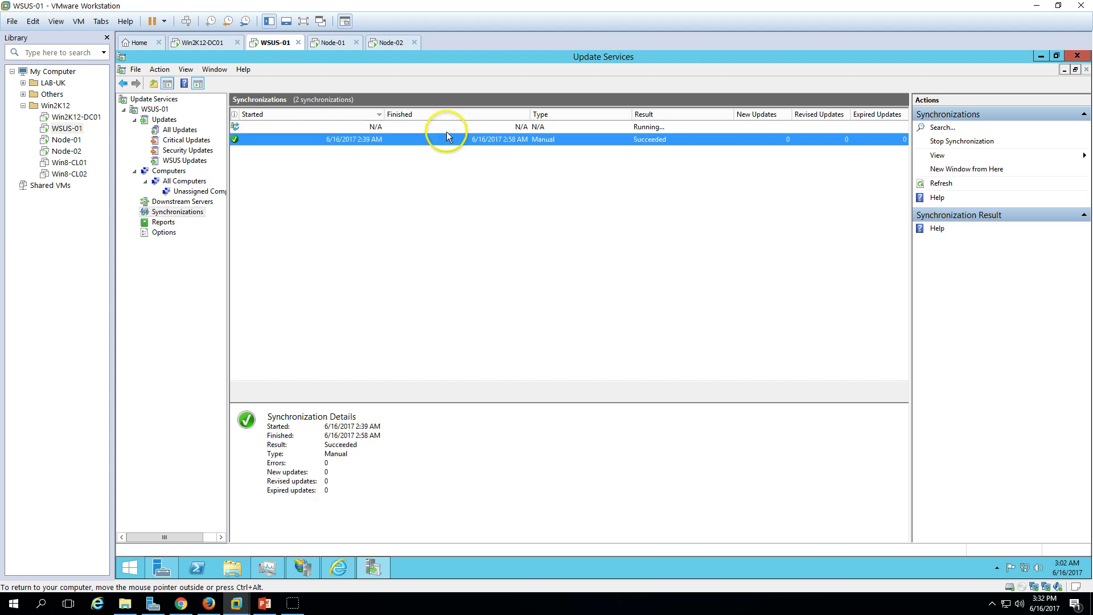
click(446, 127)
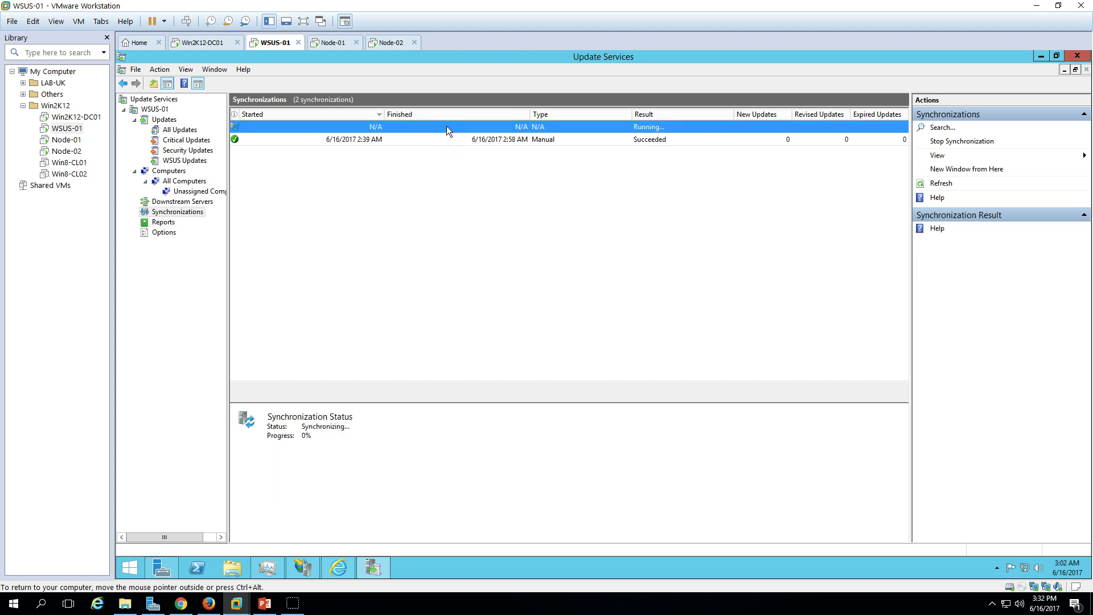
- Review the WSUS installation steps slide in PowerPoint, and return to VMware Workstation to recheck both synchronization entries
click(265, 603)
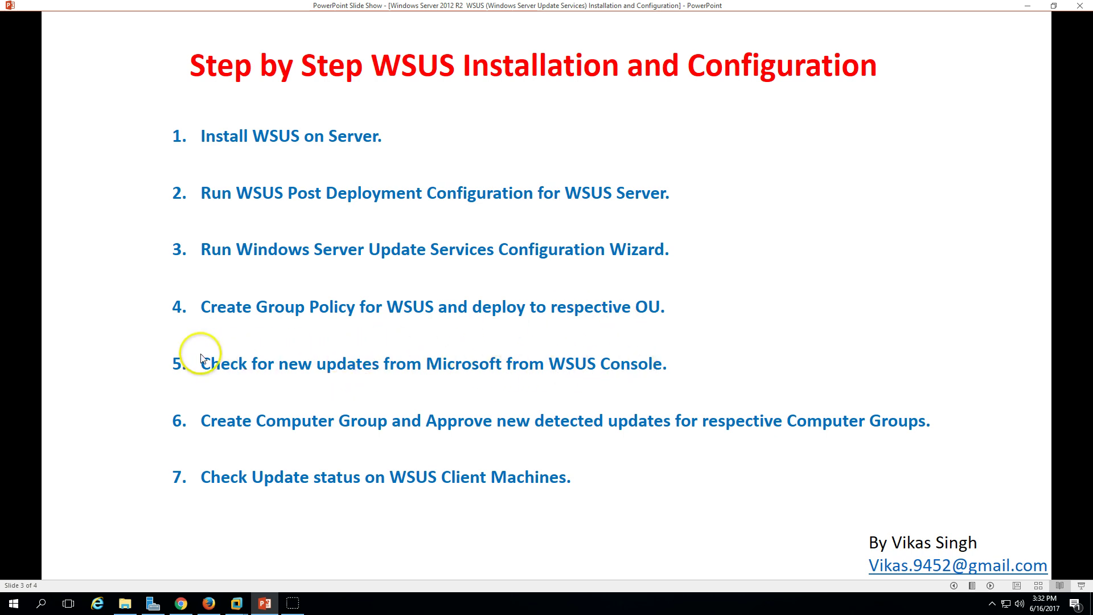
click(266, 605)
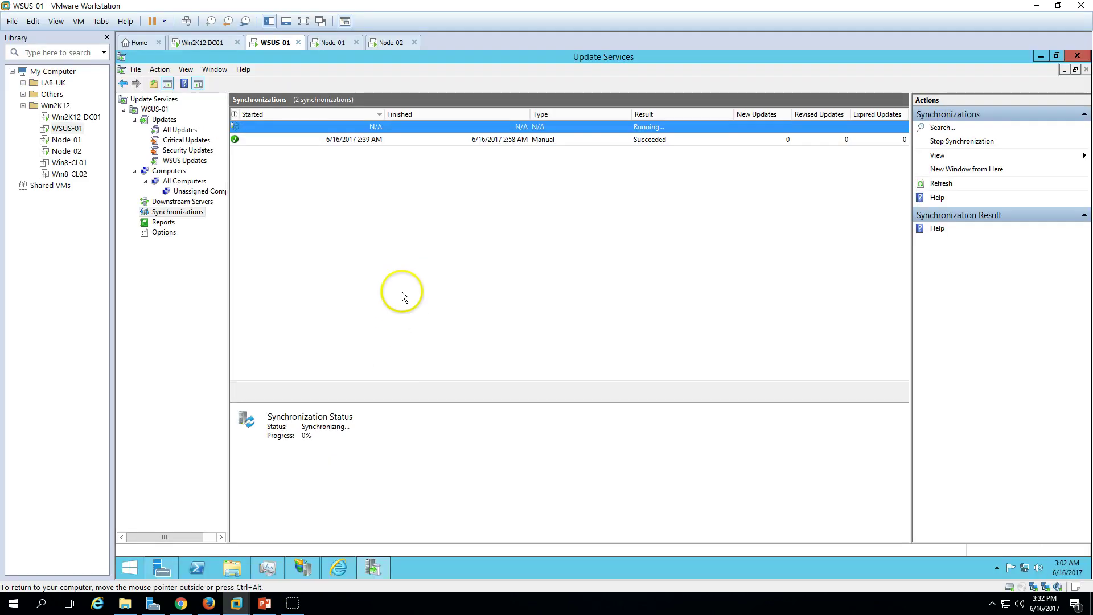
click(468, 139)
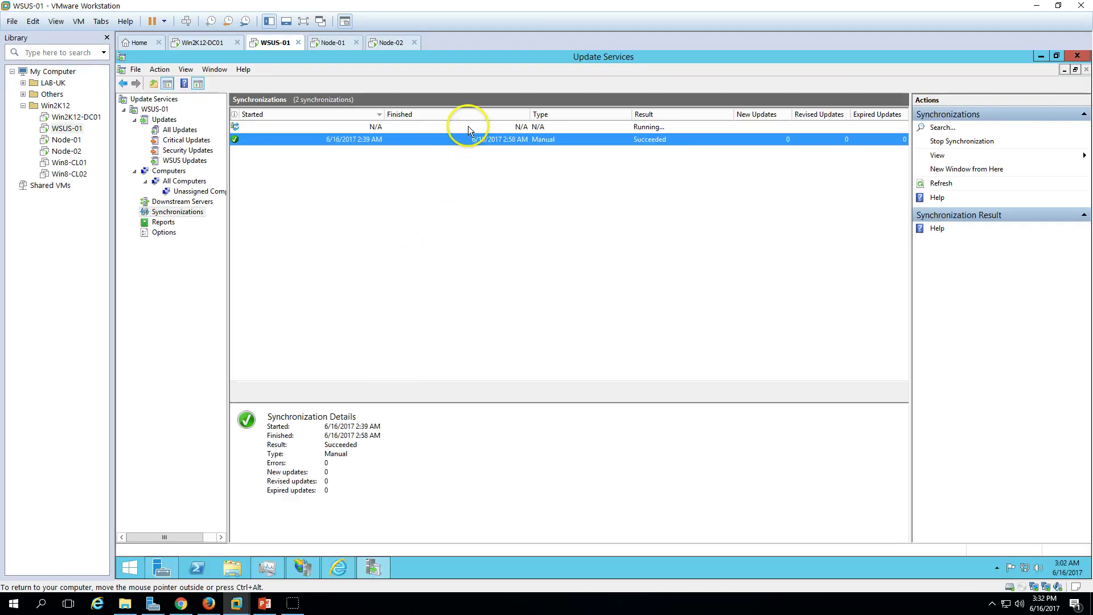
click(468, 126)
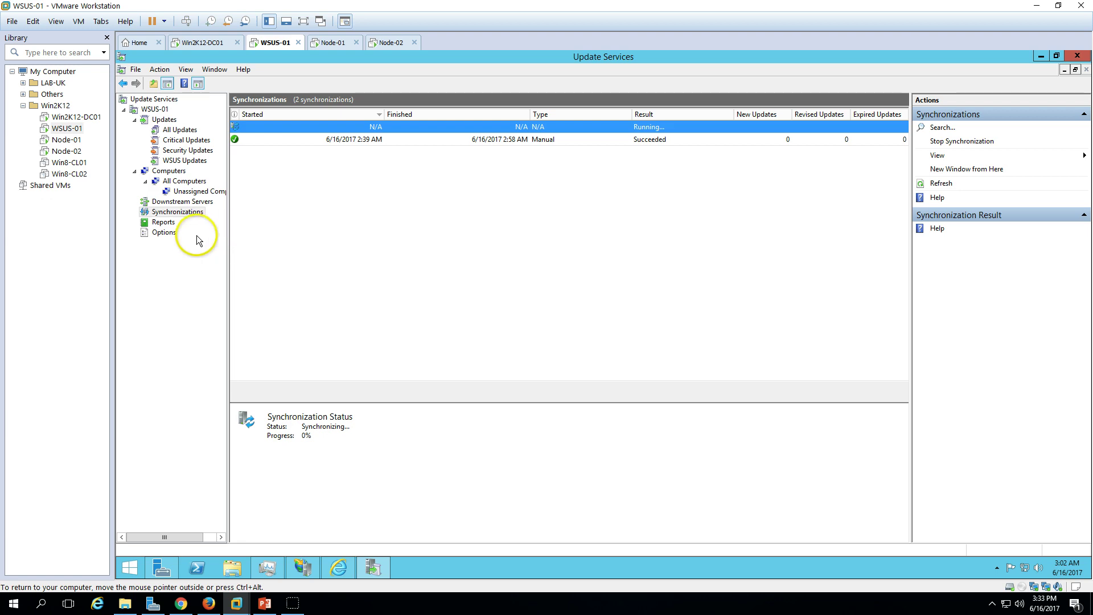
- Review the update source and proxy server settings in the WSUS-01 options without changing them
click(164, 233)
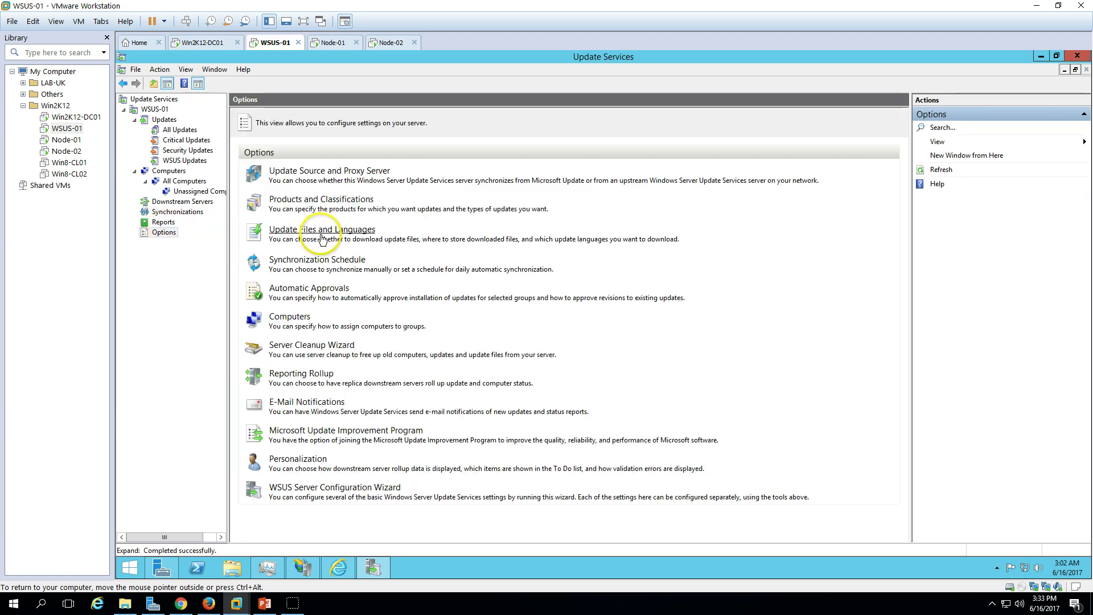
click(314, 172)
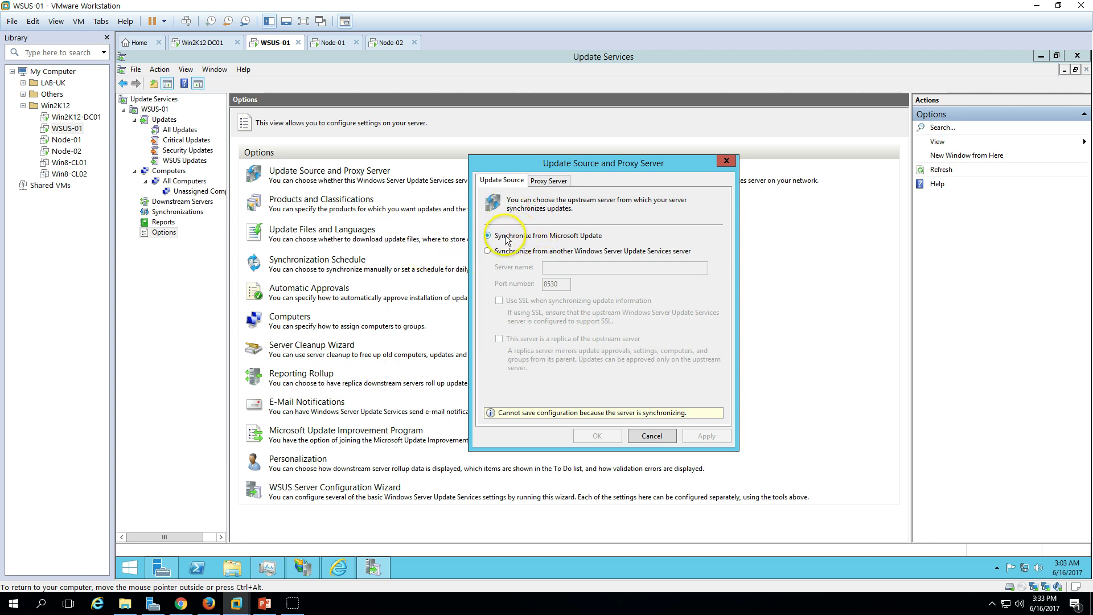
click(550, 185)
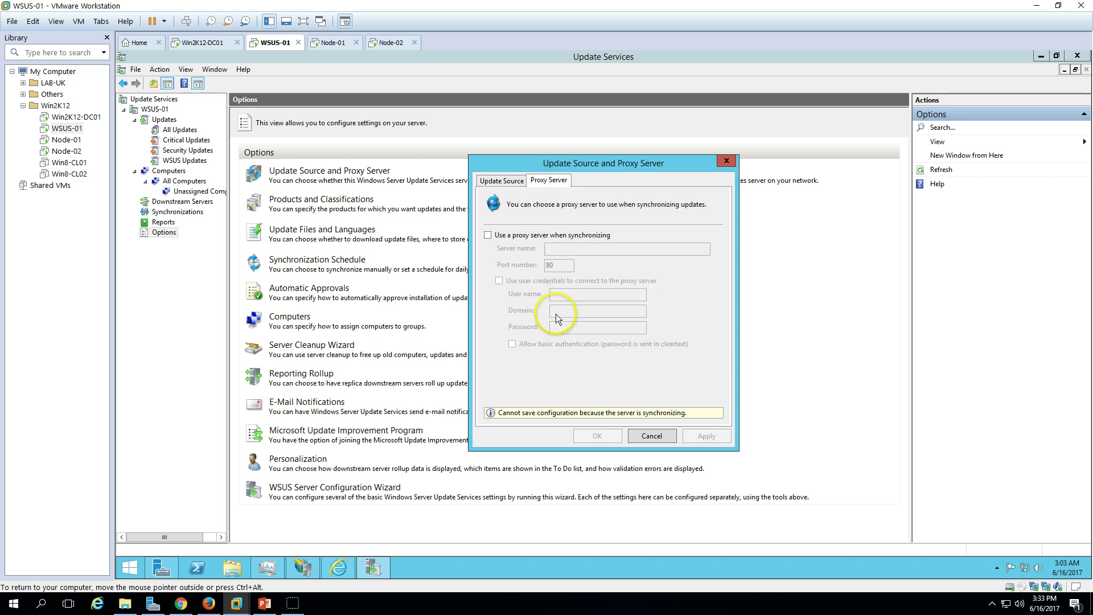
click(511, 182)
click(656, 438)
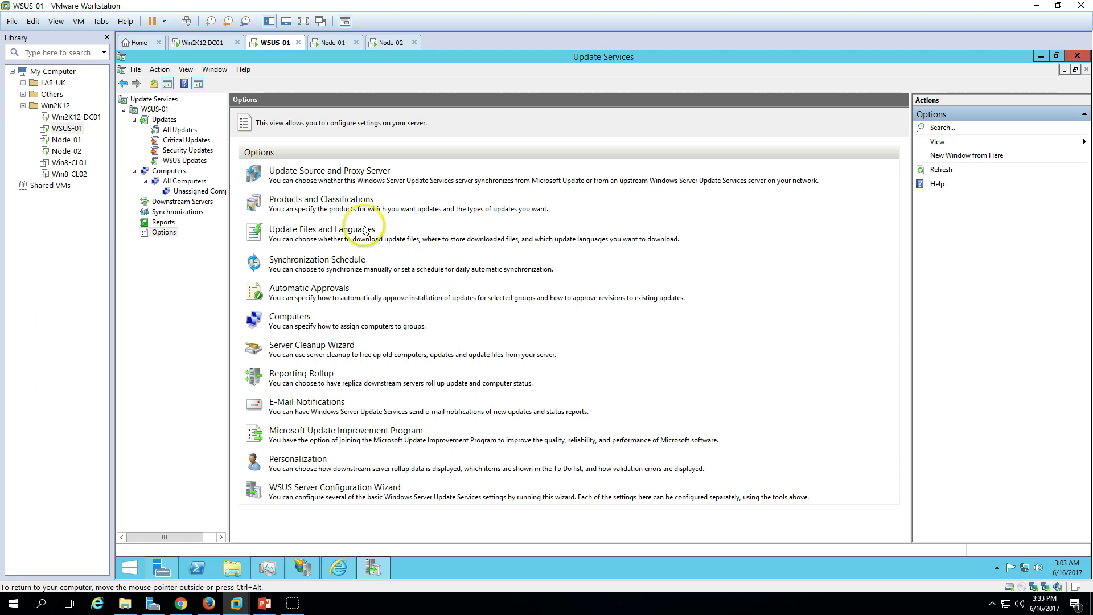
- Review the products and update classifications selected for synchronization, including the Windows Server entries, without changing them
click(340, 201)
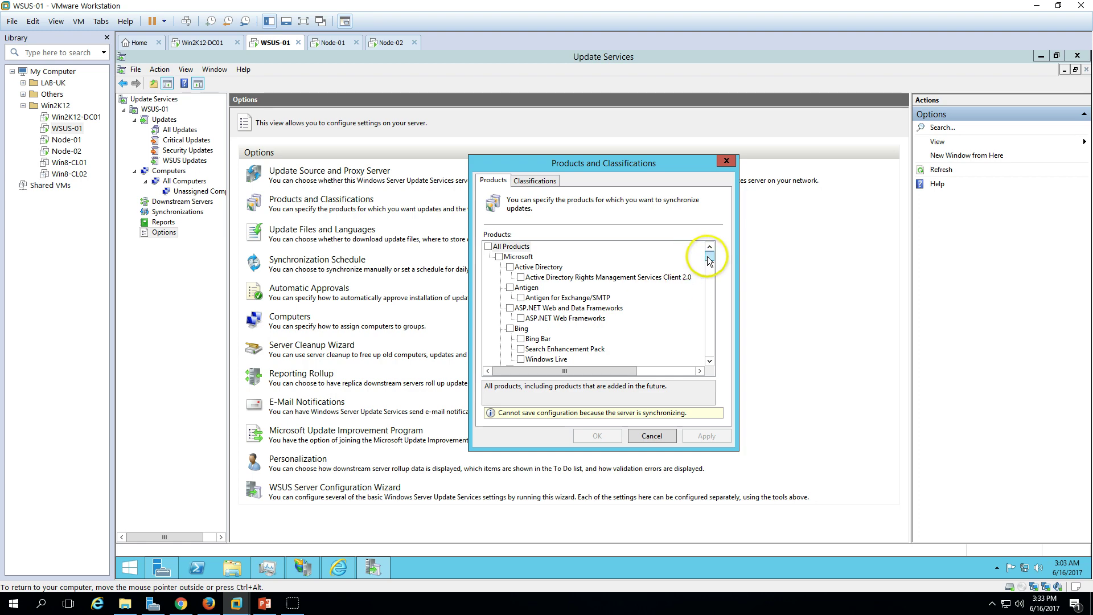
drag(710, 260, 713, 346)
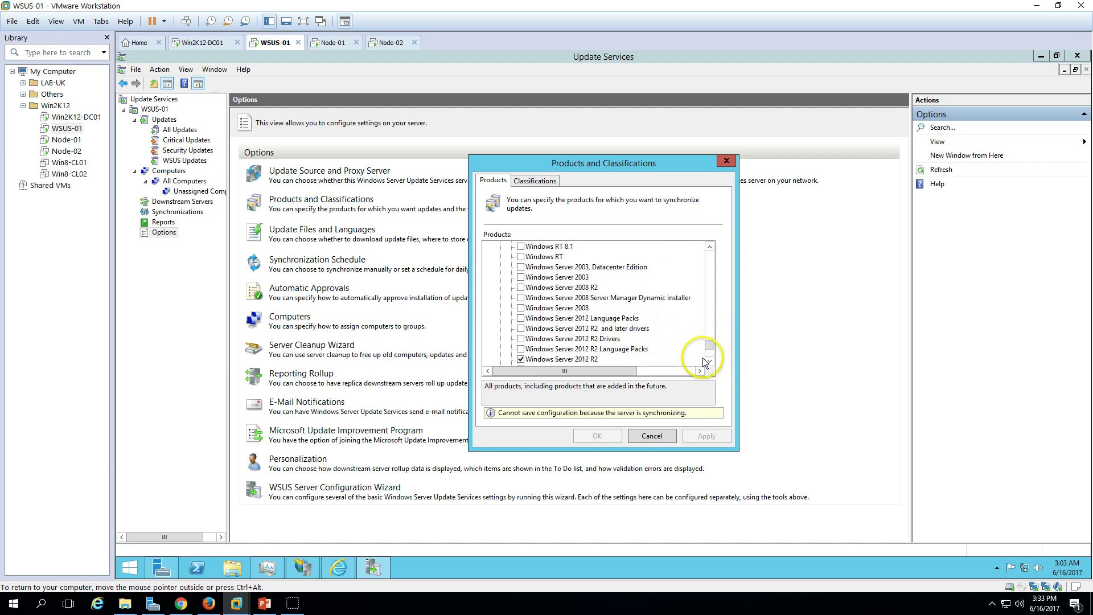
click(710, 361)
click(710, 361)
click(710, 361)
click(710, 361)
click(710, 361)
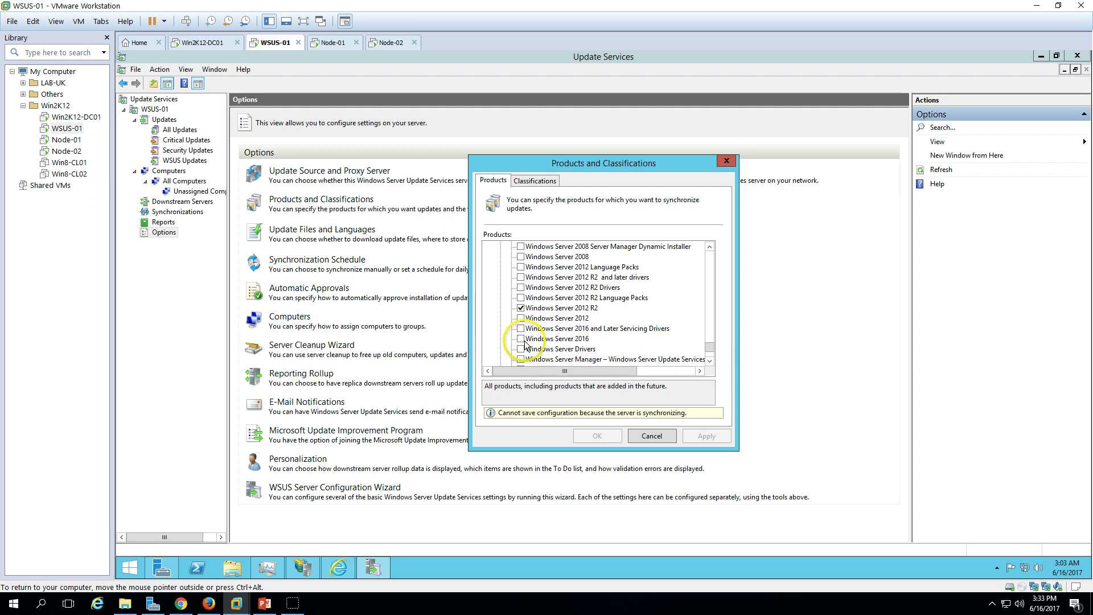
click(534, 180)
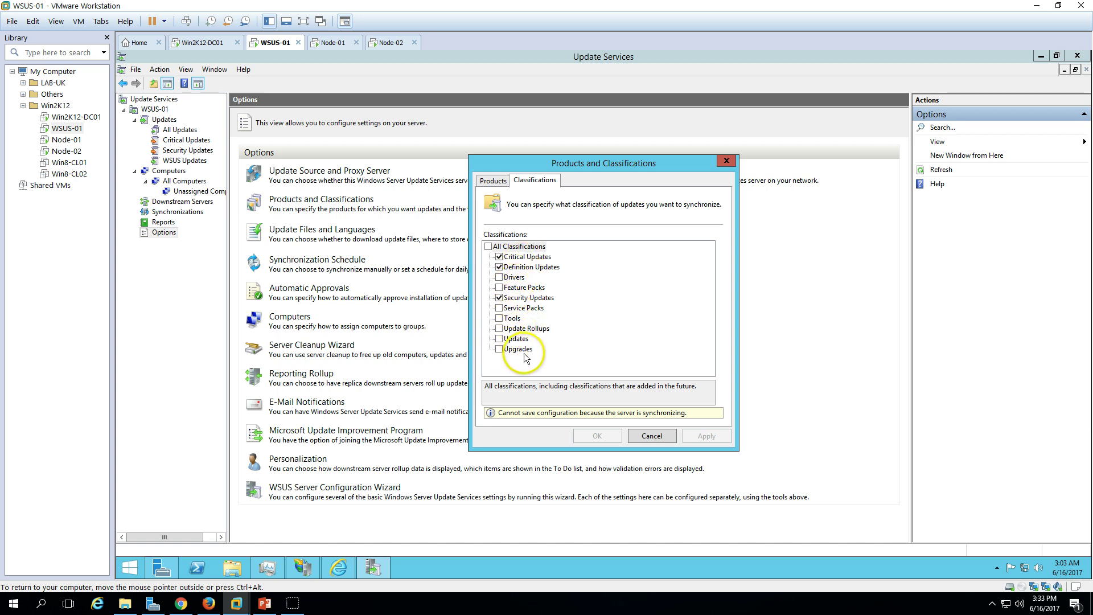
click(652, 436)
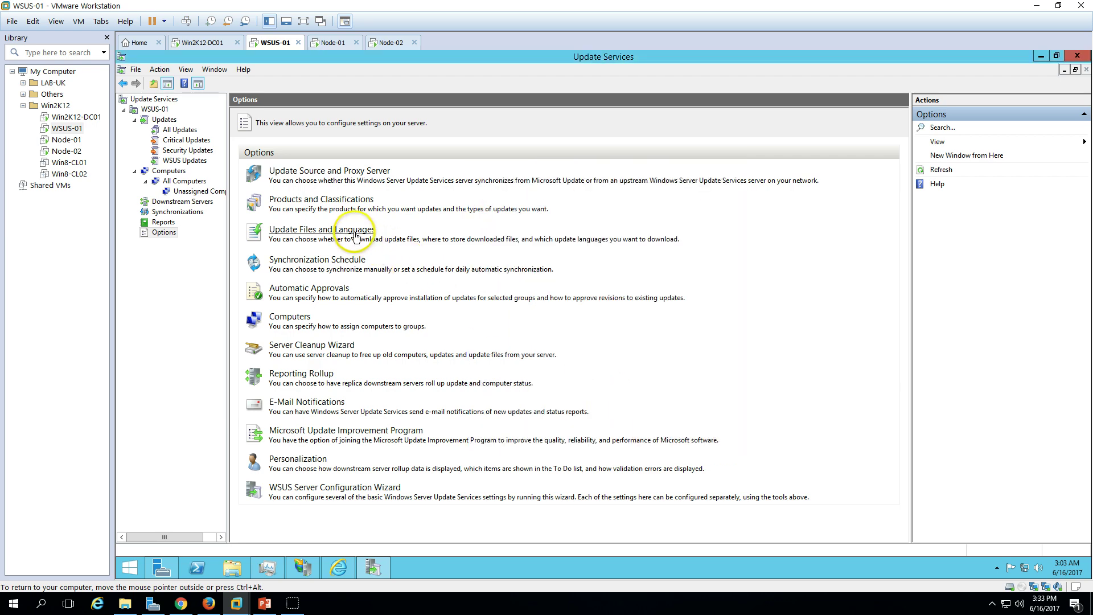
- Review the update file storage and update language settings, and close them without changes
click(326, 230)
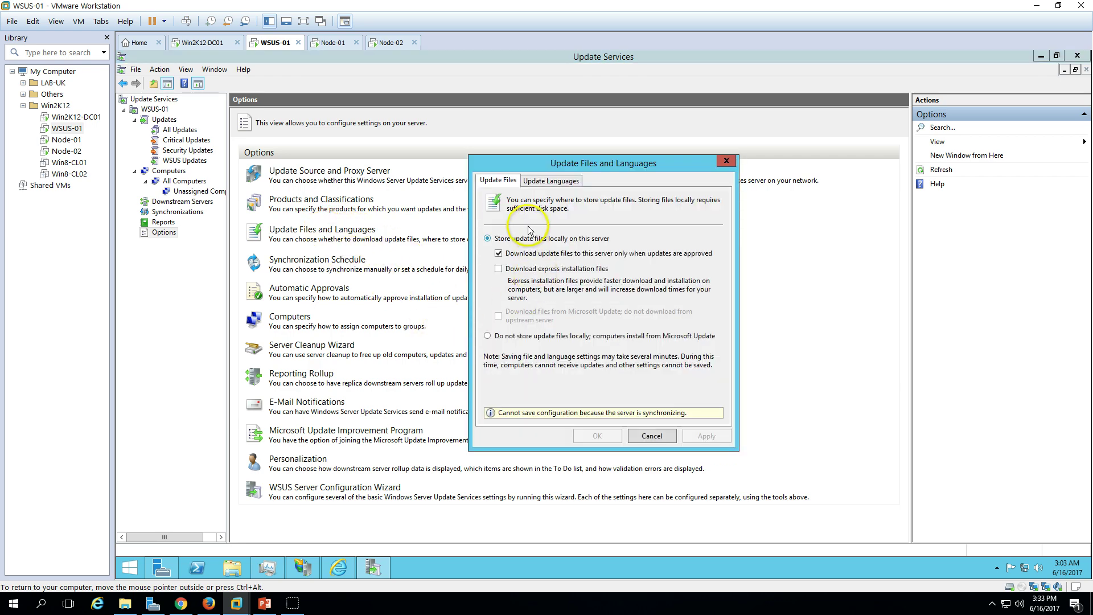
click(549, 181)
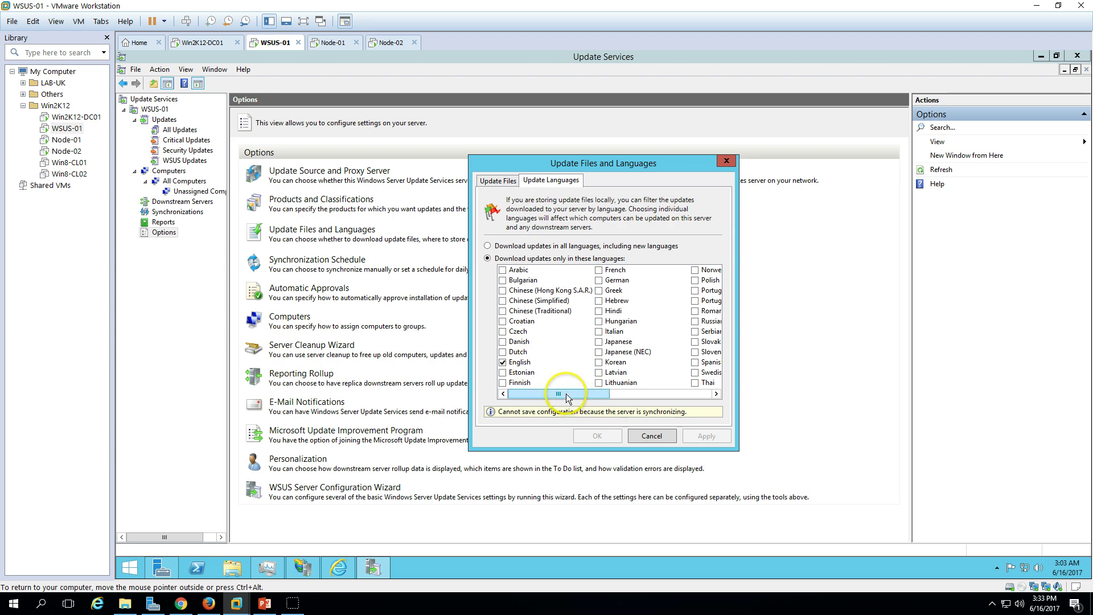
click(697, 394)
drag(612, 398, 547, 399)
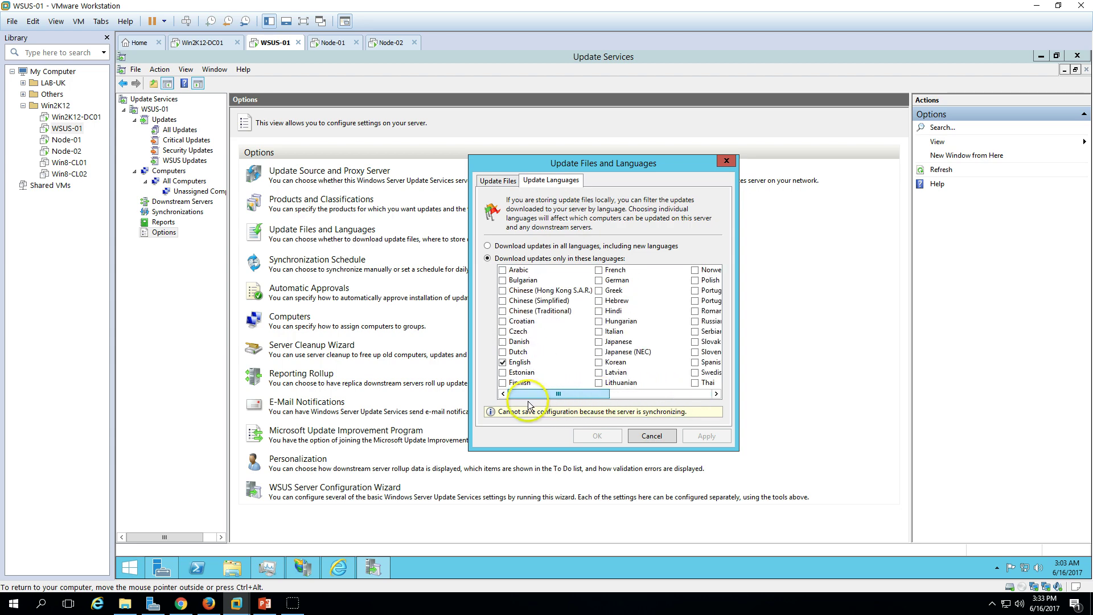
click(499, 180)
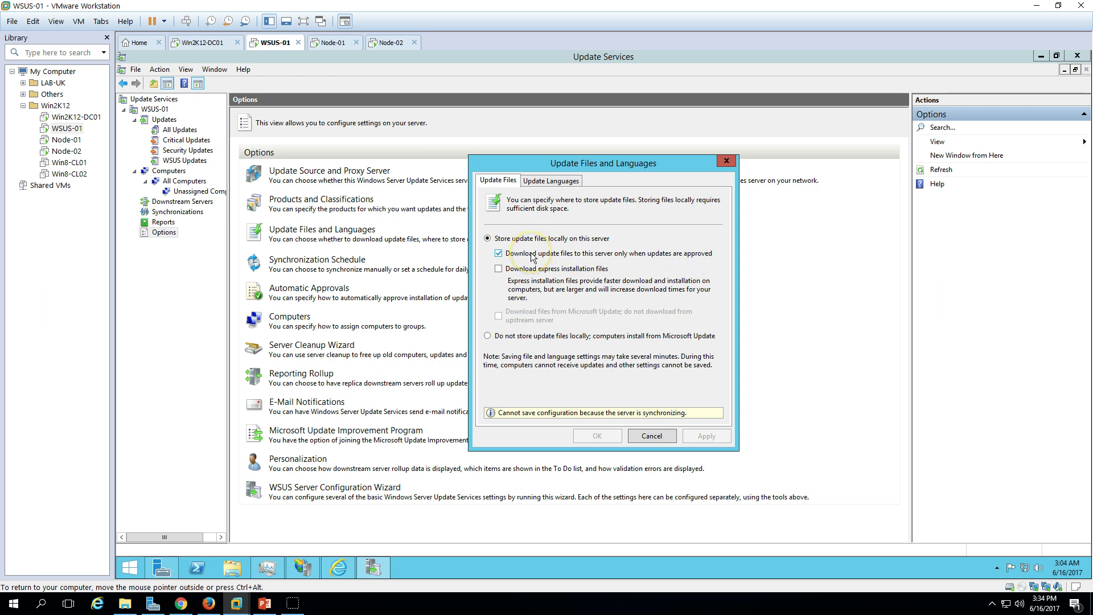
click(660, 436)
- Review the automatic approval rules and their advanced settings without changing them
click(312, 288)
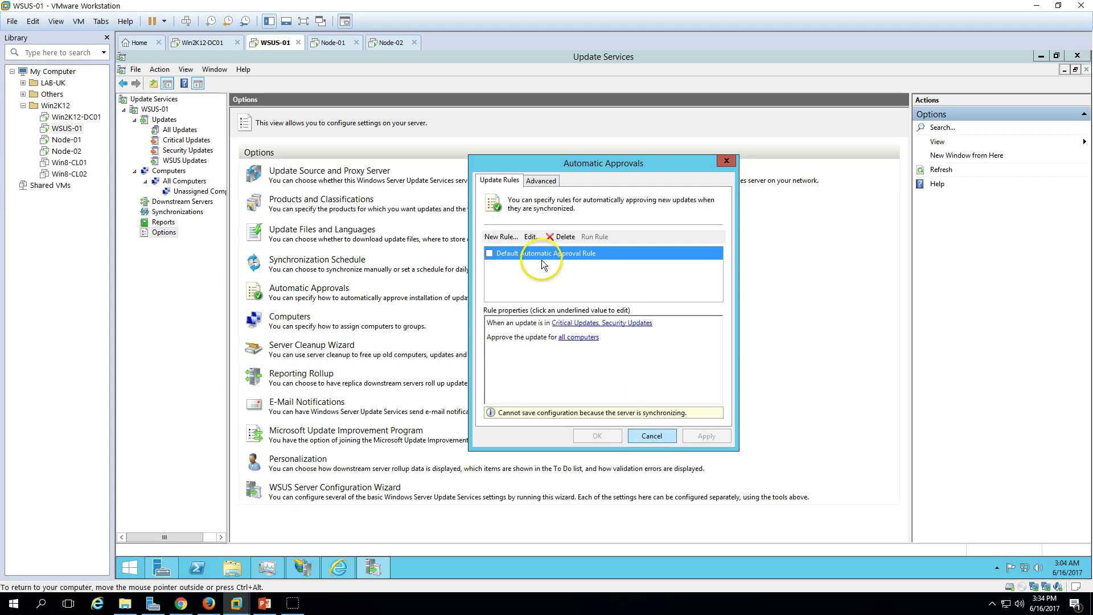
click(541, 180)
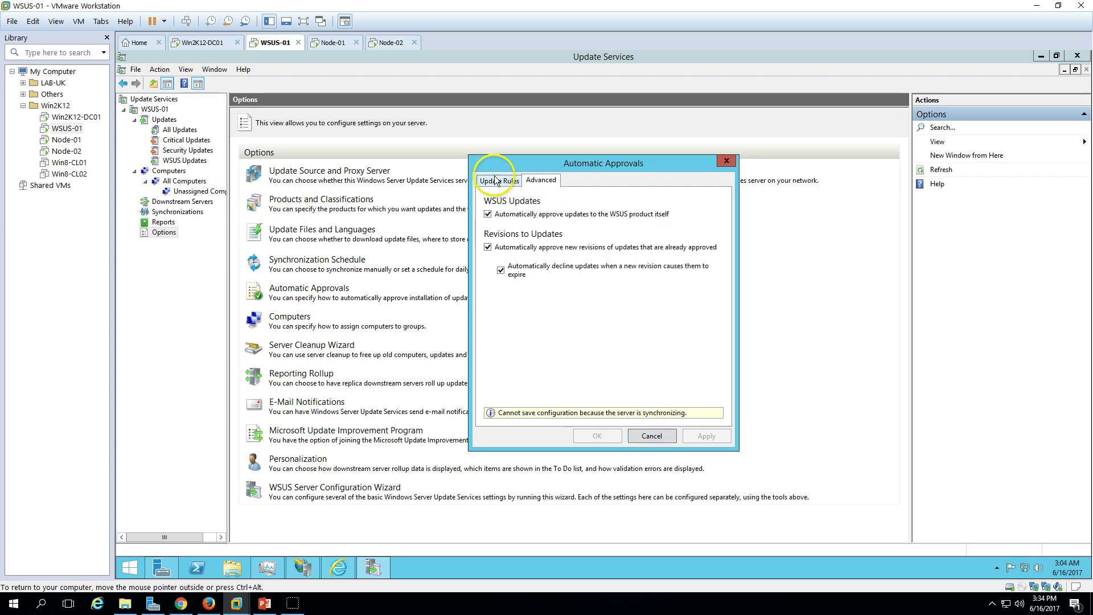
click(491, 180)
click(652, 436)
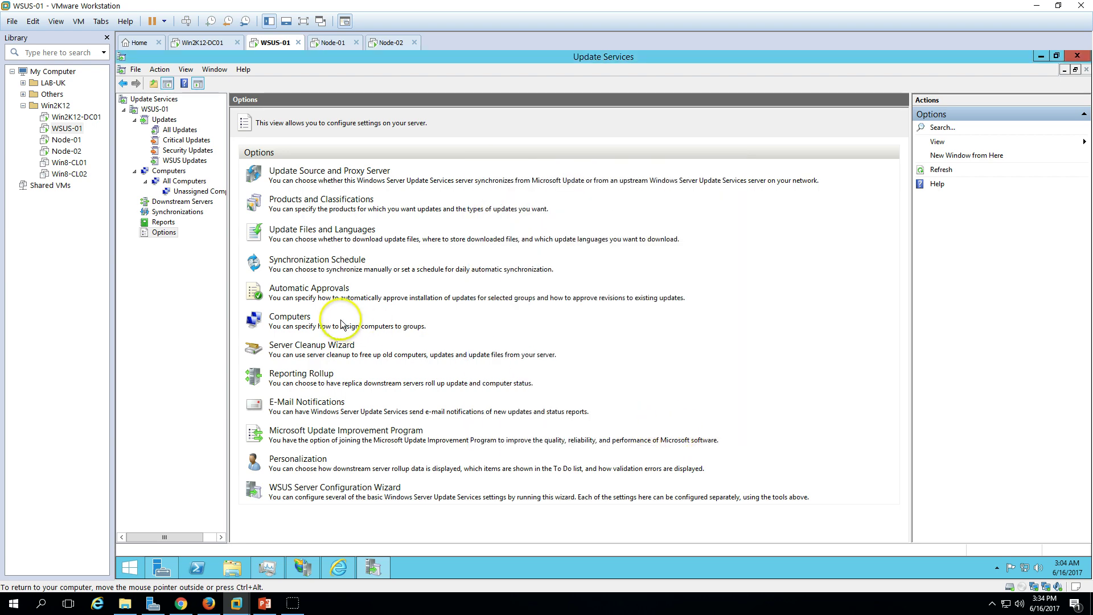
- Review the options for assigning computers to groups and the Server Cleanup Wizard's cleanup items, cancelling both without changes
click(306, 319)
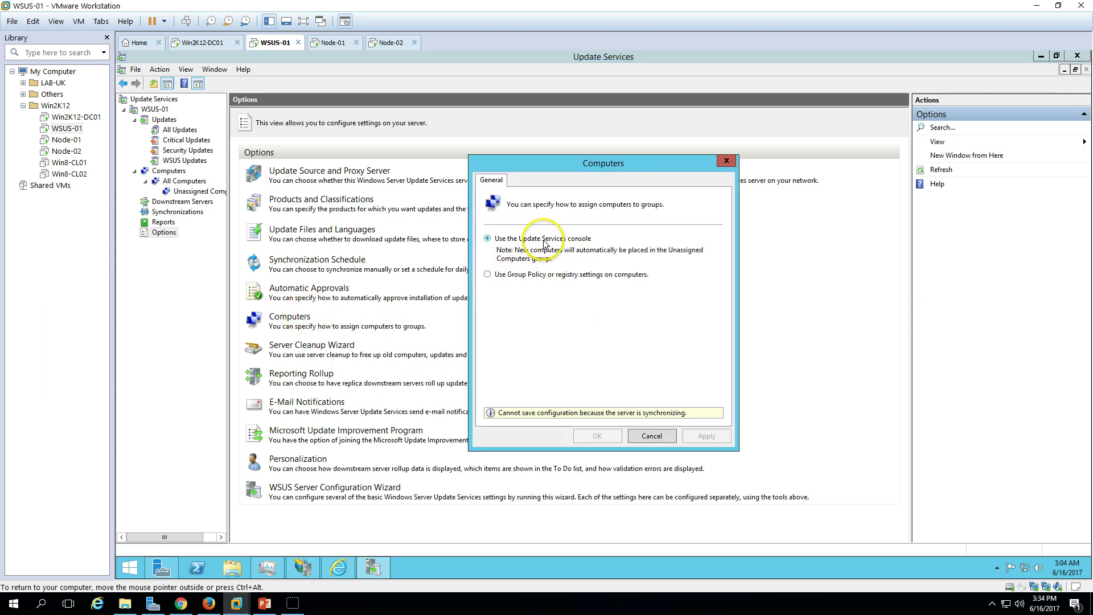
click(524, 279)
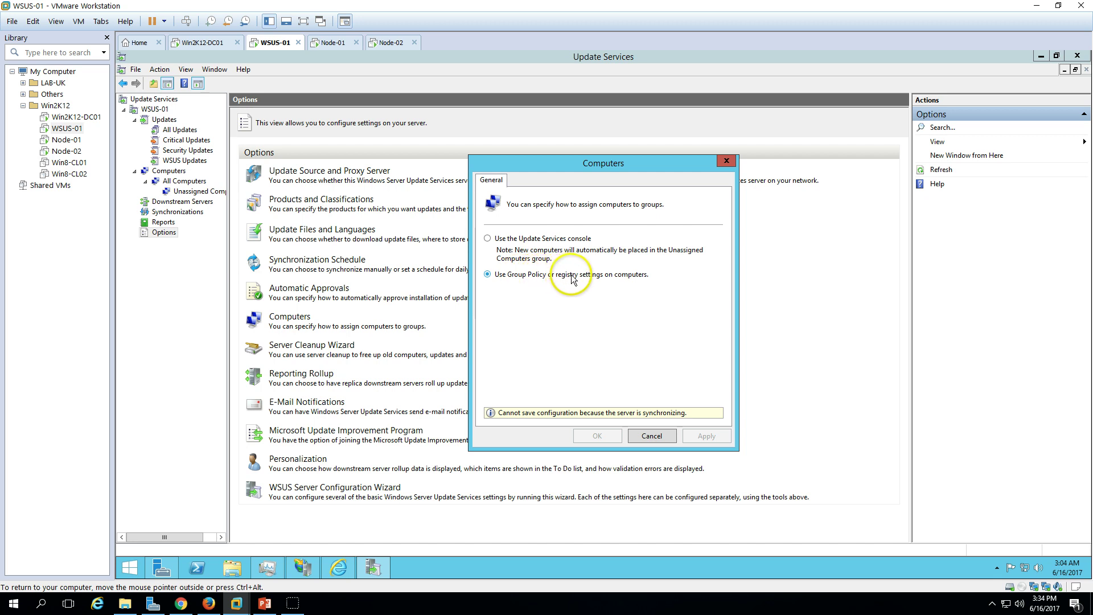
click(541, 238)
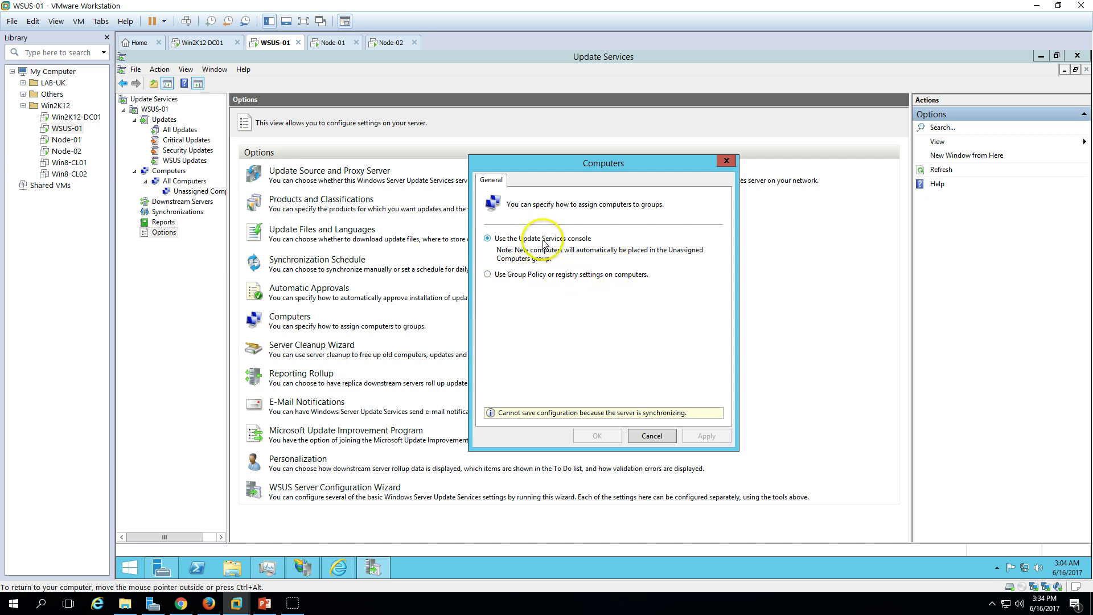
click(651, 436)
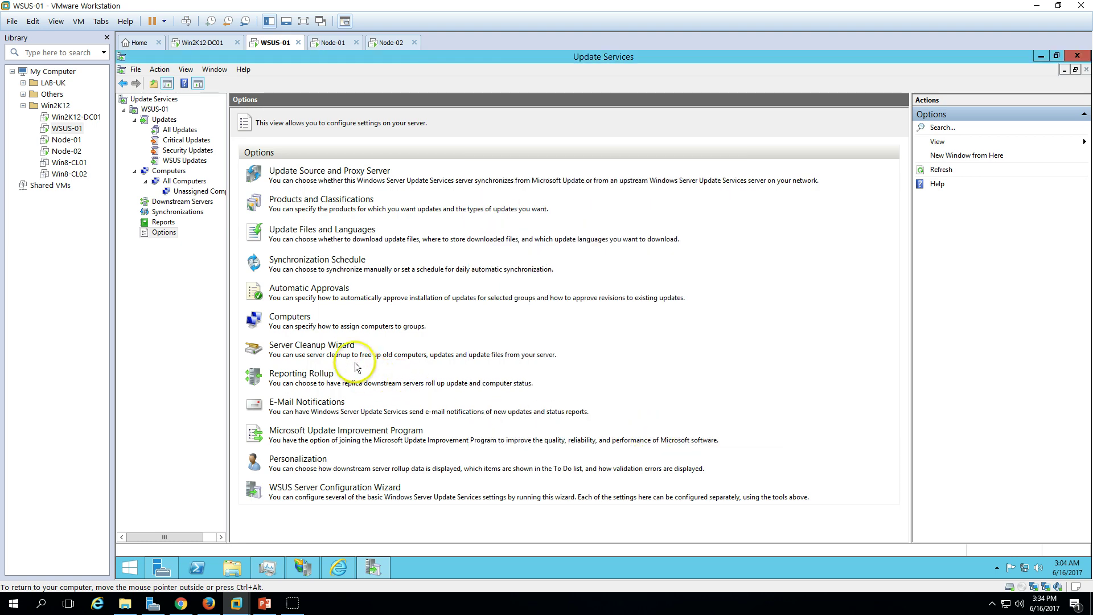
click(328, 346)
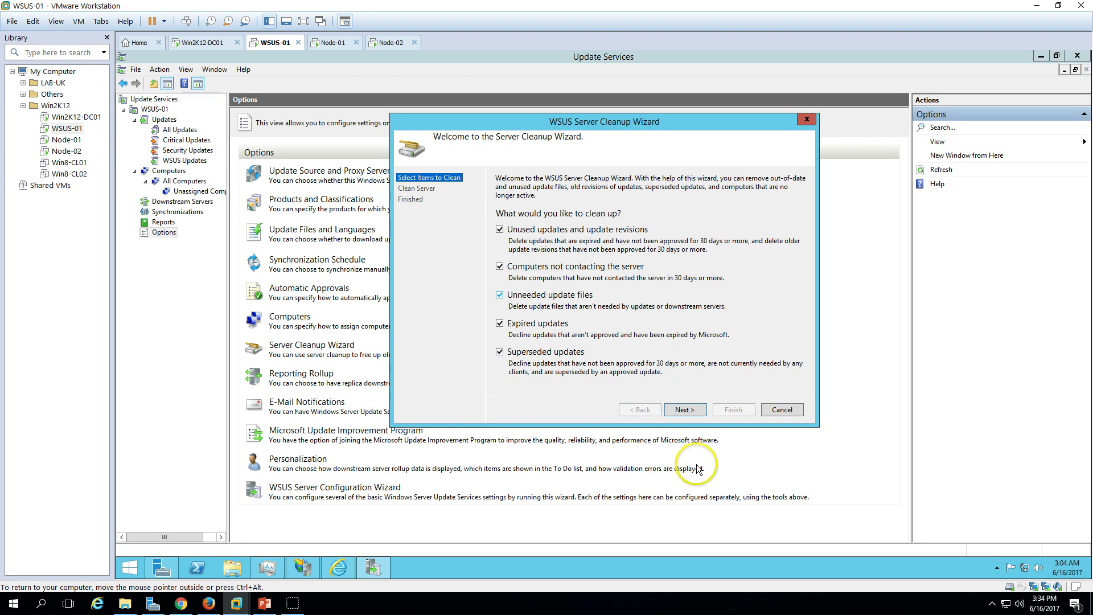
click(792, 412)
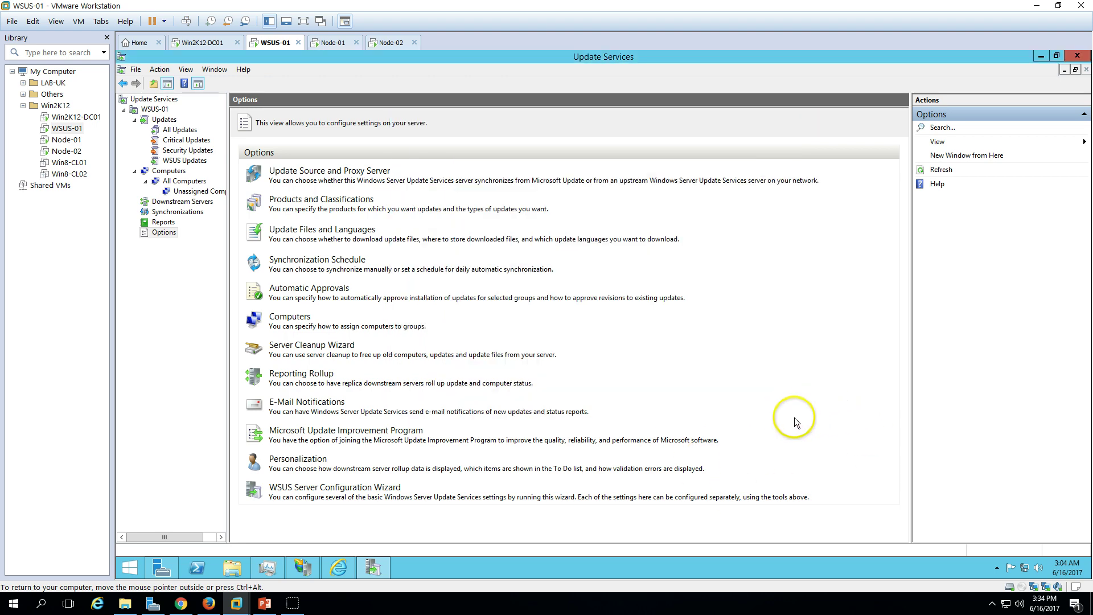
- Review the e-mail notification and e-mail server settings and the Personalization options, cancelling both without changes
click(311, 403)
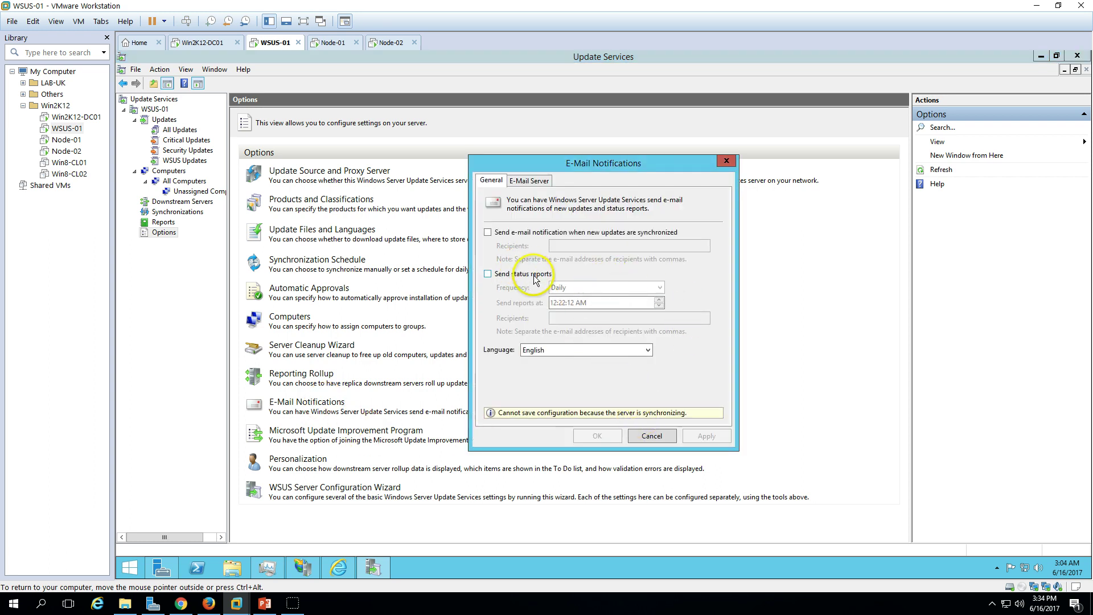
click(529, 183)
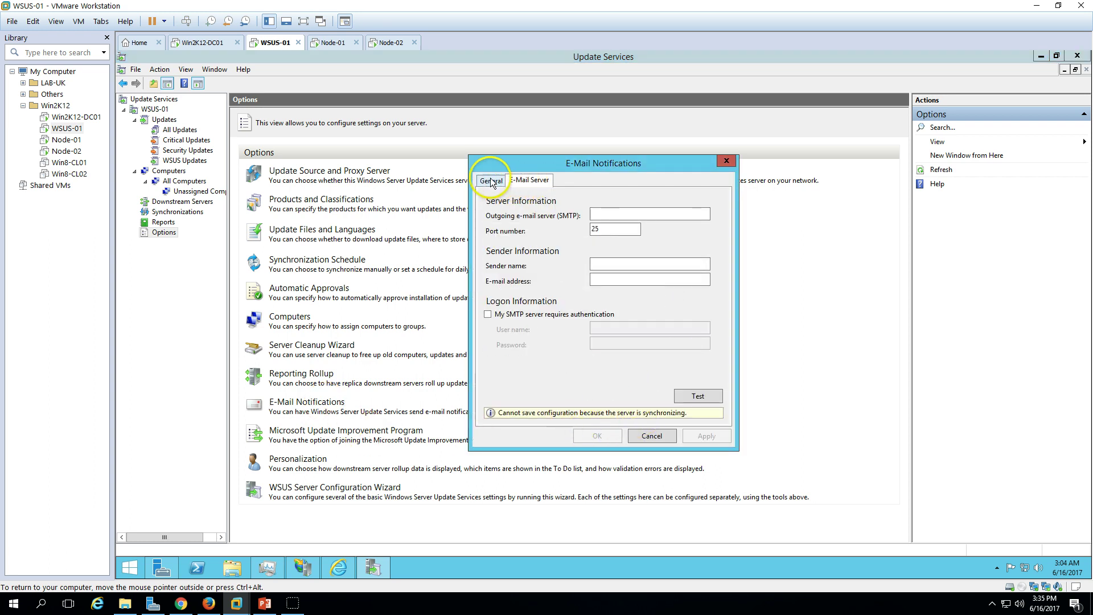
click(491, 182)
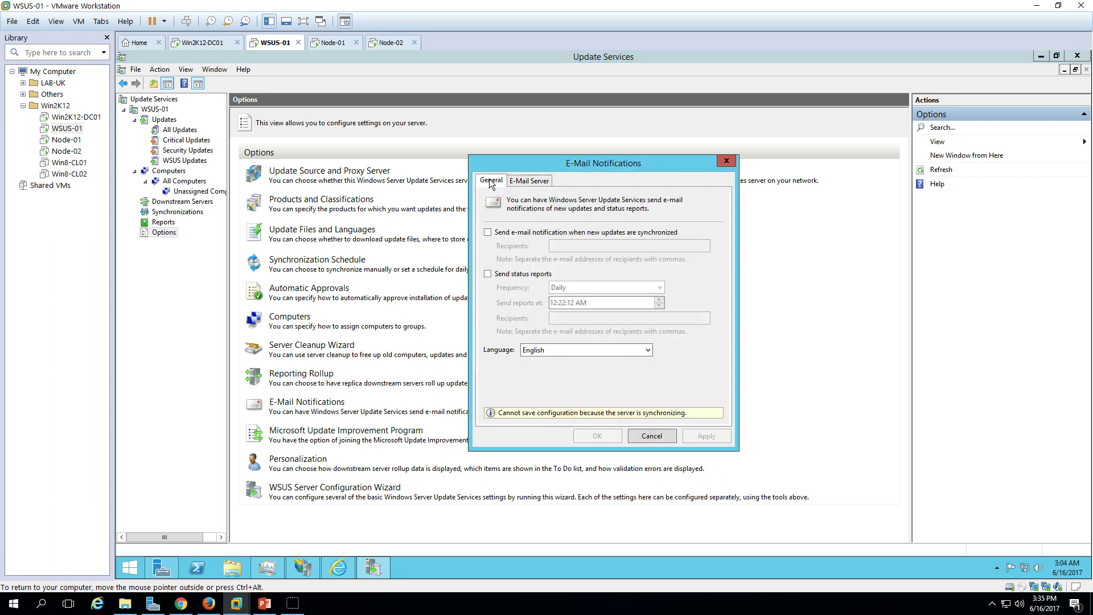
click(529, 181)
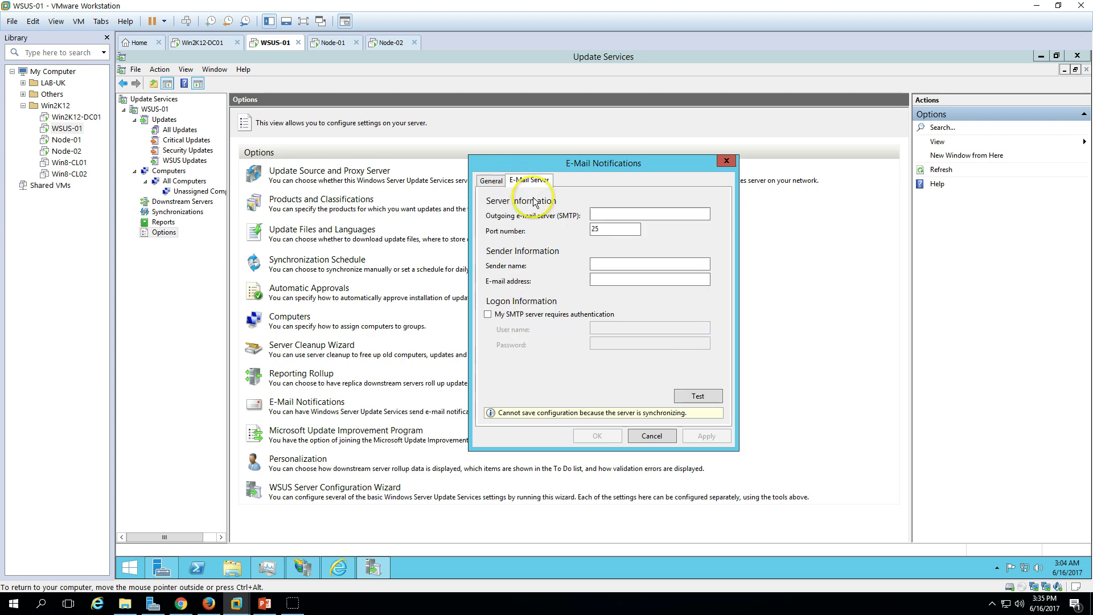
click(654, 438)
click(301, 459)
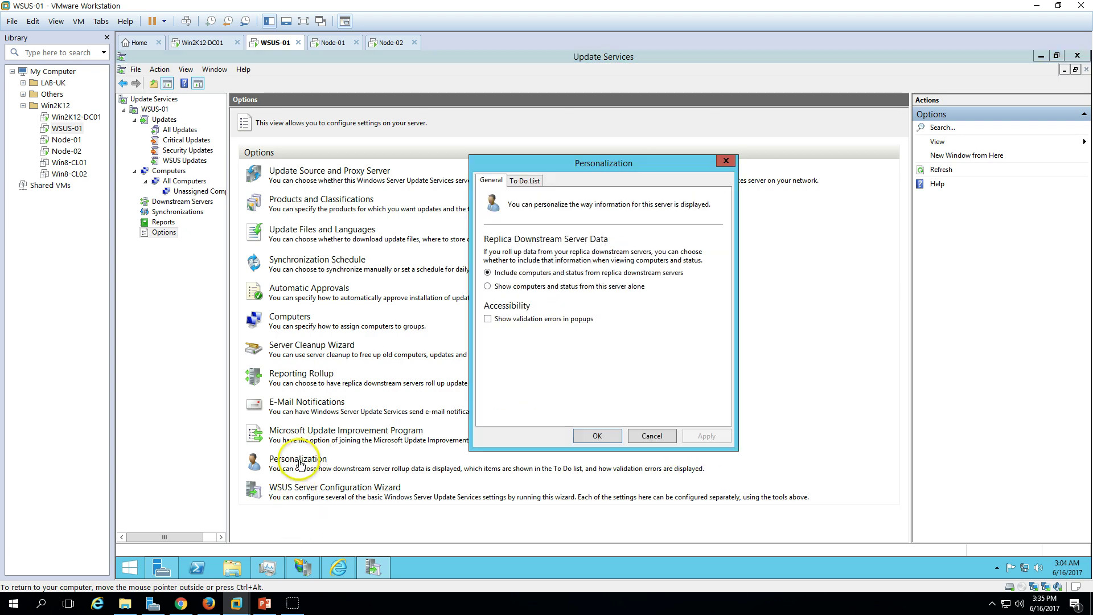
click(653, 435)
- Check the status of the running synchronization and the details of the completed manual one
click(166, 213)
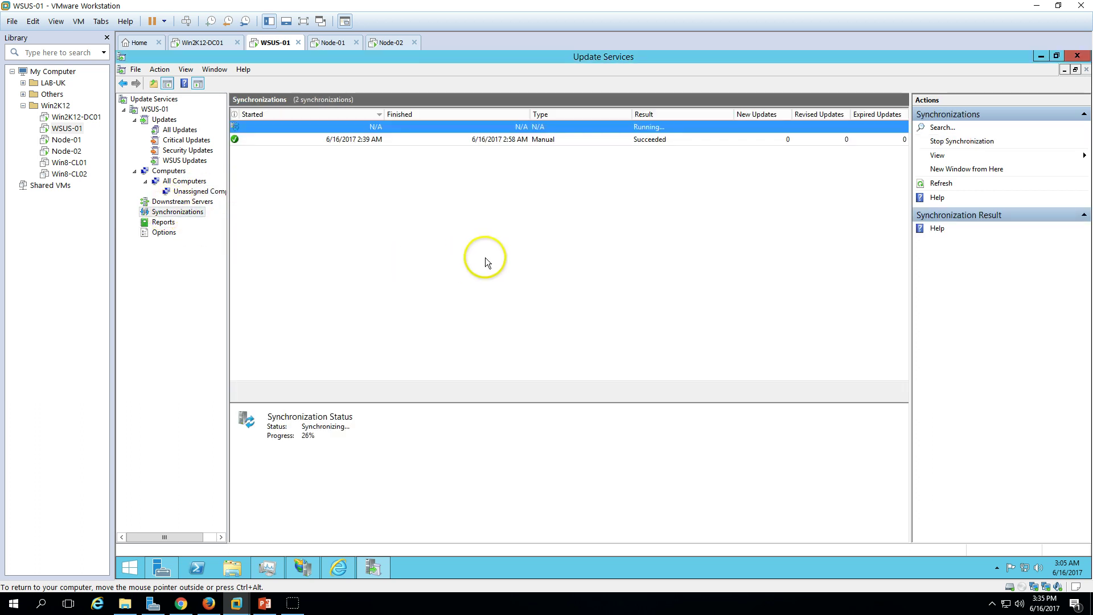
click(447, 136)
click(444, 124)
click(409, 139)
click(415, 129)
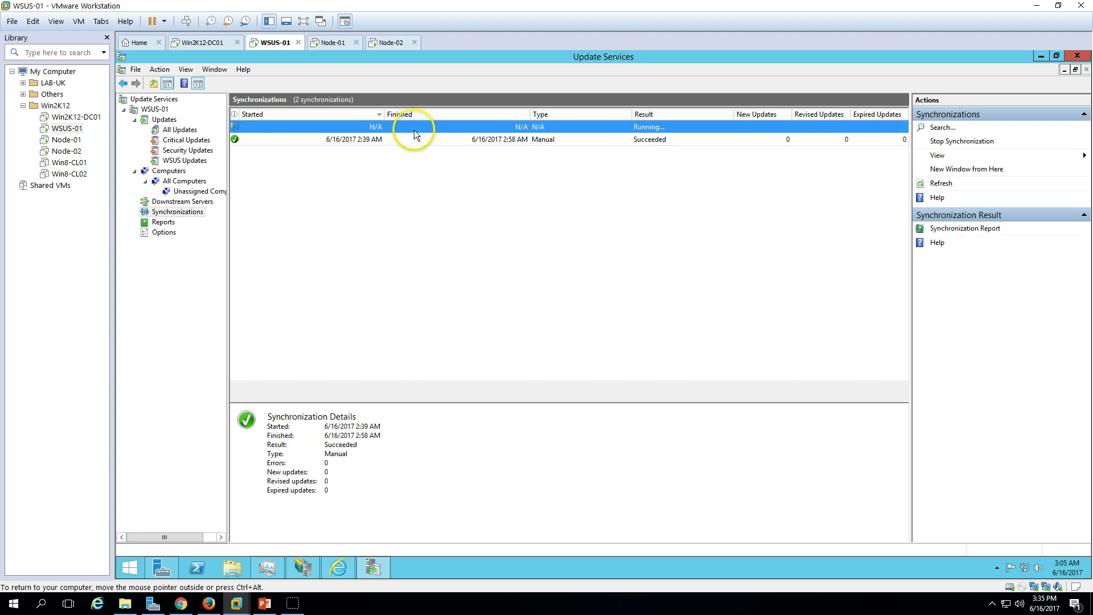
- Refresh the All Computers list and recheck the progress of the running synchronization
click(171, 180)
click(377, 115)
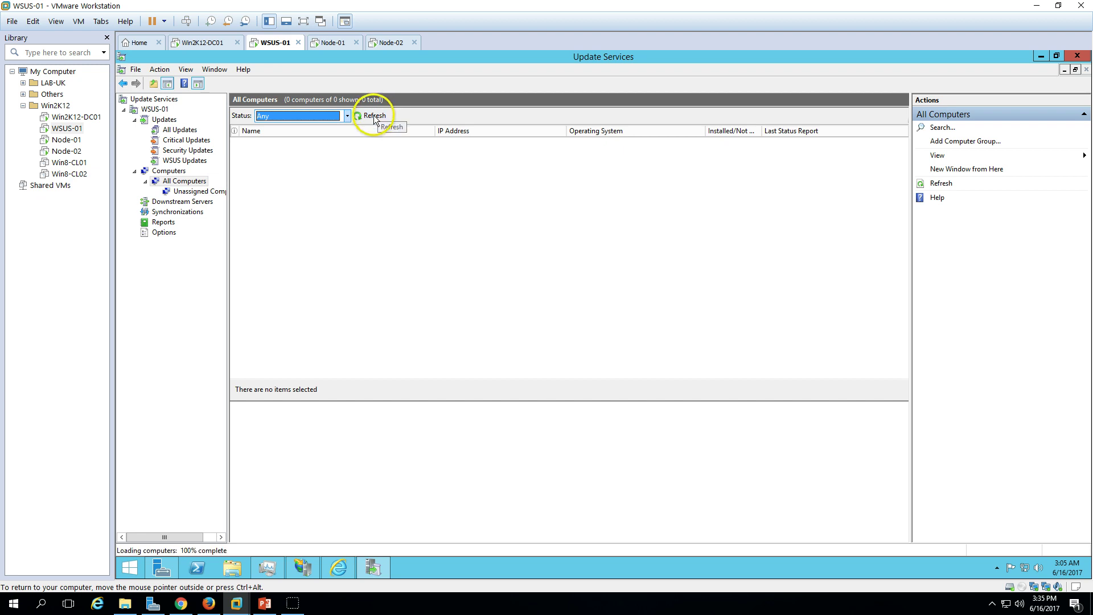
click(178, 212)
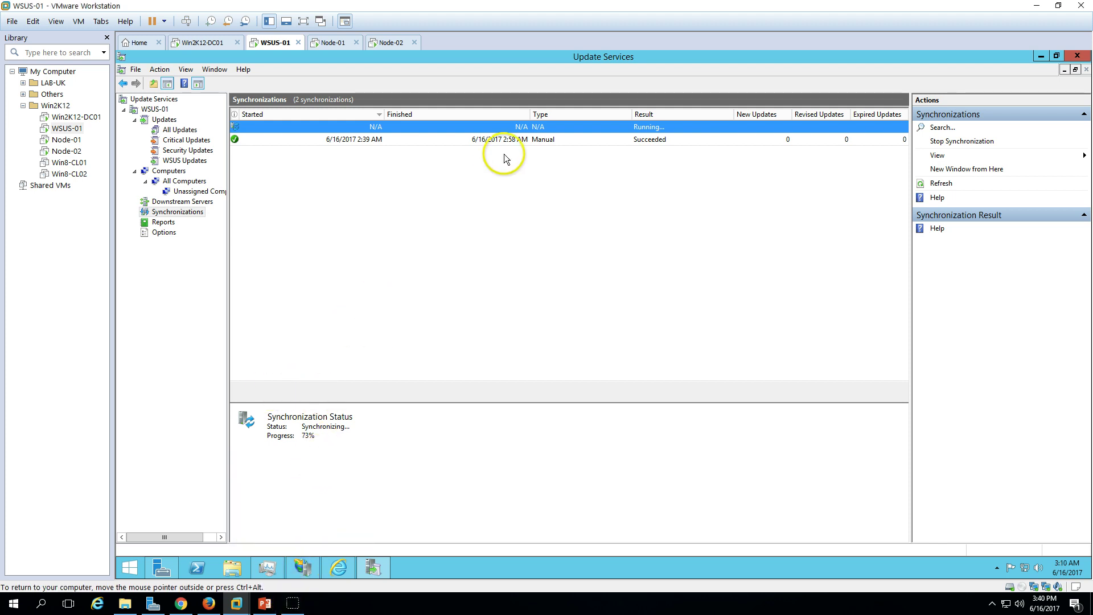
click(477, 139)
click(477, 126)
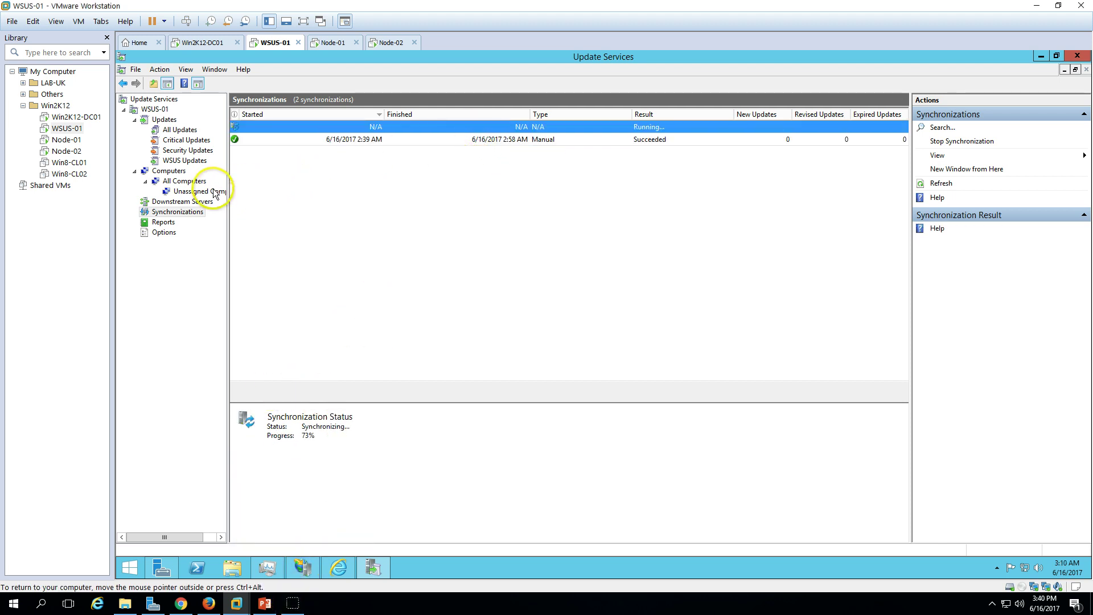
- Examine the computer status overview and compare the update status, IP address and last status report of node-01 and node-02
click(168, 170)
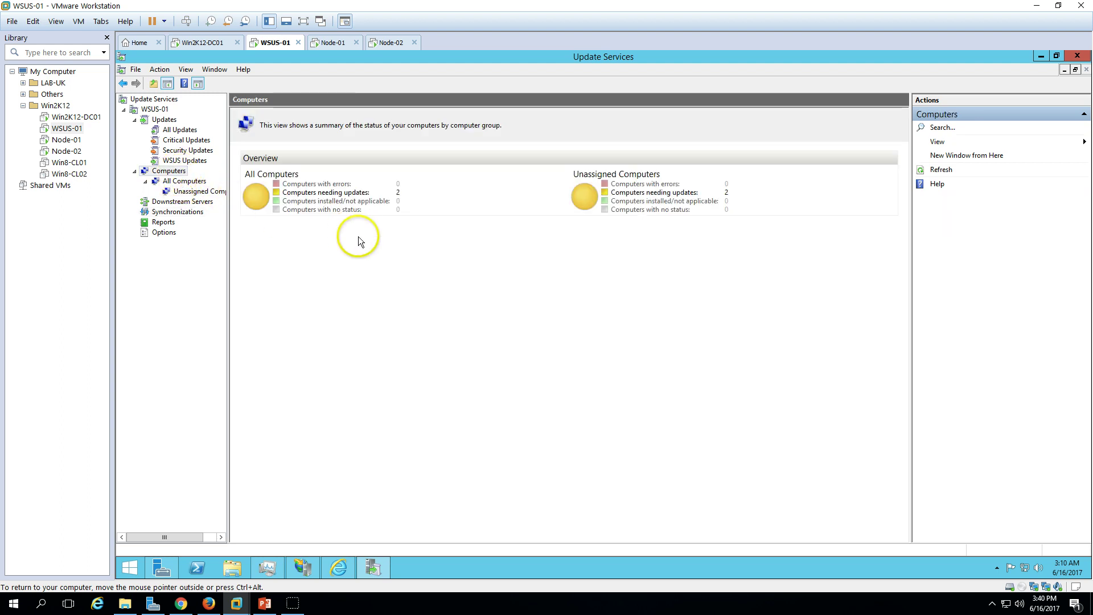
click(183, 182)
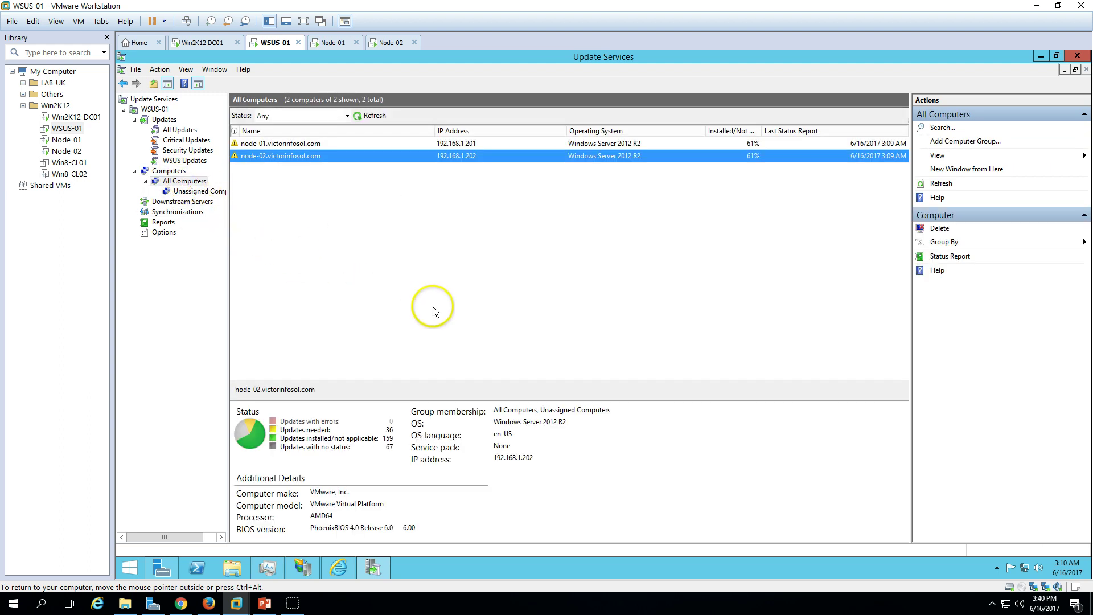
click(351, 144)
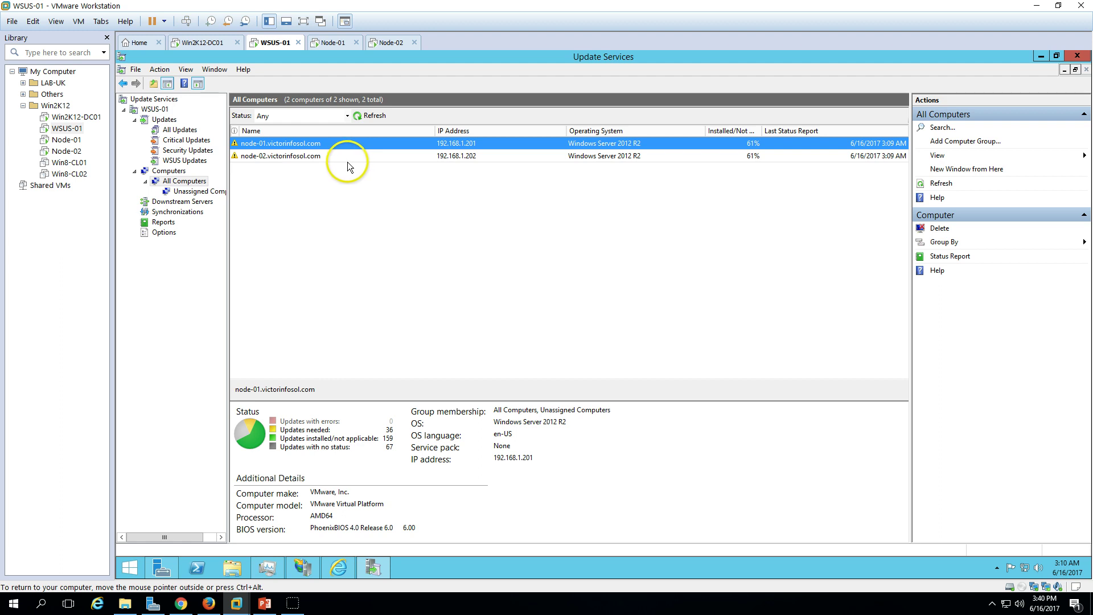
click(346, 157)
click(354, 143)
click(554, 157)
click(542, 145)
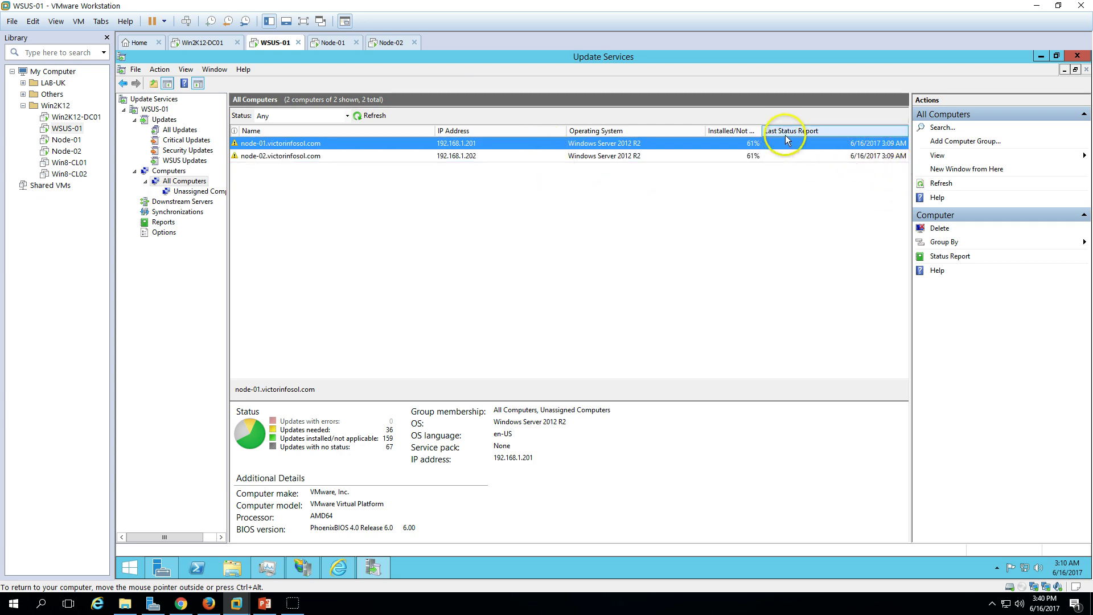
click(842, 154)
click(839, 147)
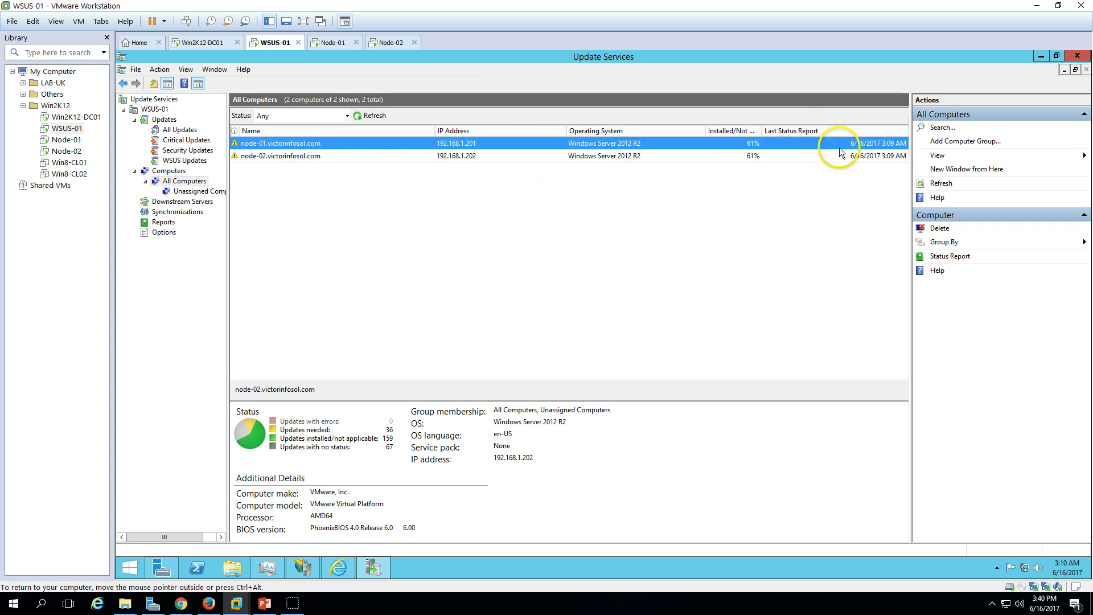
- Fit the Name, IP Address, Operating System and Installed/Not Applicable Percentage columns of the All Computers list to their contents
click(754, 155)
double_click(761, 131)
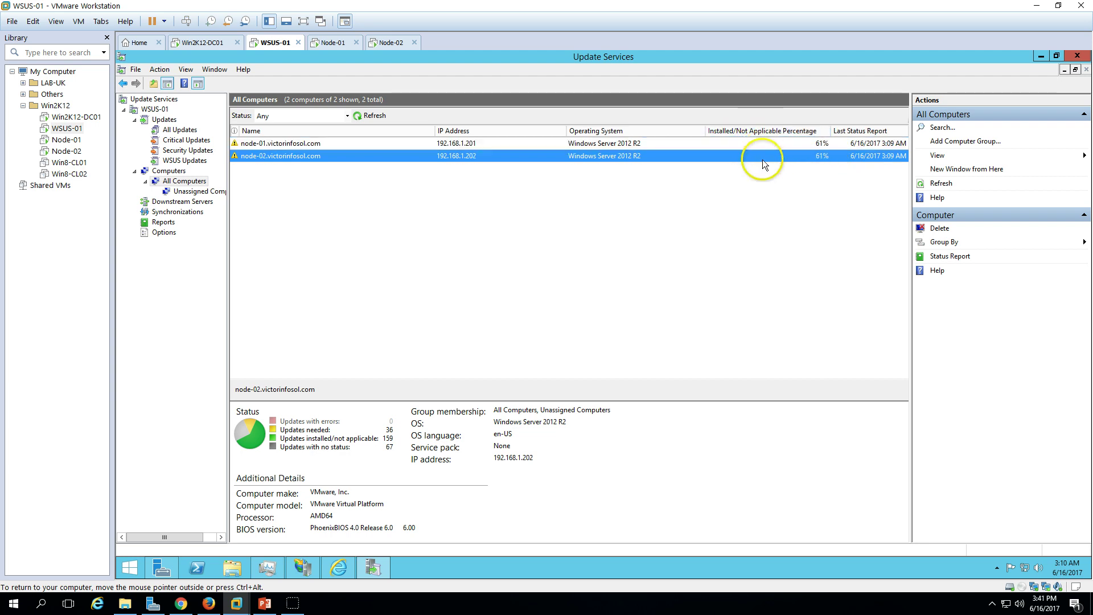
double_click(705, 130)
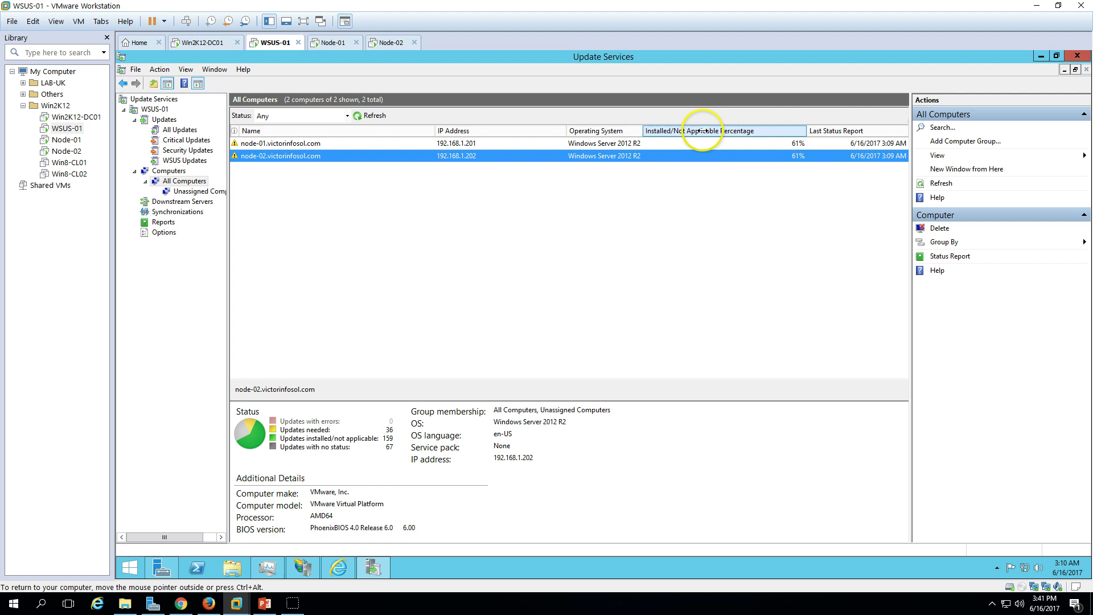
double_click(565, 131)
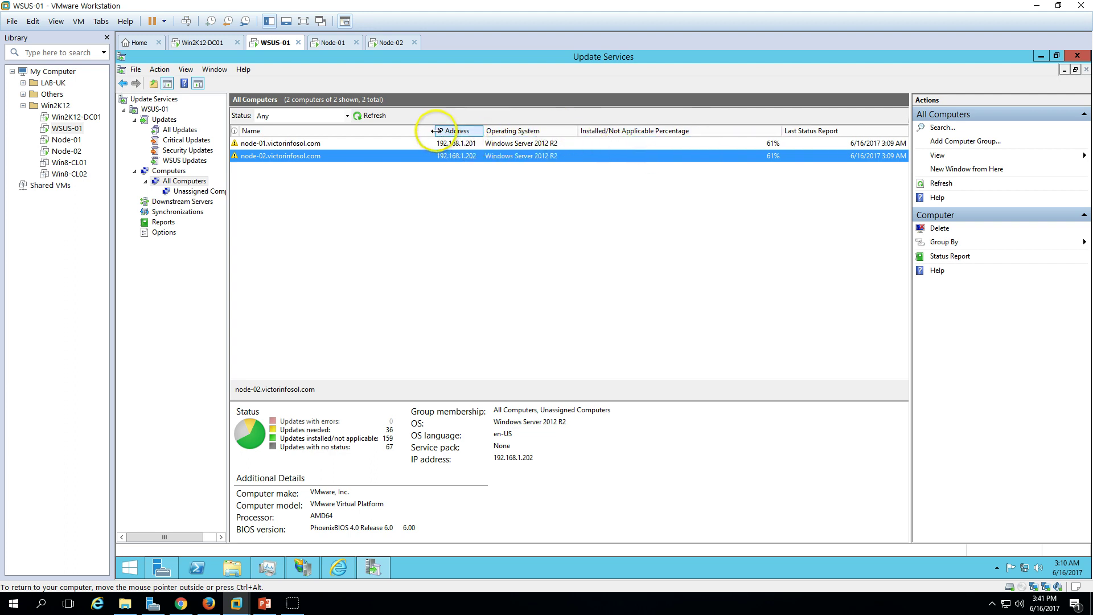
double_click(435, 131)
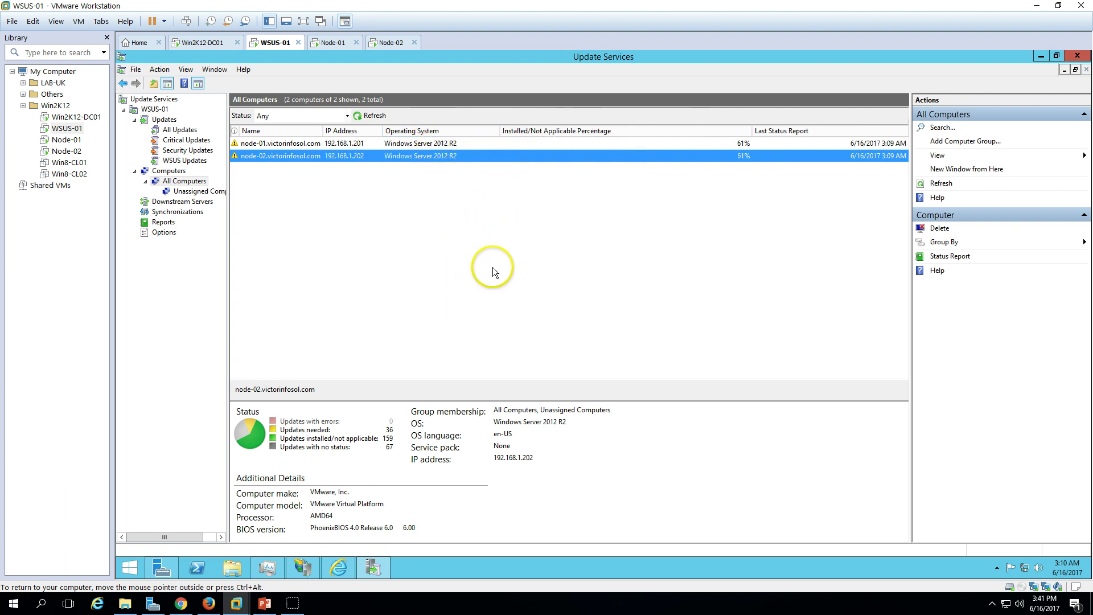
- Check the WSUS steps slide in PowerPoint, return to WSUS-01, and add a computer group named Win2K12R2 under All Computers
click(265, 603)
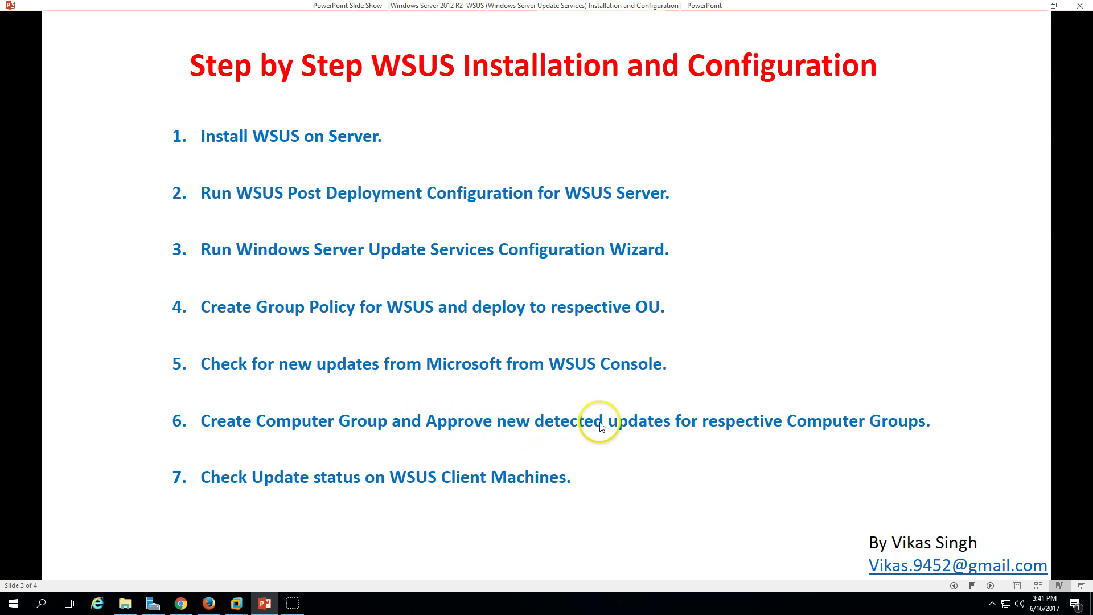
click(236, 602)
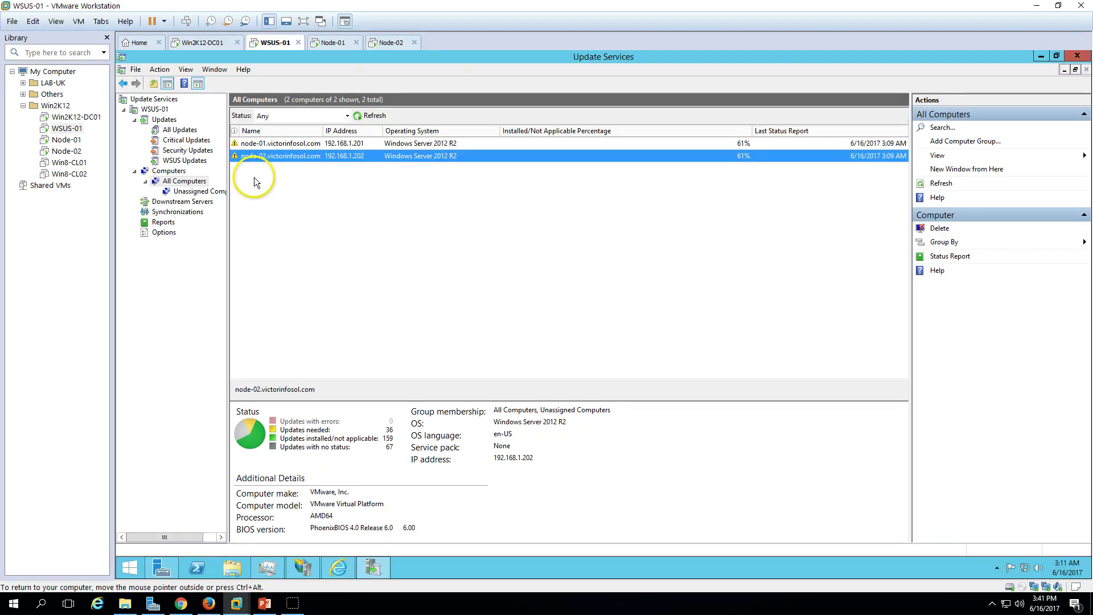
right_click(190, 181)
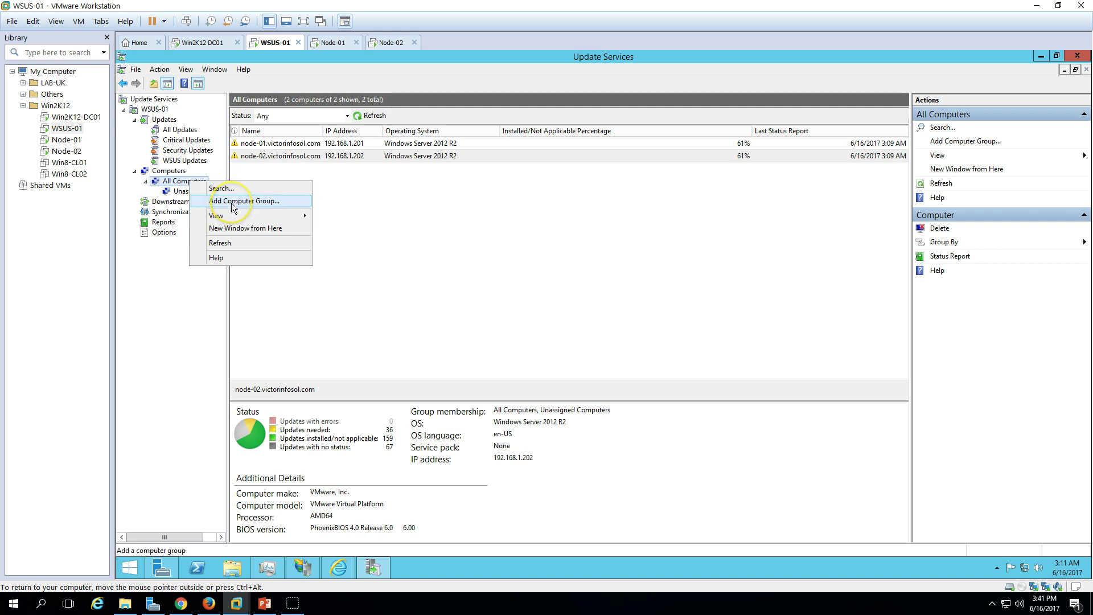
click(234, 201)
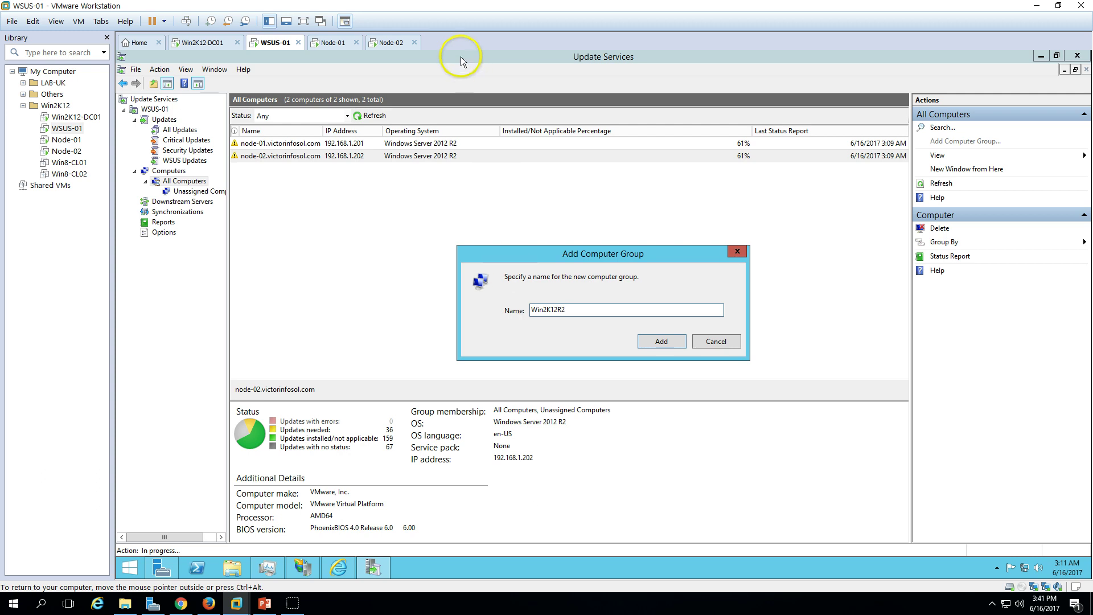
click(662, 342)
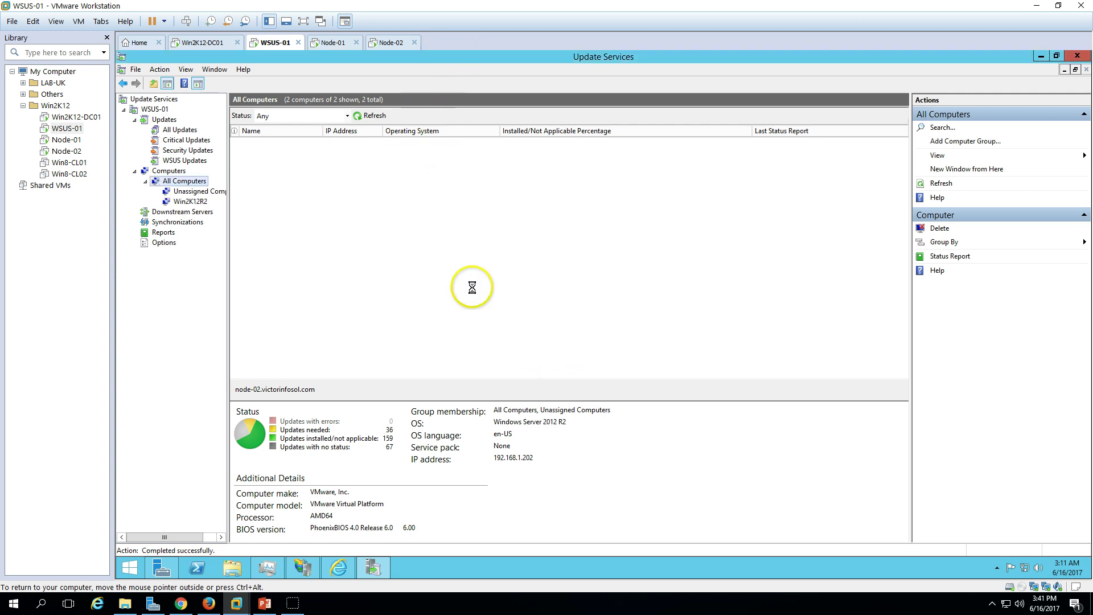
- Change the group membership of both node-01 and node-02 to the Win2K12R2 computer group
click(296, 157)
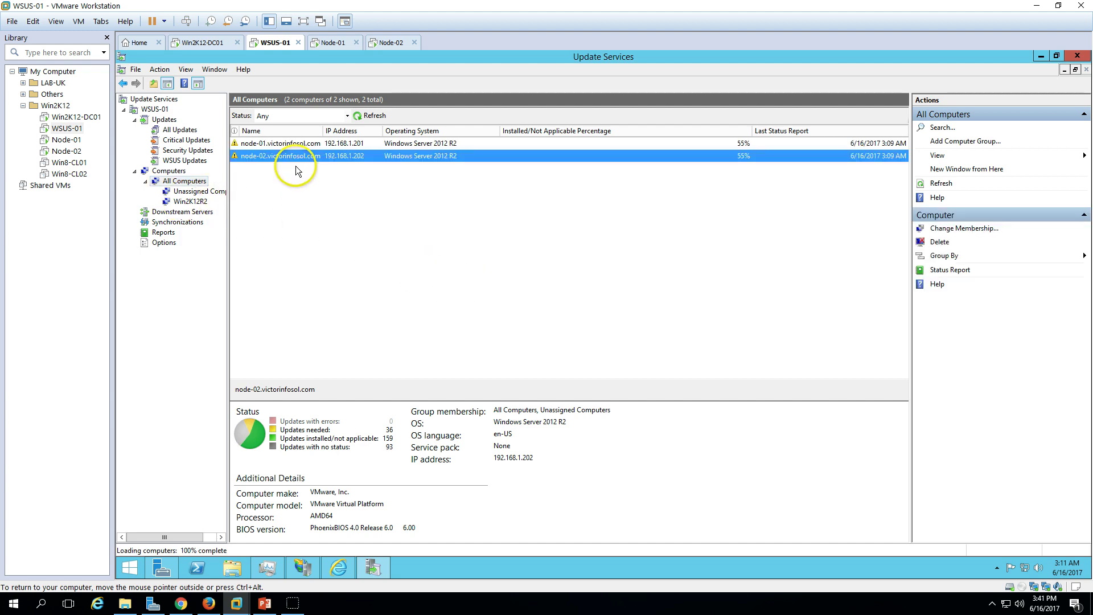
click(306, 145)
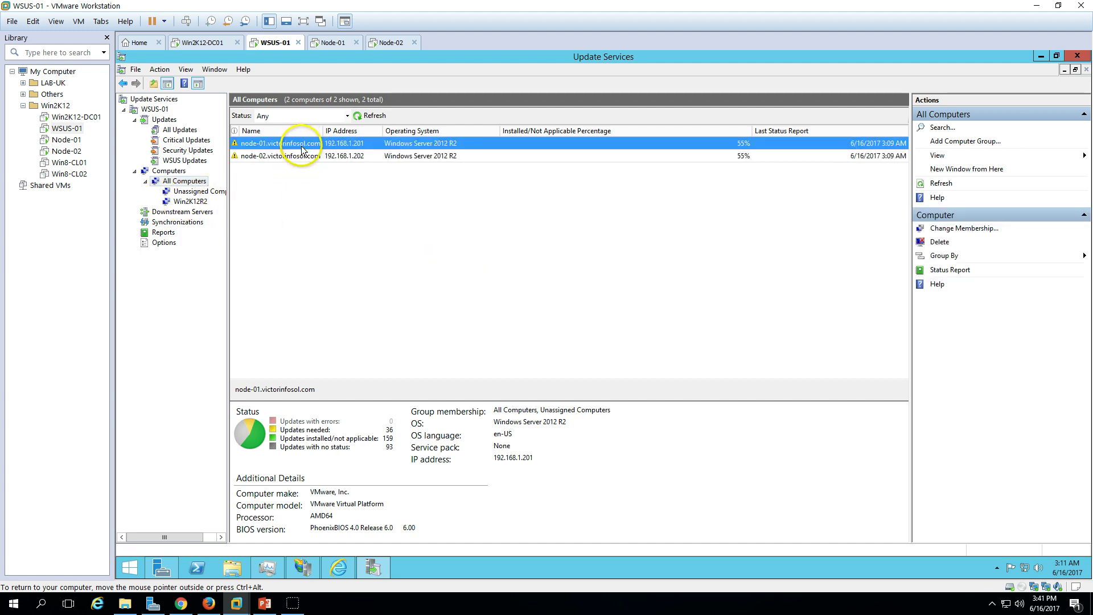
ctrl+click(300, 156)
right_click(301, 156)
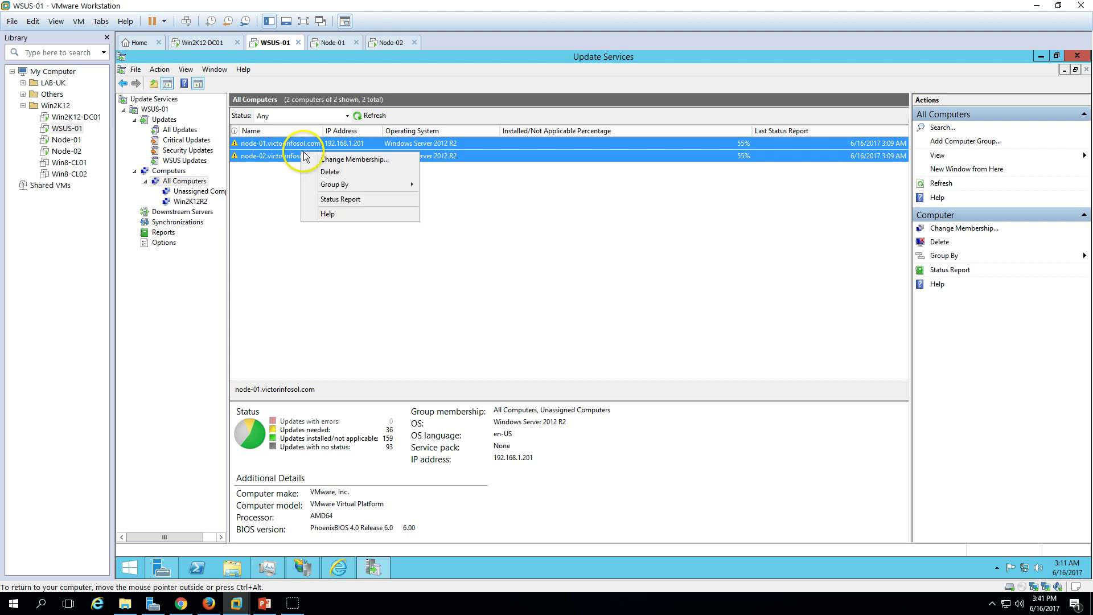
click(342, 151)
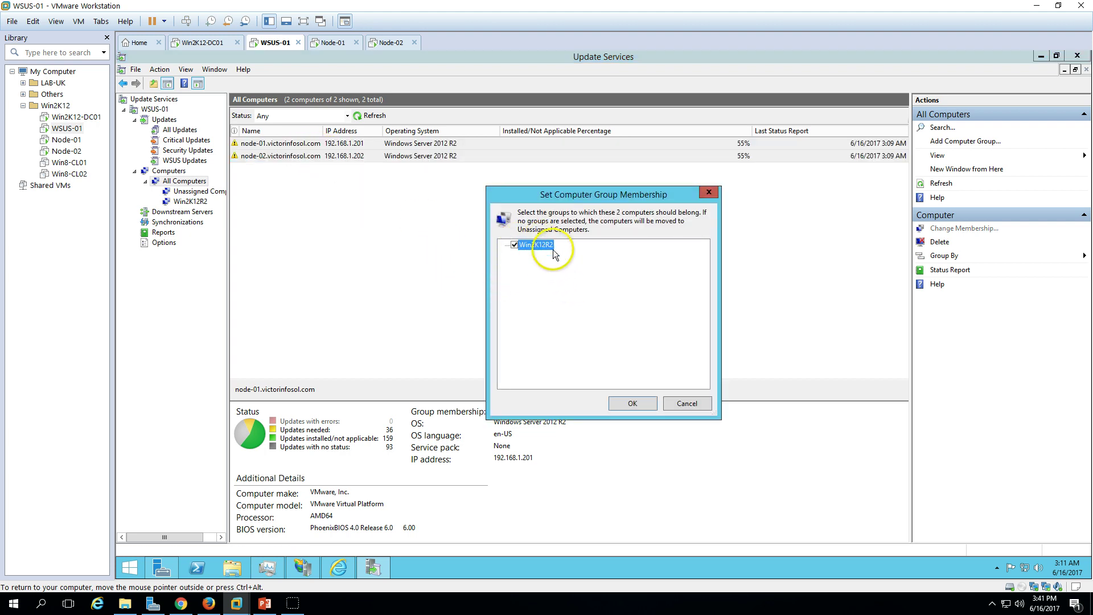
click(637, 408)
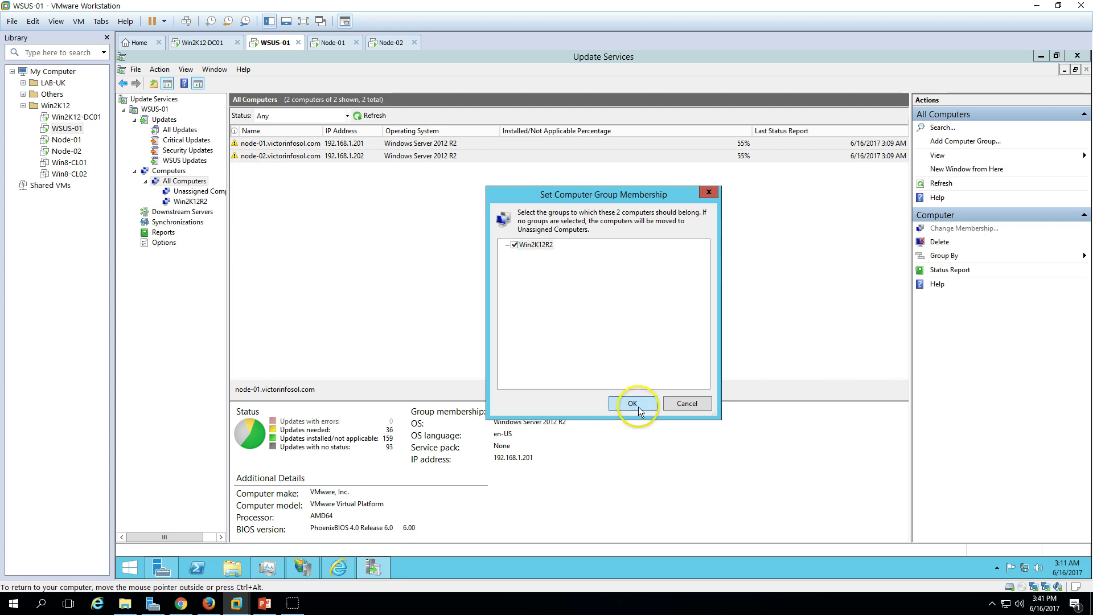
- Refresh the computer list and verify through Unassigned Computers and Win2K12R2 that node-01 and node-02 are in the new group, comparing their status
click(369, 117)
click(191, 192)
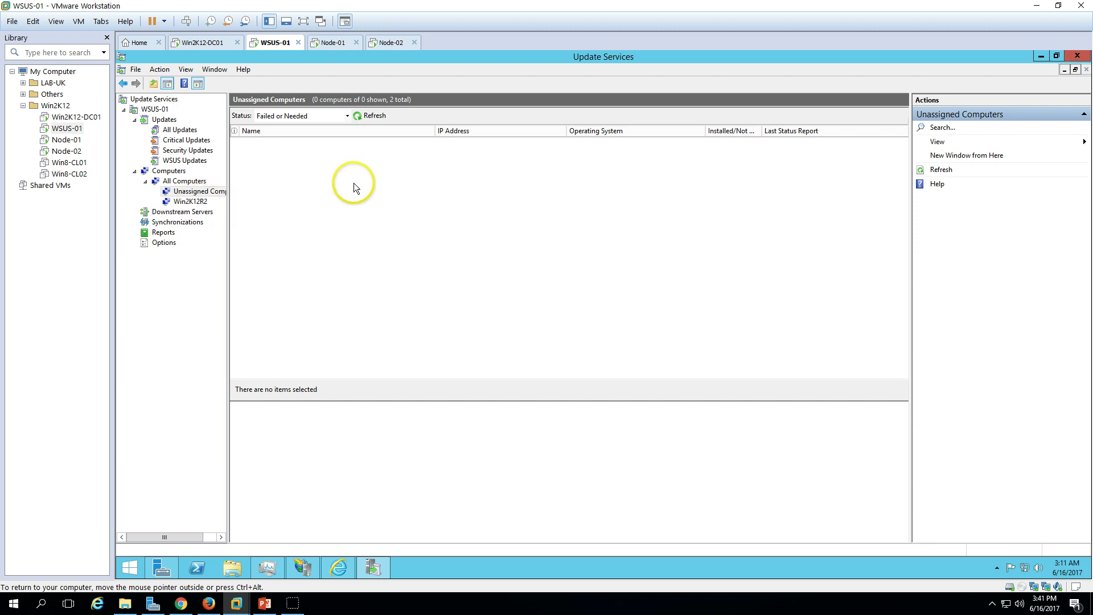
click(191, 202)
click(319, 146)
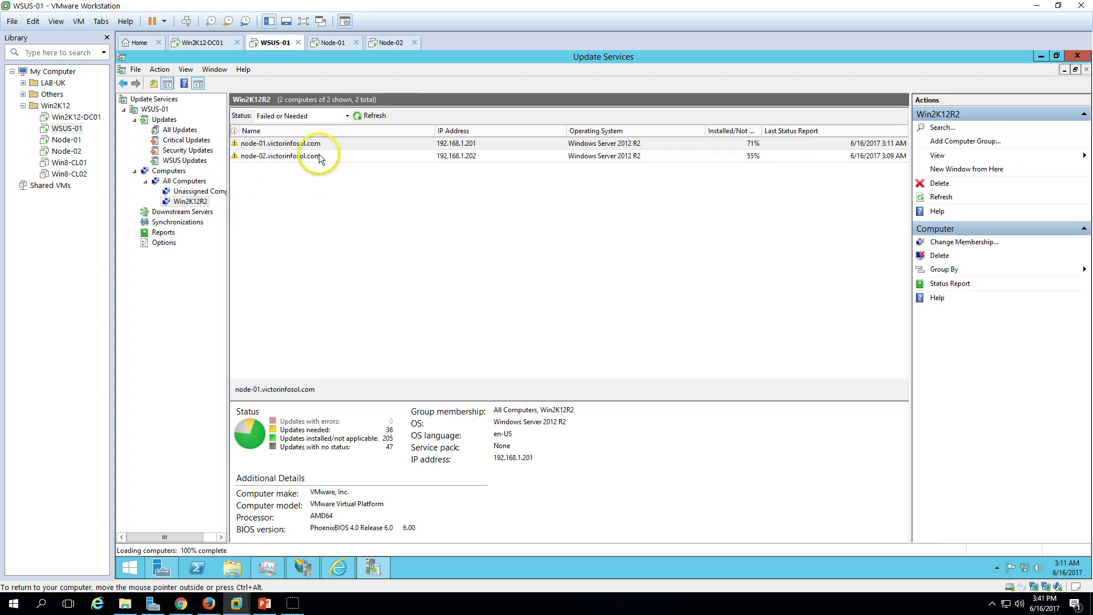
click(337, 153)
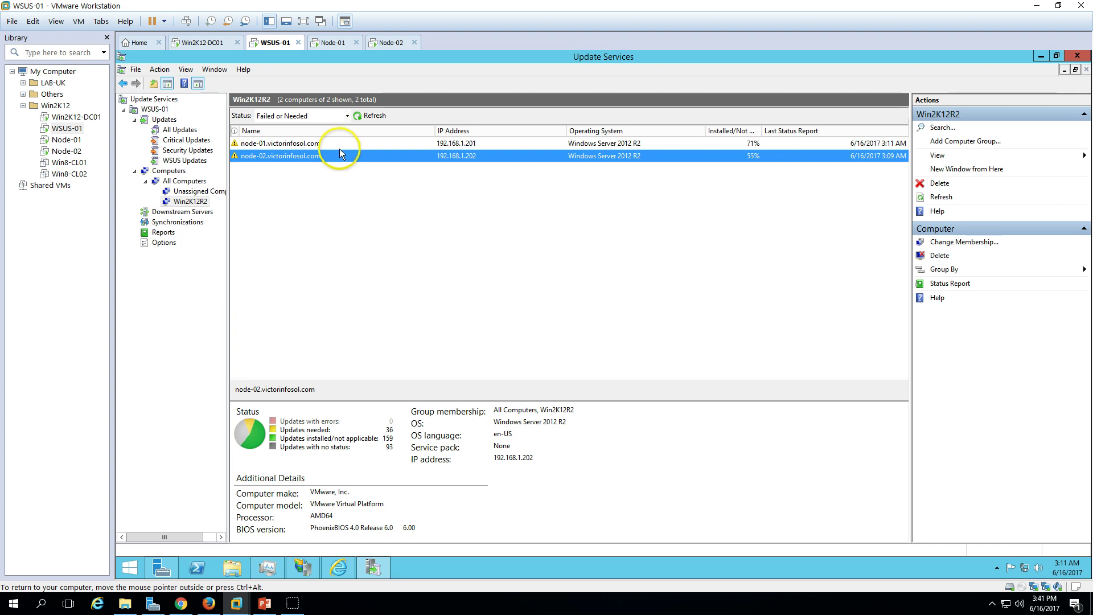
click(340, 148)
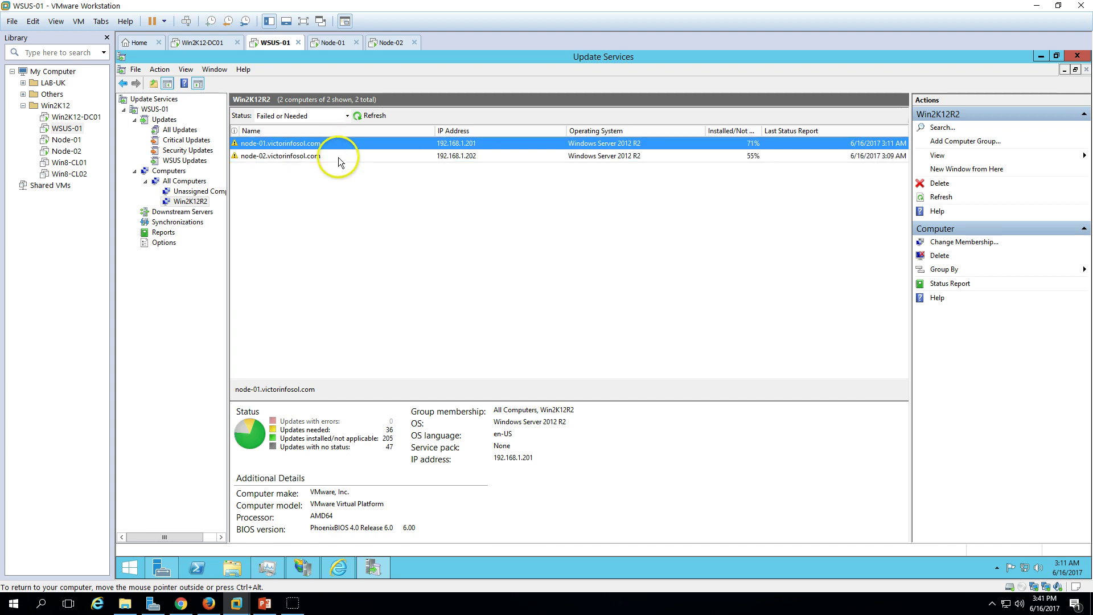
click(338, 156)
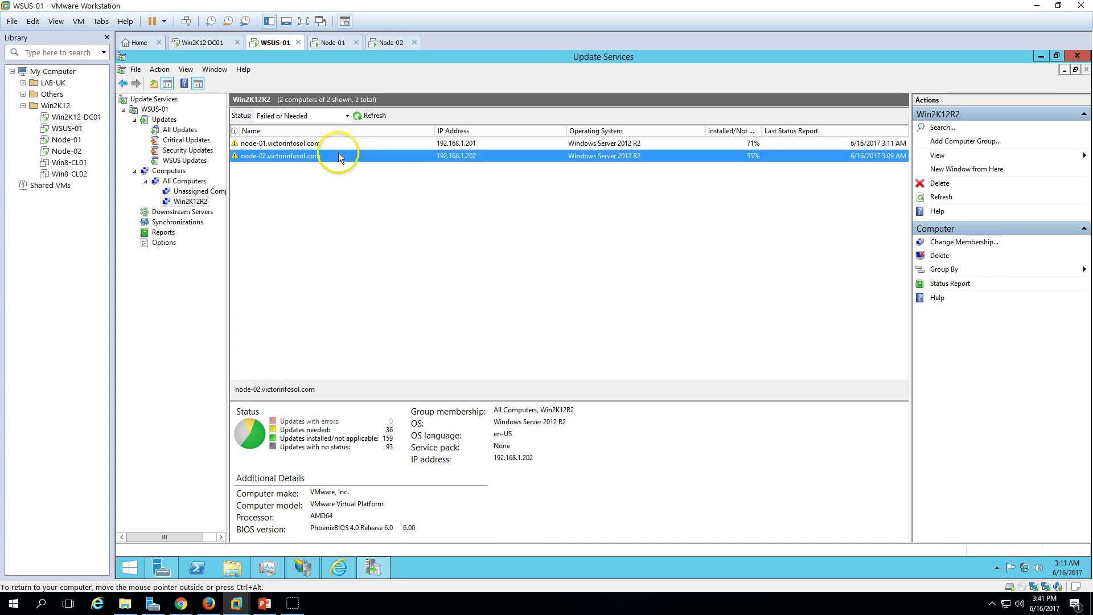
- Monitor the running synchronization, compare its details with the earlier 2:39 AM run, and review the WSUS-01 overview
click(181, 173)
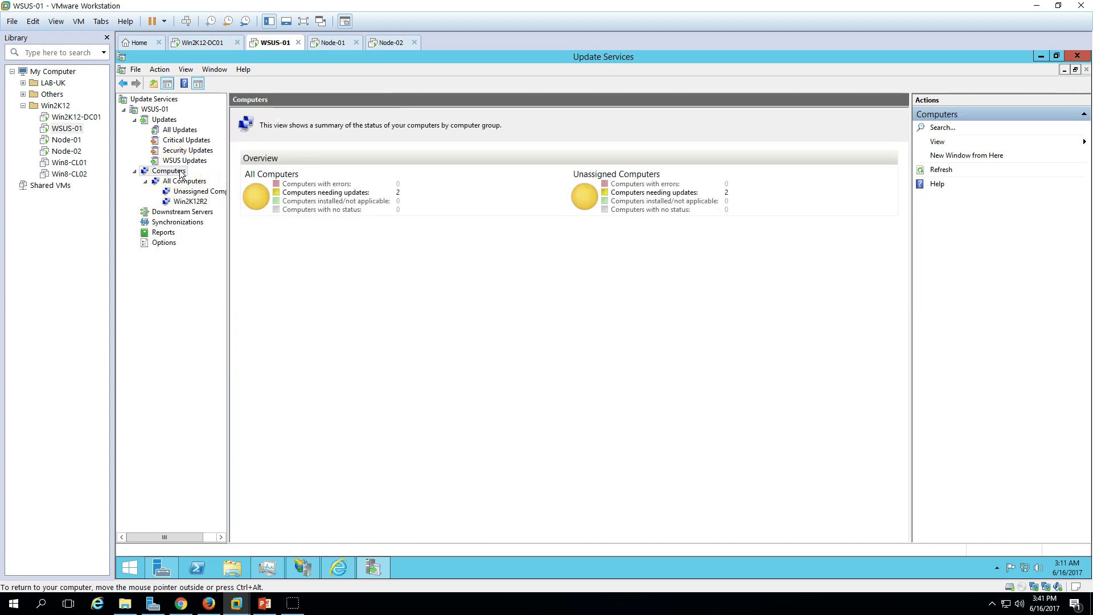
click(178, 221)
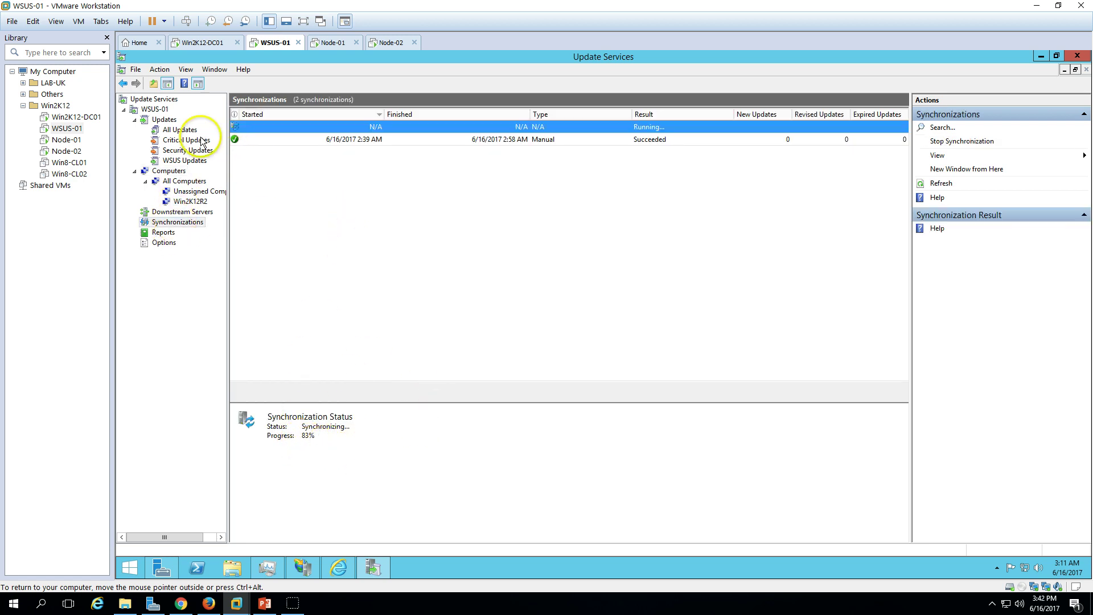
click(157, 110)
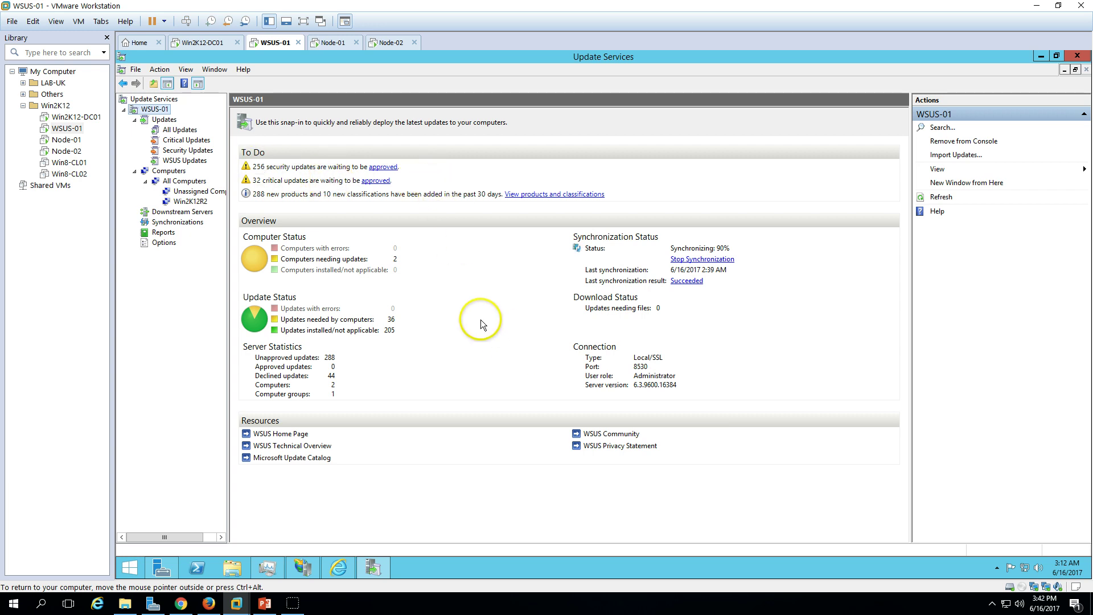
click(178, 222)
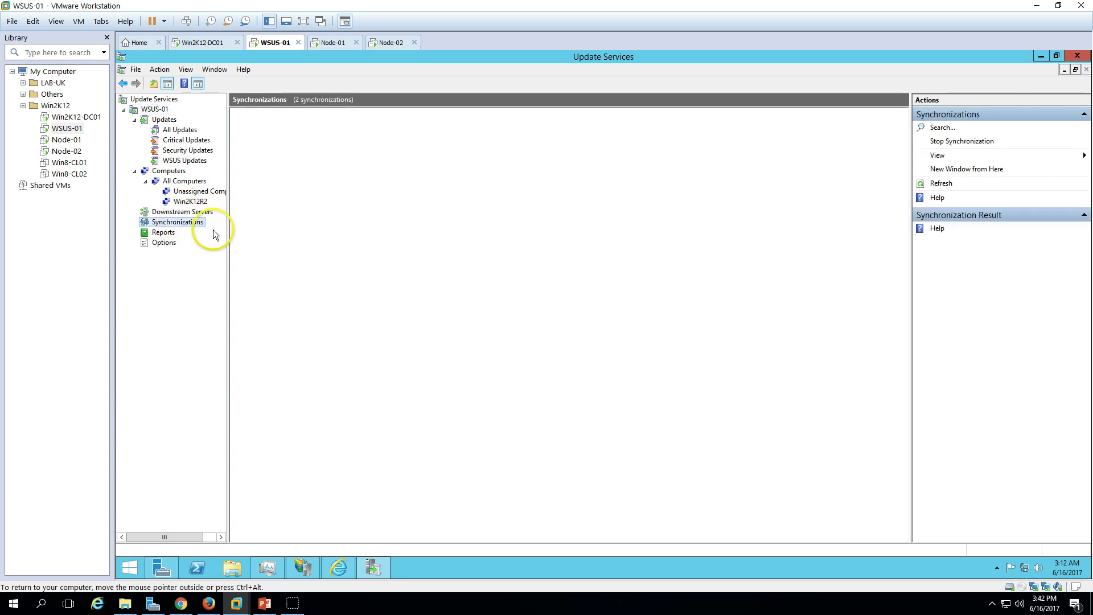
click(365, 141)
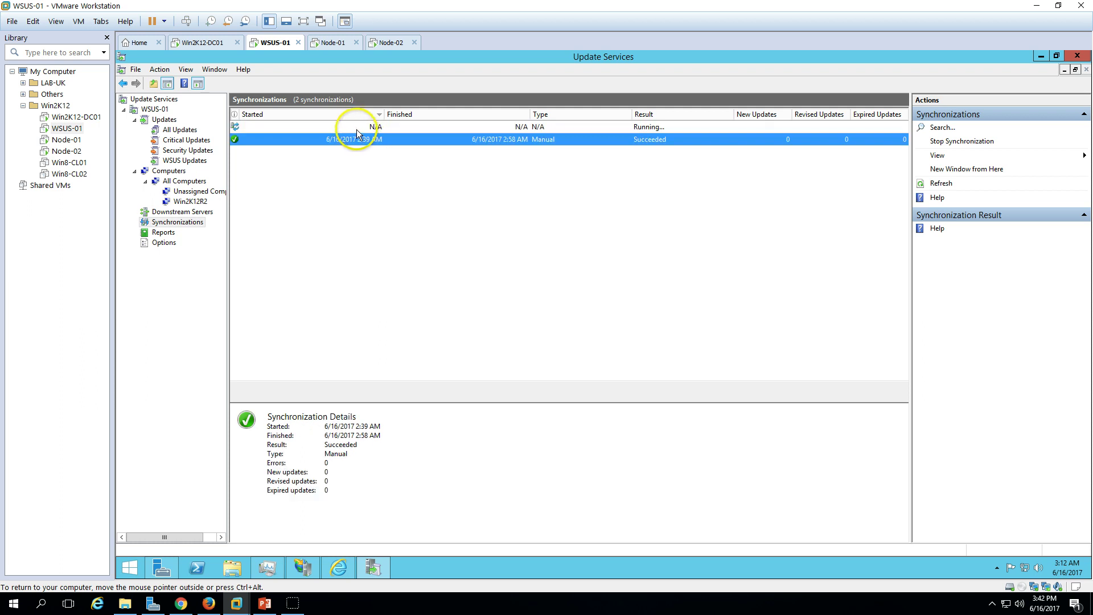
click(358, 131)
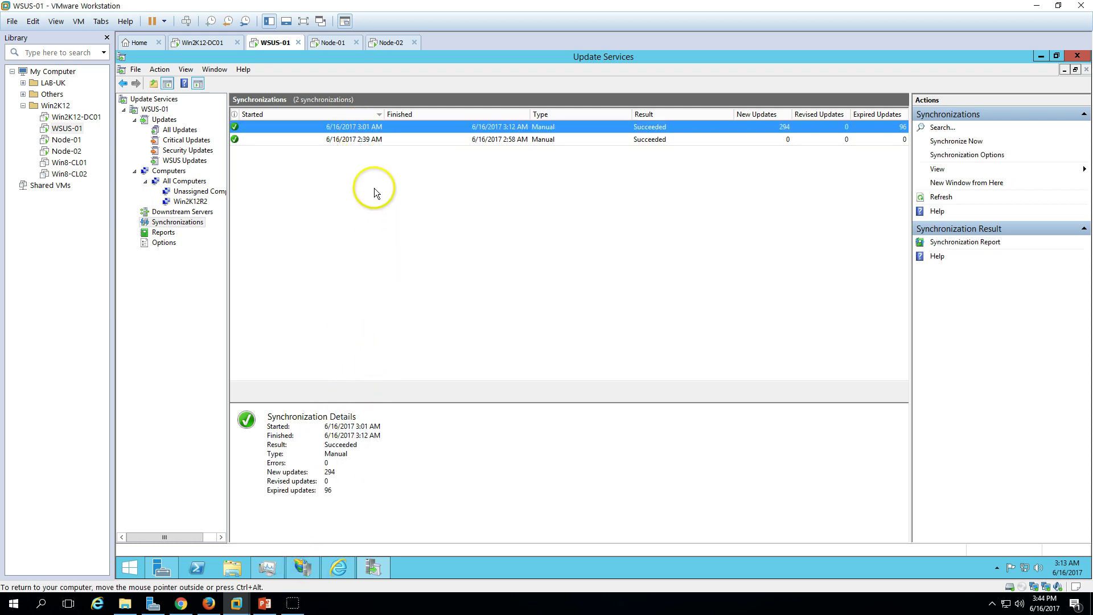
click(376, 140)
click(392, 127)
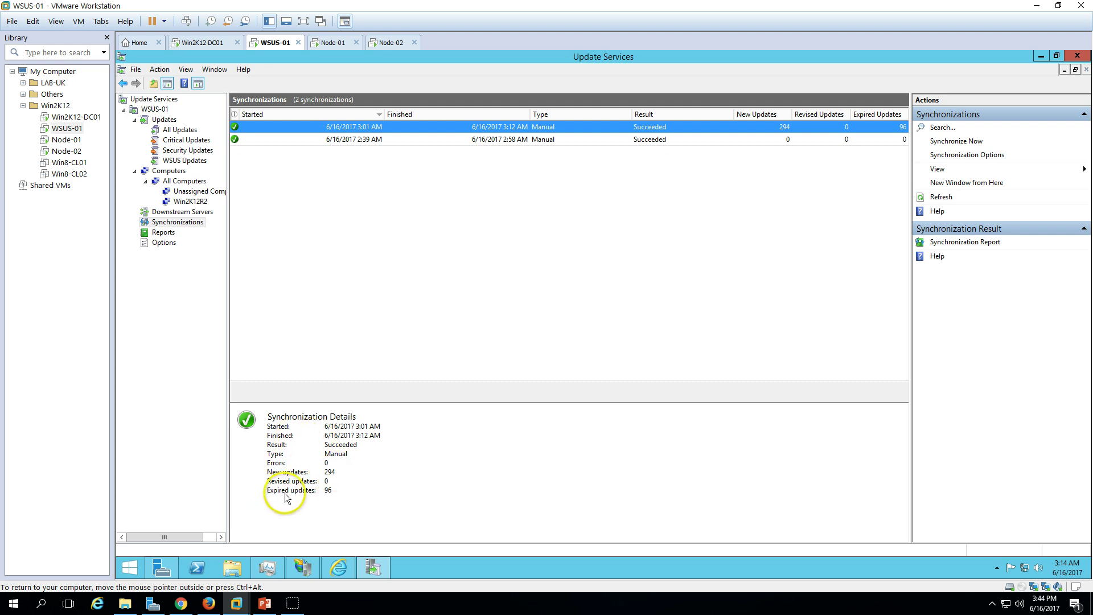
click(160, 110)
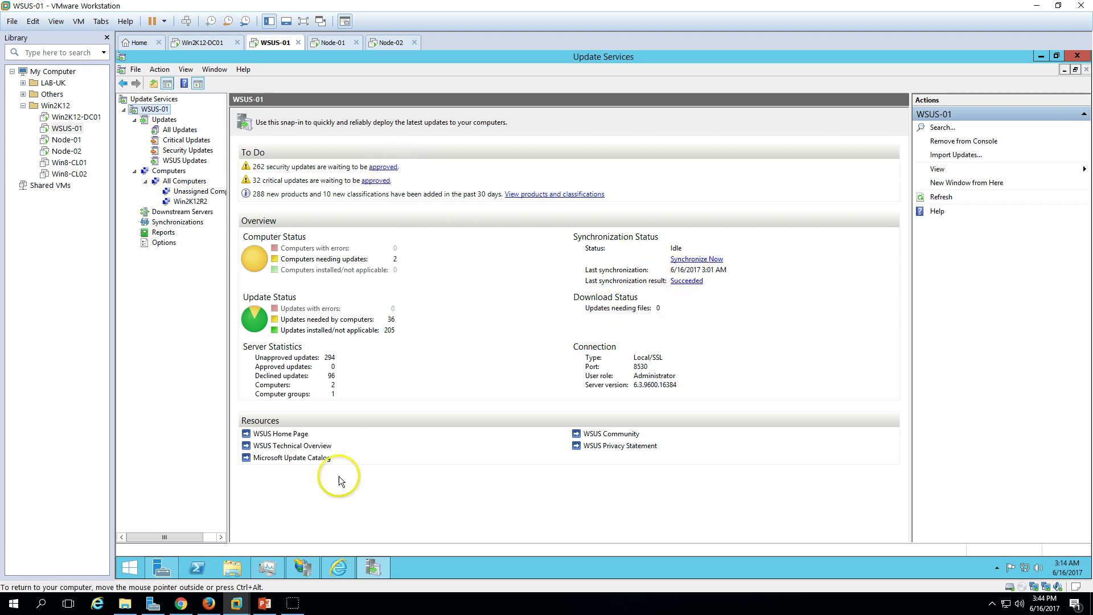
- Inspect the size and contents of the WSUS folder on drive C: in File Explorer, and return to the Update Services console
click(226, 569)
double_click(521, 284)
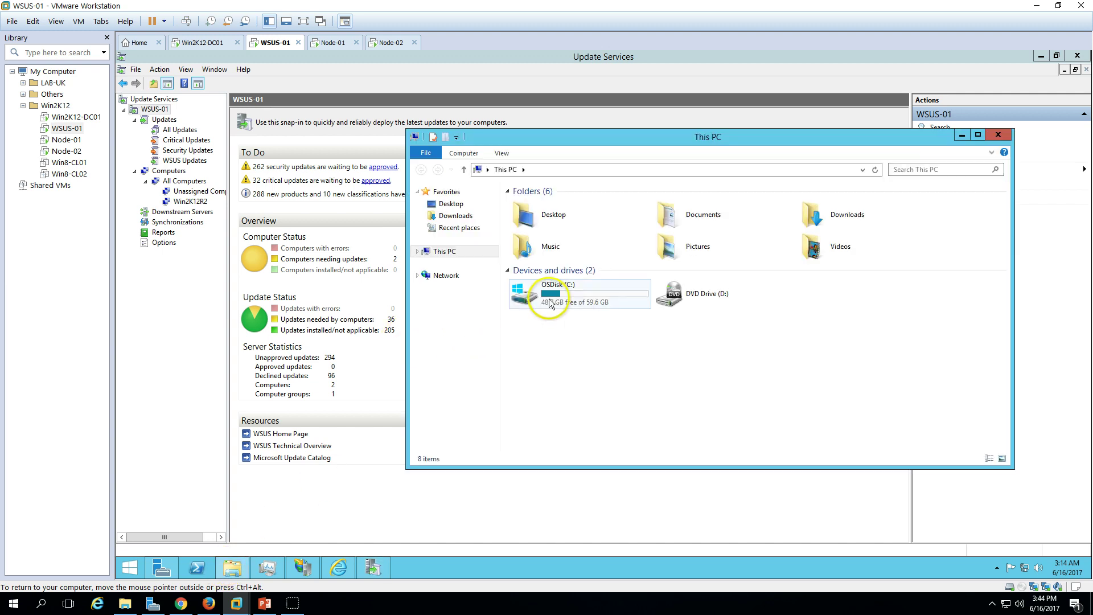
right_click(536, 276)
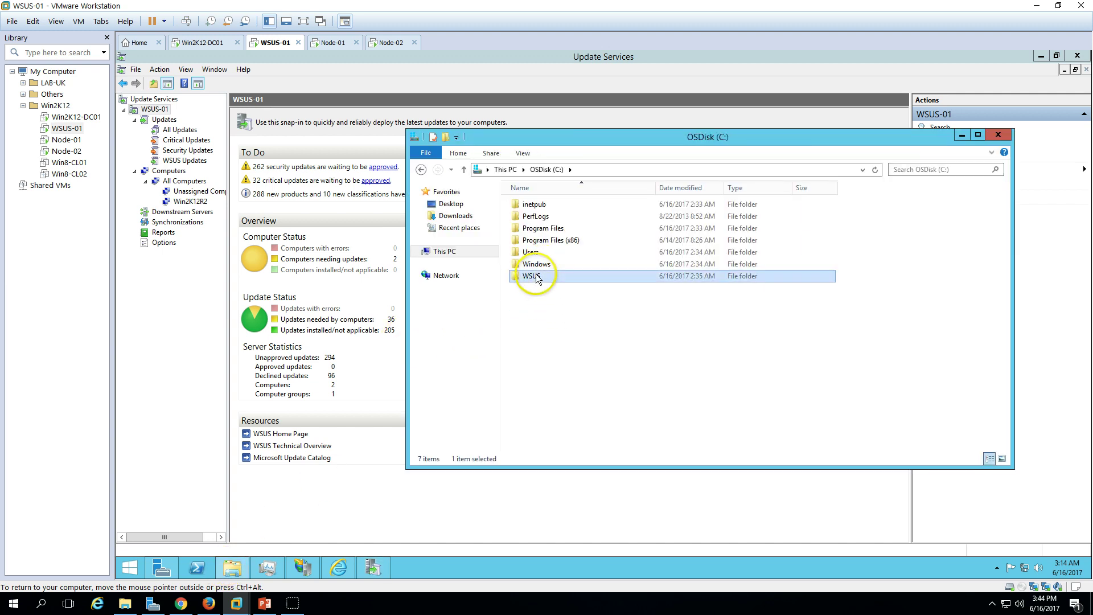
click(583, 443)
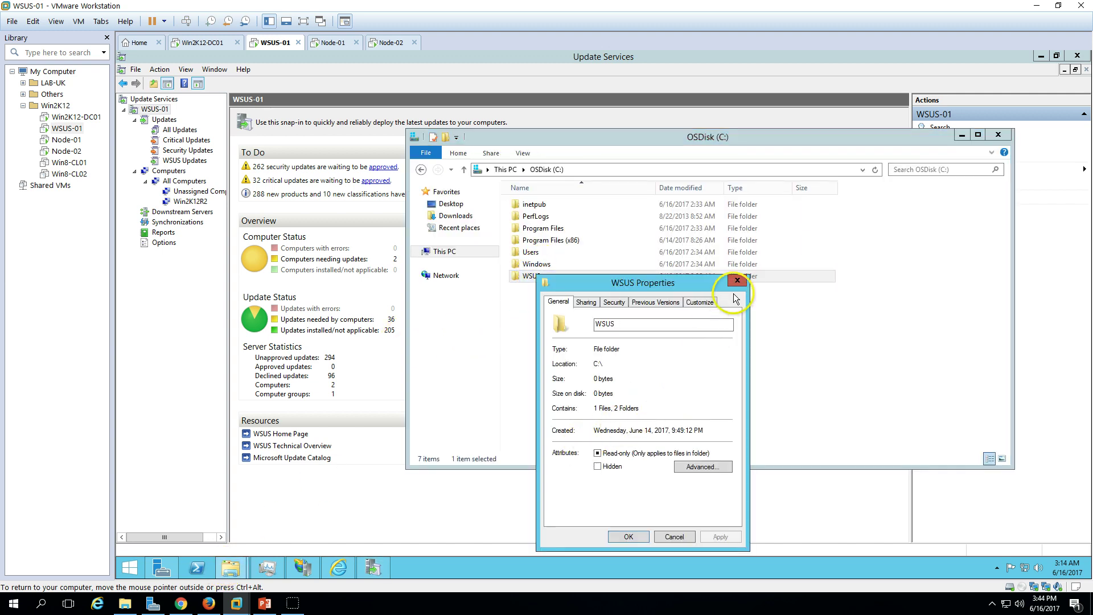
click(738, 283)
double_click(564, 278)
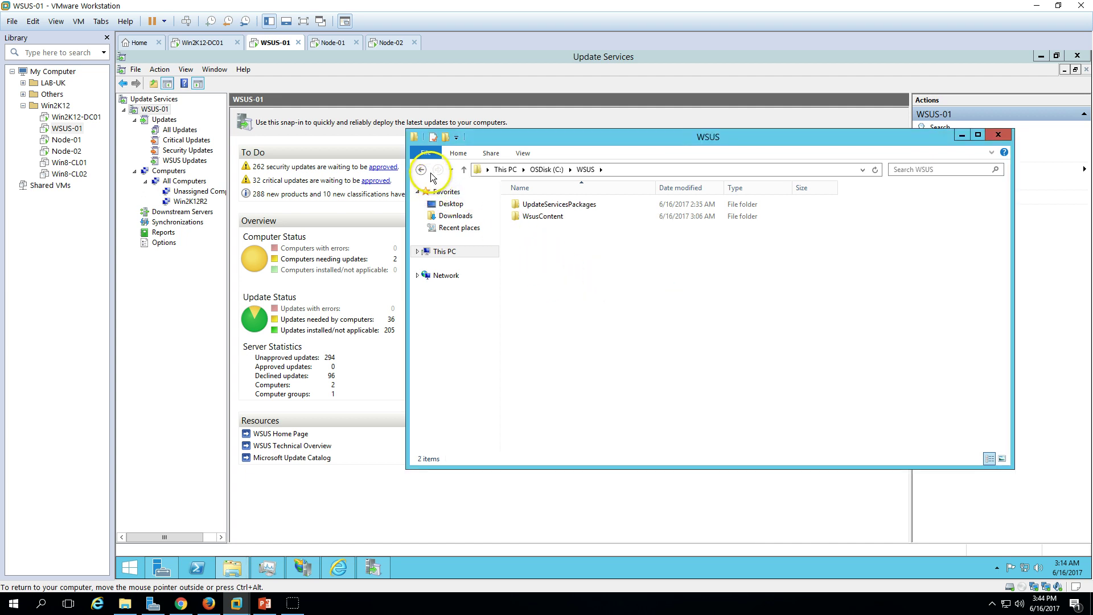
click(421, 170)
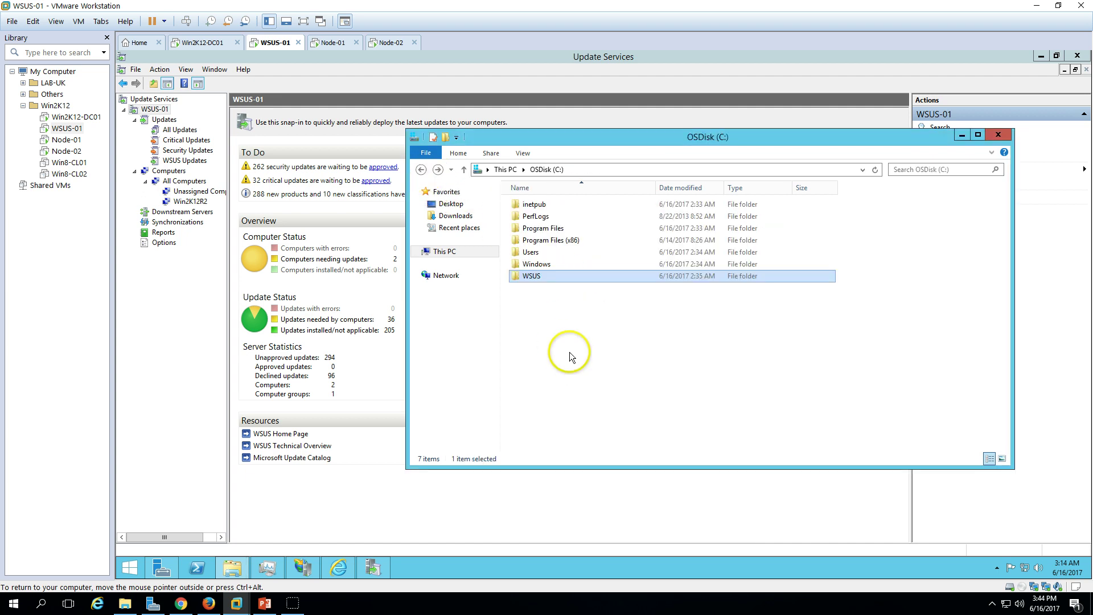
right_click(543, 279)
click(598, 444)
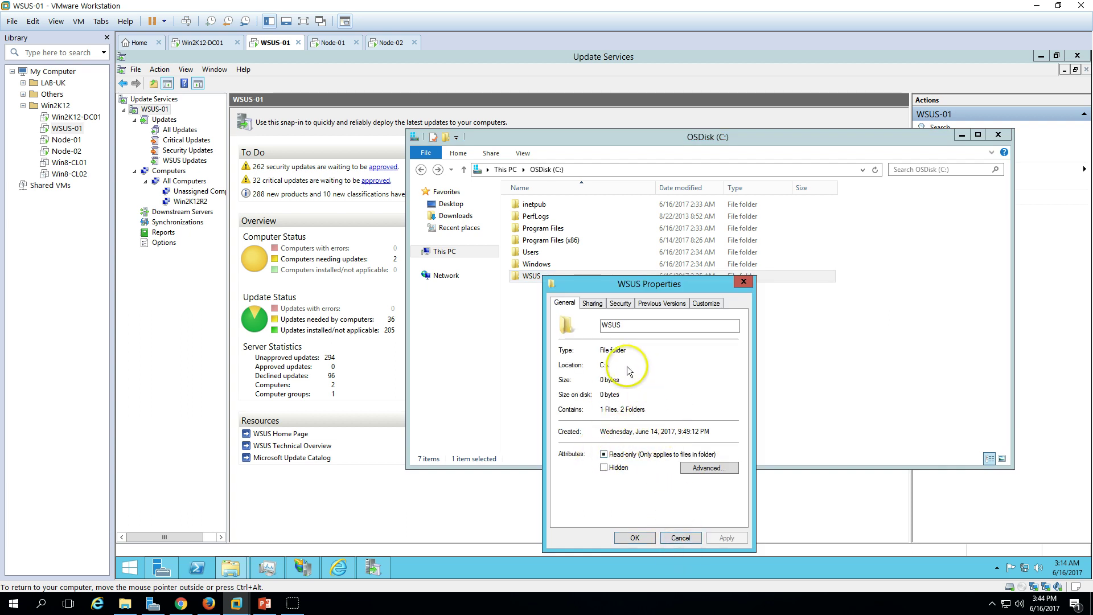
click(743, 281)
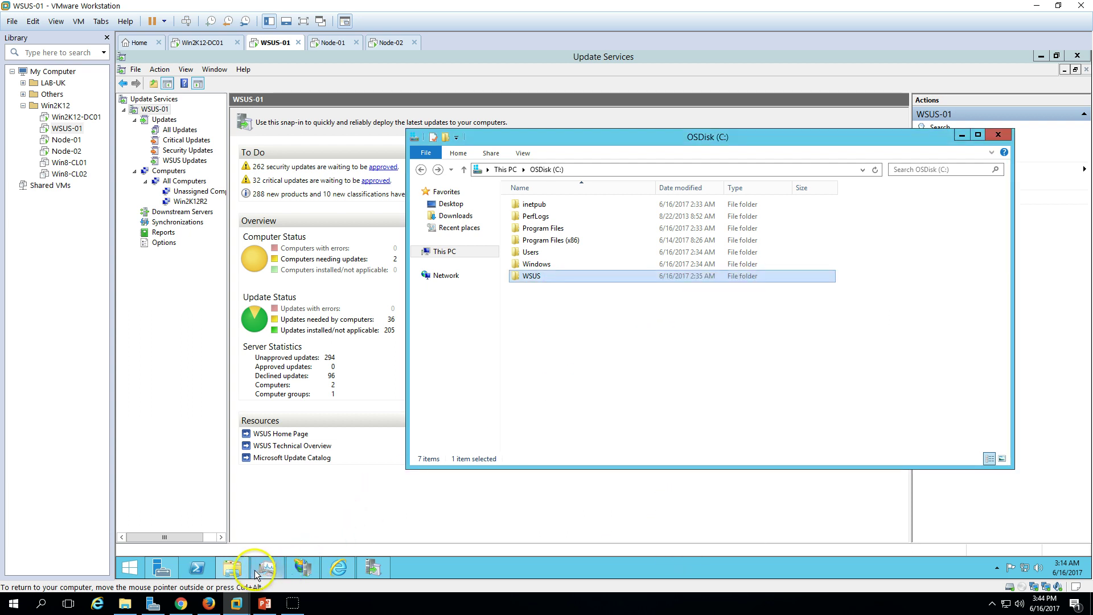
click(232, 568)
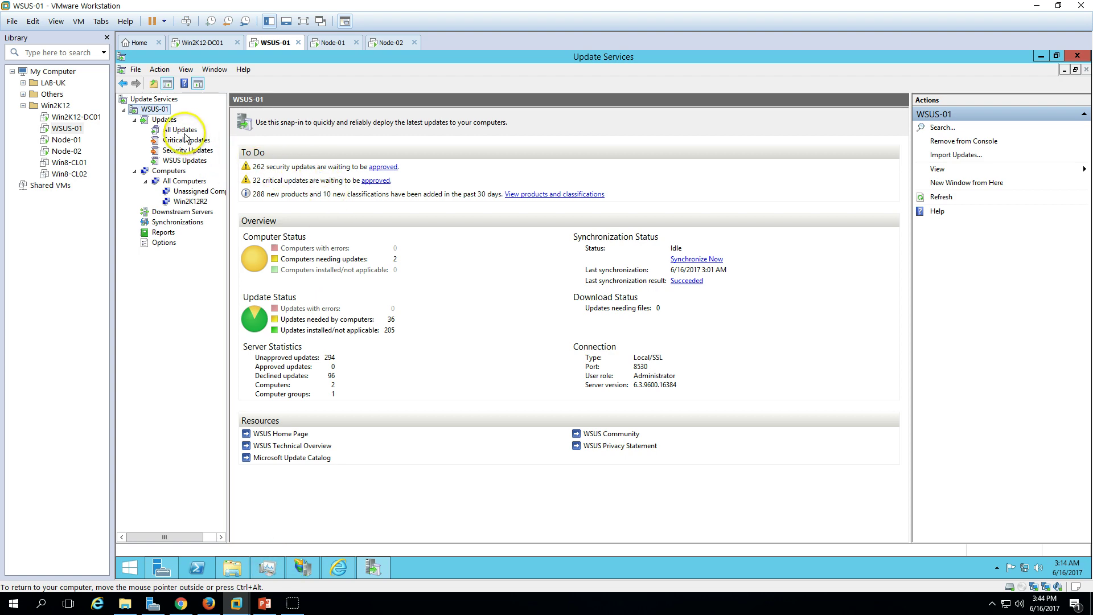
- Approve all unapproved security updates for installation on the Win2K12R2 computer group
click(382, 169)
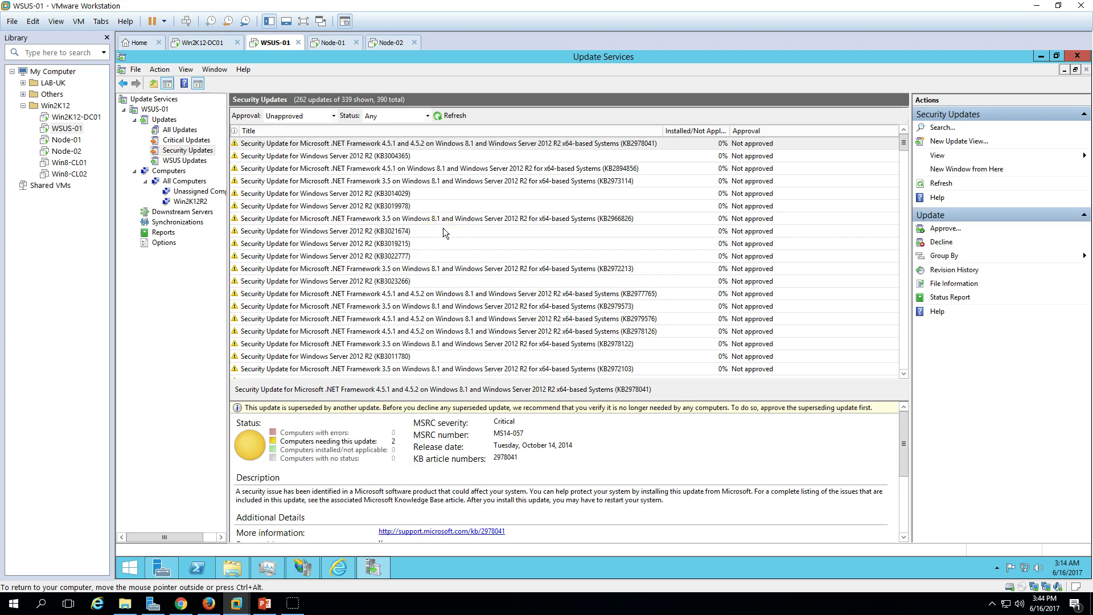
click(443, 230)
key(ctrl+a)
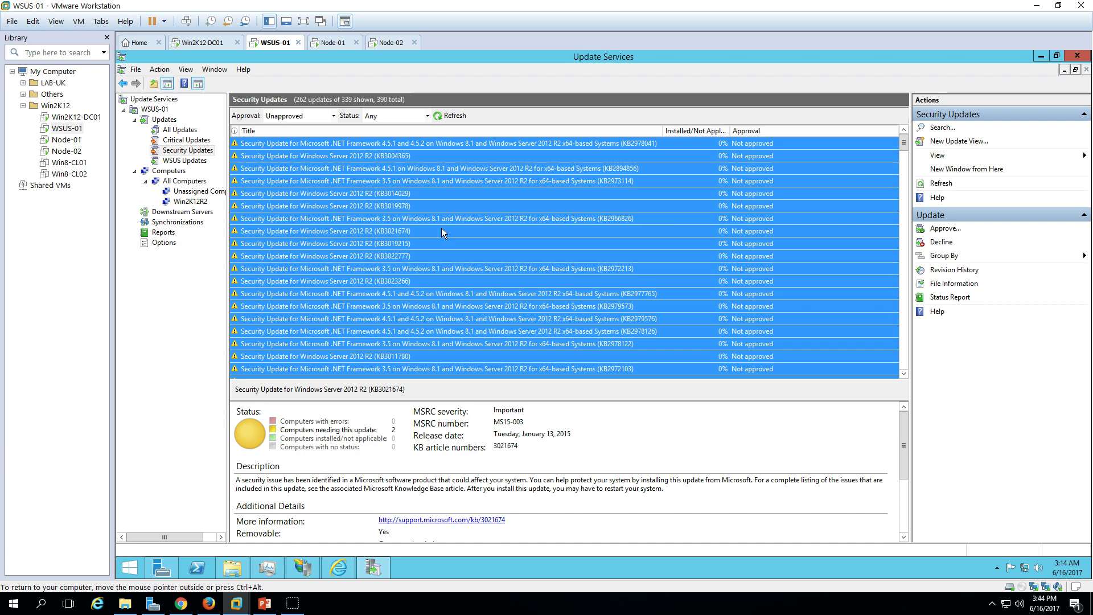
right_click(438, 199)
click(465, 207)
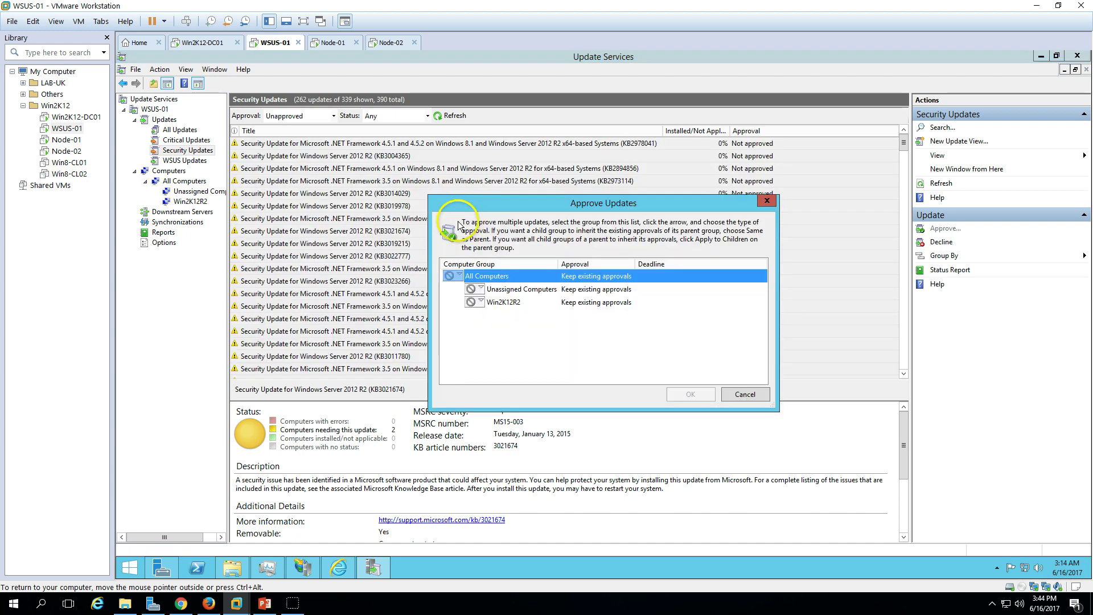
click(480, 302)
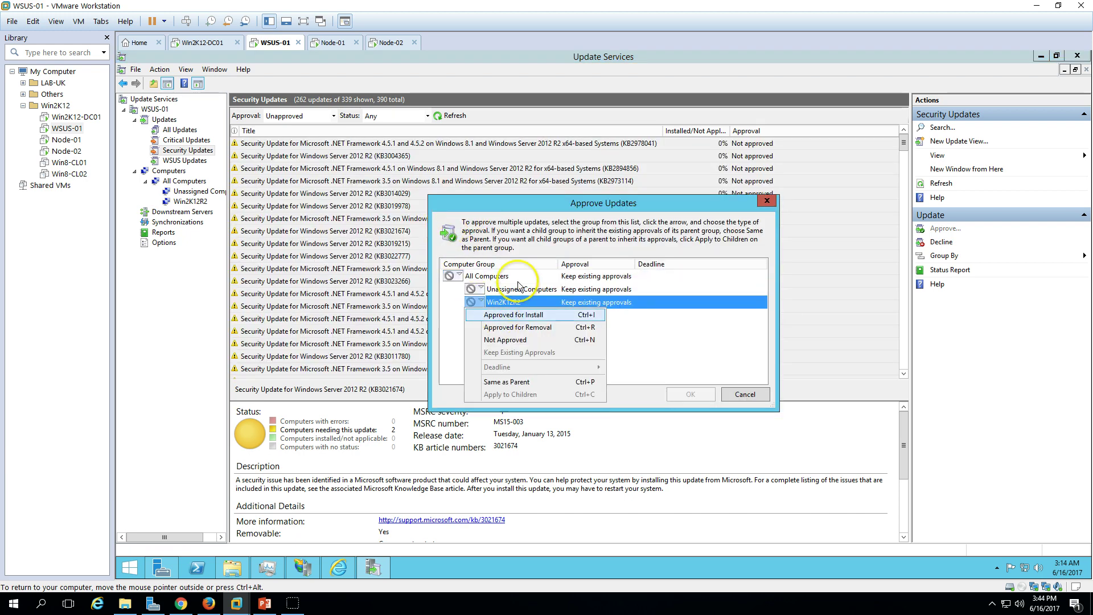
click(538, 207)
drag(547, 202, 445, 174)
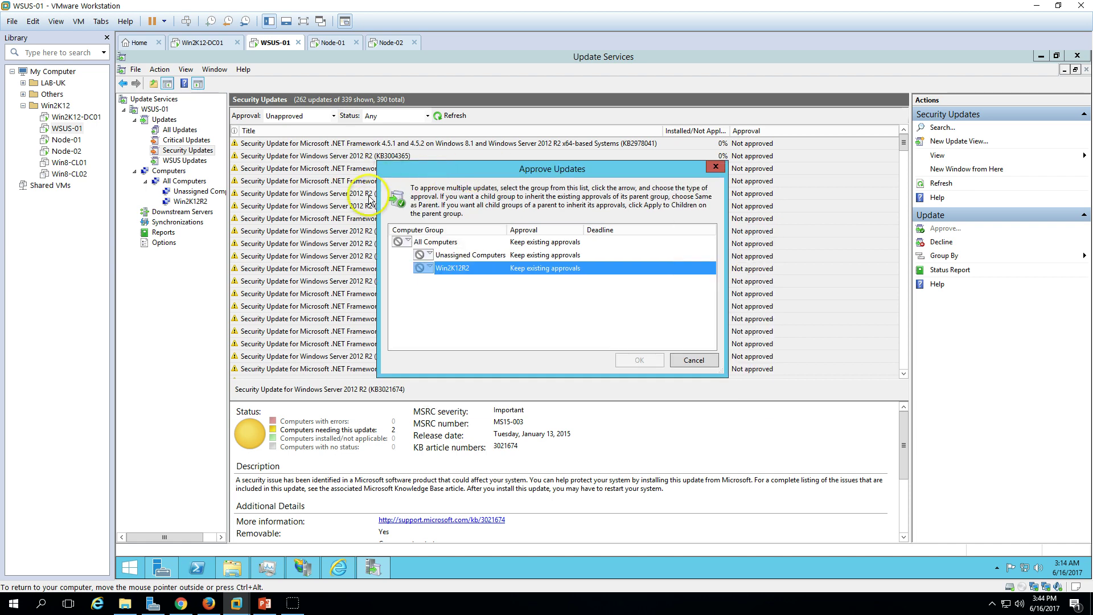
click(431, 268)
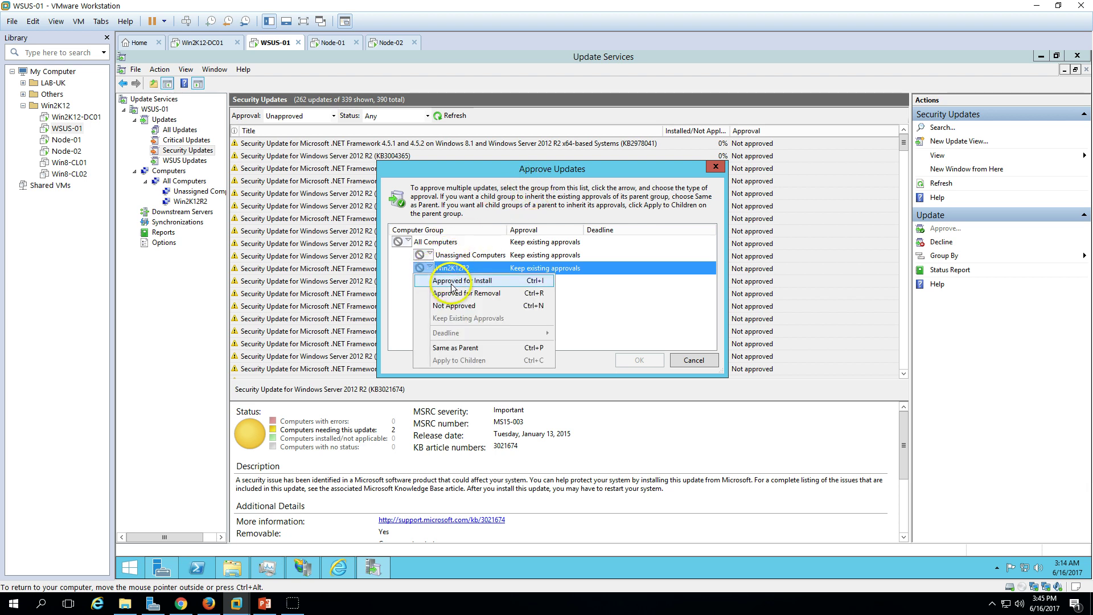
click(454, 283)
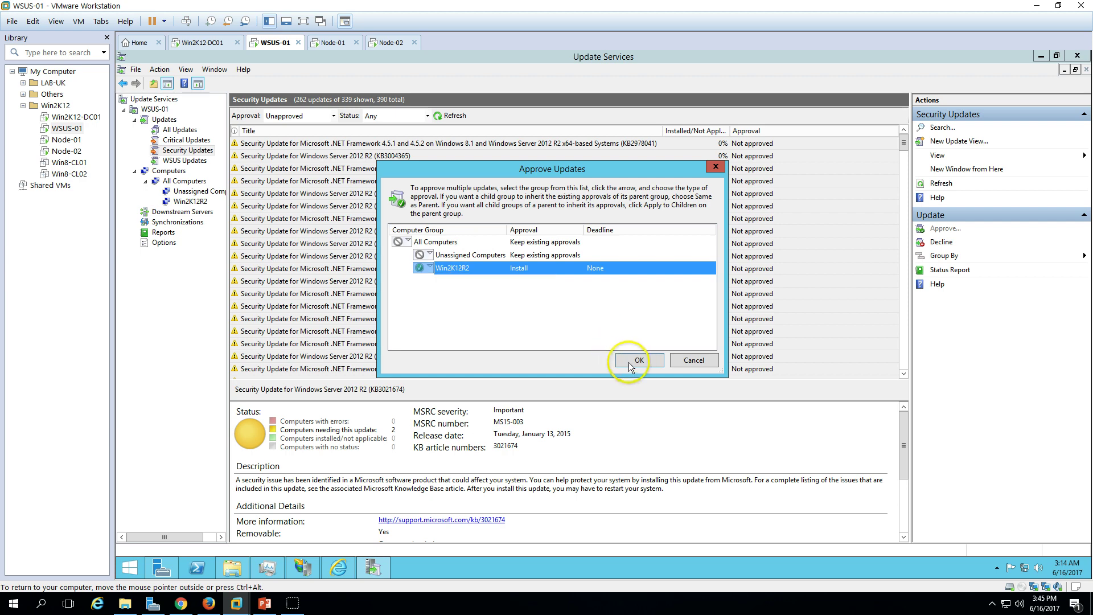
click(634, 362)
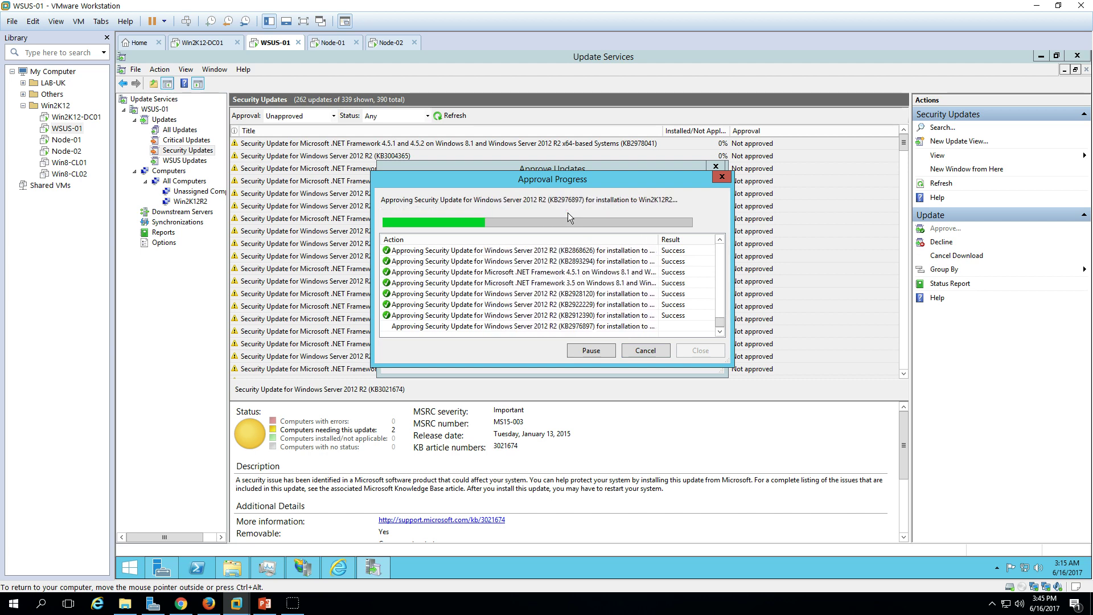
- Check the Ethernet throughput in Task Manager while the approvals run, and close the Approval Progress dialog once they complete
click(267, 567)
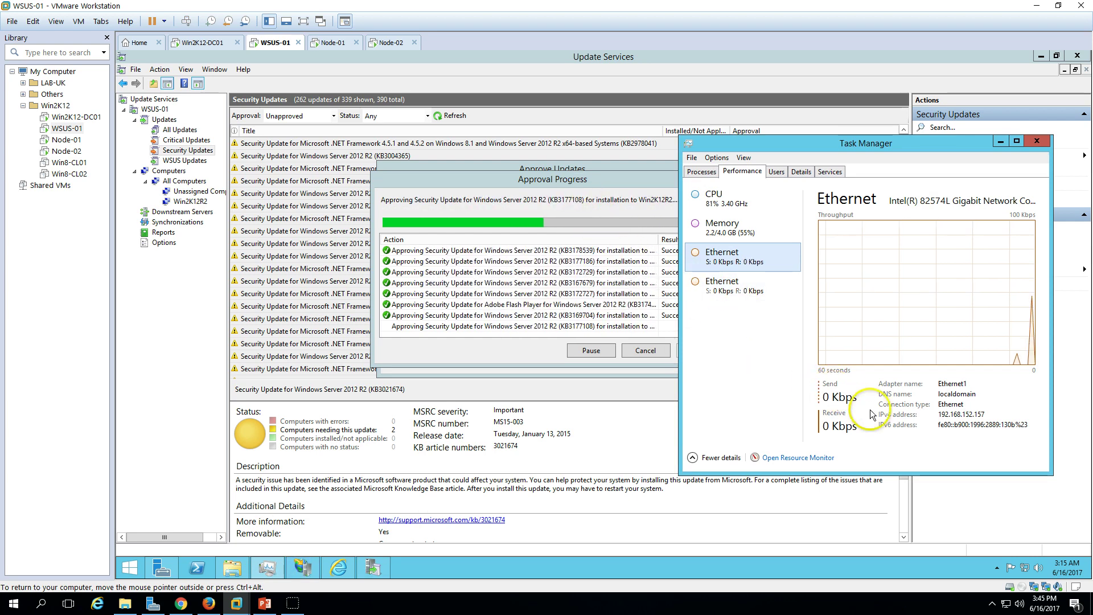
drag(845, 146, 878, 222)
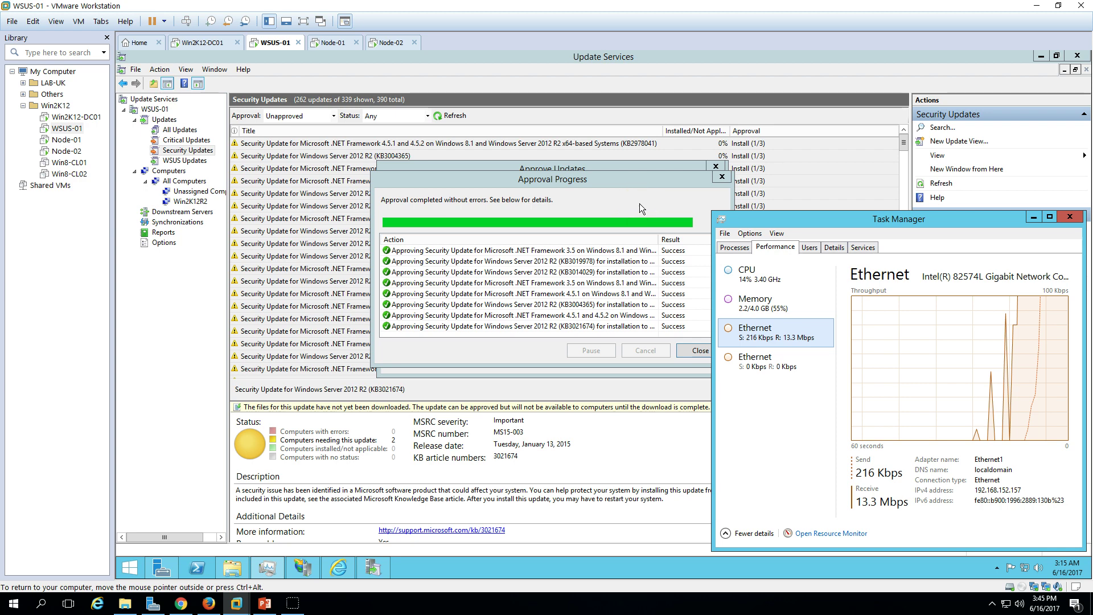
click(628, 175)
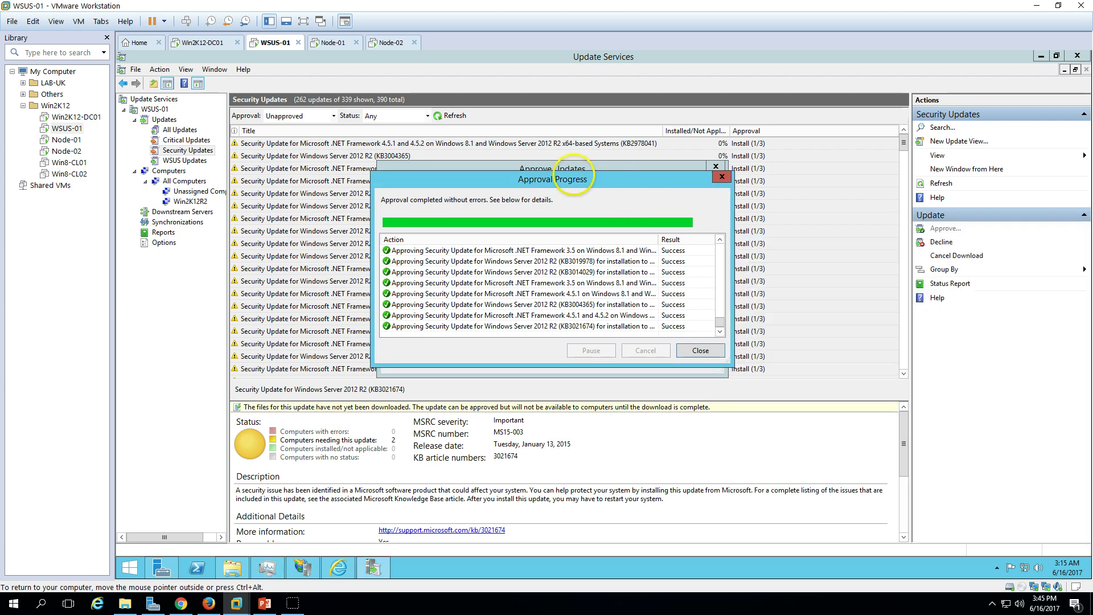
click(699, 350)
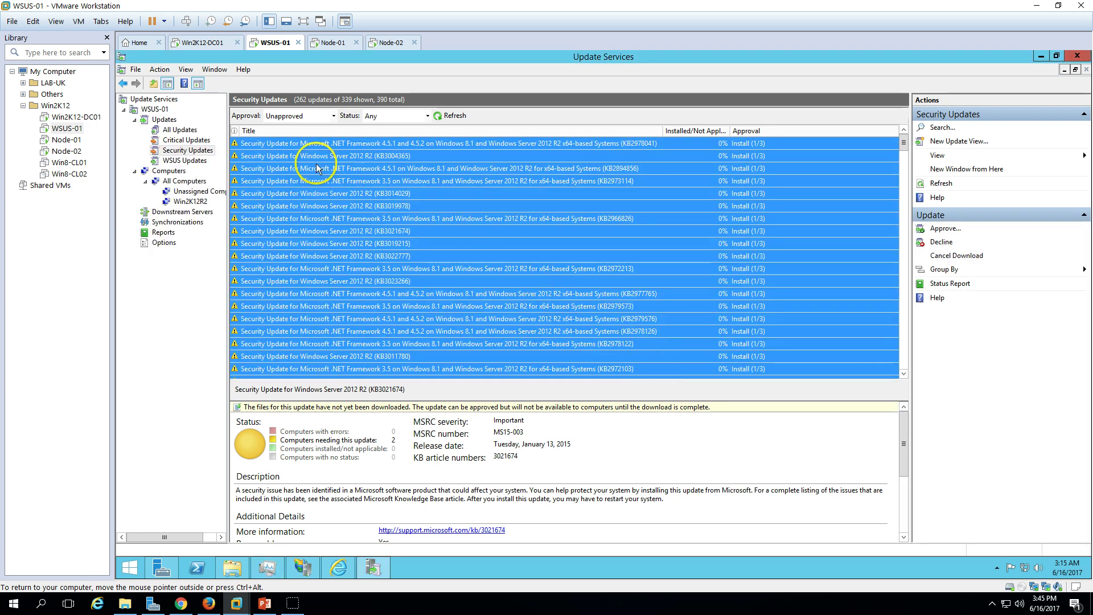
- Approve all unapproved critical updates for installation on the Win2K12R2 computer group, and refresh the Critical Updates list
click(197, 141)
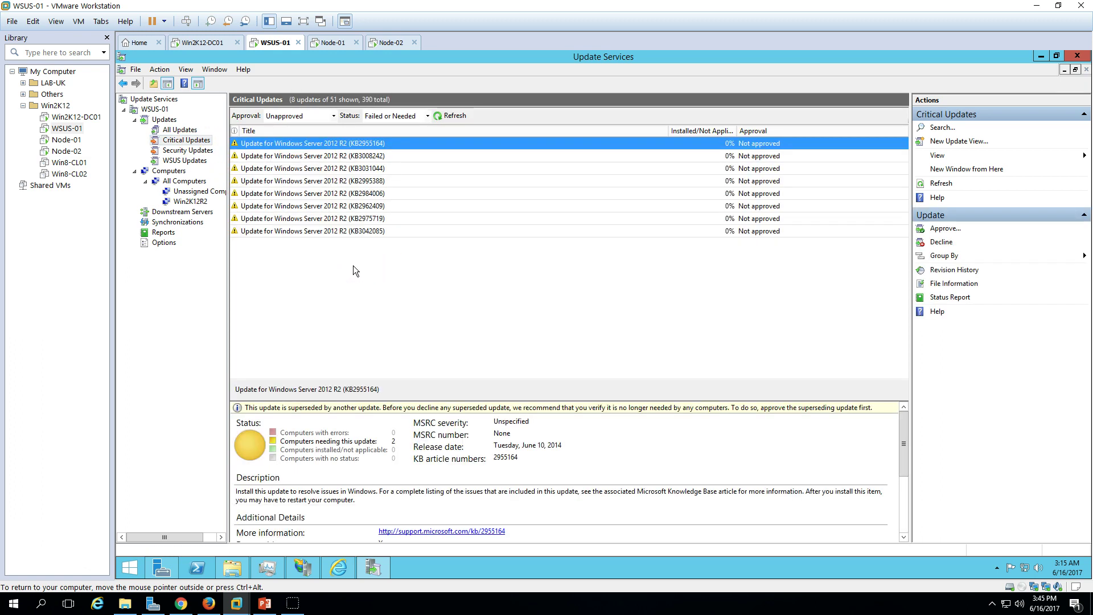
key(ctrl+a)
right_click(379, 155)
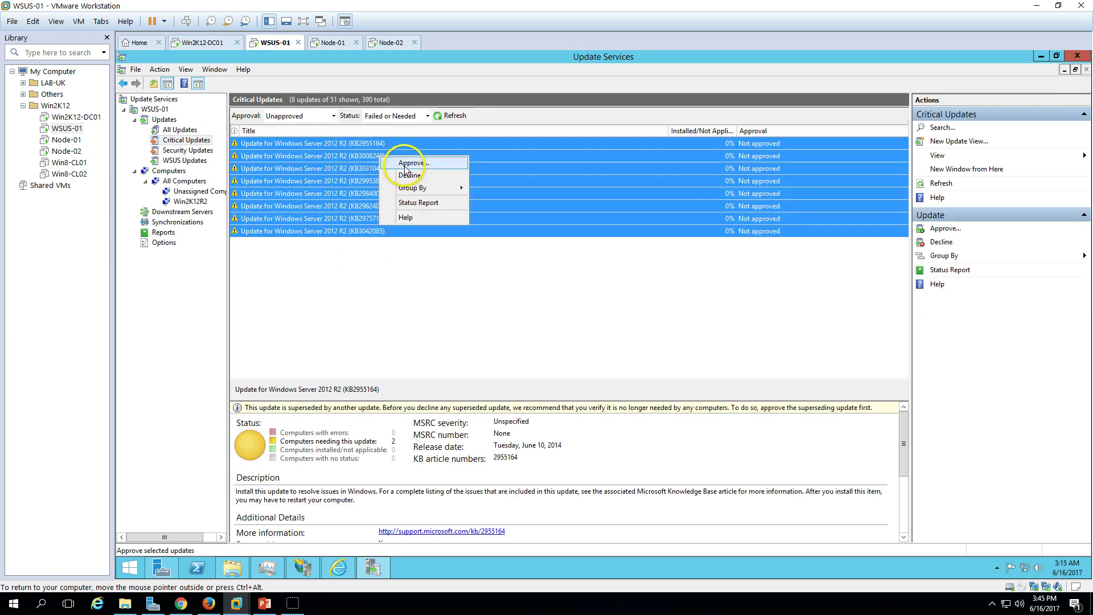
click(406, 166)
click(475, 301)
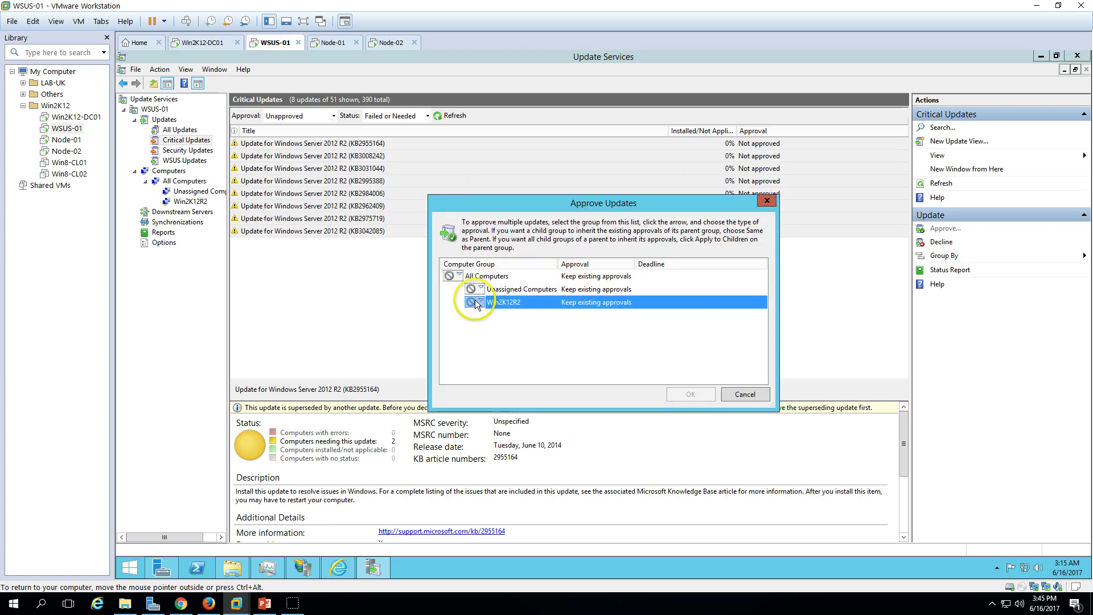
click(478, 301)
click(504, 312)
click(690, 393)
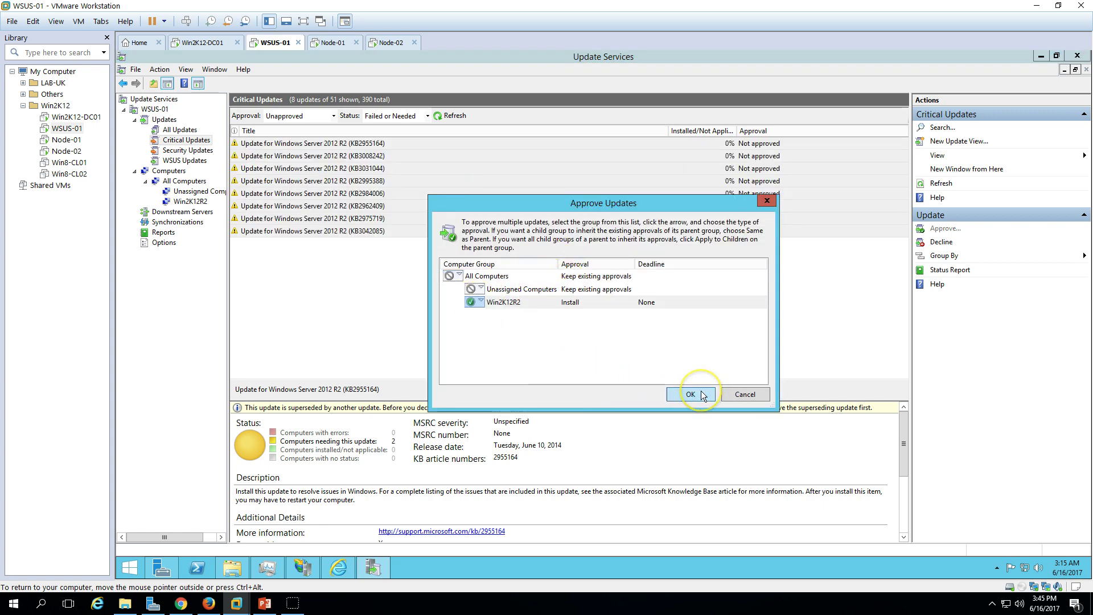
click(743, 384)
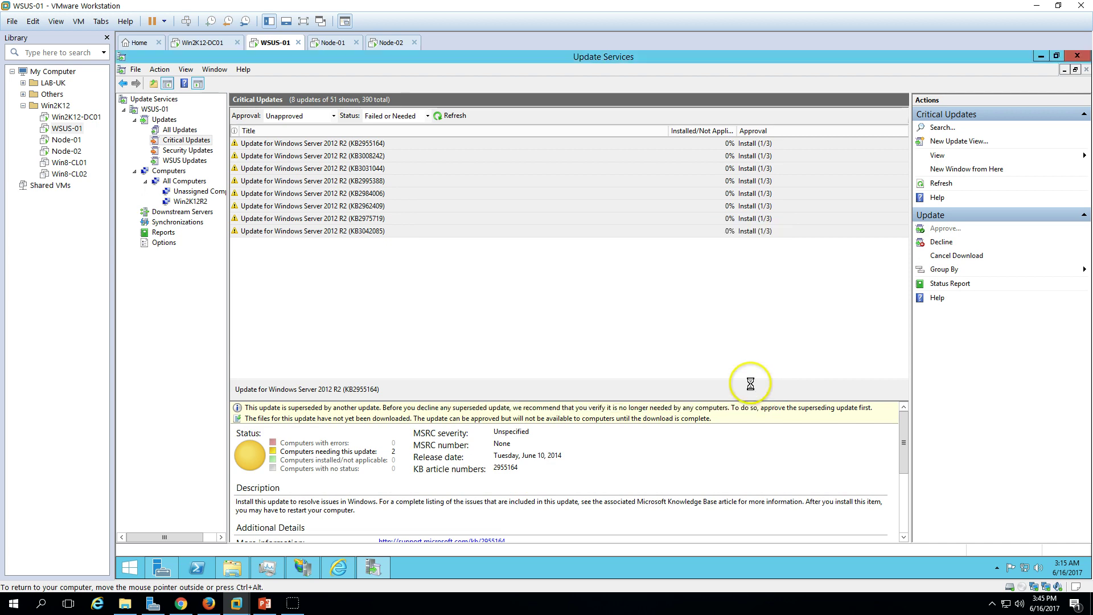
click(454, 117)
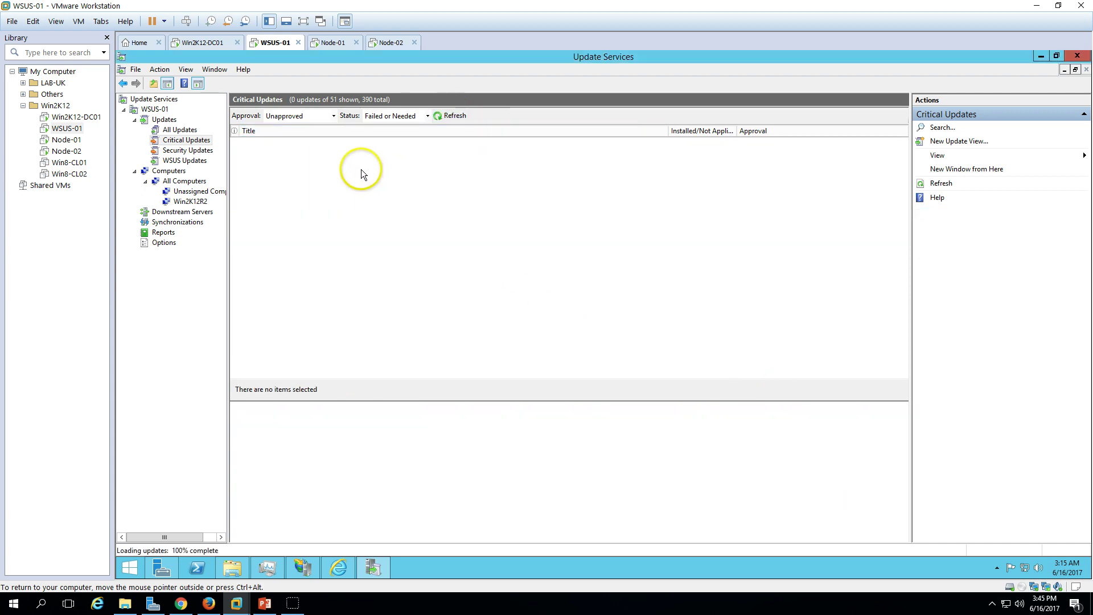
- Refresh the Security Updates list to check for remaining unapproved updates, and view the WSUS Updates list
click(189, 149)
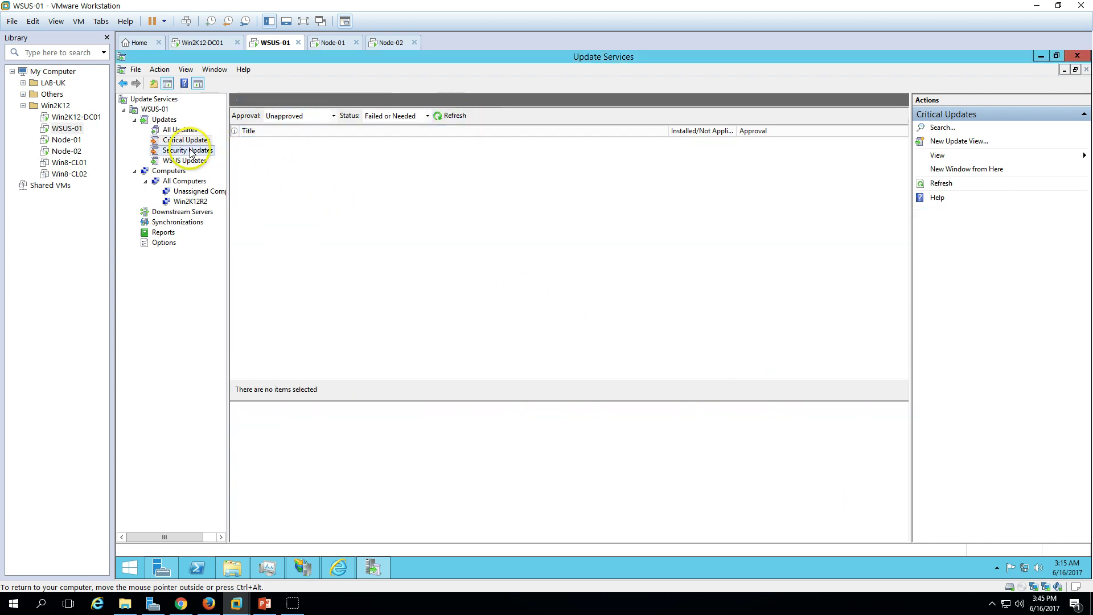
click(455, 117)
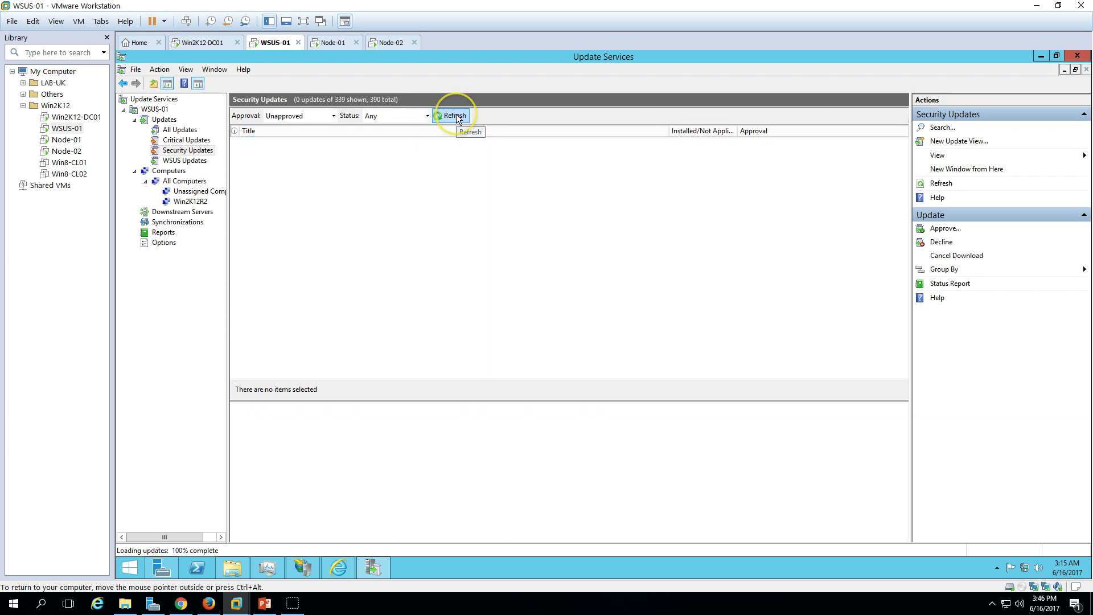
click(191, 162)
- List unapproved updates with status Any under All Updates, and approve them all for installation on the Win2K12R2 group
click(187, 132)
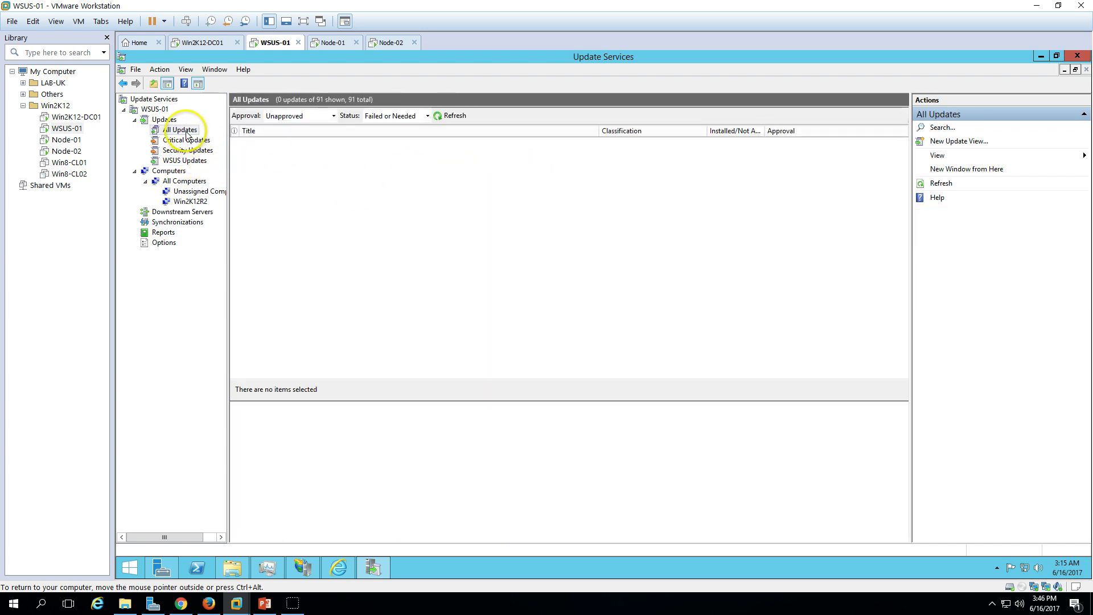
click(427, 116)
click(392, 180)
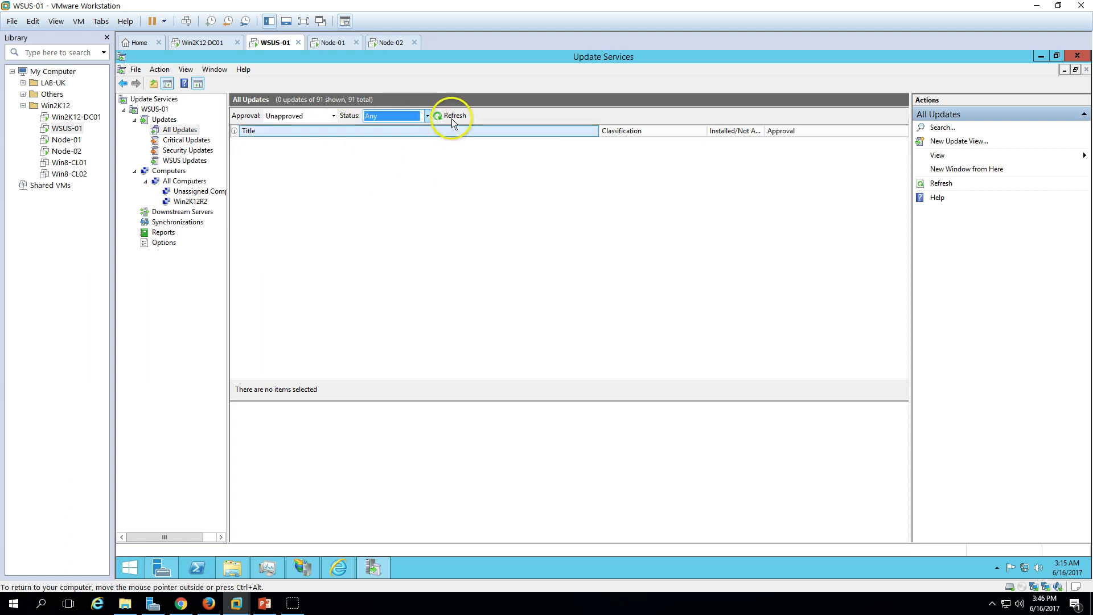
click(451, 116)
click(381, 181)
scroll(376, 270, down, 2)
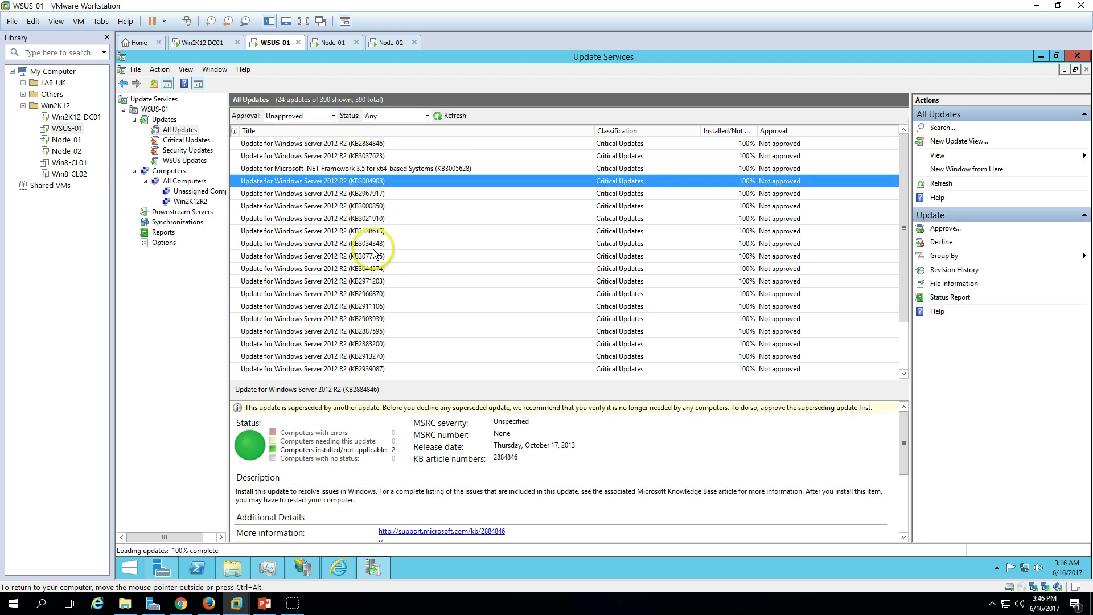
scroll(365, 283, up, 2)
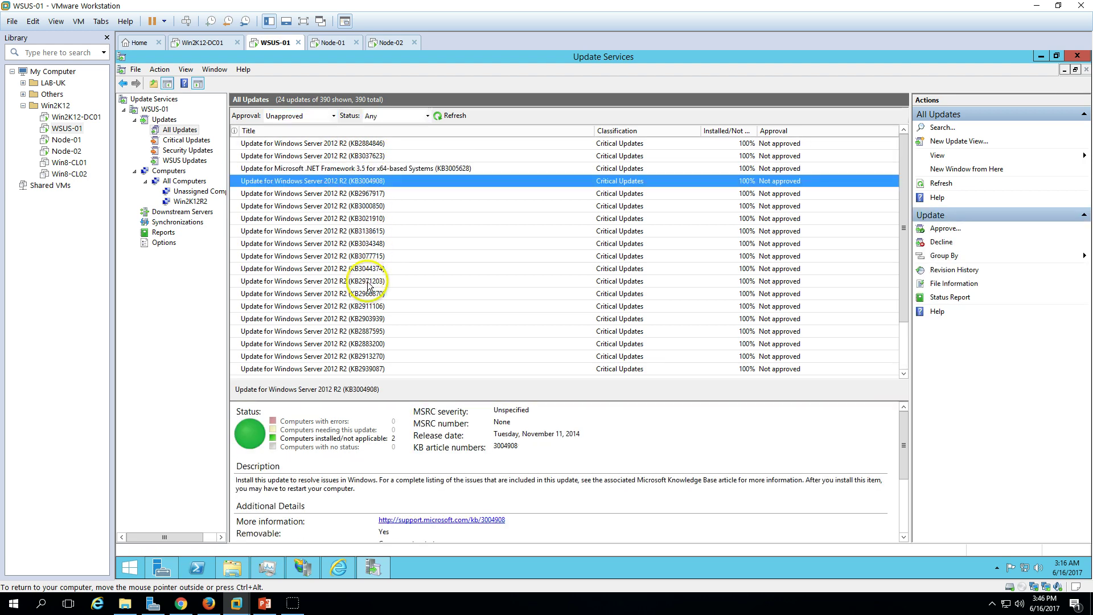
key(ctrl+a)
right_click(401, 177)
click(420, 187)
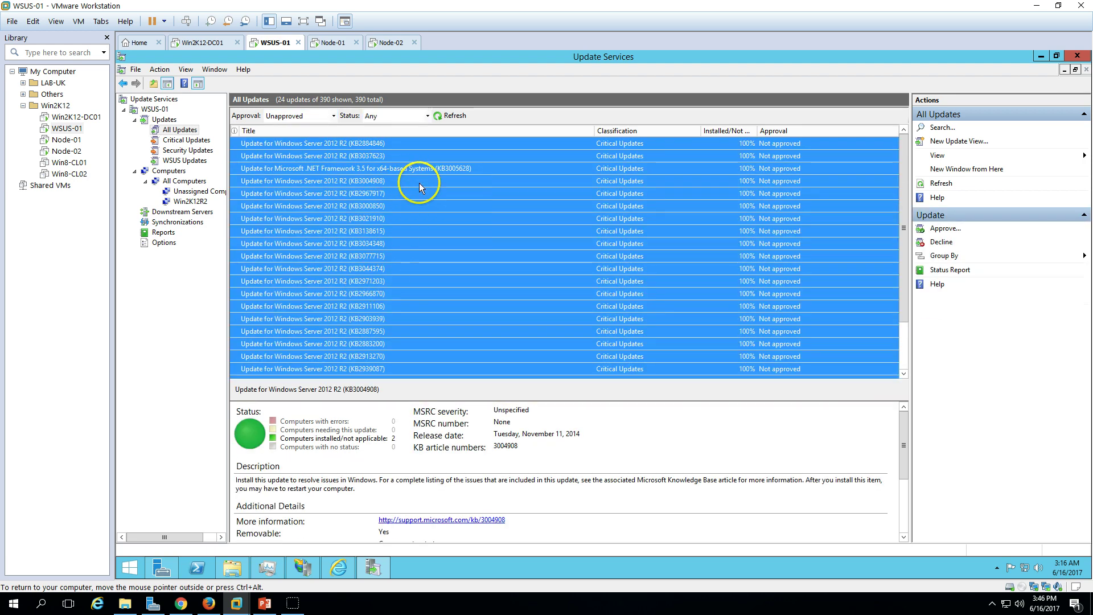
click(481, 302)
click(501, 316)
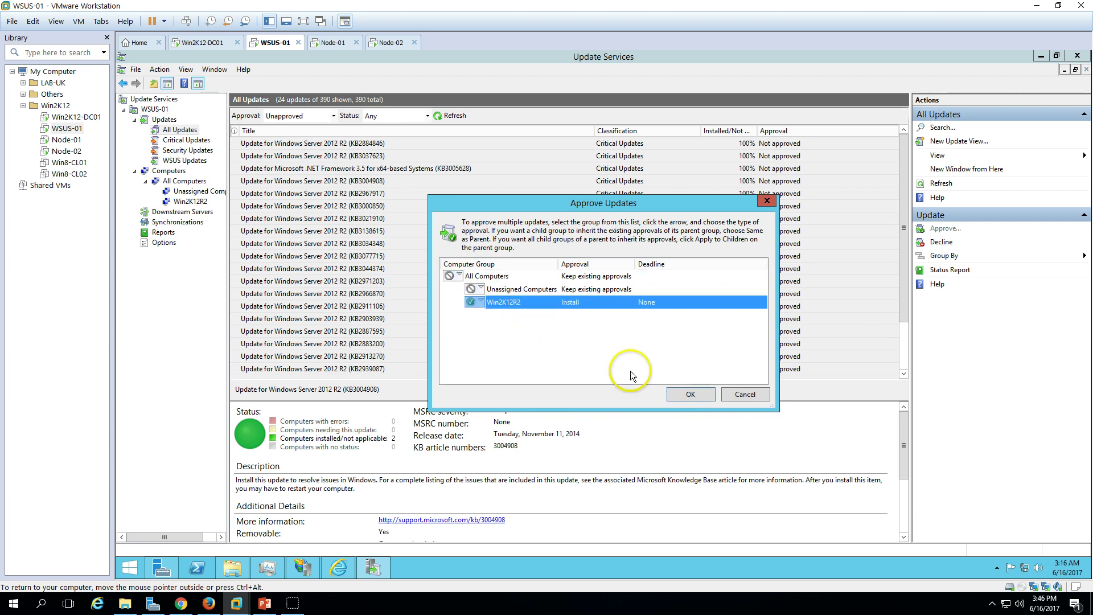
click(688, 393)
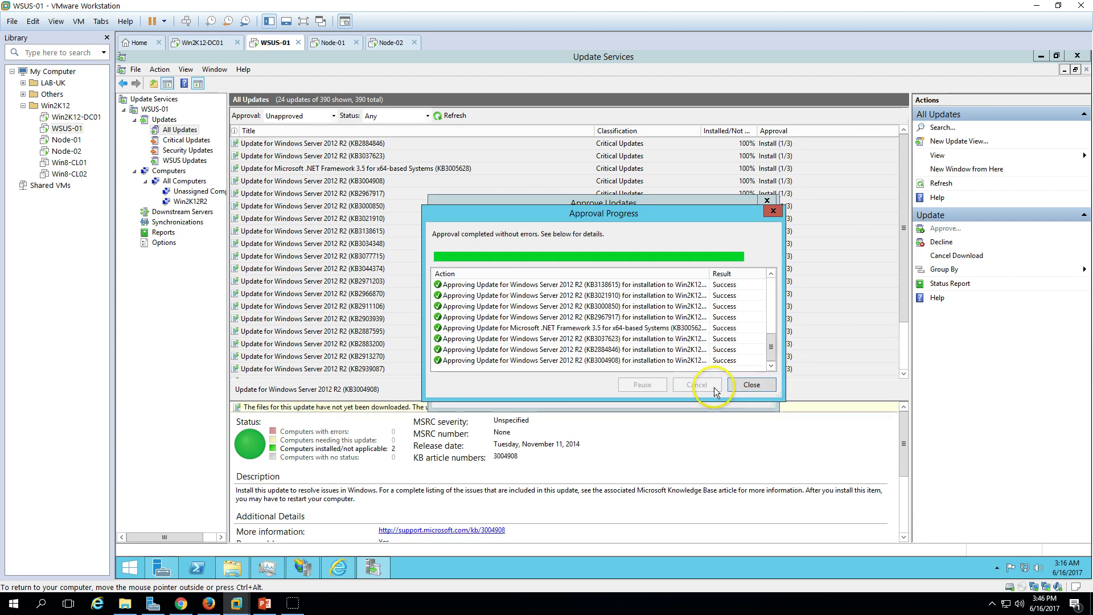
click(751, 385)
- Recheck the unapproved update lists, filter All Updates to Approved, and review the approved updates with their installation percentages
click(454, 116)
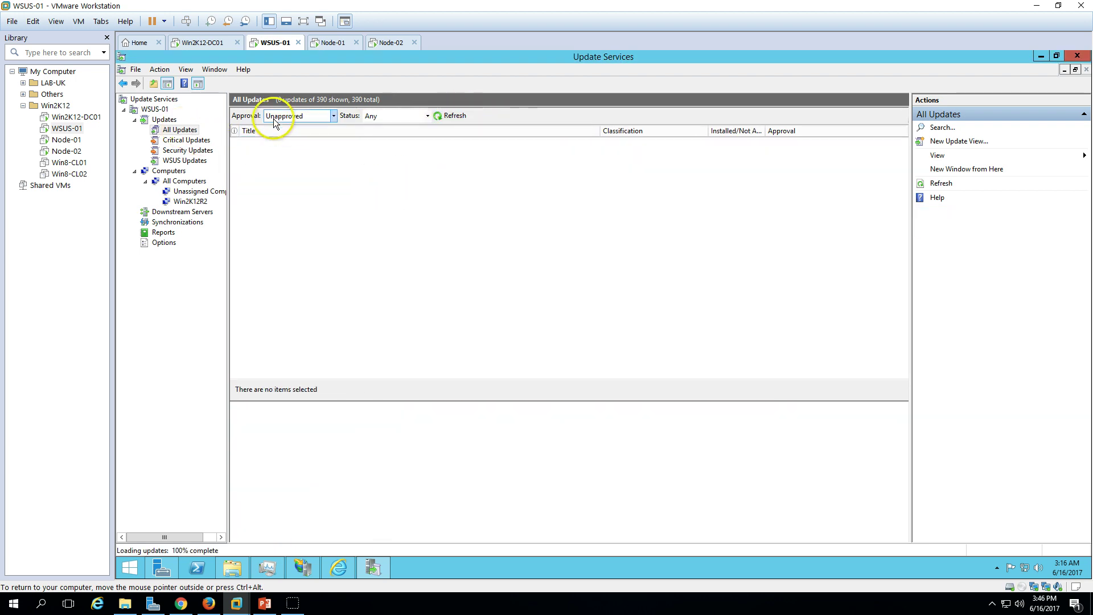
click(455, 117)
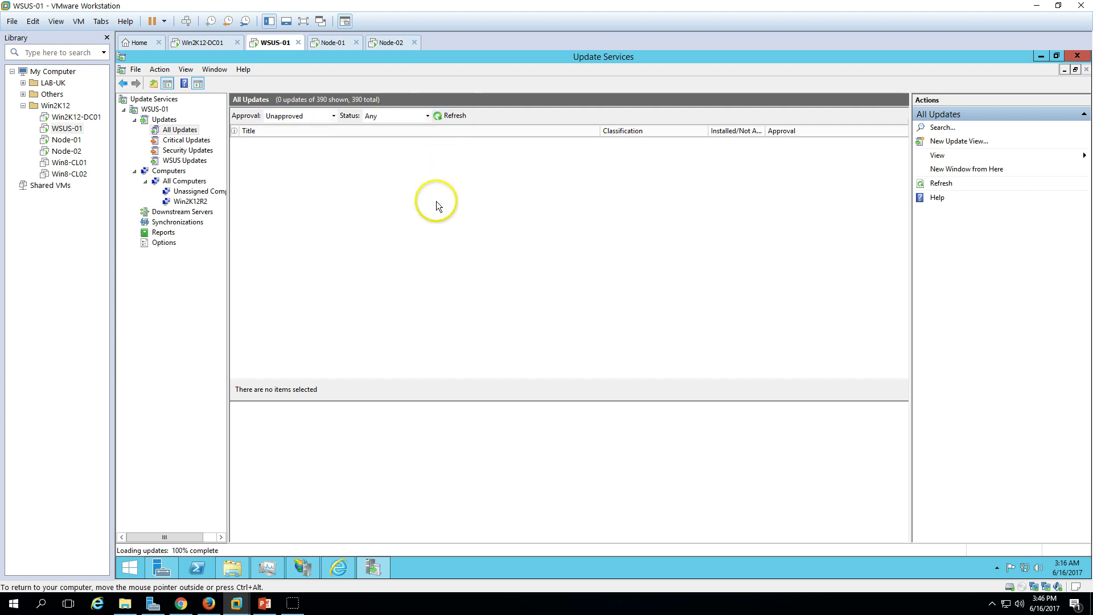
click(187, 140)
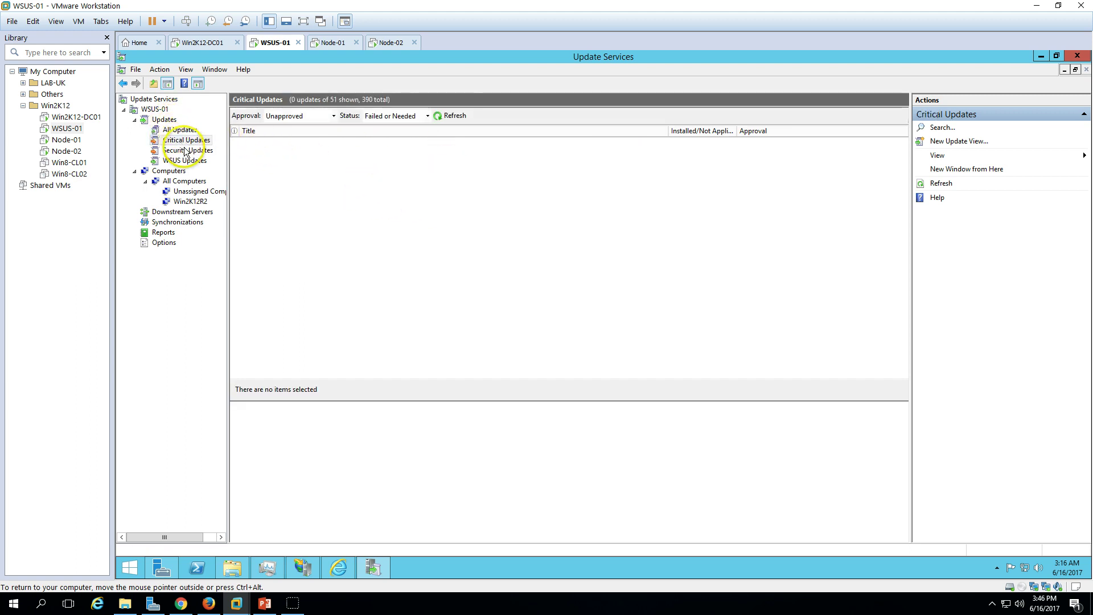
click(180, 130)
click(302, 116)
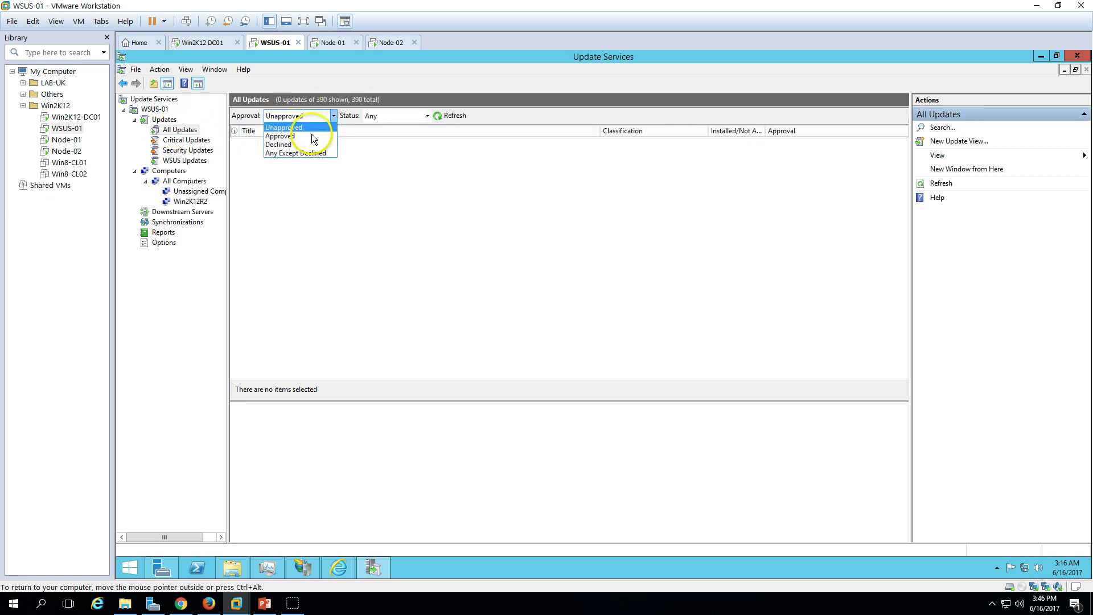
click(306, 136)
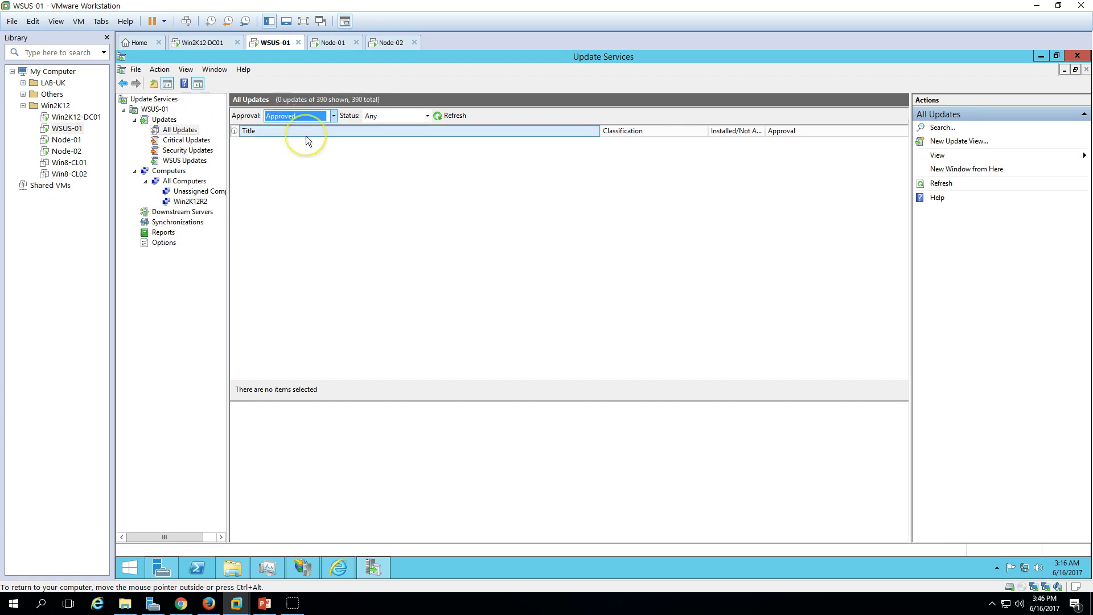
click(455, 116)
click(739, 183)
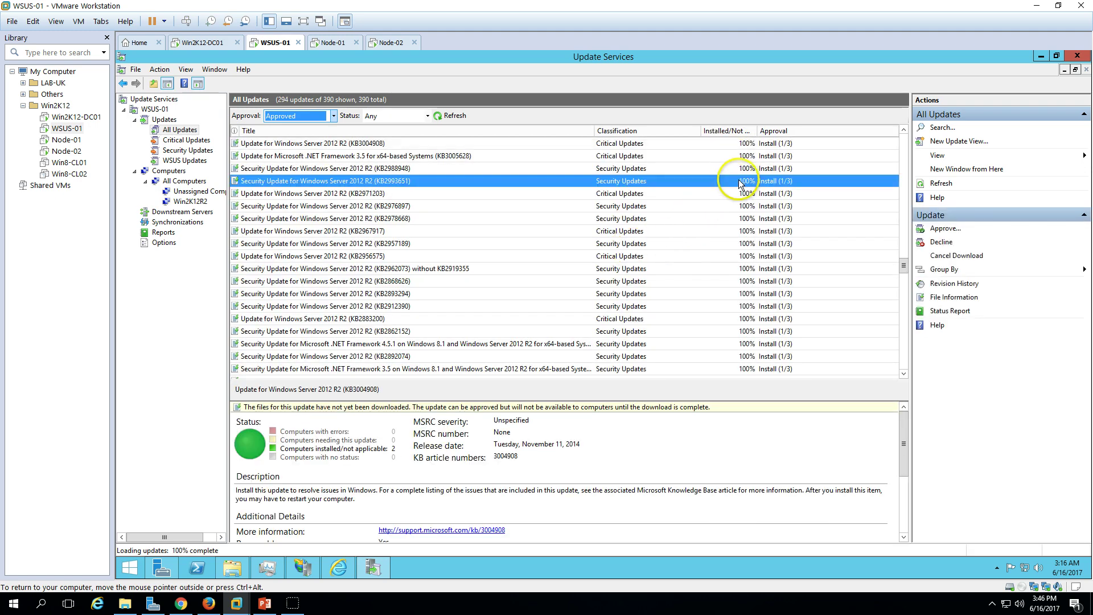
scroll(734, 213, down, 10)
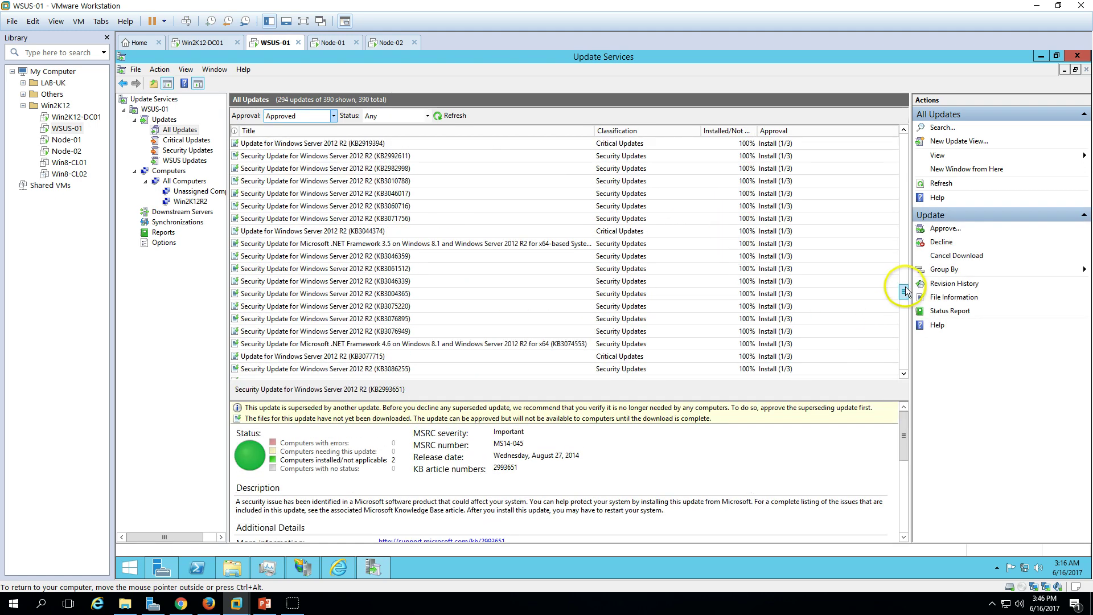
drag(905, 291, 888, 141)
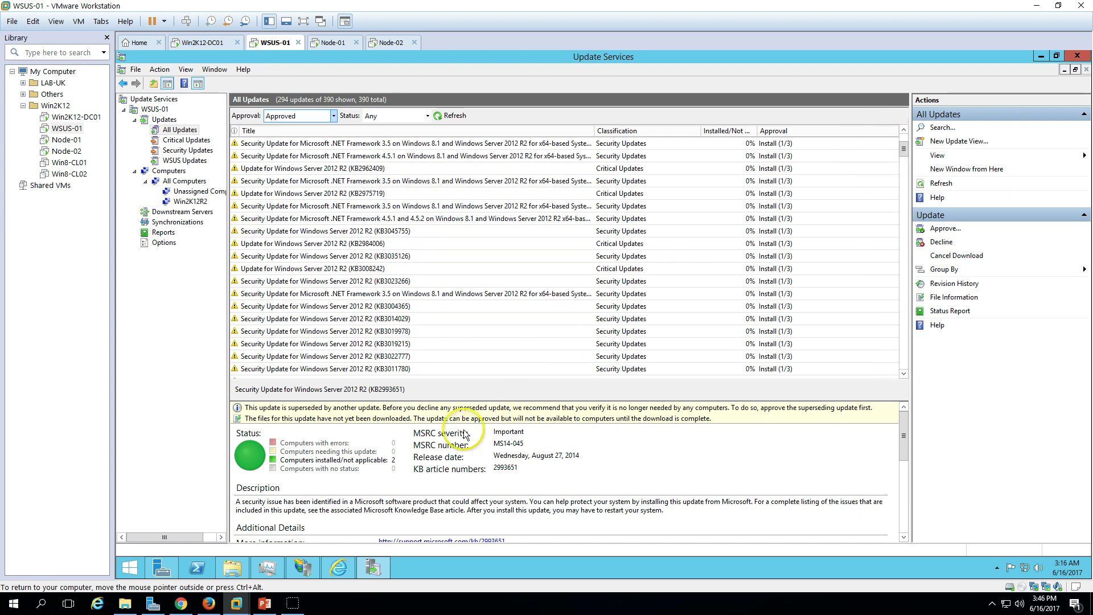
- Check the Ethernet throughput in Task Manager, and refresh the WSUS-01 overview to review the download status
click(267, 568)
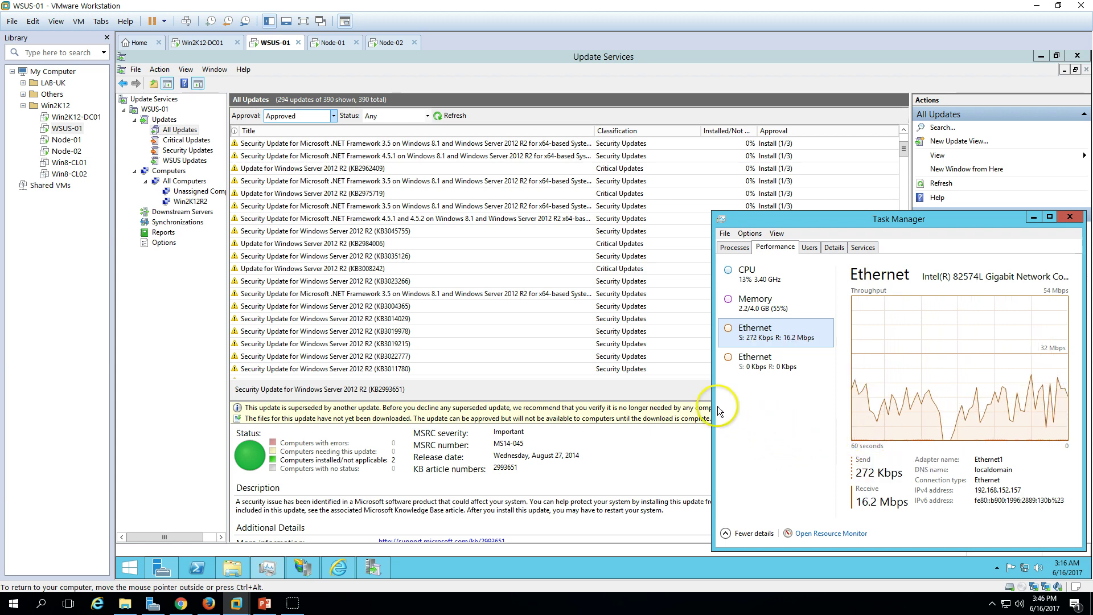
click(155, 109)
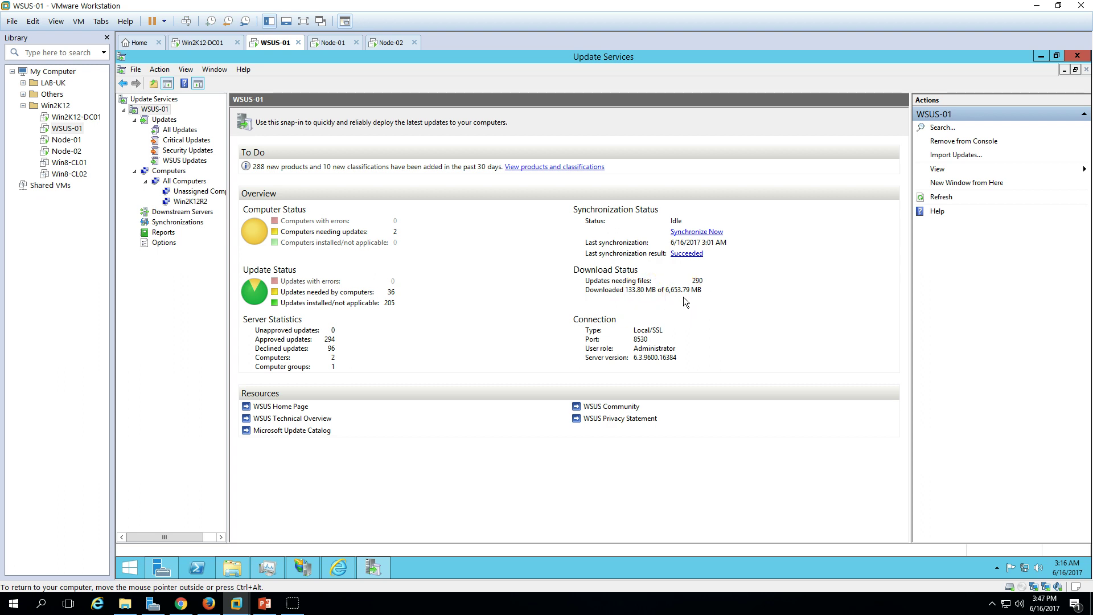
click(938, 197)
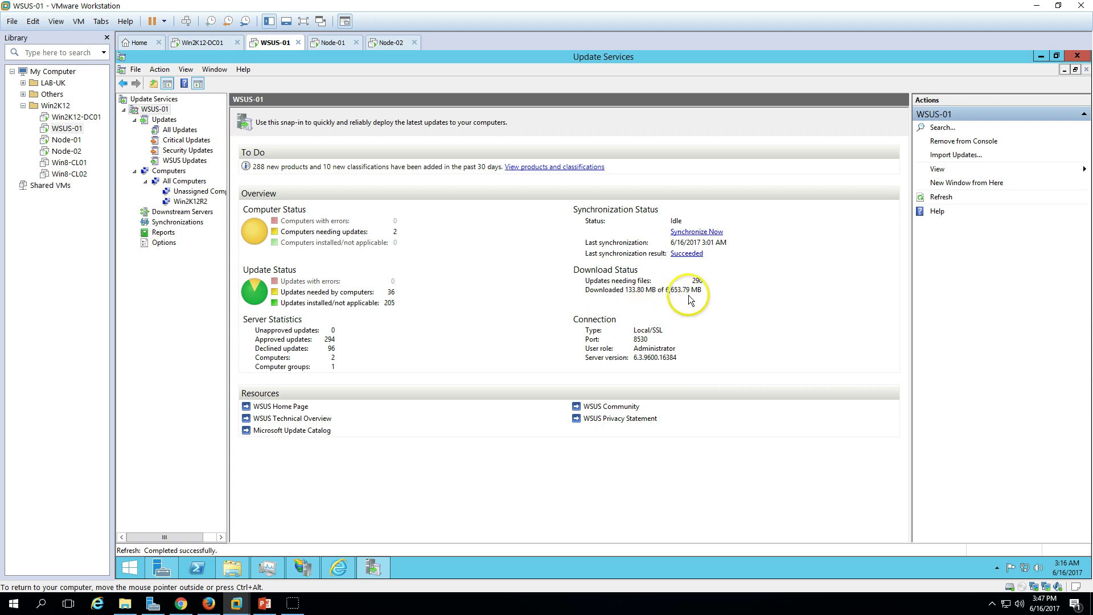
- Check the size of the WSUS folder on drive C: in its File Explorer properties, and return to the Update Services console
click(245, 570)
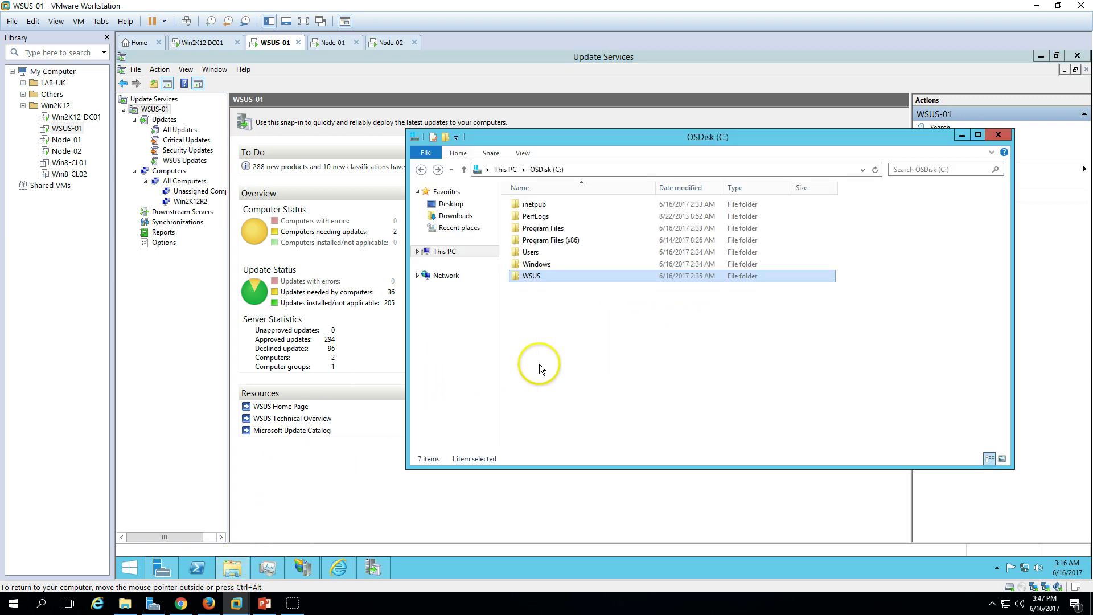
click(537, 279)
right_click(537, 279)
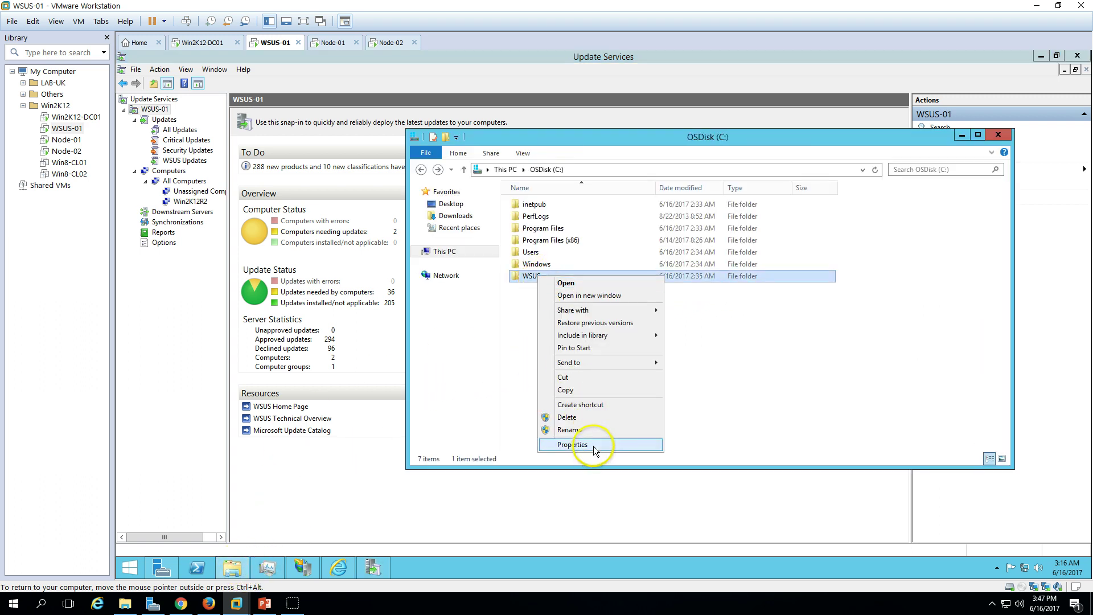
click(595, 446)
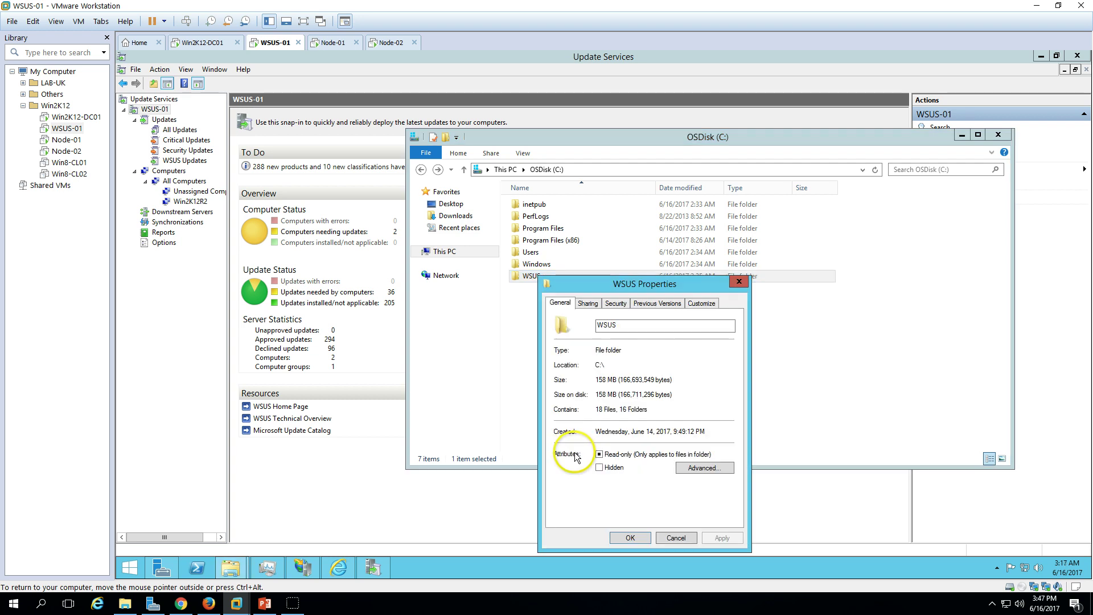
click(738, 281)
right_click(648, 337)
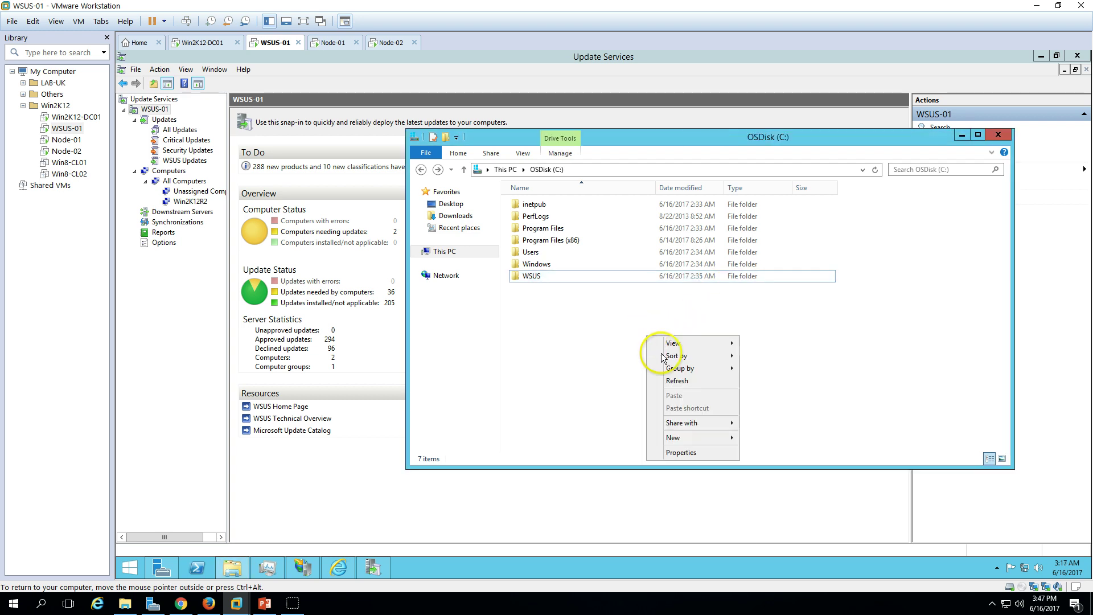
click(677, 381)
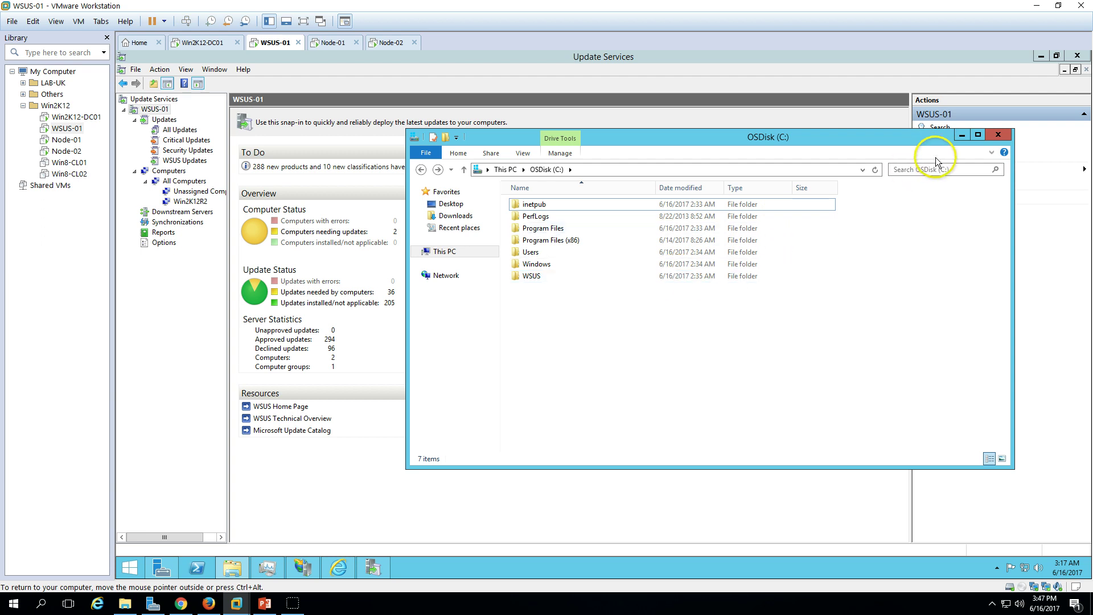
click(962, 136)
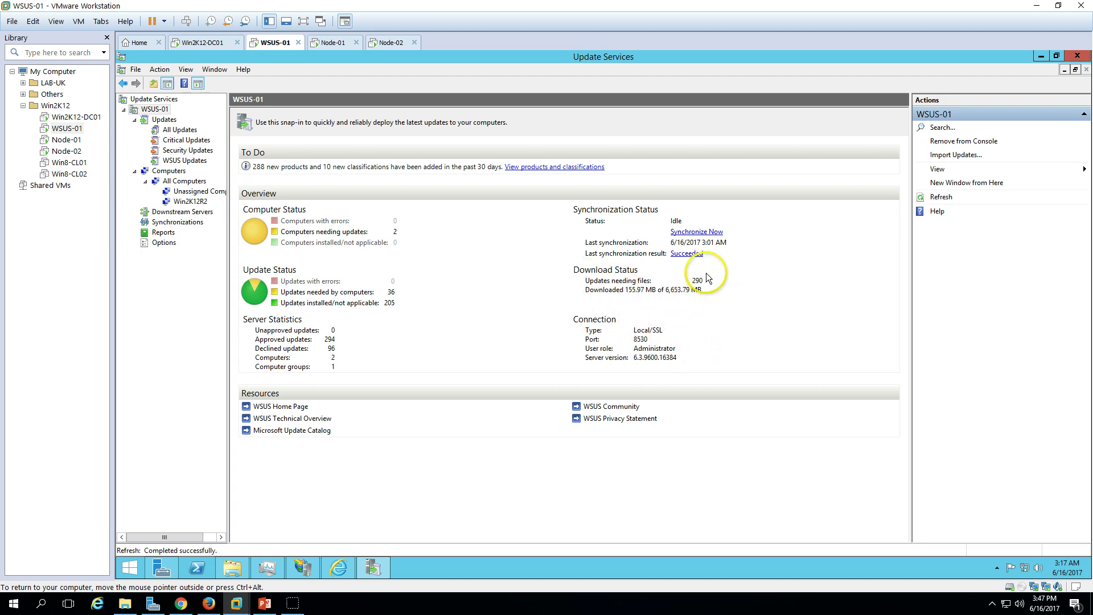
- Refresh the WSUS-01 download status, and switch to PowerPoint to review the step-by-step WSUS installation and configuration slide
click(936, 197)
click(267, 603)
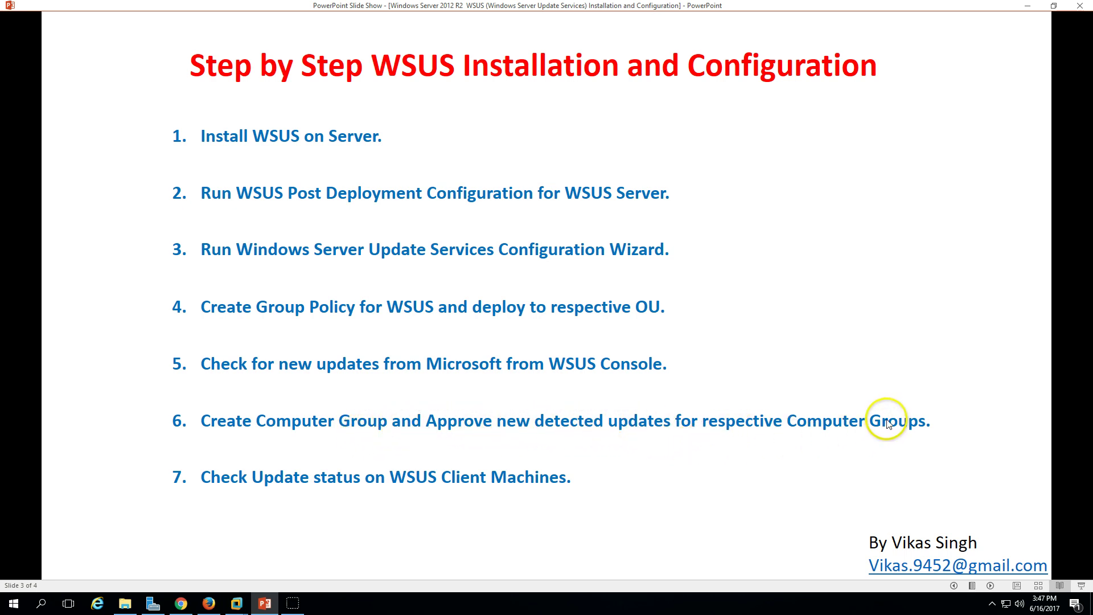
click(268, 605)
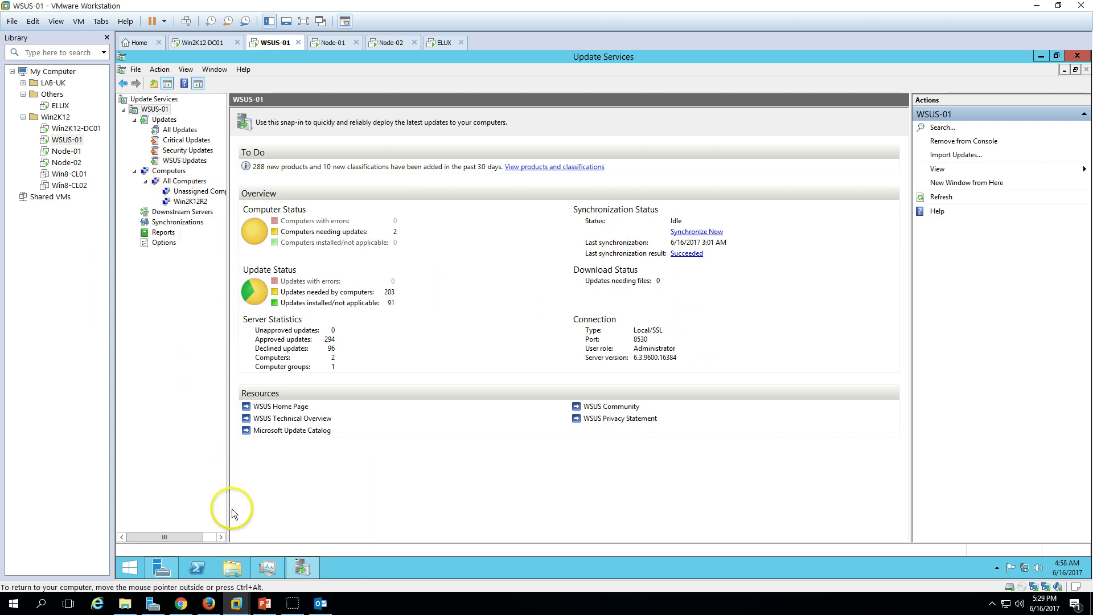
- Check the size of the WSUS folder on drive C: in its File Explorer properties, and close File Explorer
click(228, 568)
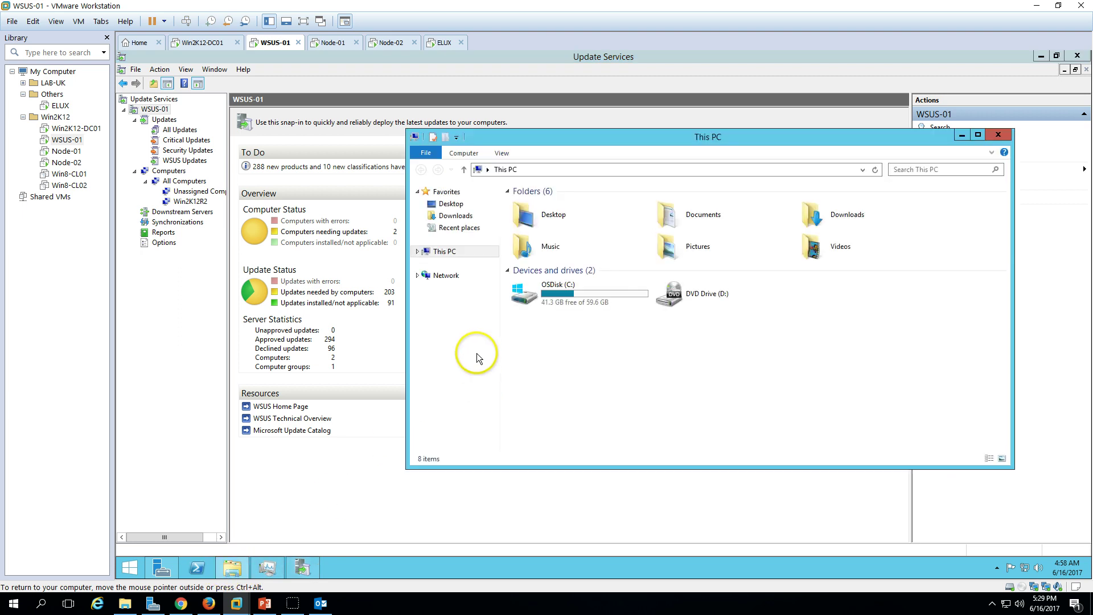
double_click(558, 288)
click(539, 277)
right_click(540, 276)
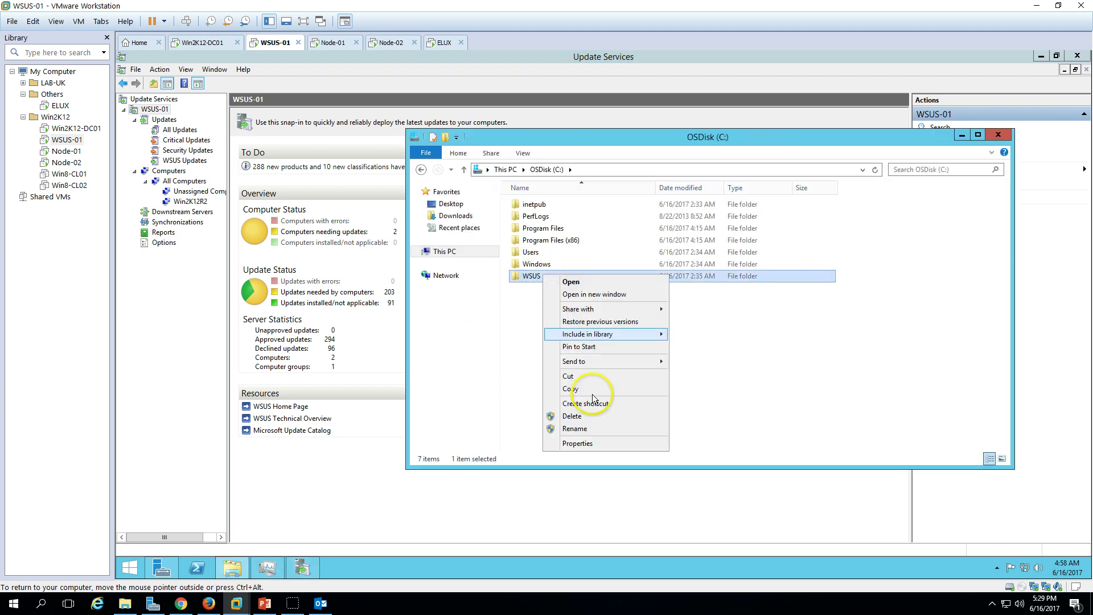
click(597, 446)
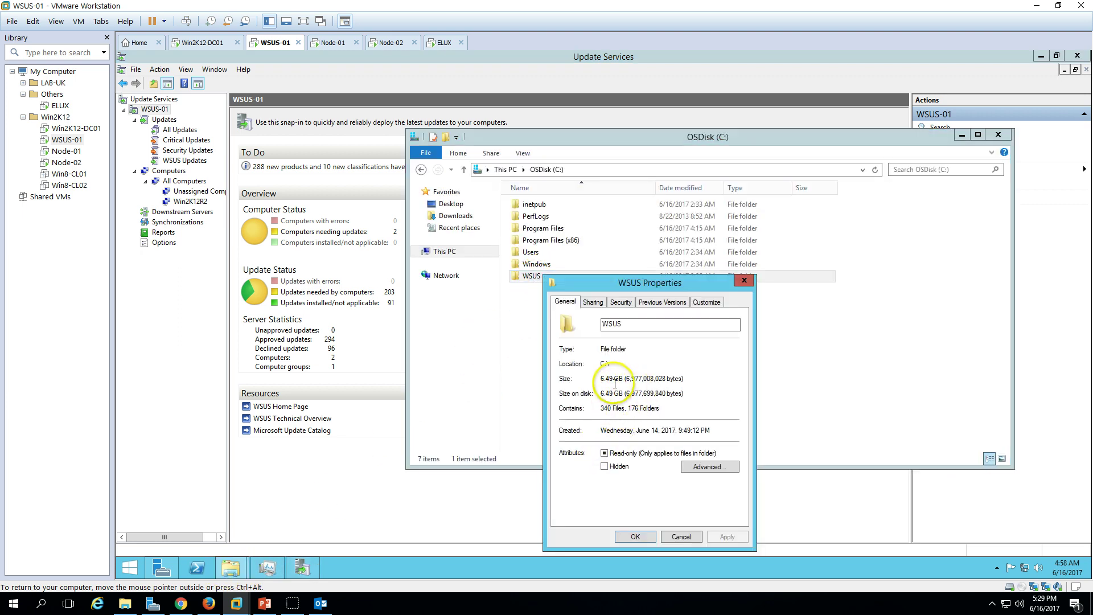
drag(638, 281, 319, 333)
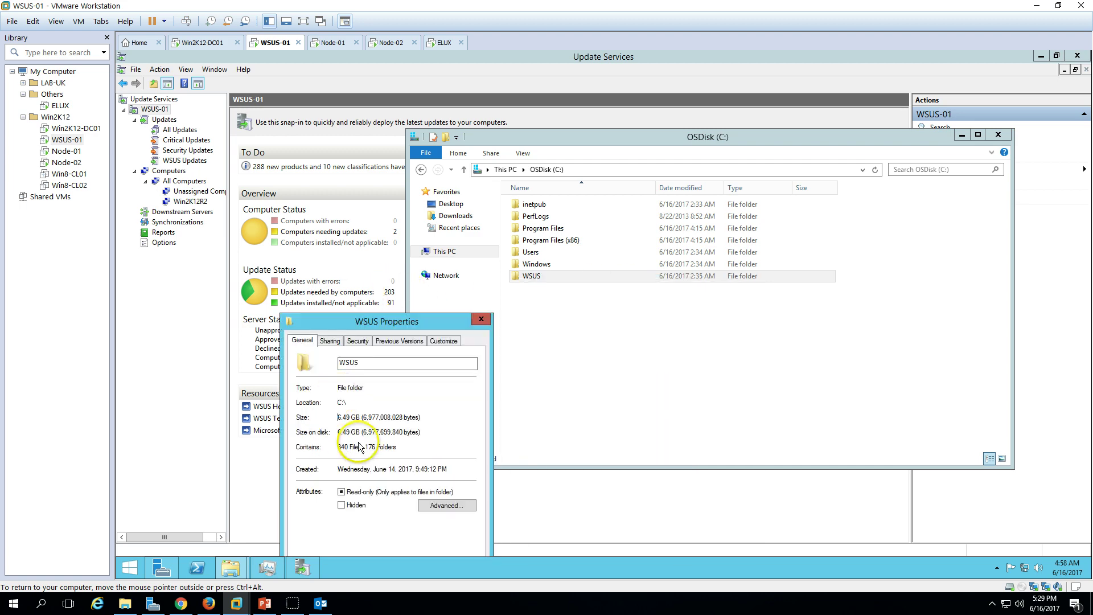
drag(339, 418, 391, 417)
drag(409, 323, 409, 215)
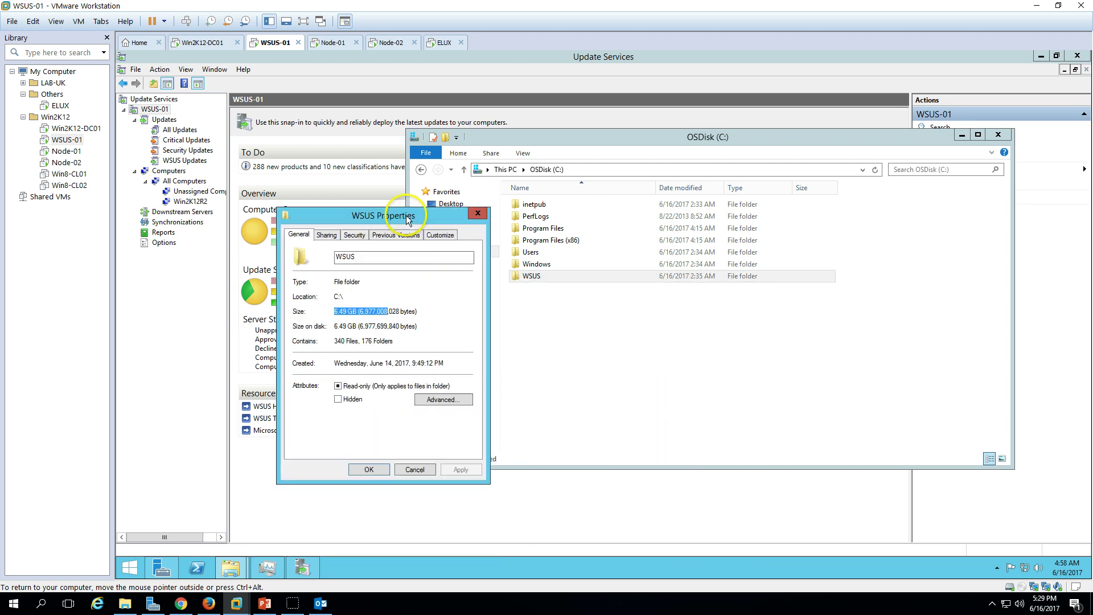
click(421, 468)
key(ctrl+a)
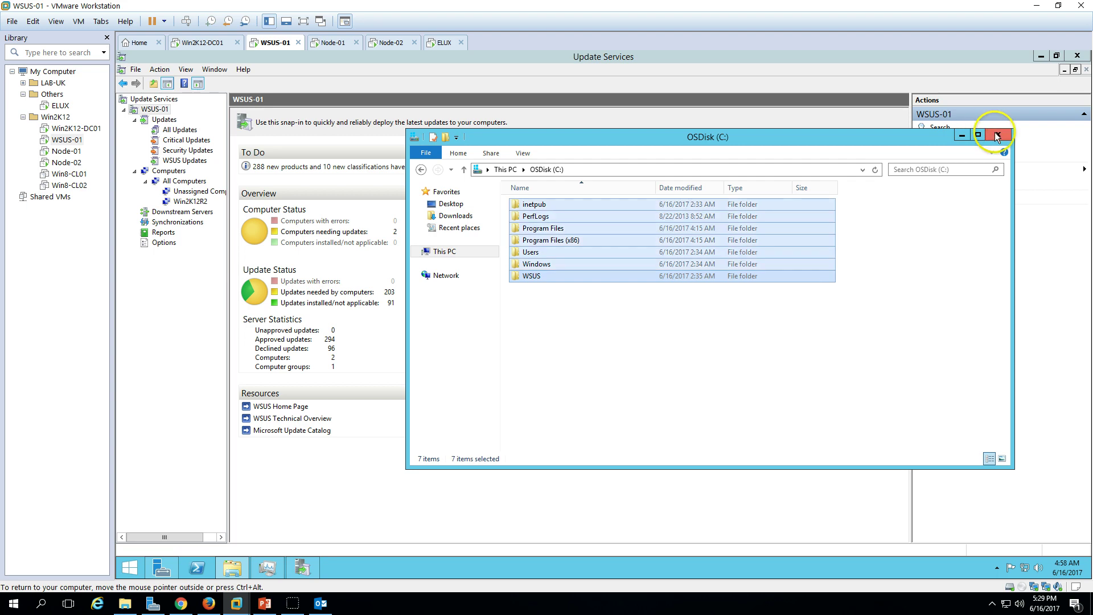
click(998, 134)
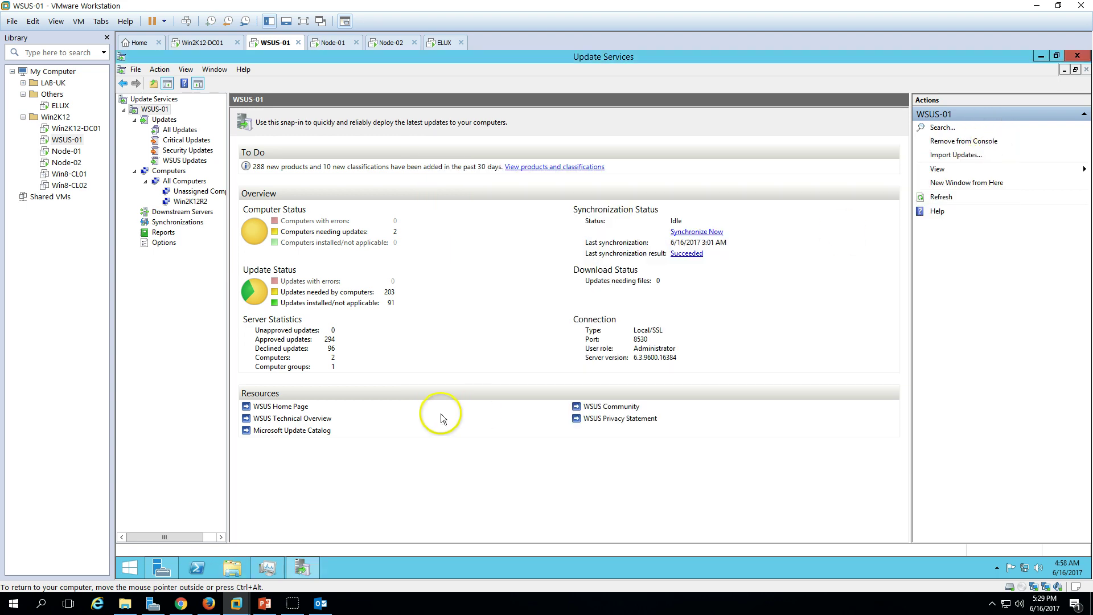
- Review node-01's status in the Win2K12R2 computer group, fitting the Installed/Not Applicable Percentage column to its full heading
click(188, 203)
click(367, 143)
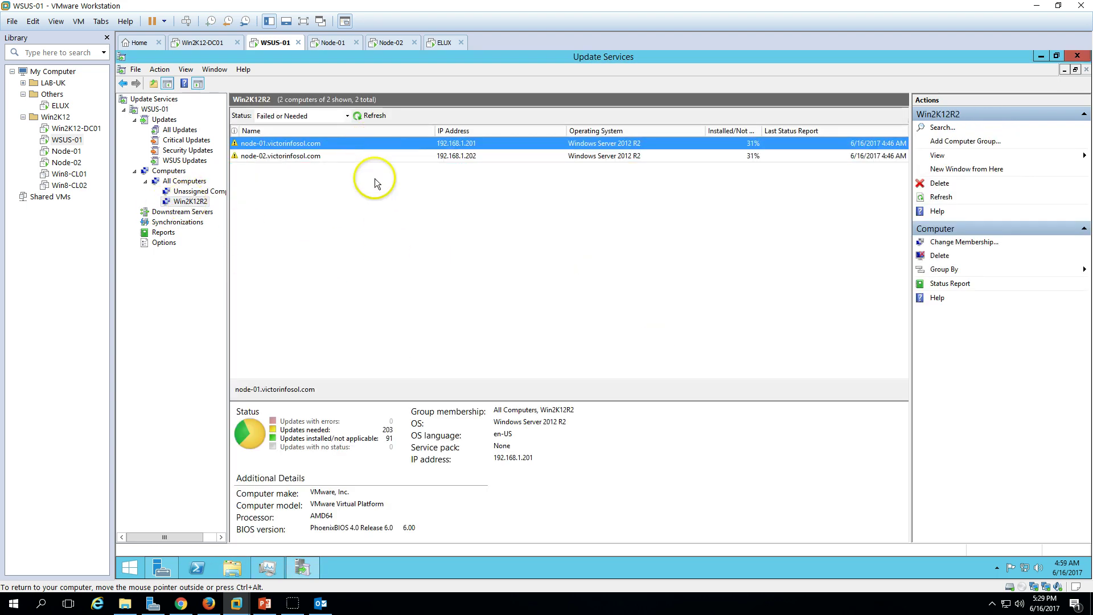
double_click(762, 131)
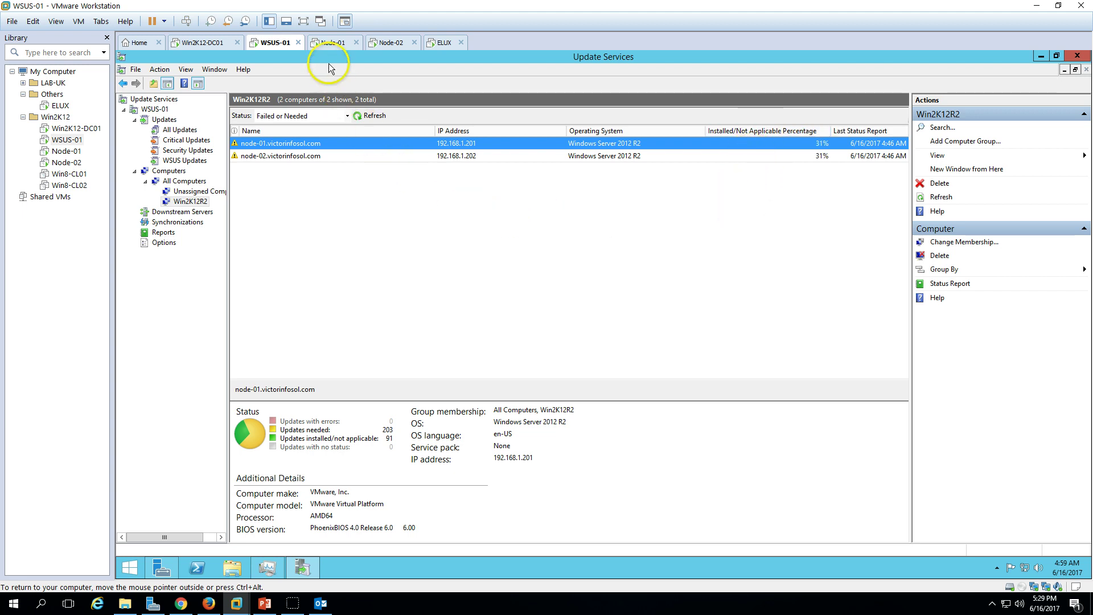
- On Node-01, open Windows Update from Control Panel and install all the selected important updates
click(329, 42)
double_click(139, 302)
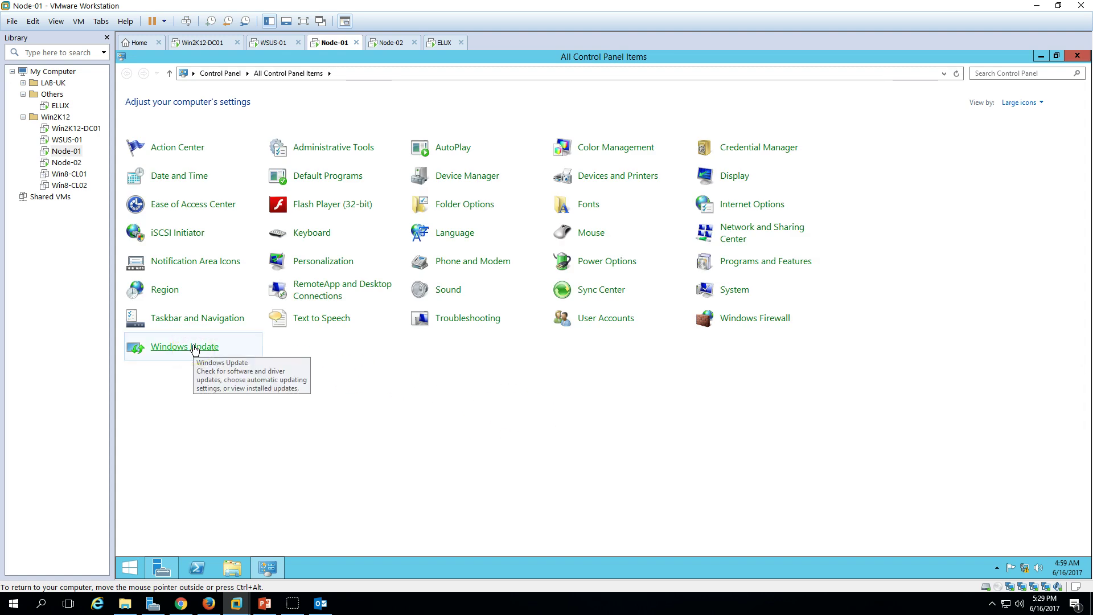
click(194, 349)
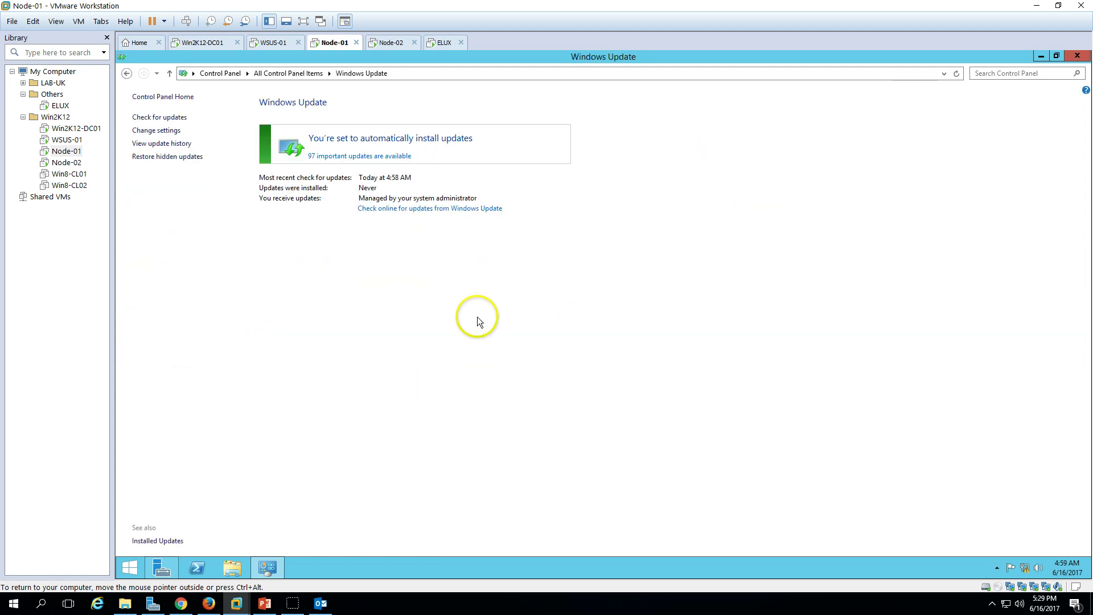
click(357, 164)
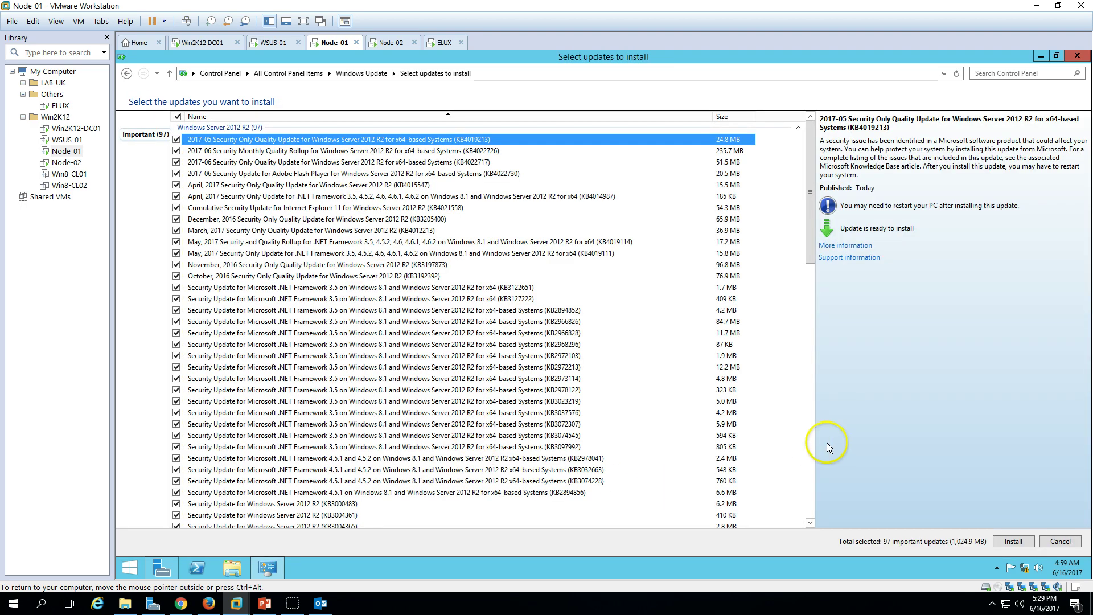
click(1018, 542)
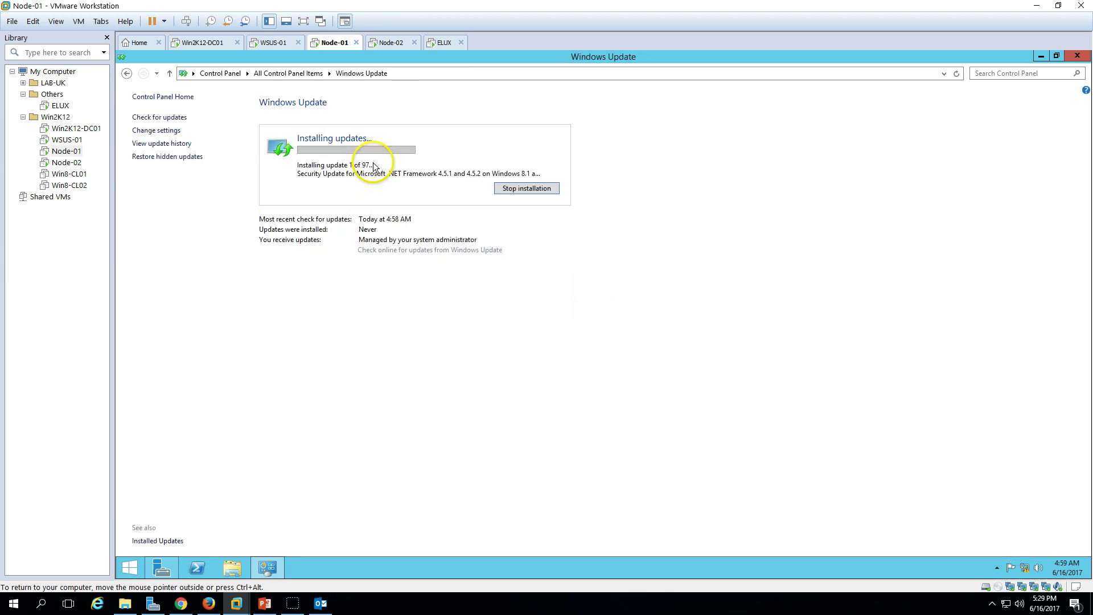
- On Node-02, install all the selected important updates through Windows Update, and check the installation progress on Node-01
click(390, 42)
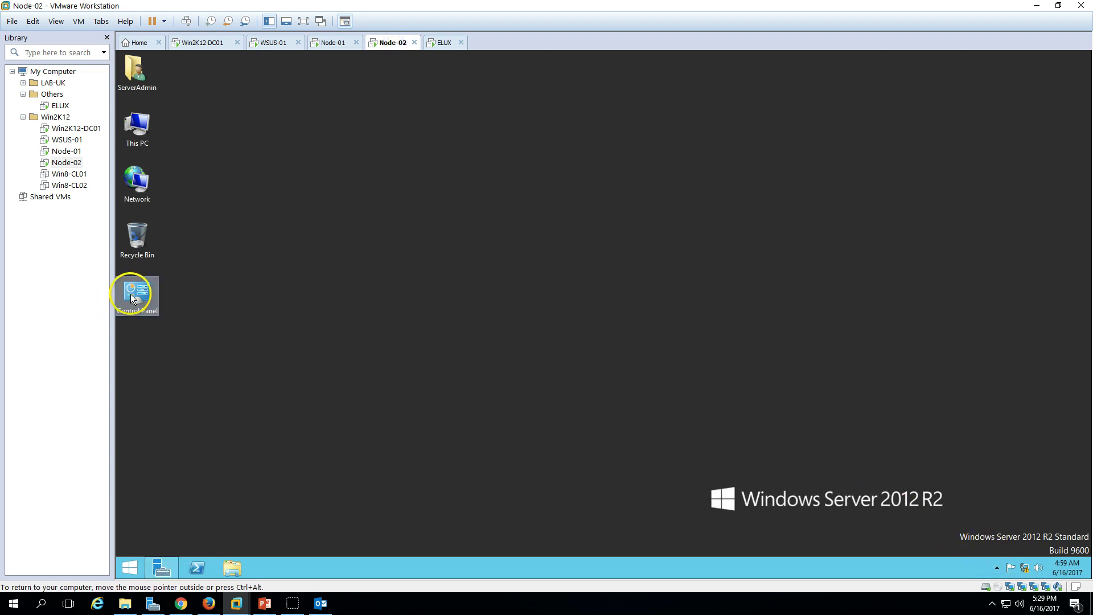
double_click(135, 293)
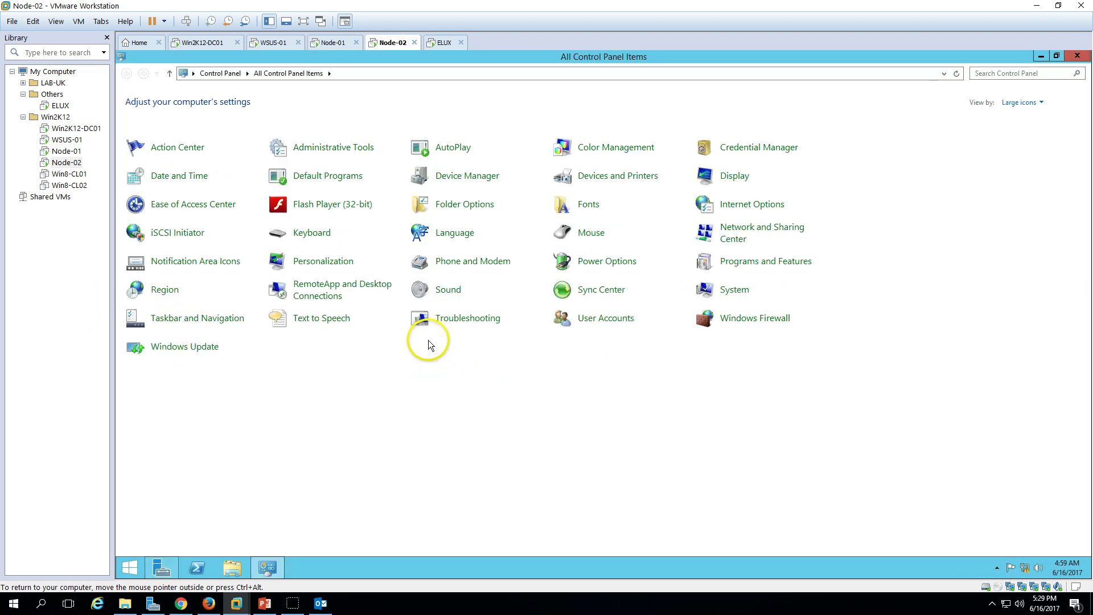
click(190, 348)
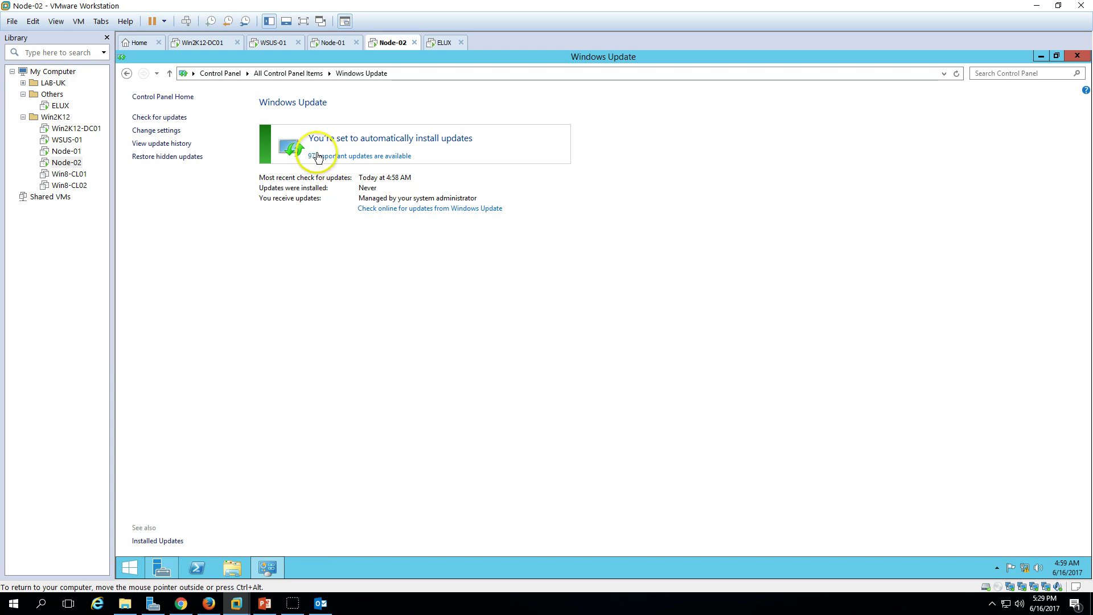
click(341, 157)
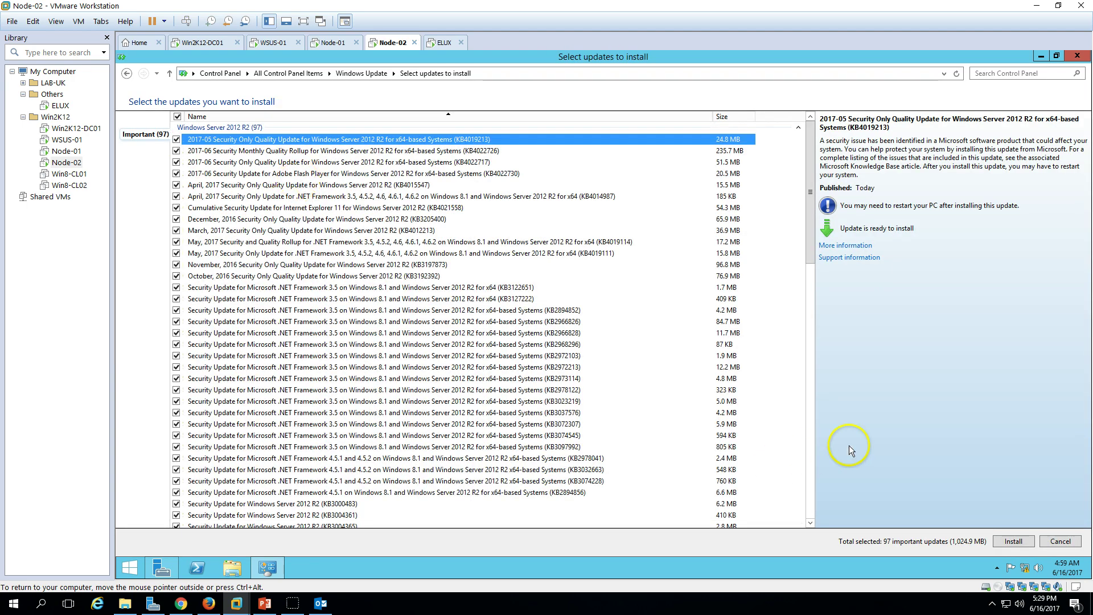
click(1008, 541)
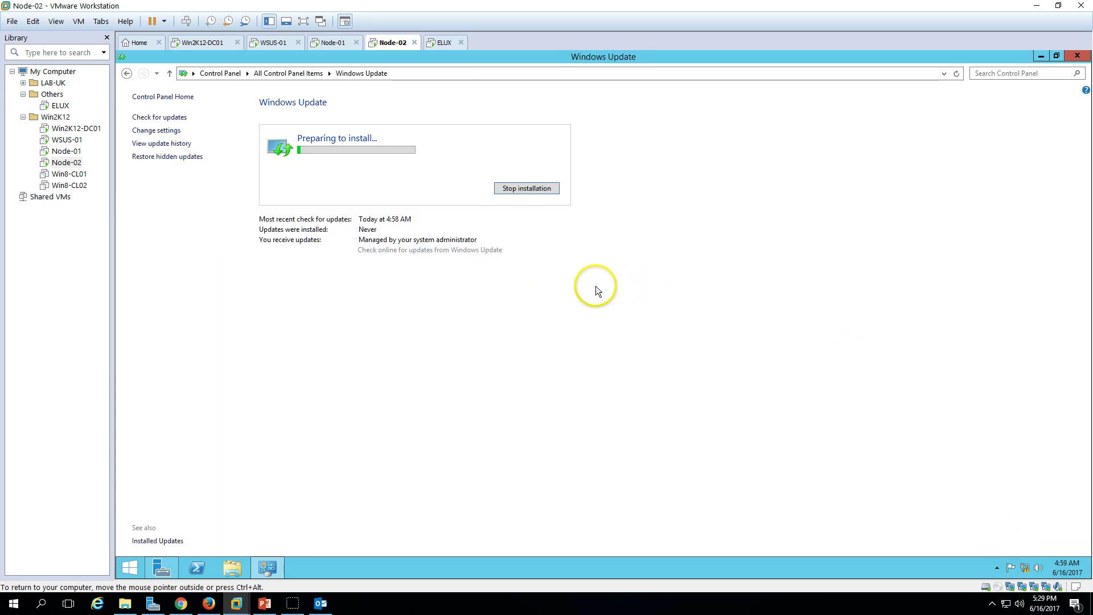
click(336, 43)
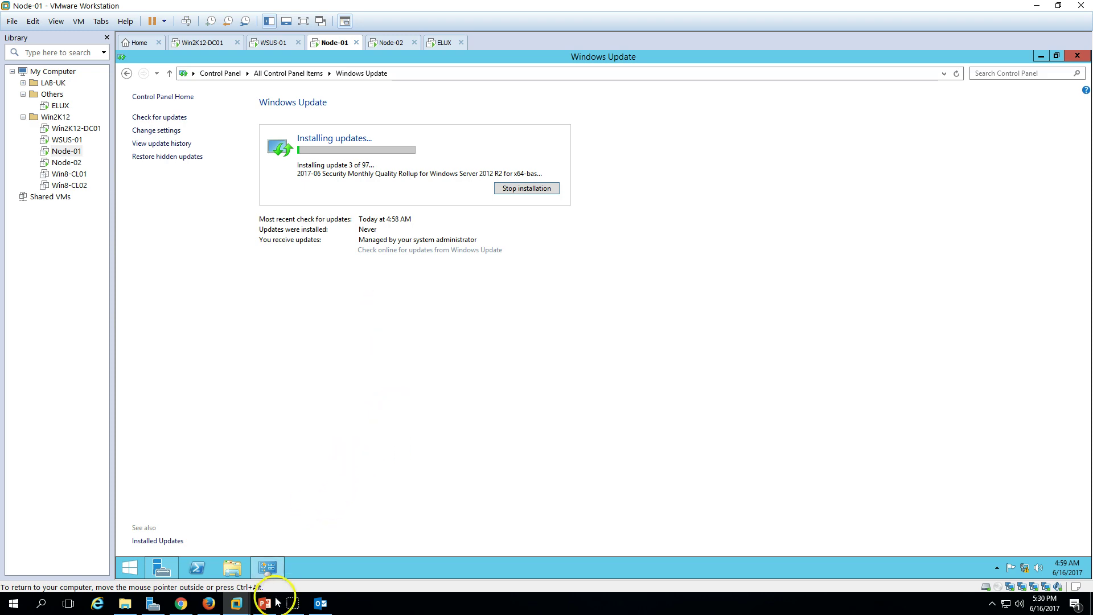
- On Win2K12-DC01, review the enabled Windows Update policies and the schedule options of Configure Automatic Updates
click(217, 54)
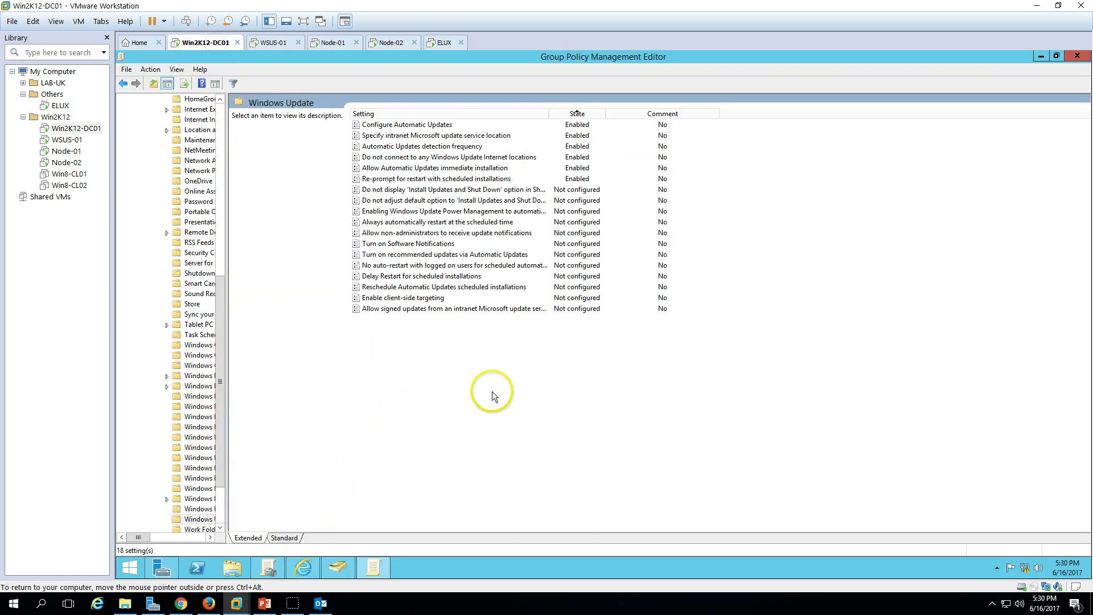
click(449, 178)
click(452, 167)
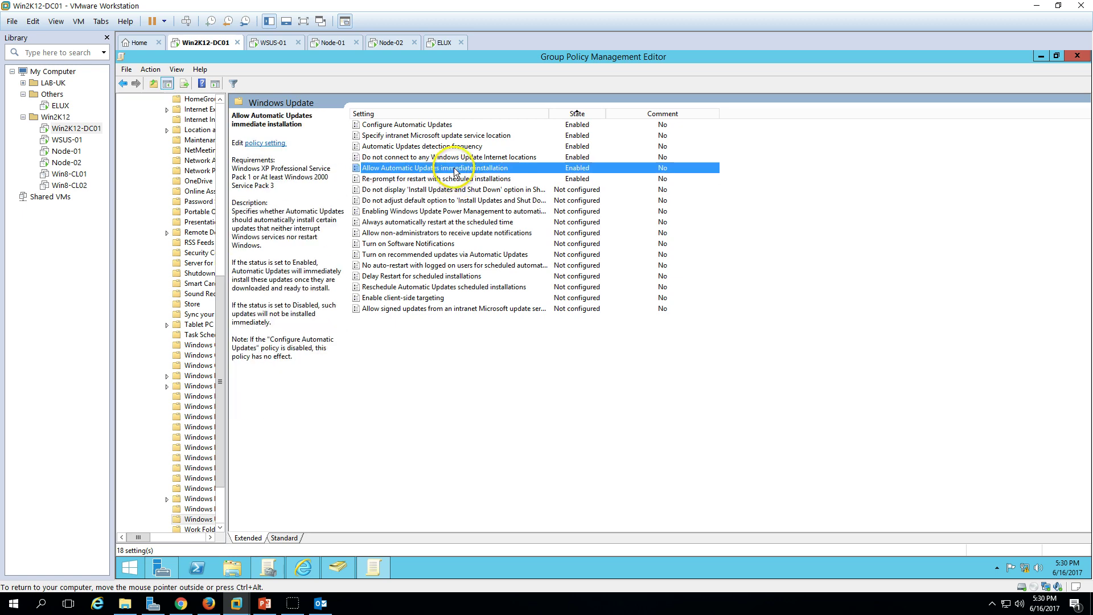
click(462, 157)
click(461, 146)
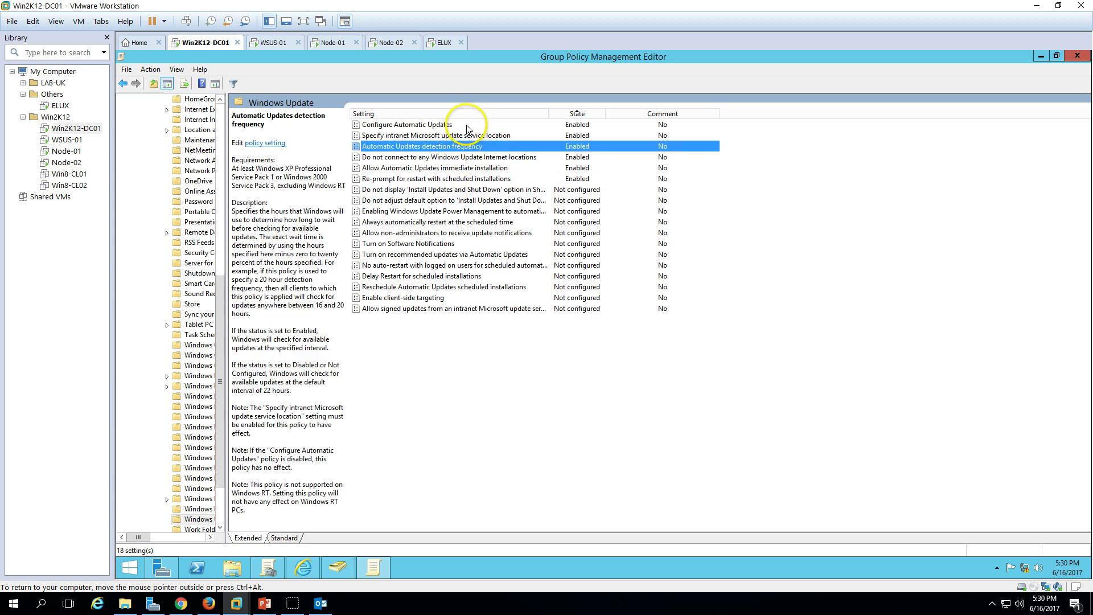
double_click(464, 124)
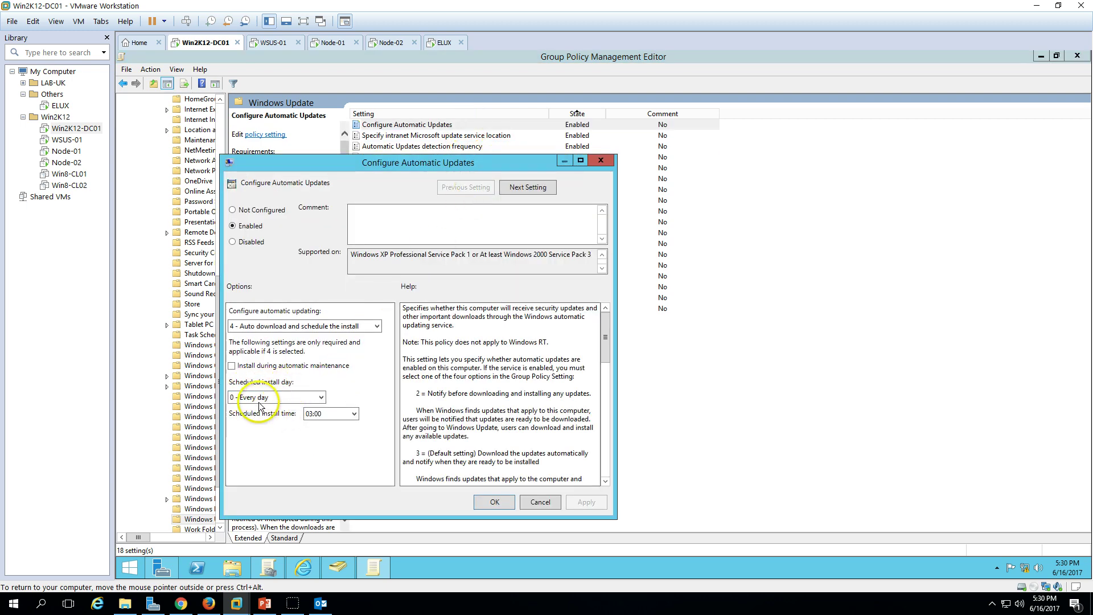
click(328, 414)
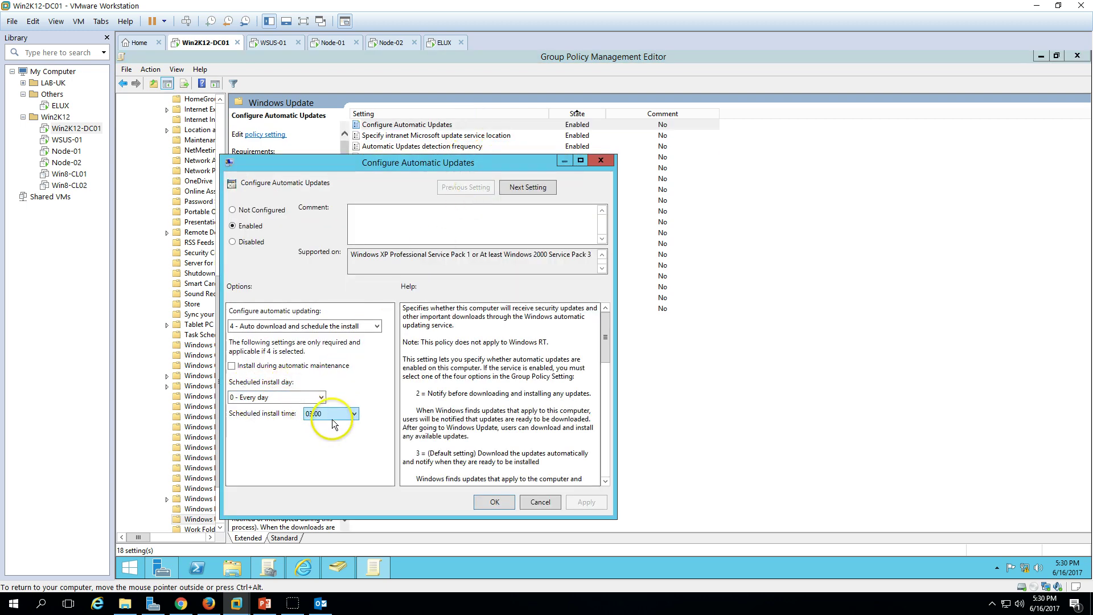
click(495, 503)
- Review the immediate installation policy and the restart wait period in Re-prompt for restart with scheduled installations
click(439, 168)
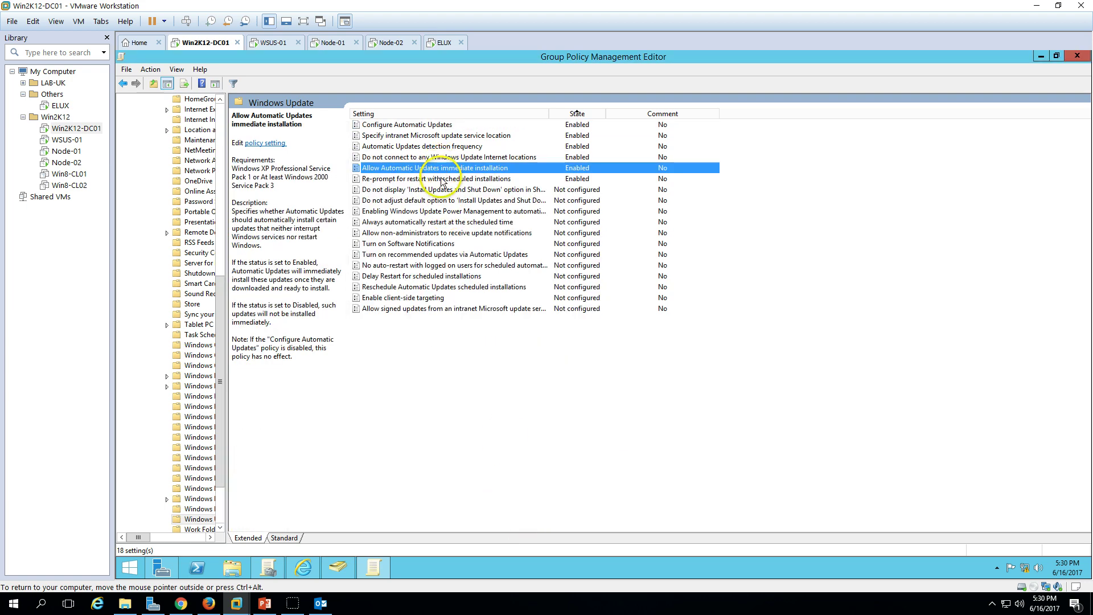
click(437, 179)
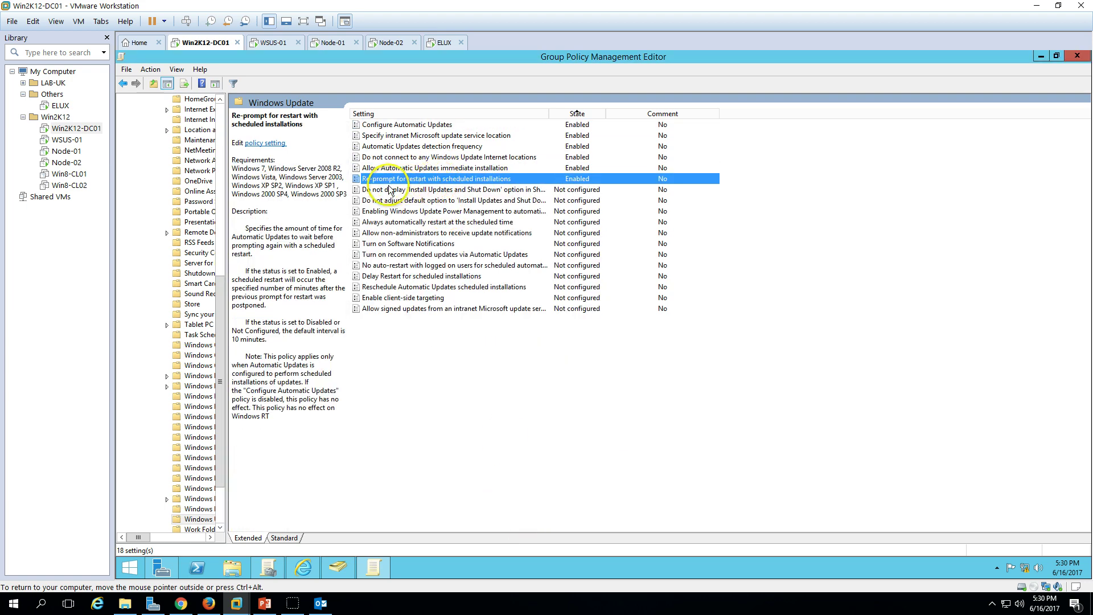
double_click(427, 179)
double_click(308, 355)
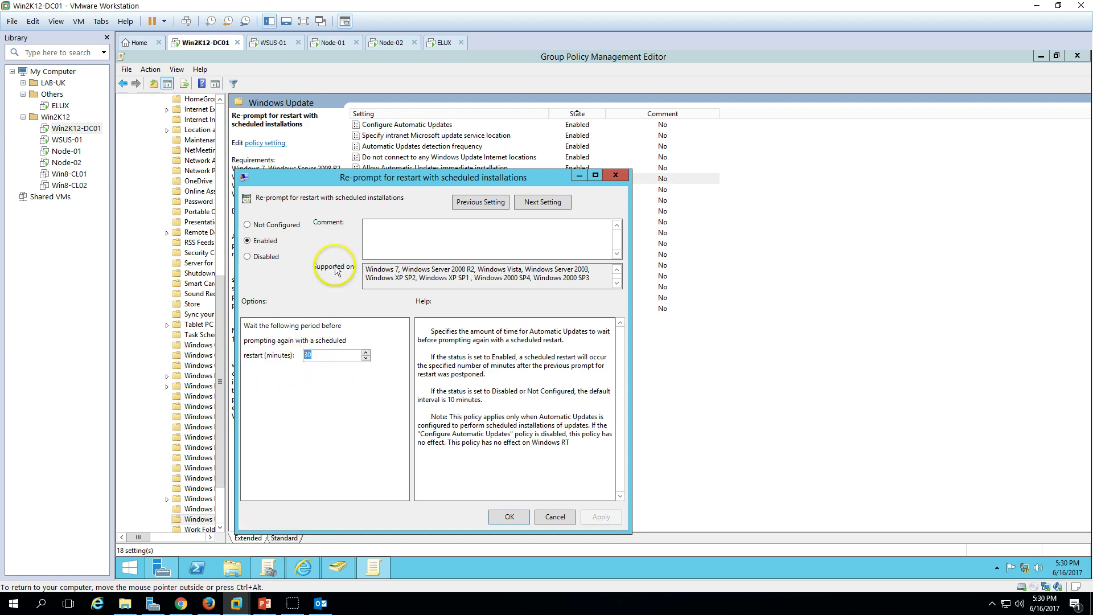
drag(329, 177, 306, 89)
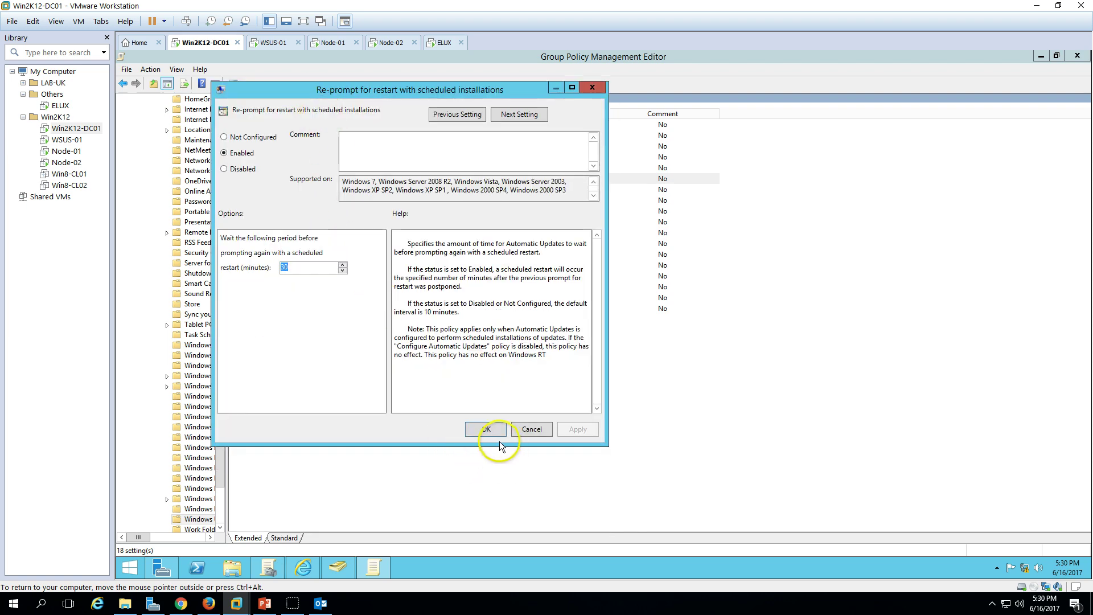
click(494, 435)
- Check the installation progress on Node-01 and Node-02, and examine node-01's update status under All Computers on WSUS-01
click(337, 42)
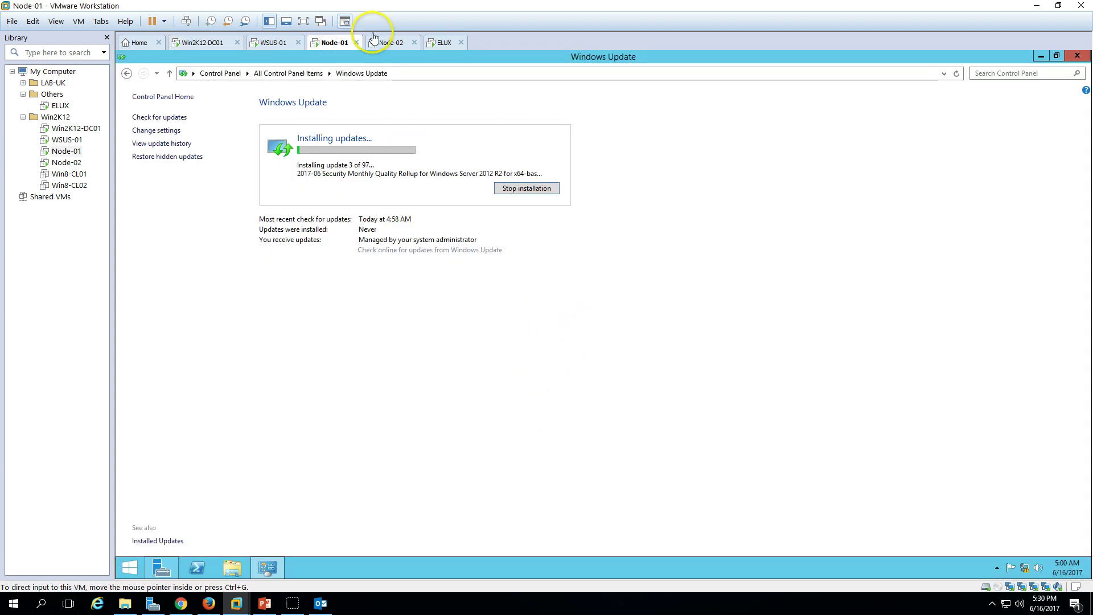
click(400, 46)
click(332, 44)
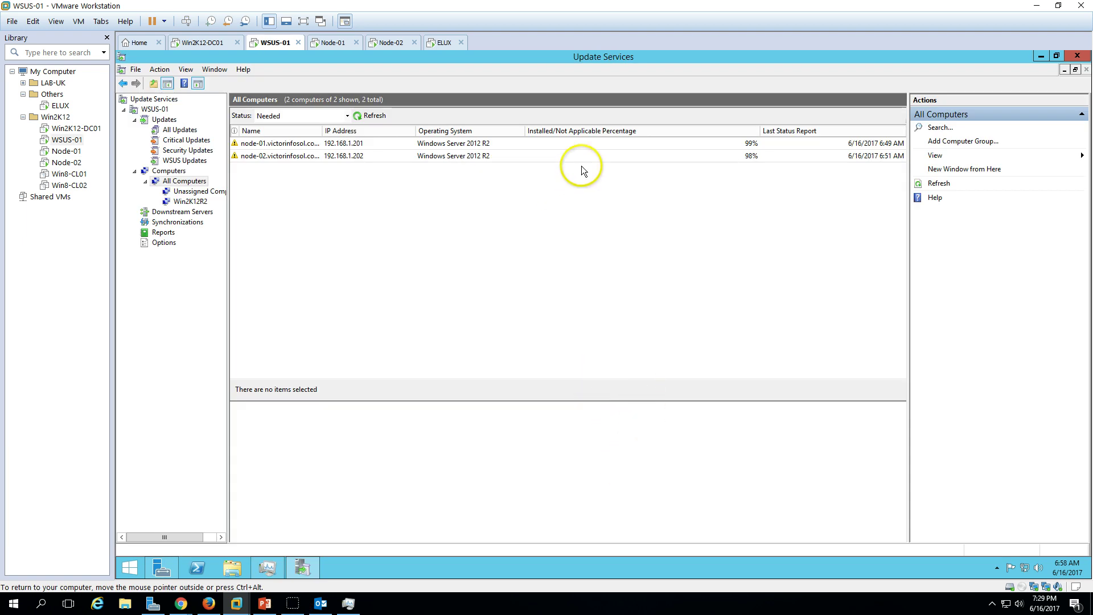
click(627, 143)
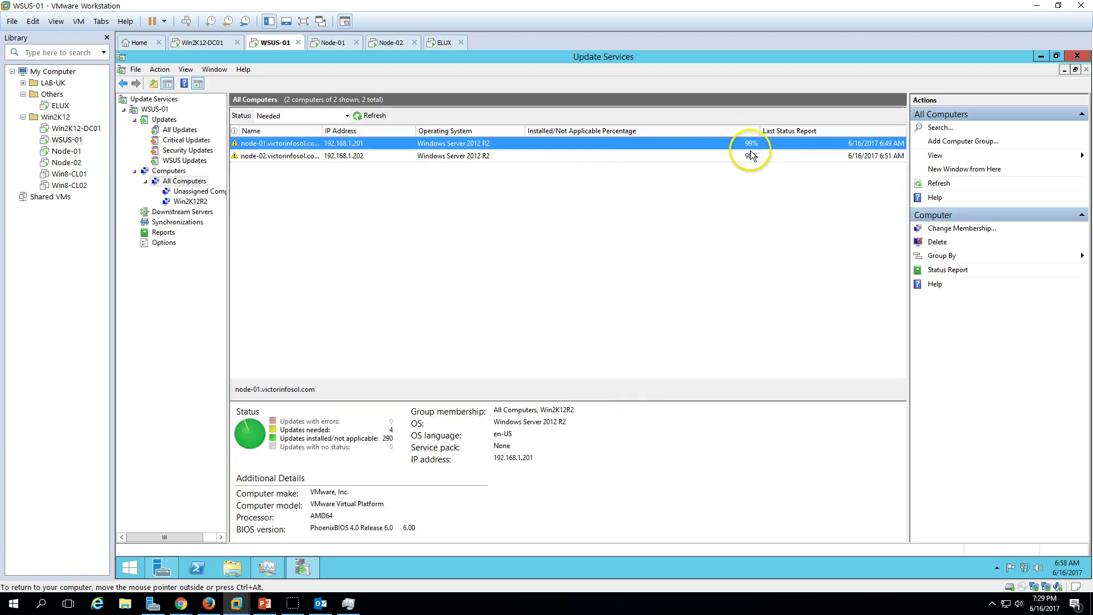
- Restart Node-01 and Node-02 from Windows Update to finish installing their updates
click(334, 42)
click(523, 204)
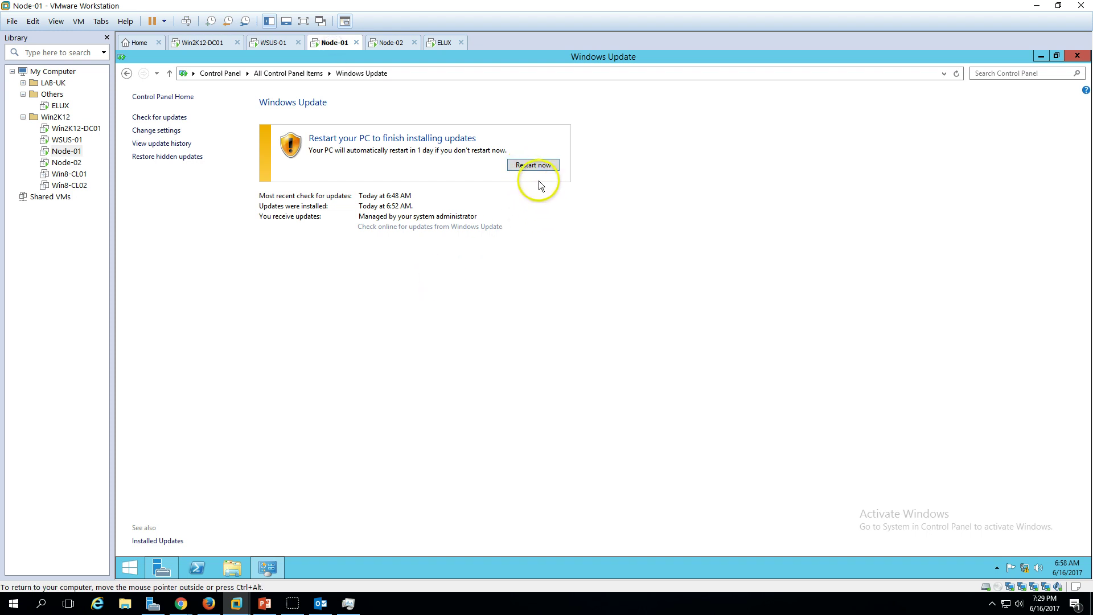
click(538, 165)
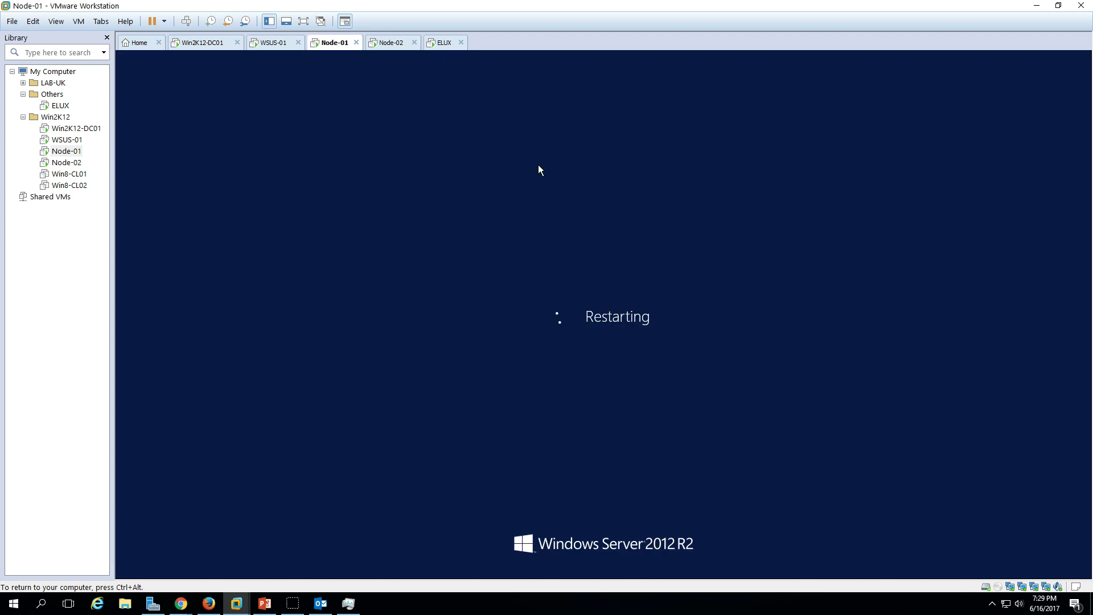
click(391, 43)
click(594, 304)
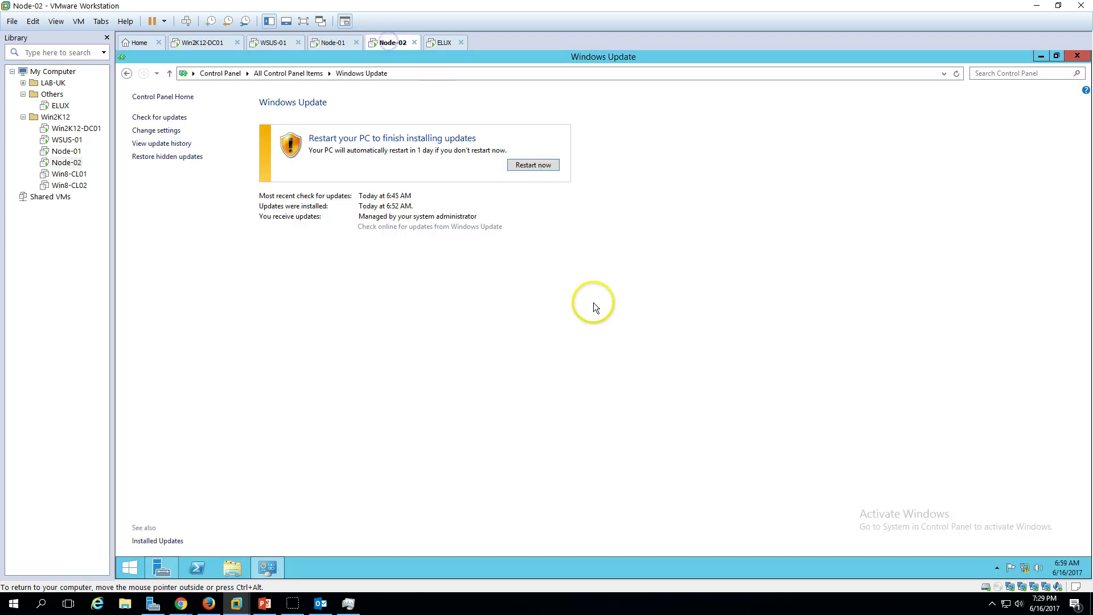
click(536, 164)
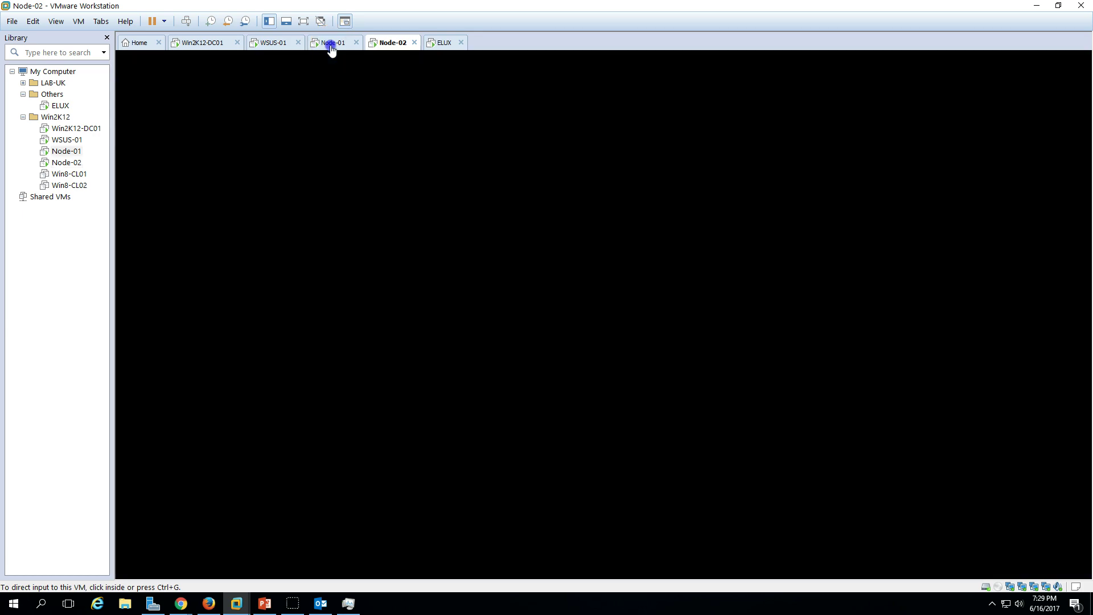
- Refresh the All Computers list on WSUS-01, and review the server's overview page
click(265, 43)
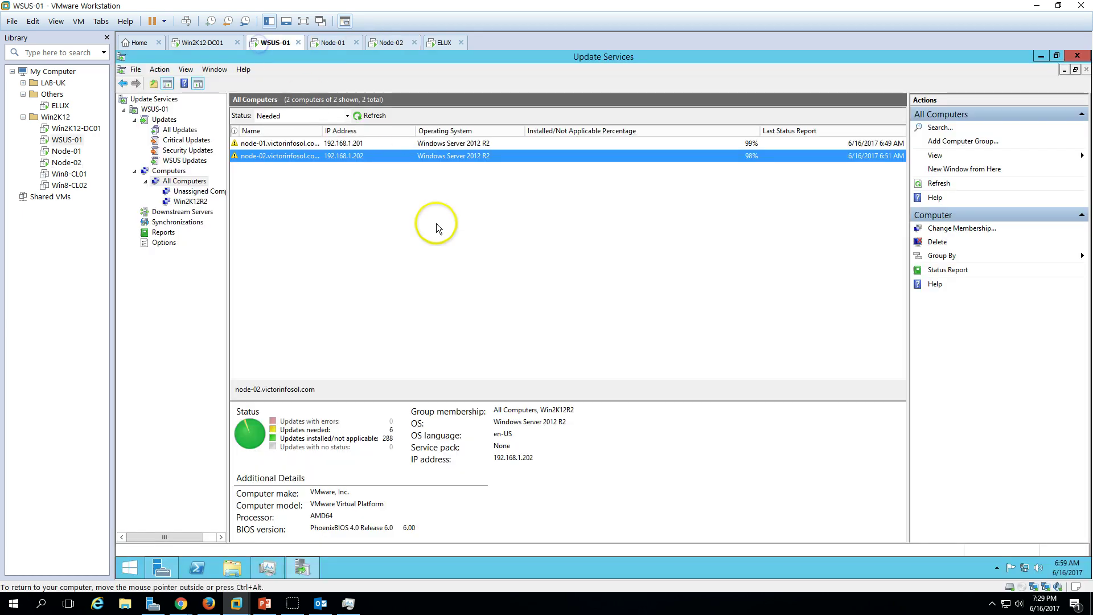
click(371, 116)
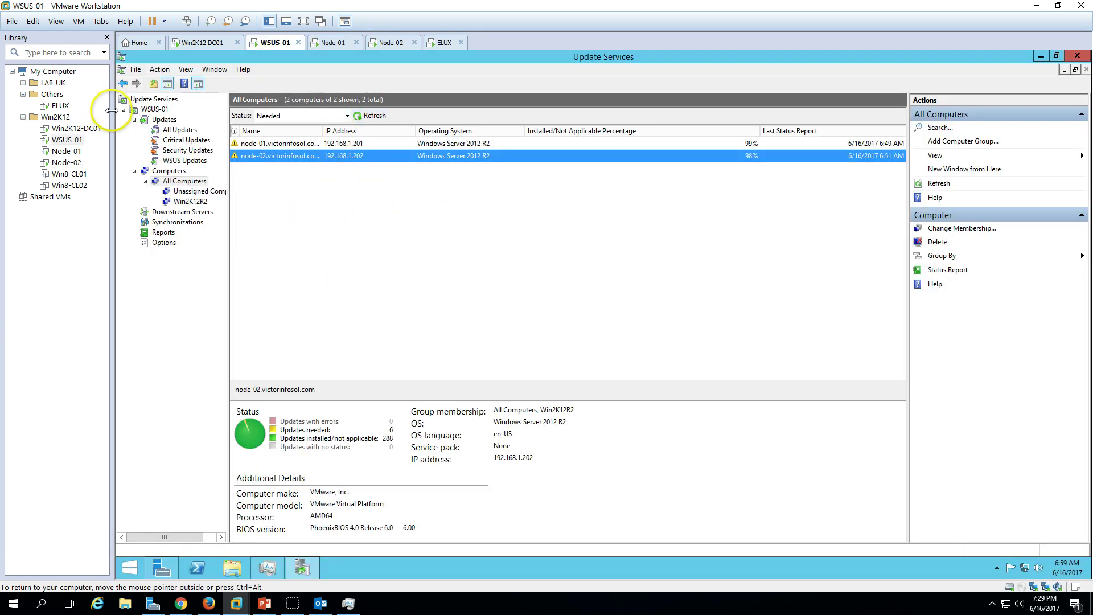
click(149, 100)
click(148, 109)
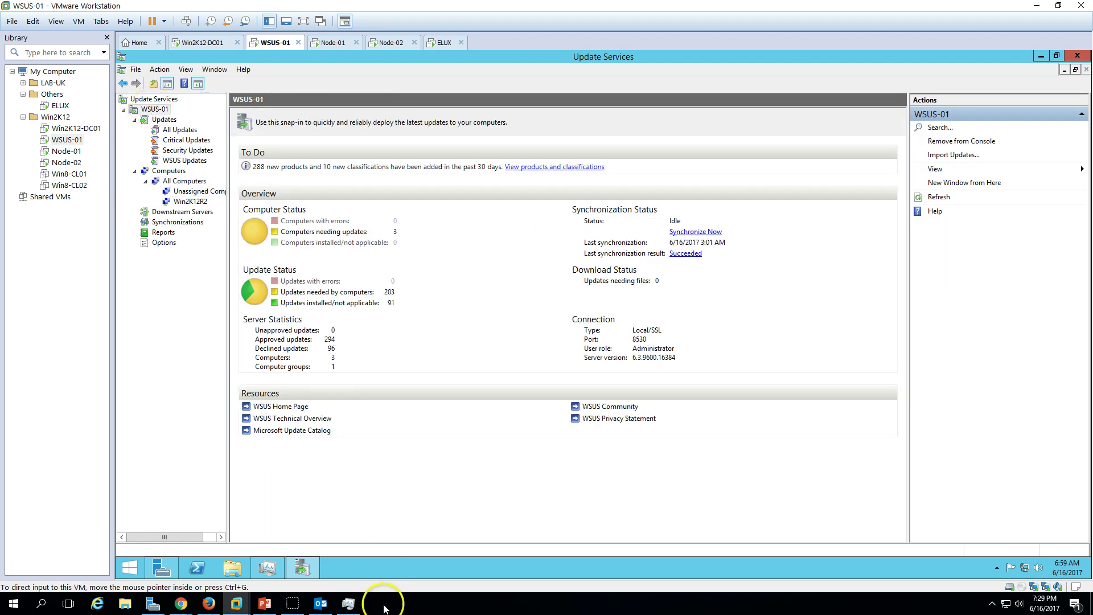
- Switch to PowerPoint and advance the slide show from the WSUS step list to the closing slide
click(271, 602)
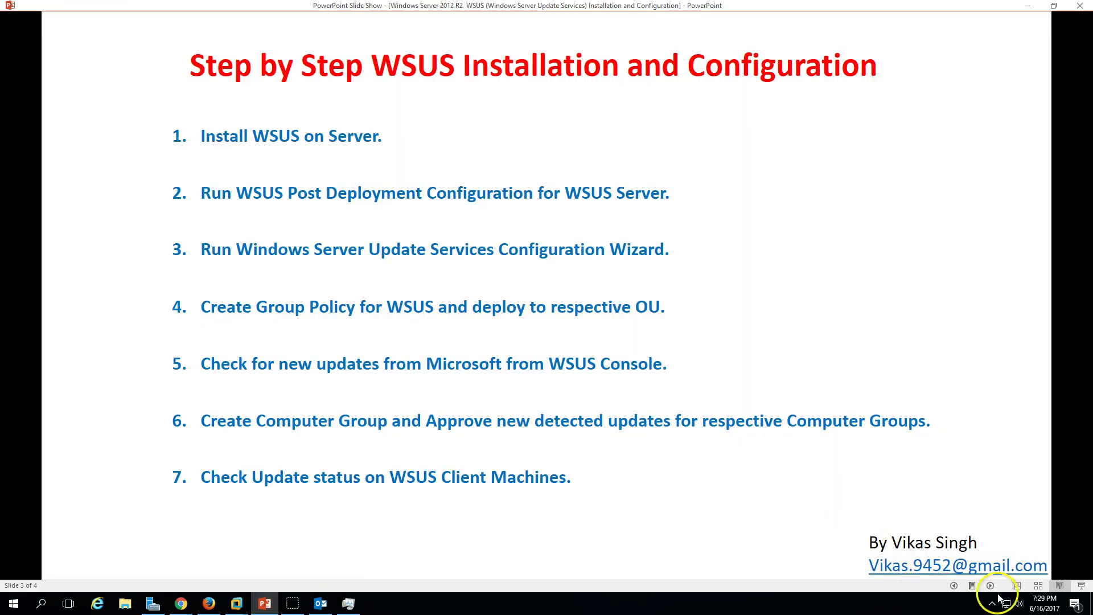
click(991, 586)
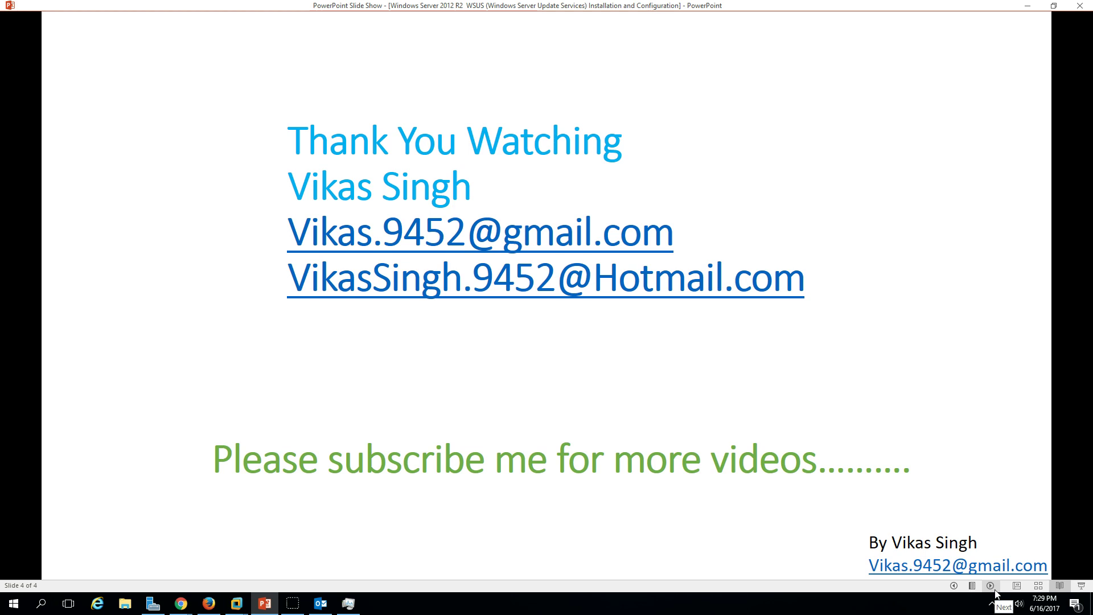